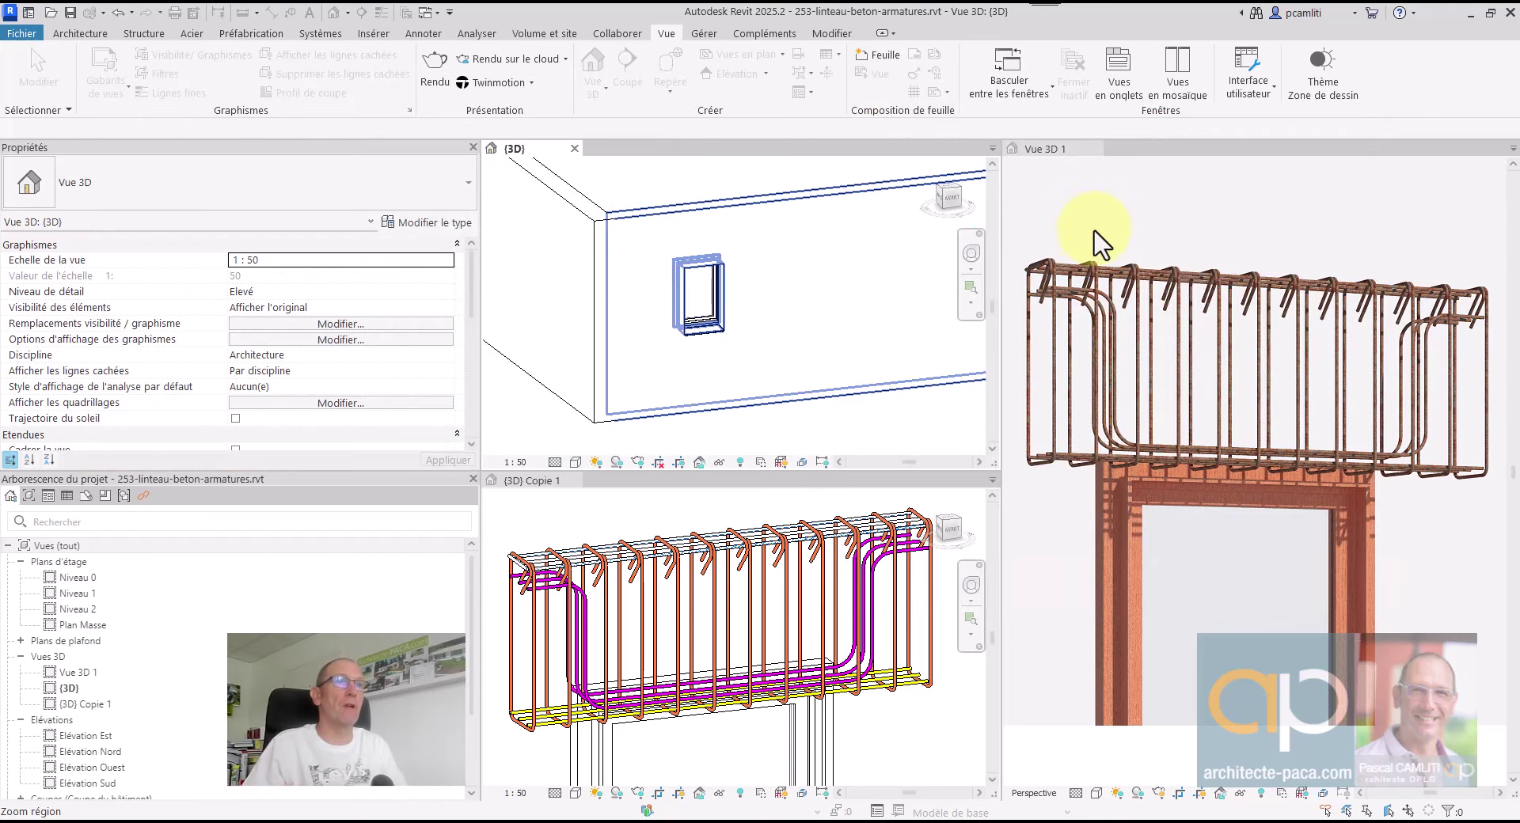
Examine the lintel reinforcement in the perspective view, switch the open views to tabs and dismiss the save reminder
left_click(1085, 200)
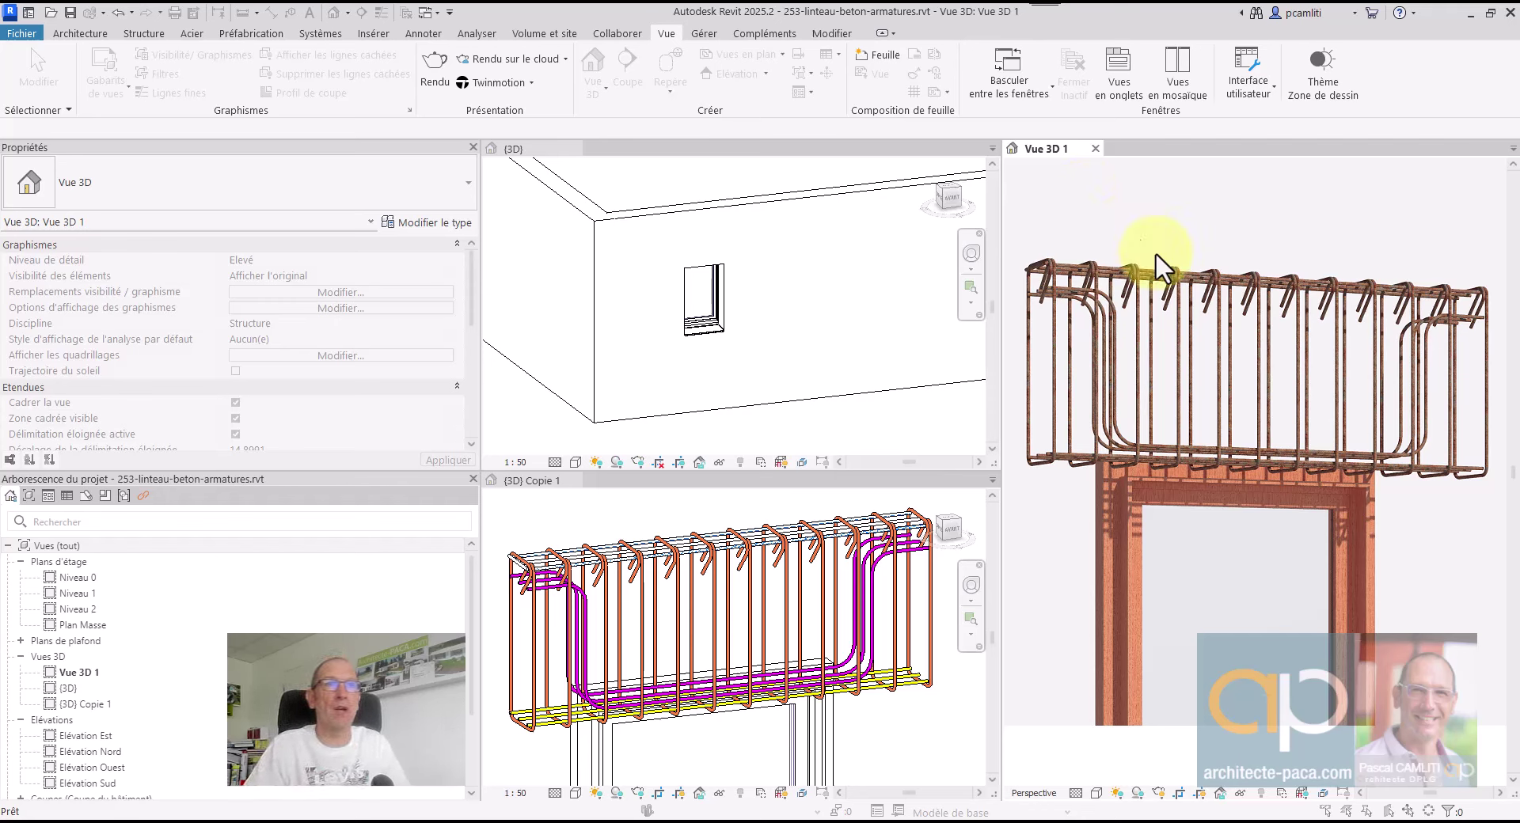
scroll(1174, 255, "up", 4)
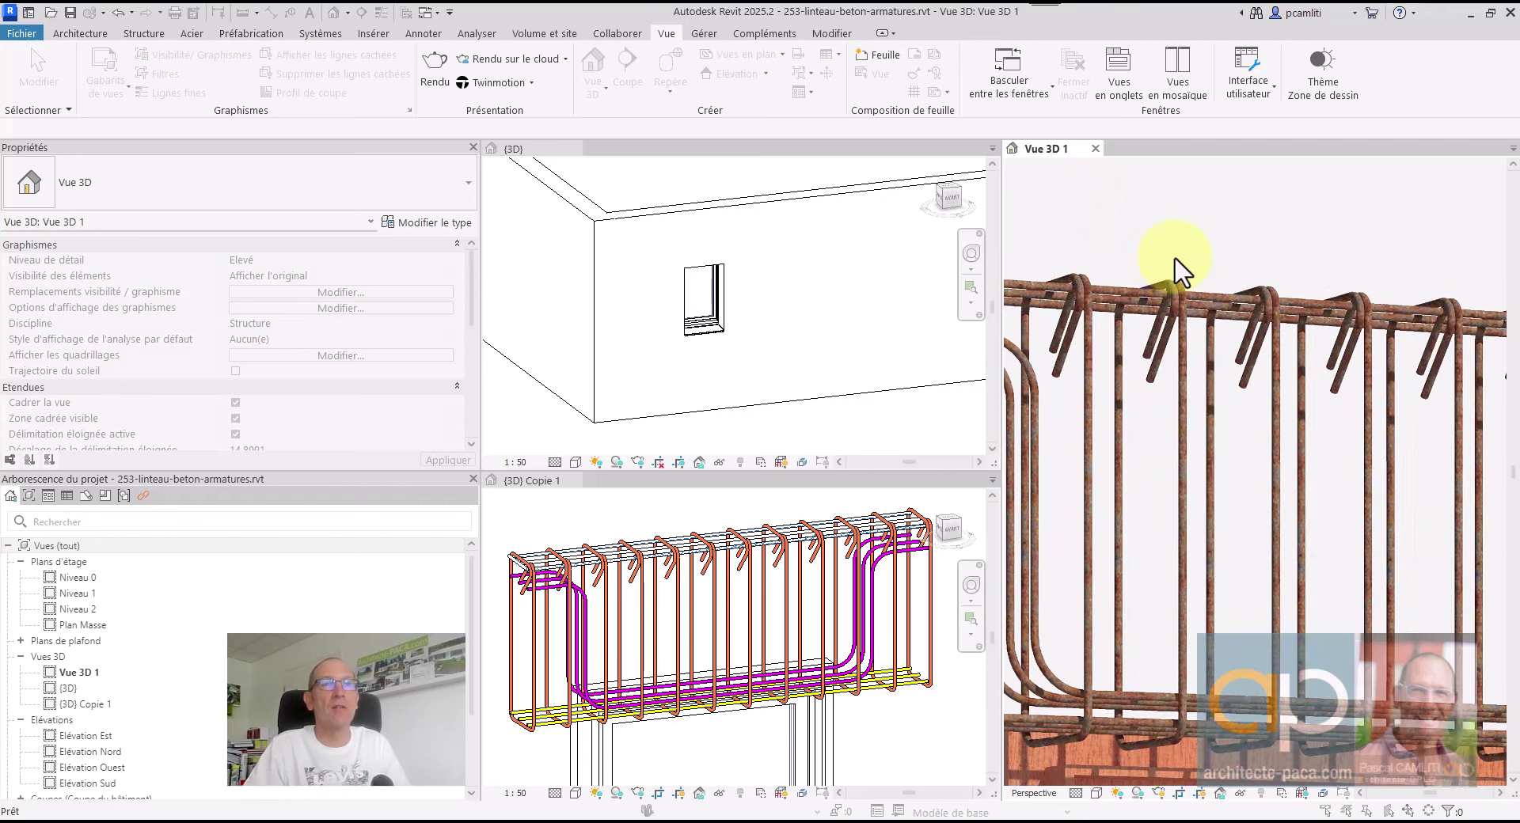
scroll(1175, 255, "down", 4)
scroll(1174, 254, "down", 1)
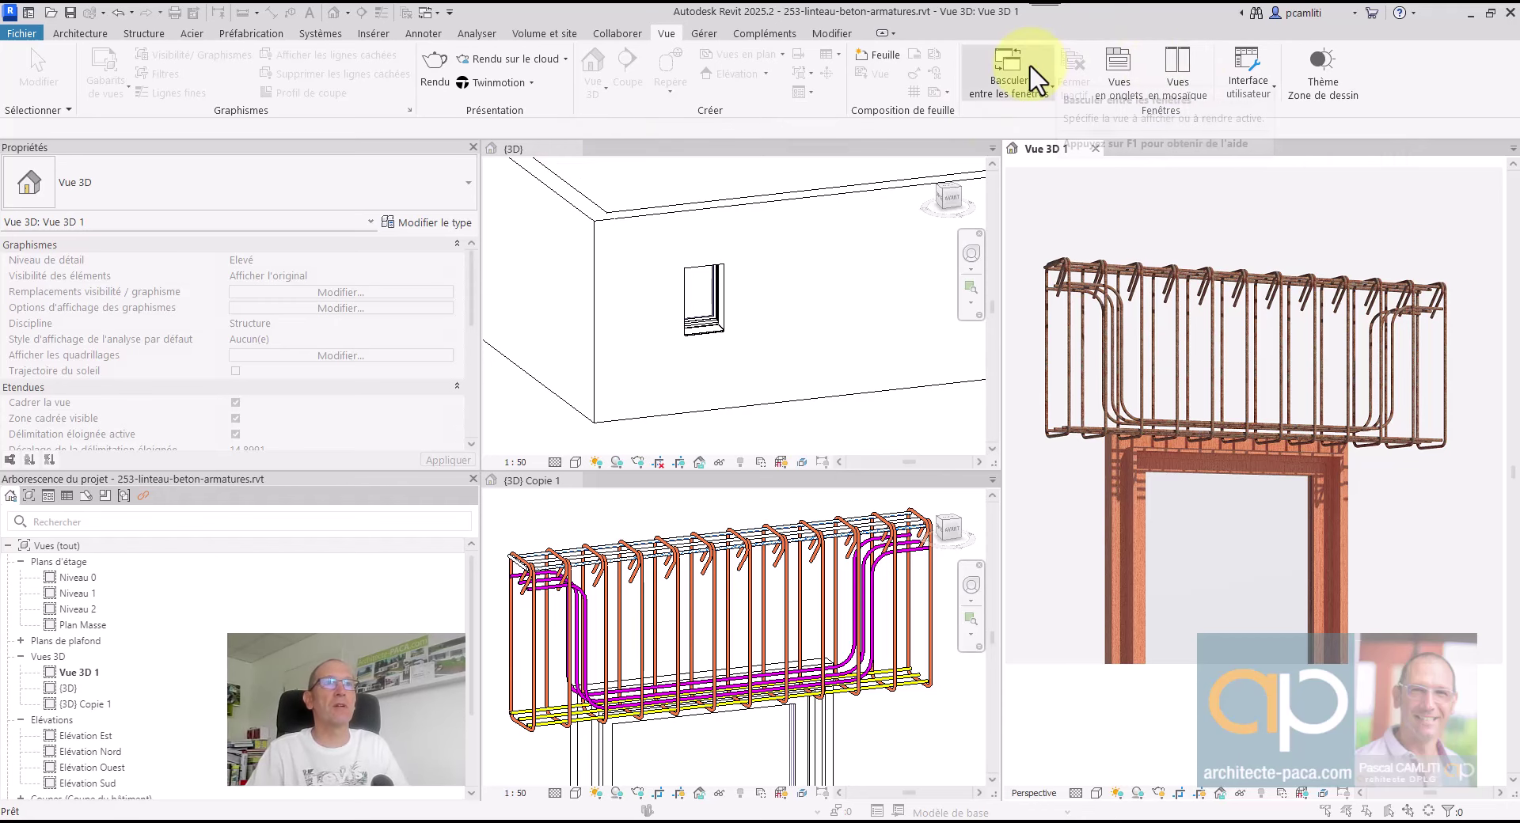
left_click(1117, 69)
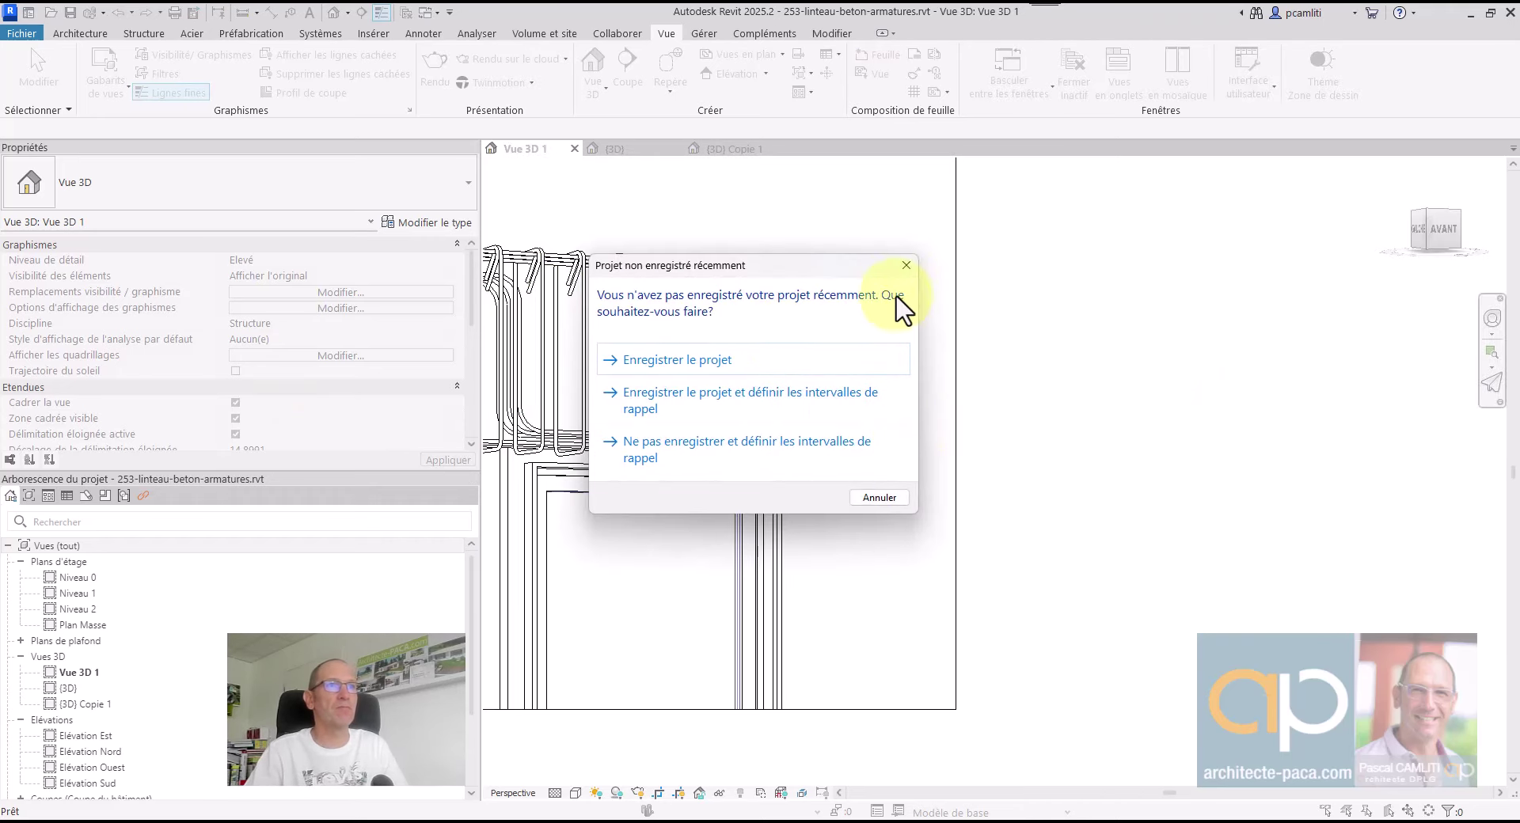
left_click(903, 258)
scroll(1073, 377, "down", 1)
middle_click_drag(1073, 378, 1187, 399)
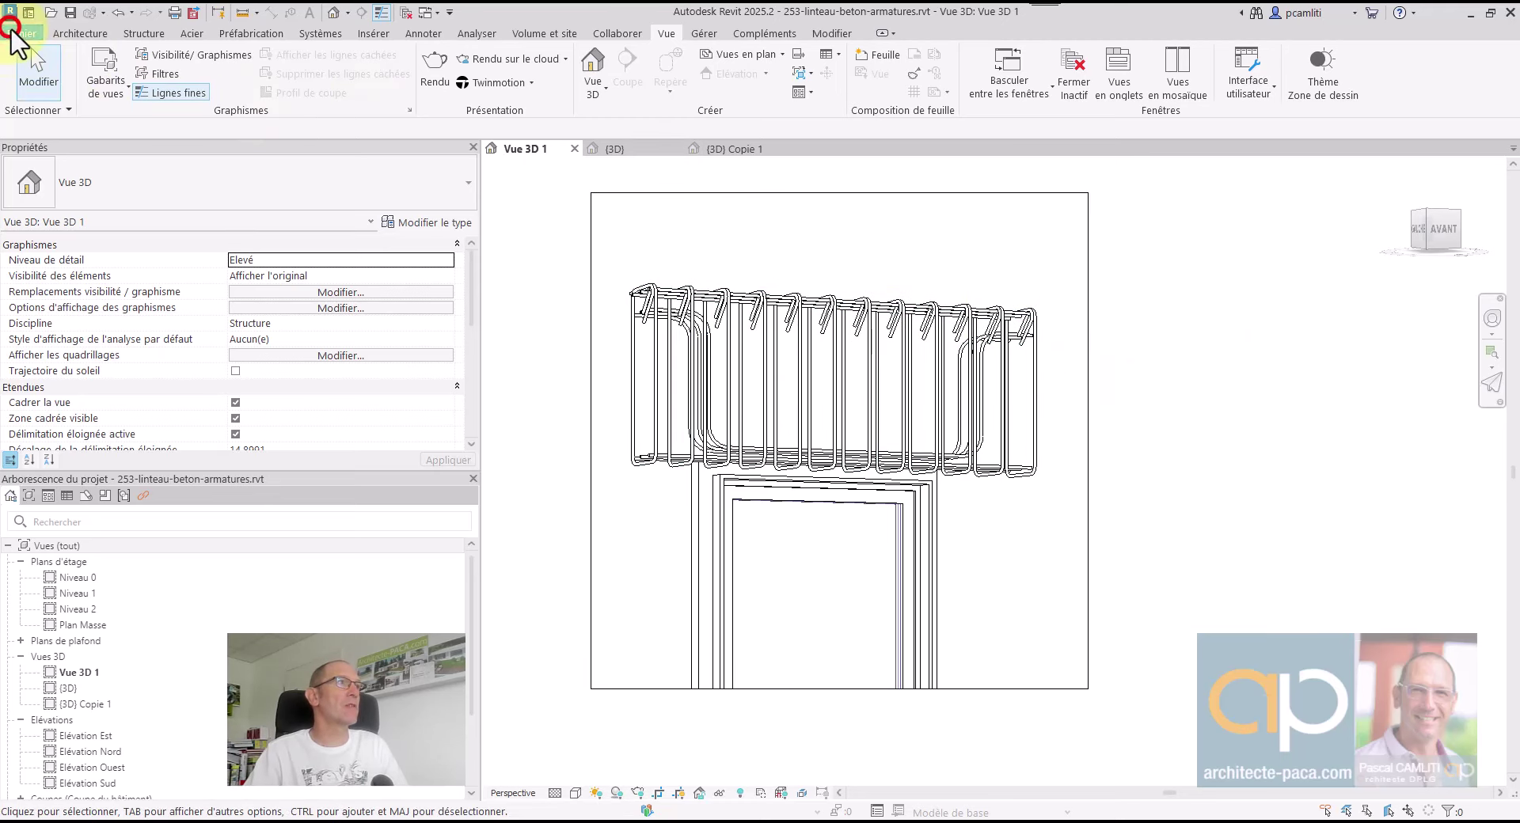
Create a new project from the PACA_Gabarit_Archi_R25 template
left_click(12, 33)
left_click(108, 90)
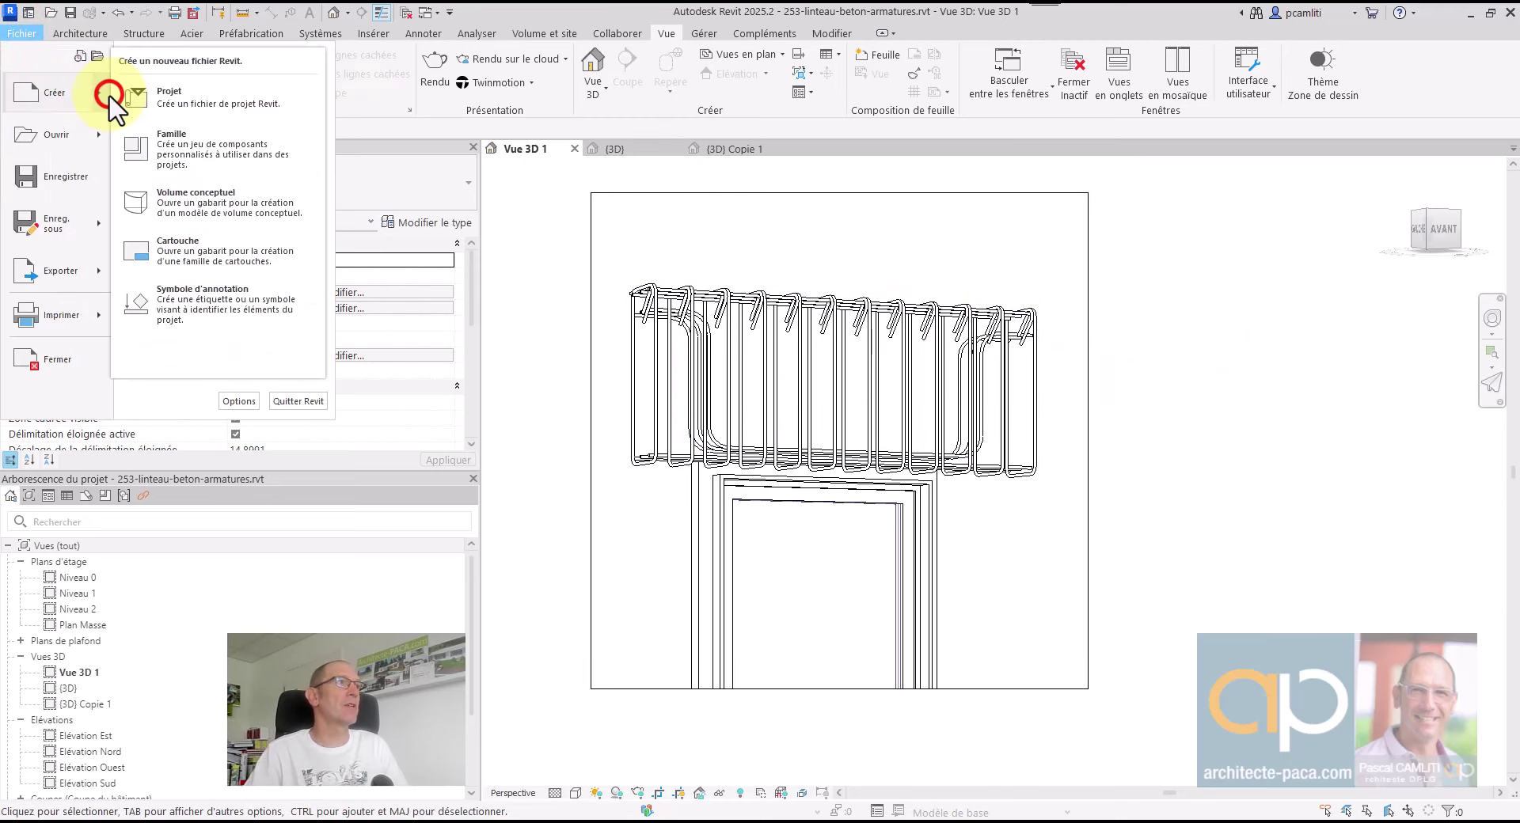
left_click(161, 111)
left_click(552, 306)
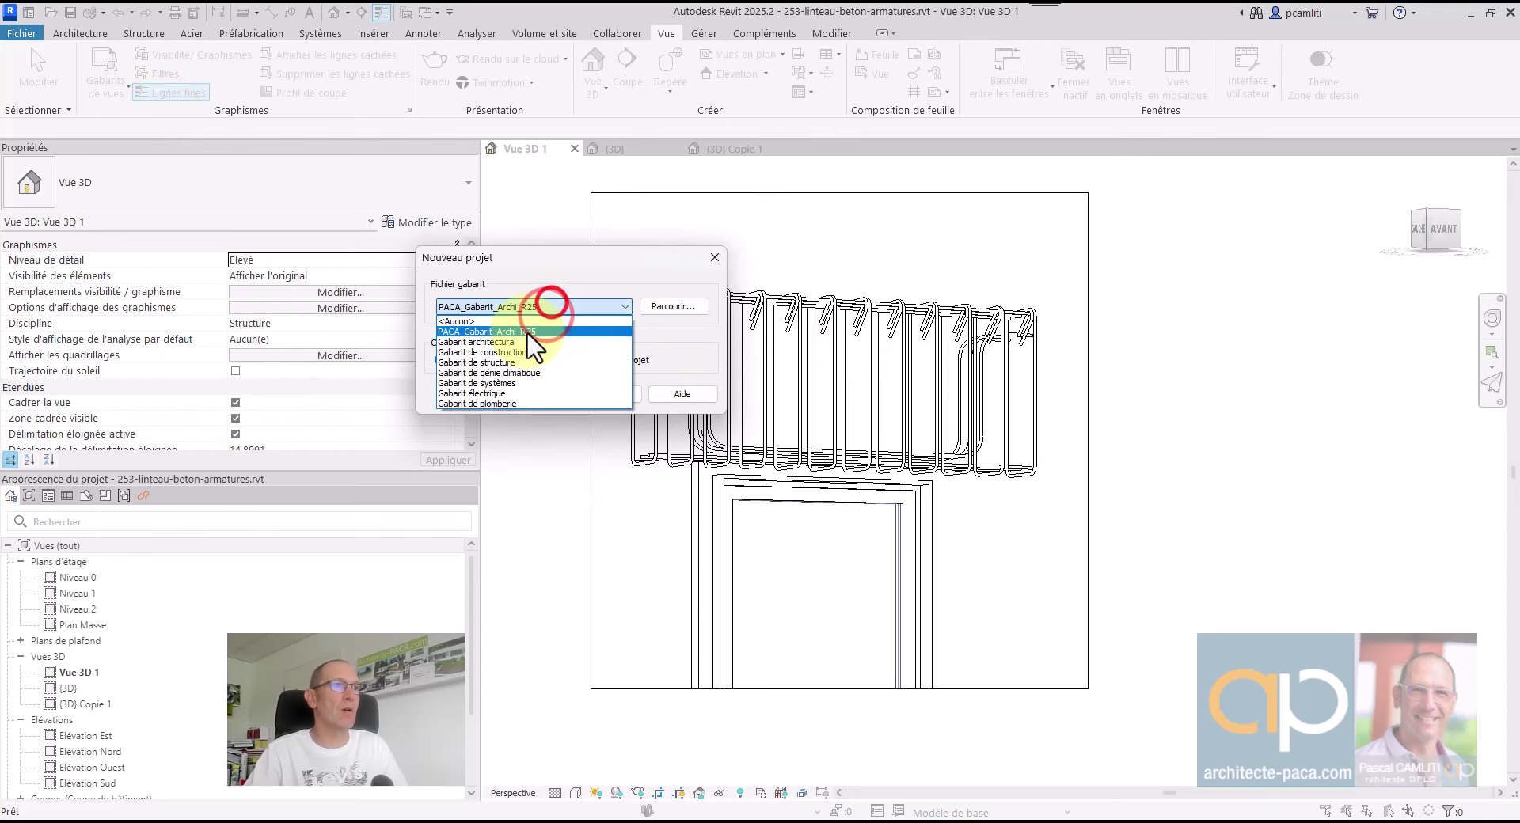
left_click(528, 341)
left_click(545, 392)
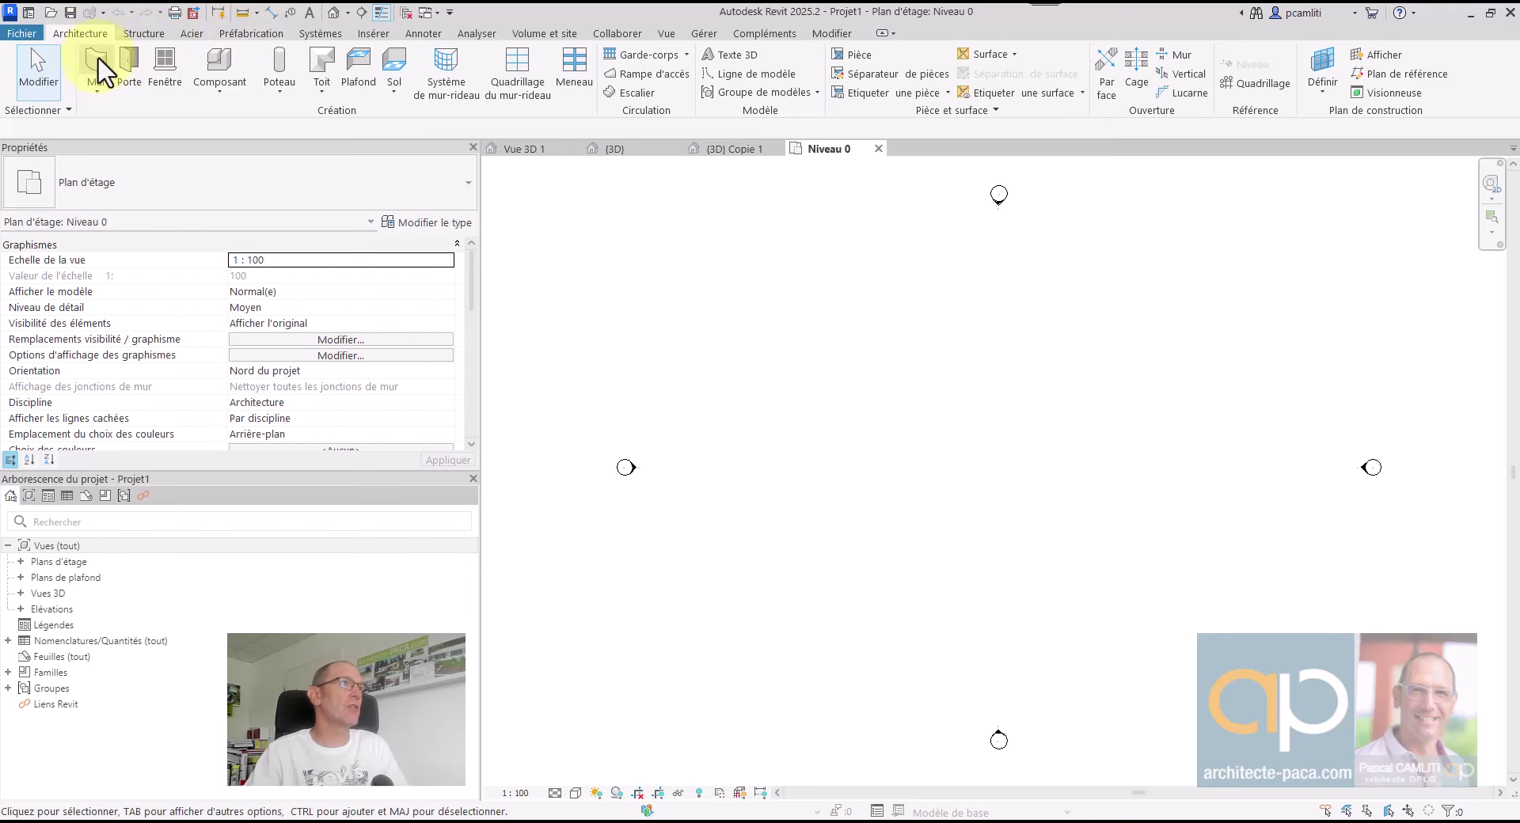
Draw a rectangle of walls of type Ext. Parpaing 20 + Isolant 10 between the elevation markers in the Niveau 0 plan
left_click(98, 63)
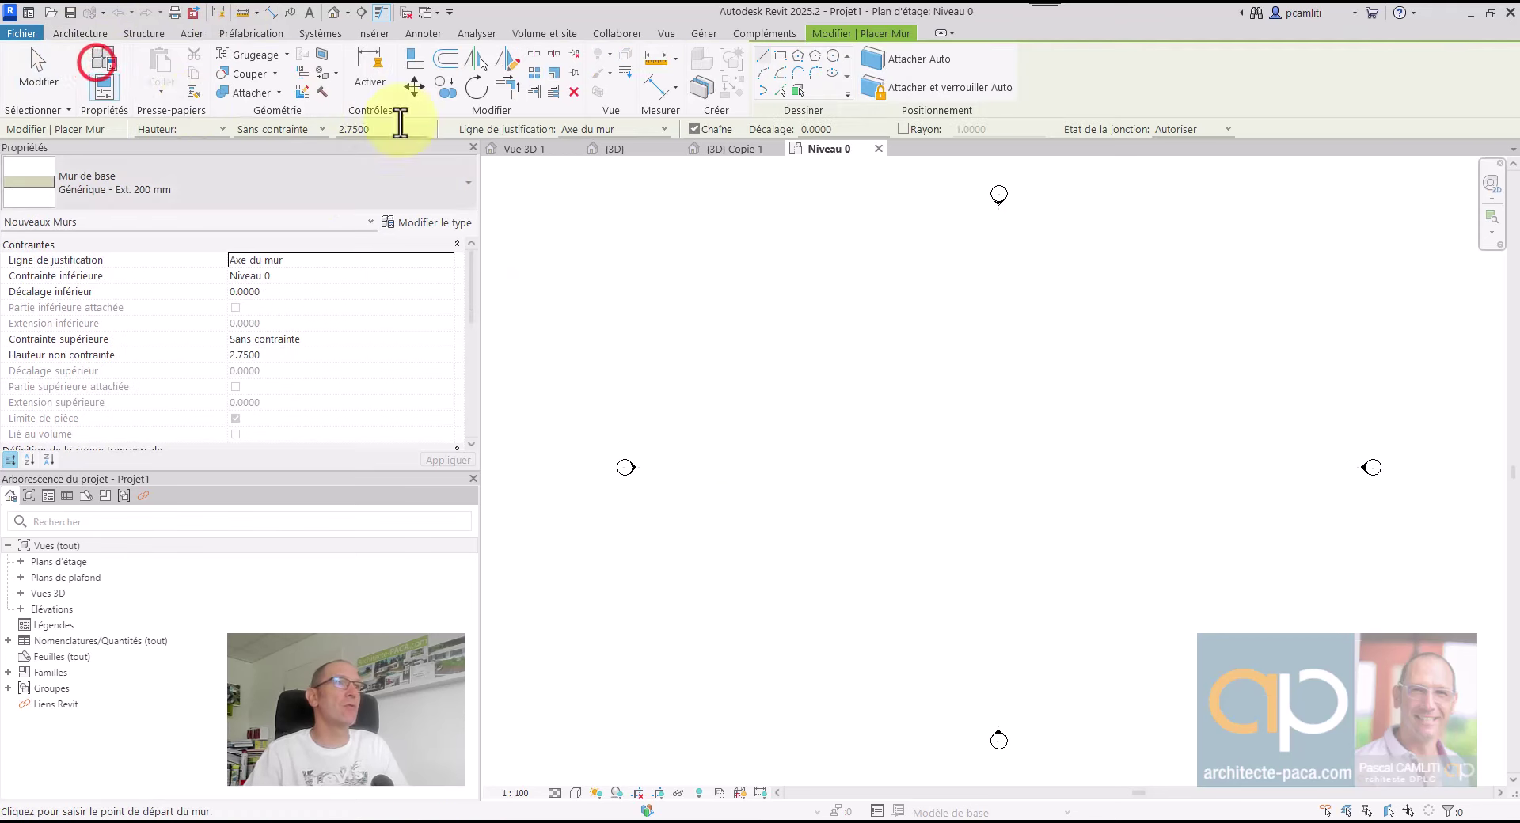
left_click(88, 197)
scroll(231, 392, "up", 3)
left_click(206, 321)
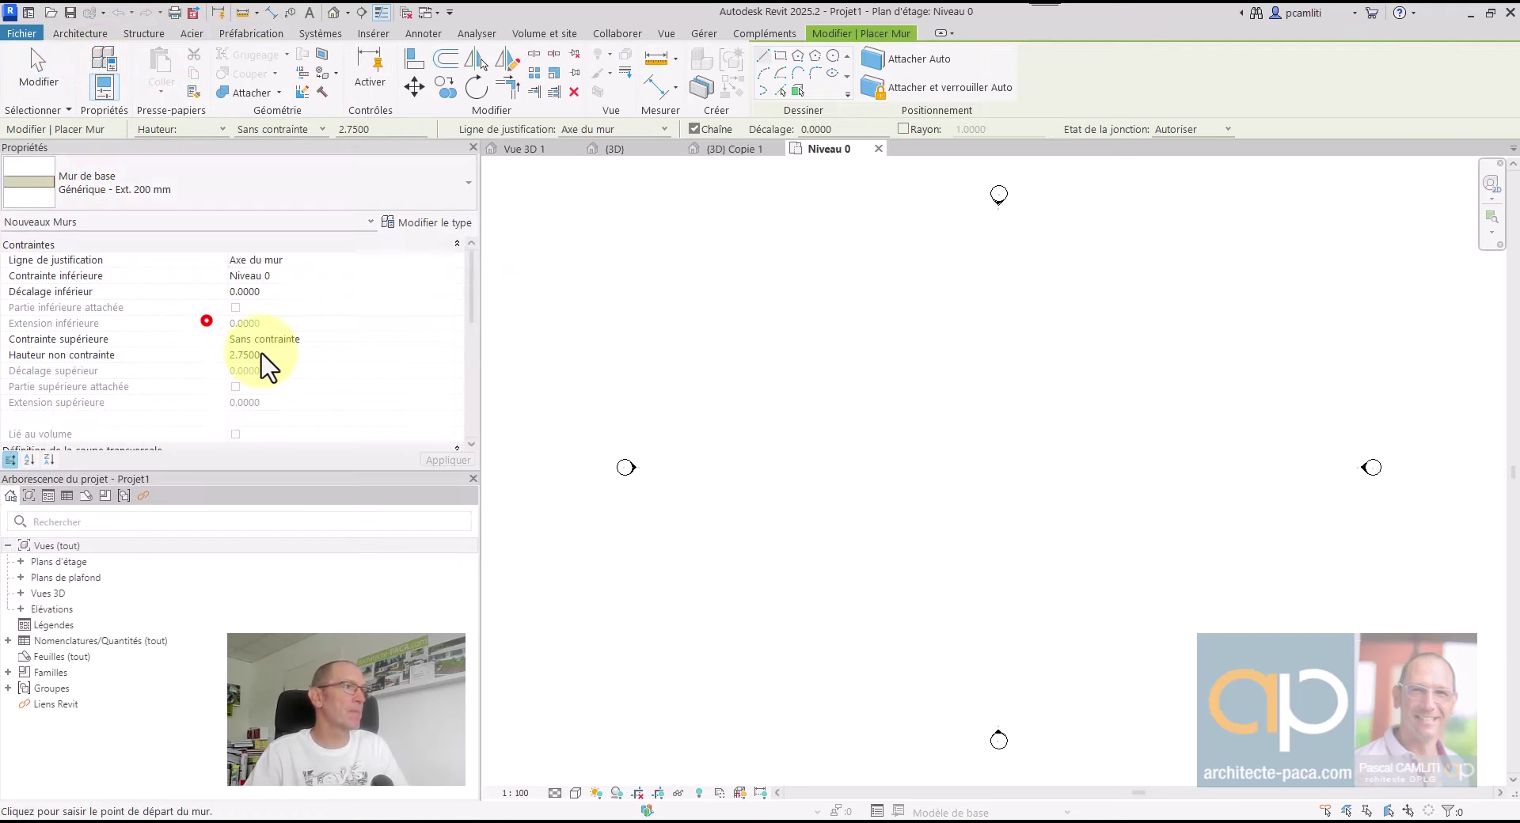
left_click(779, 56)
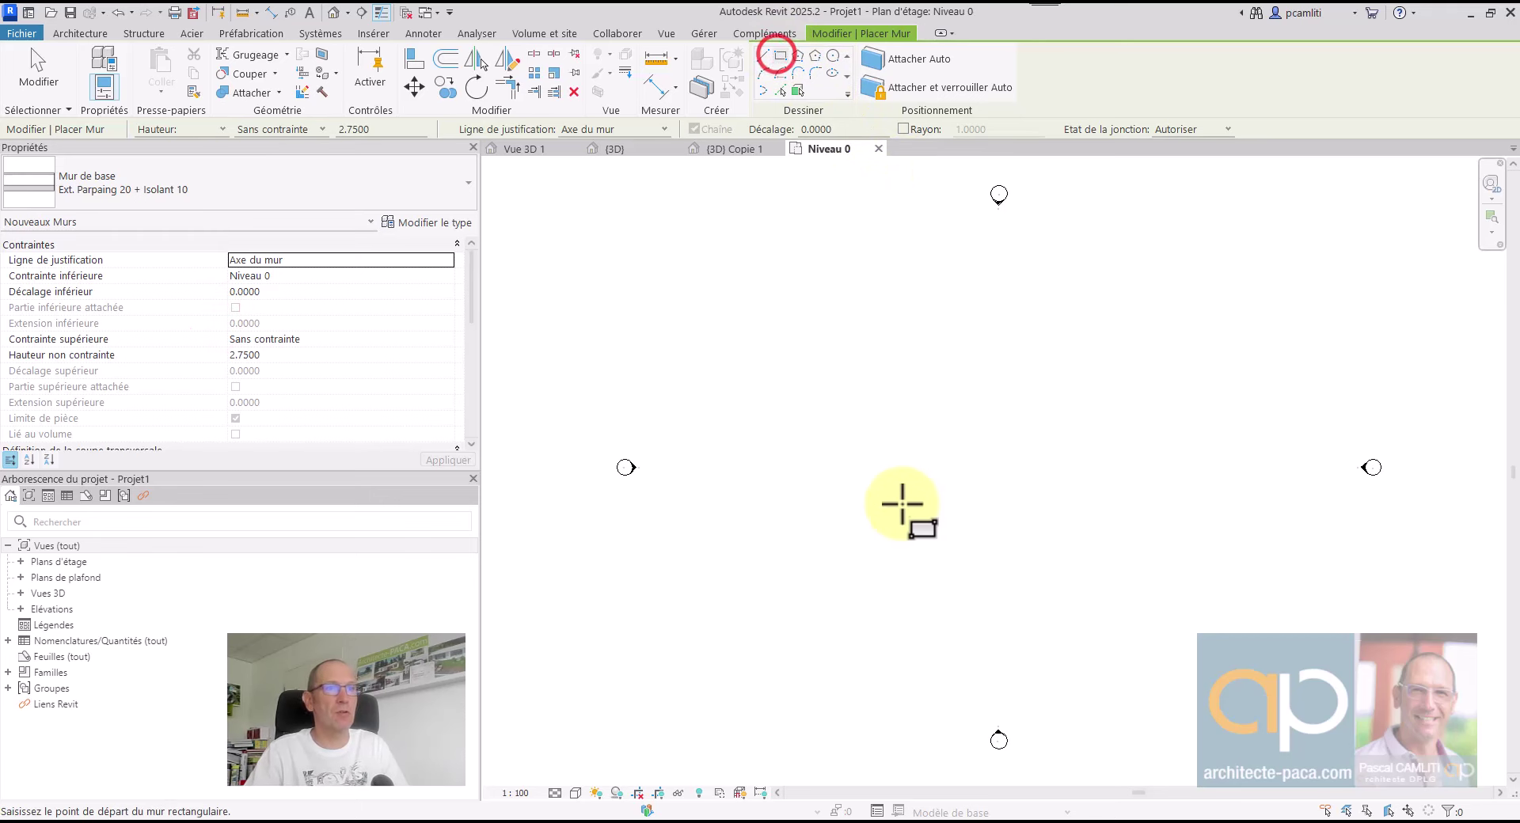
left_click(913, 420)
left_click(1038, 499)
key("Escape")
key("Escape")
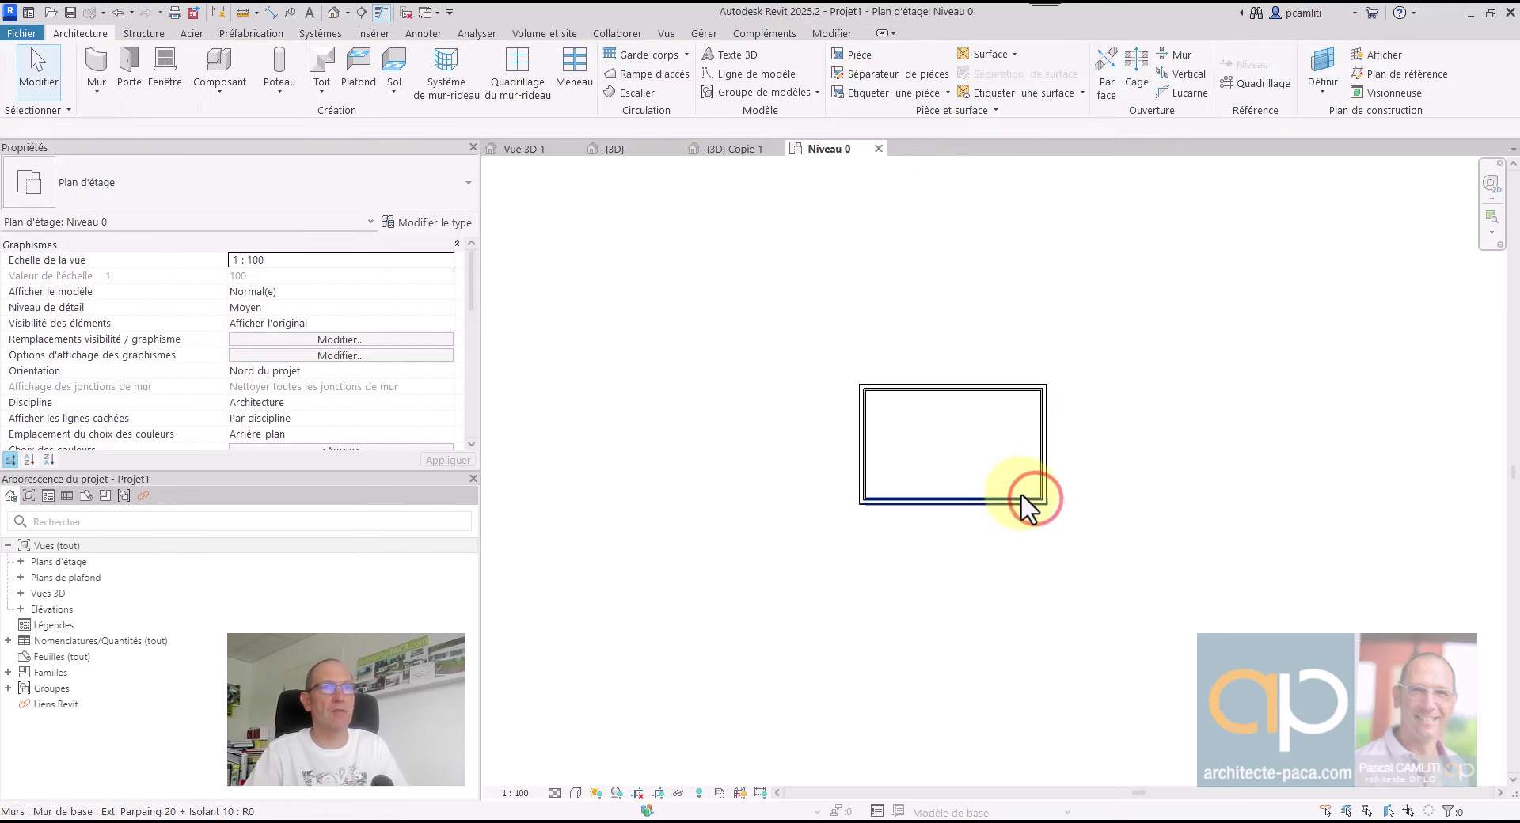
Place a 1 Vantail - Droit 0.60 m x 0.95 m window in the plan's lower wall, about 2.10 m from its left inner corner
scroll(1017, 495, "up", 3)
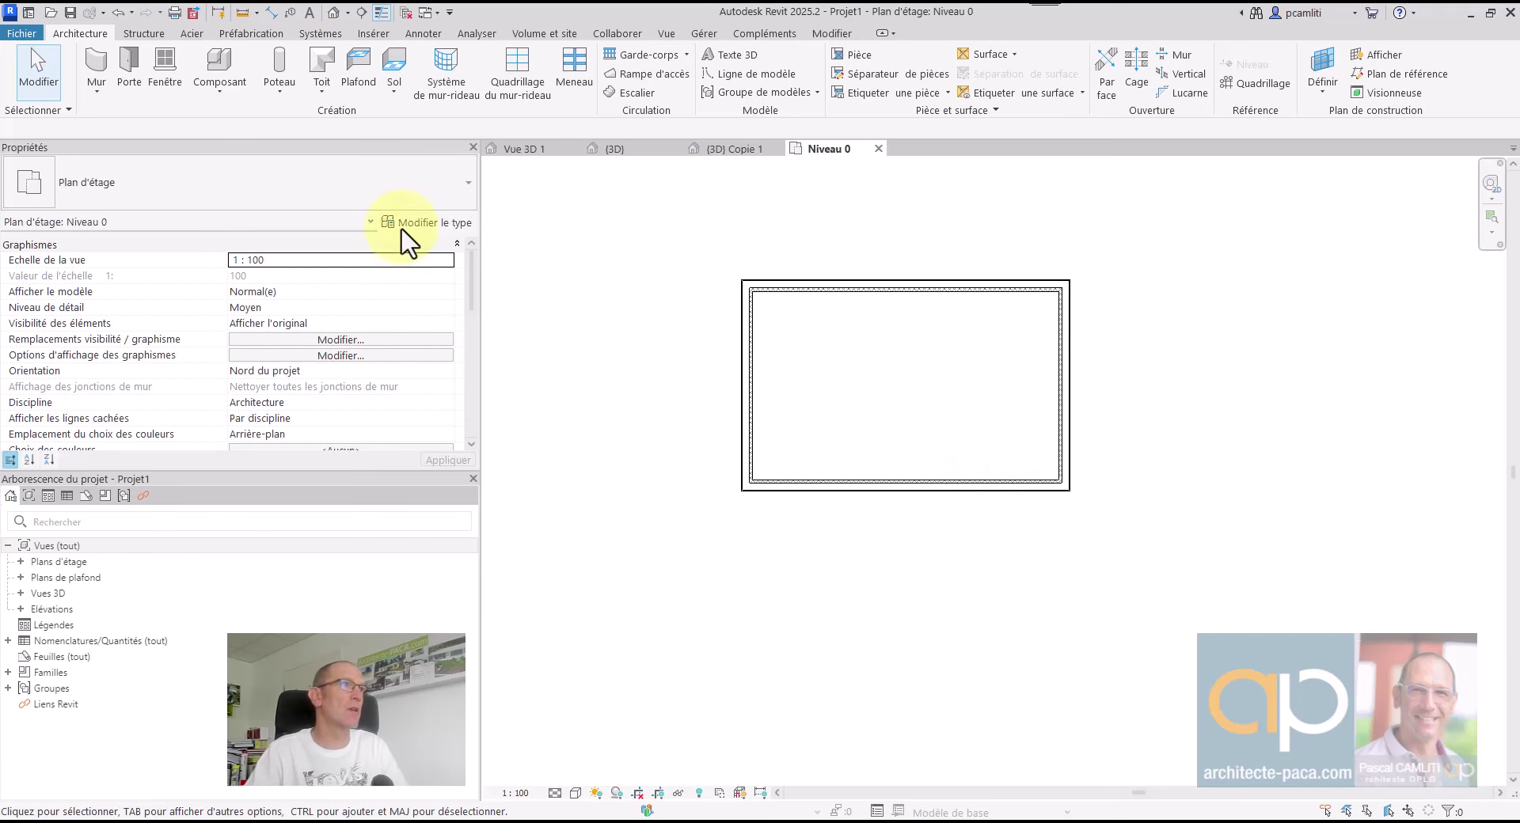
left_click(166, 61)
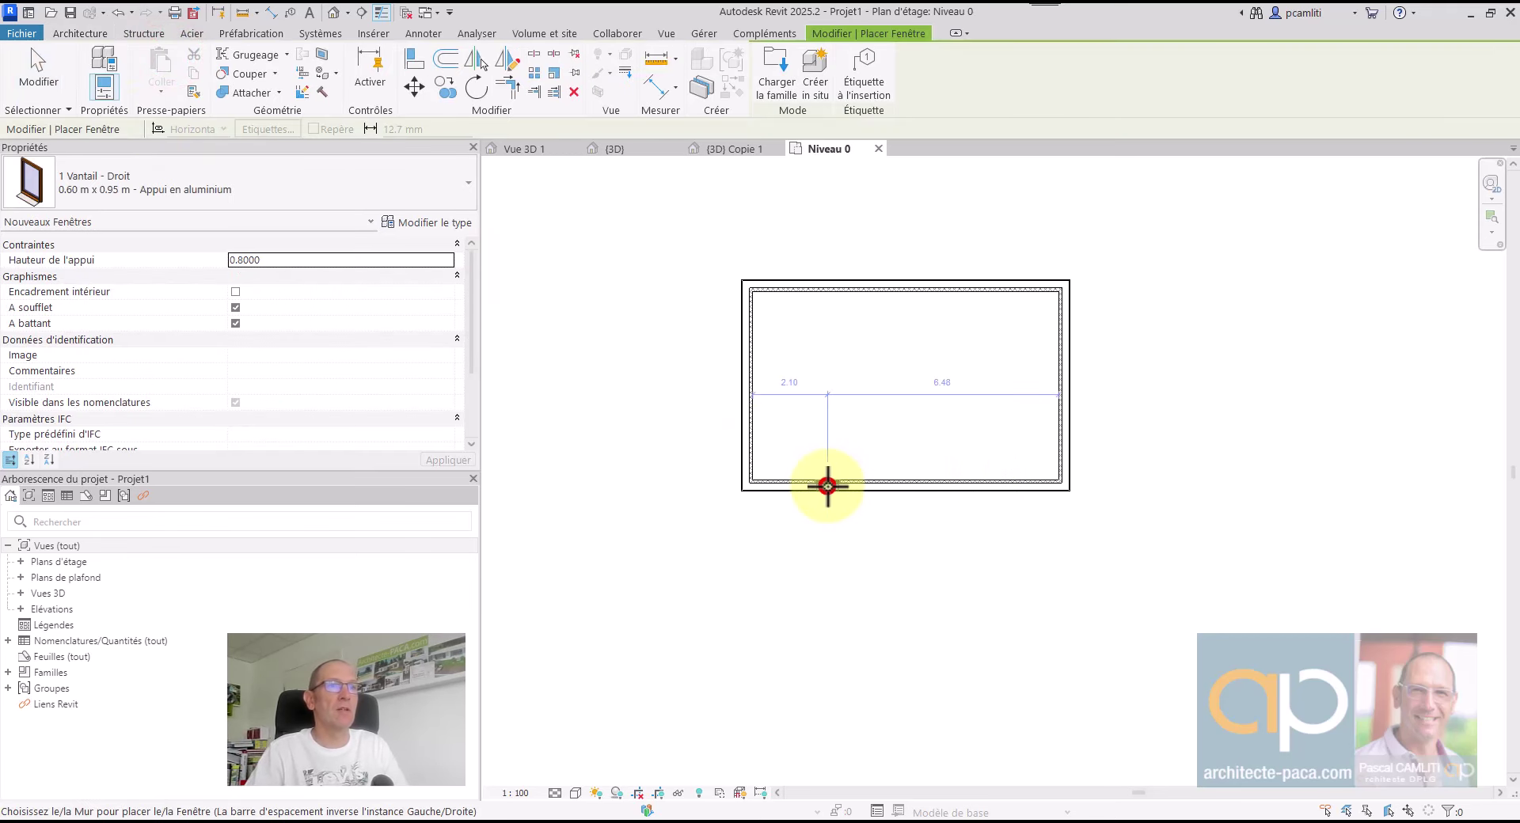
left_click(828, 486)
key("Escape")
key("Escape")
Open the 3D view and set the top constraint of all four walls to Niveau 1
key("3")
key("d")
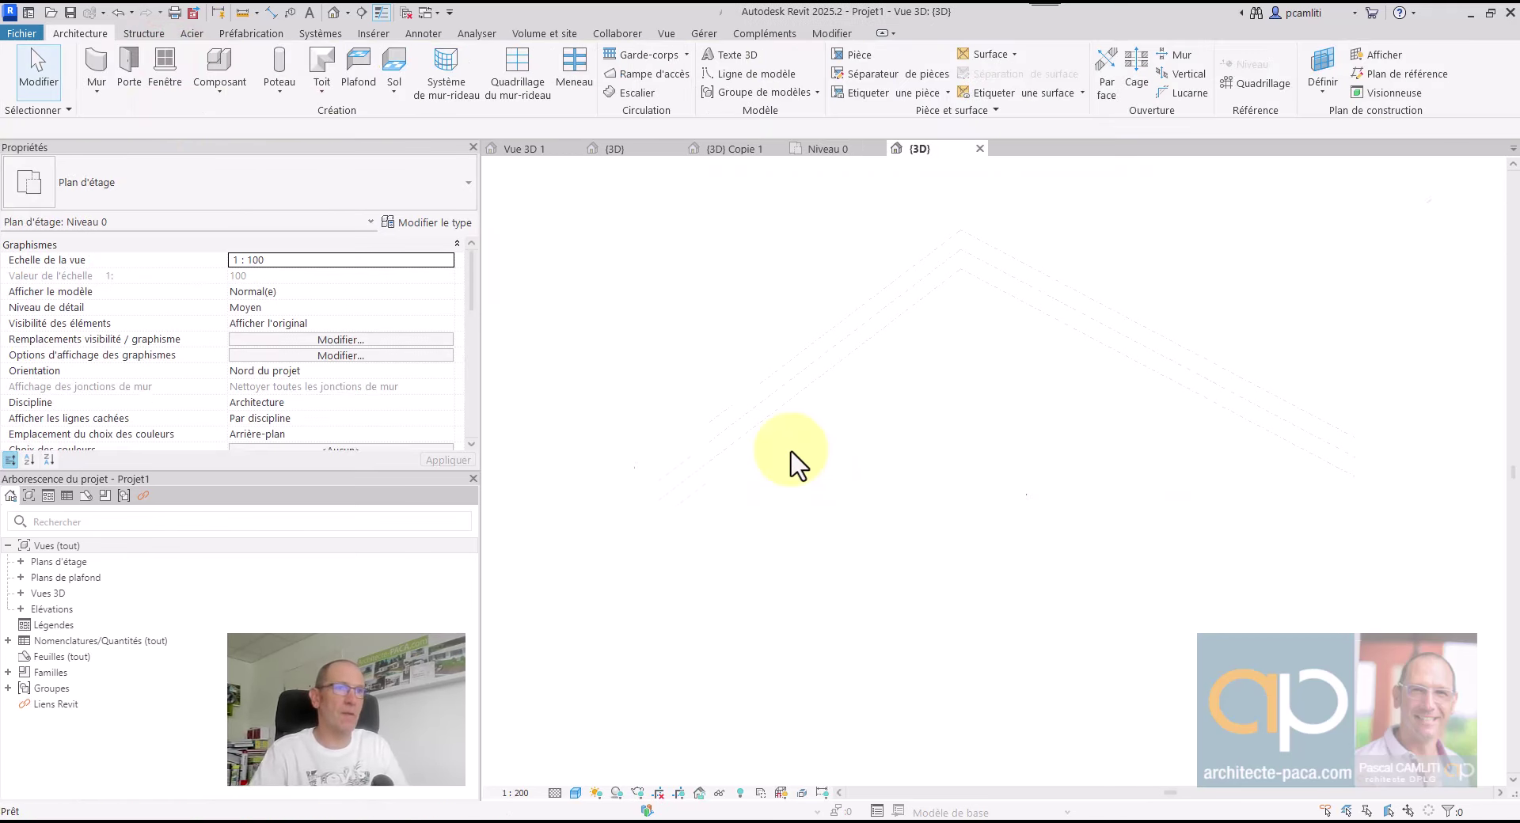
middle_click_drag(959, 524, 1178, 438, "shift")
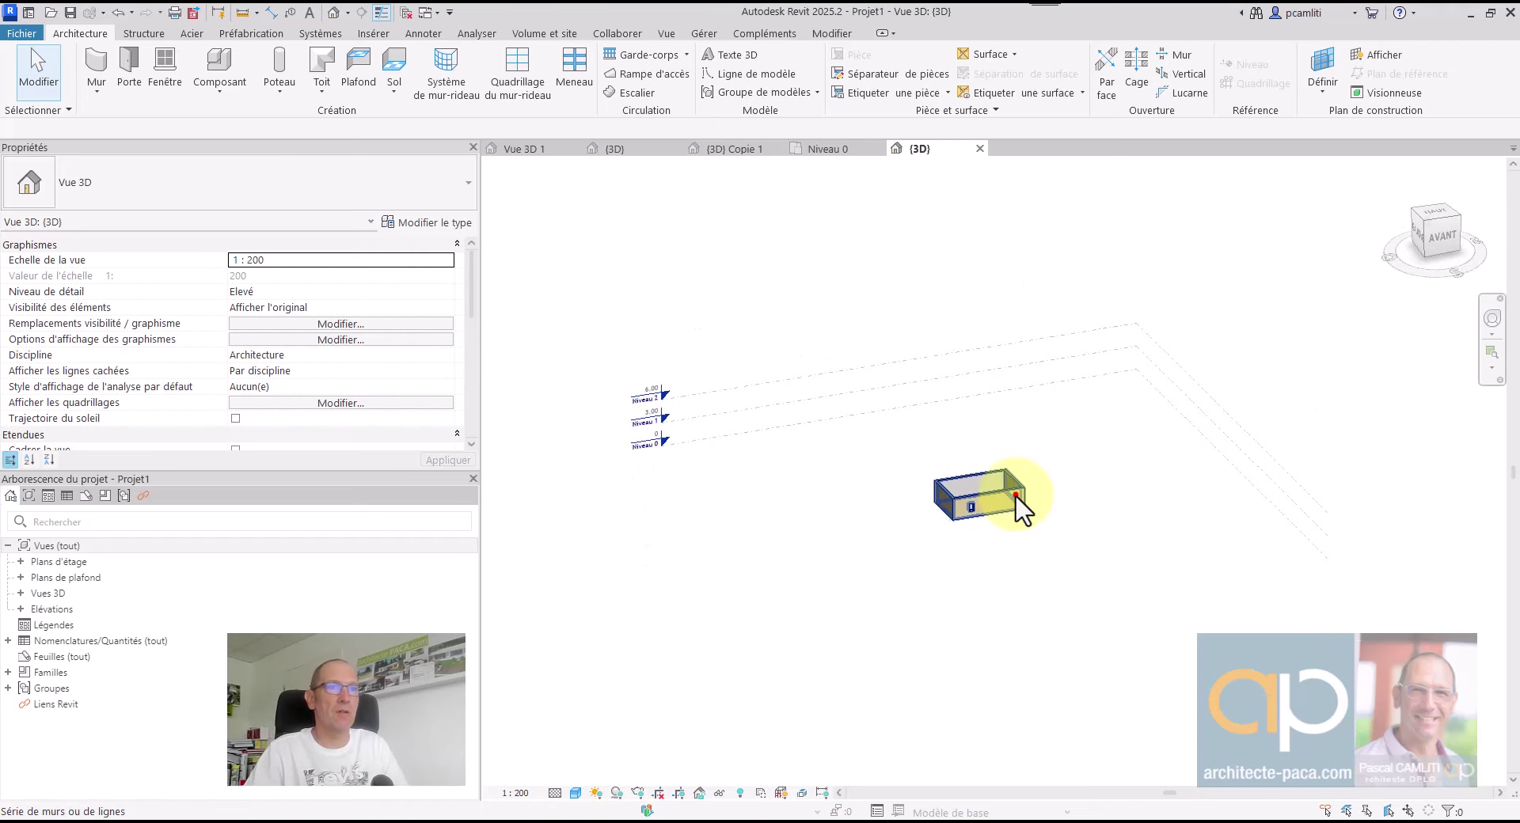
left_click(1016, 495)
left_click(450, 339)
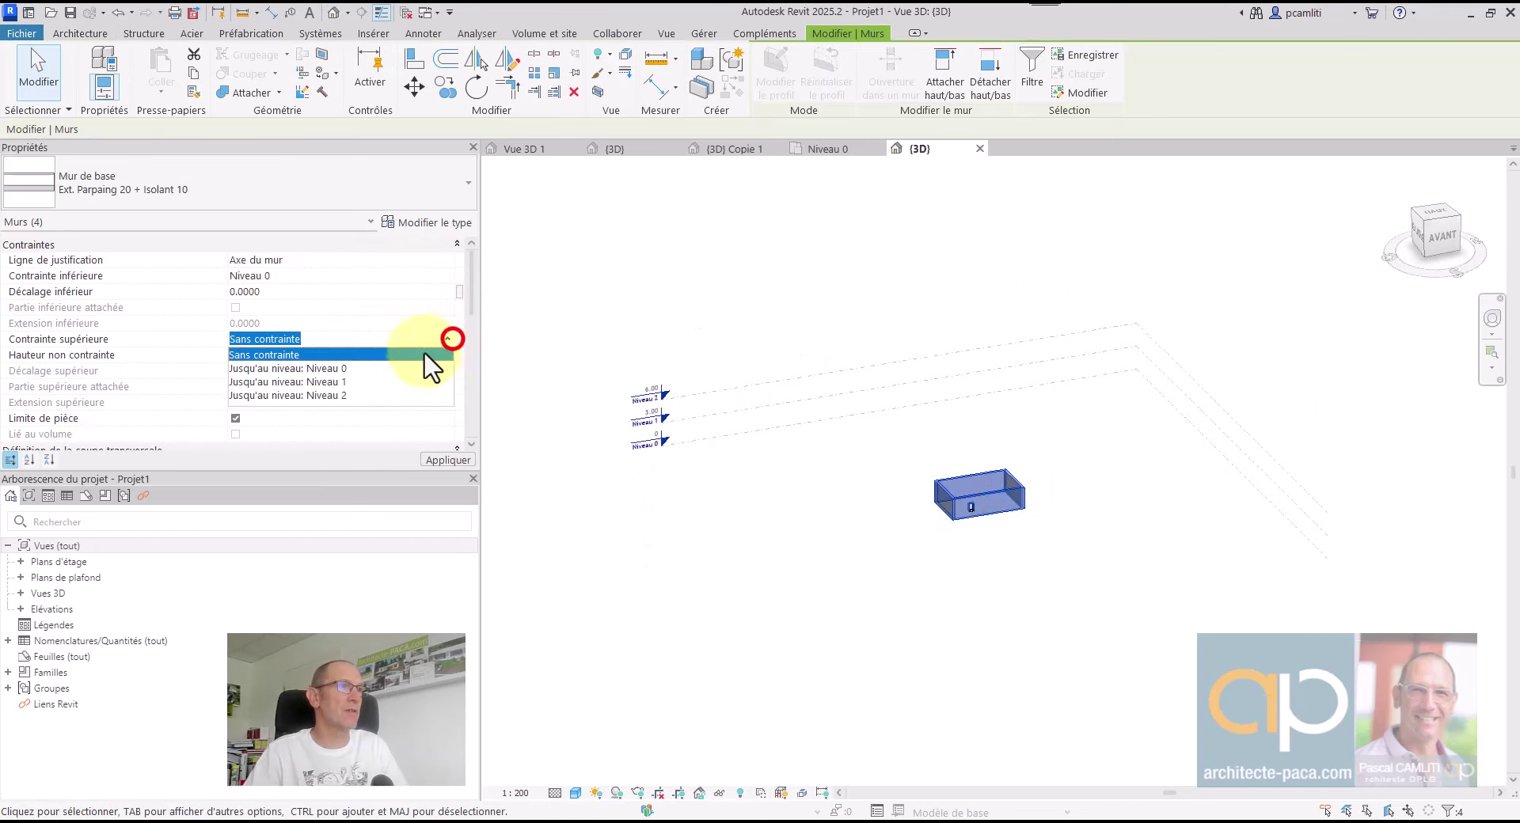
left_click(400, 356)
left_click(1152, 556)
Set the window's lintel height (Hauteur sous linteau) to 2.15 m
scroll(1026, 532, "up", 5)
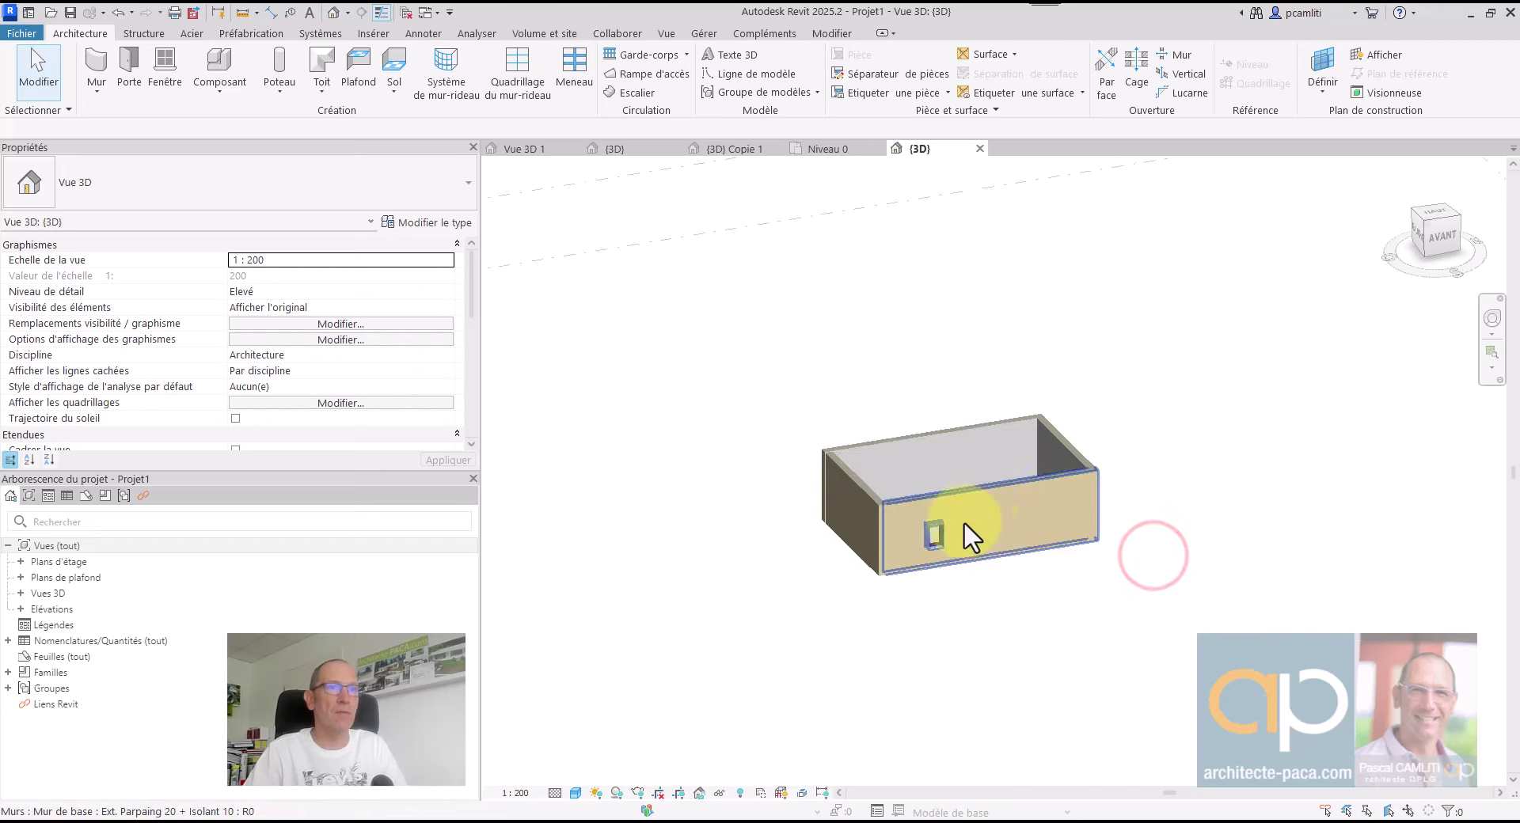
scroll(962, 521, "up", 4)
left_click(891, 495)
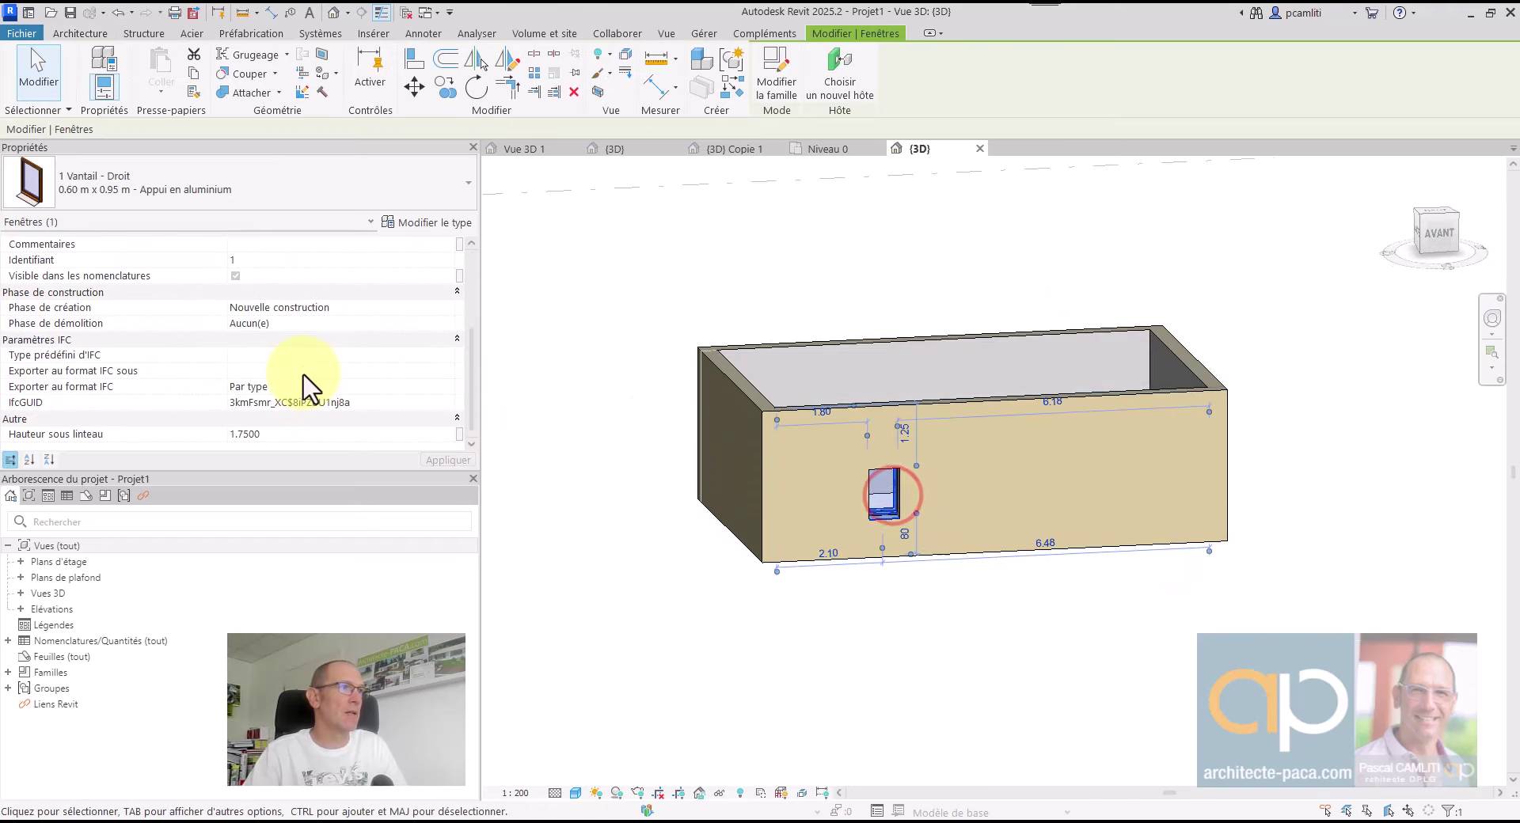
left_click(307, 434)
type("2")
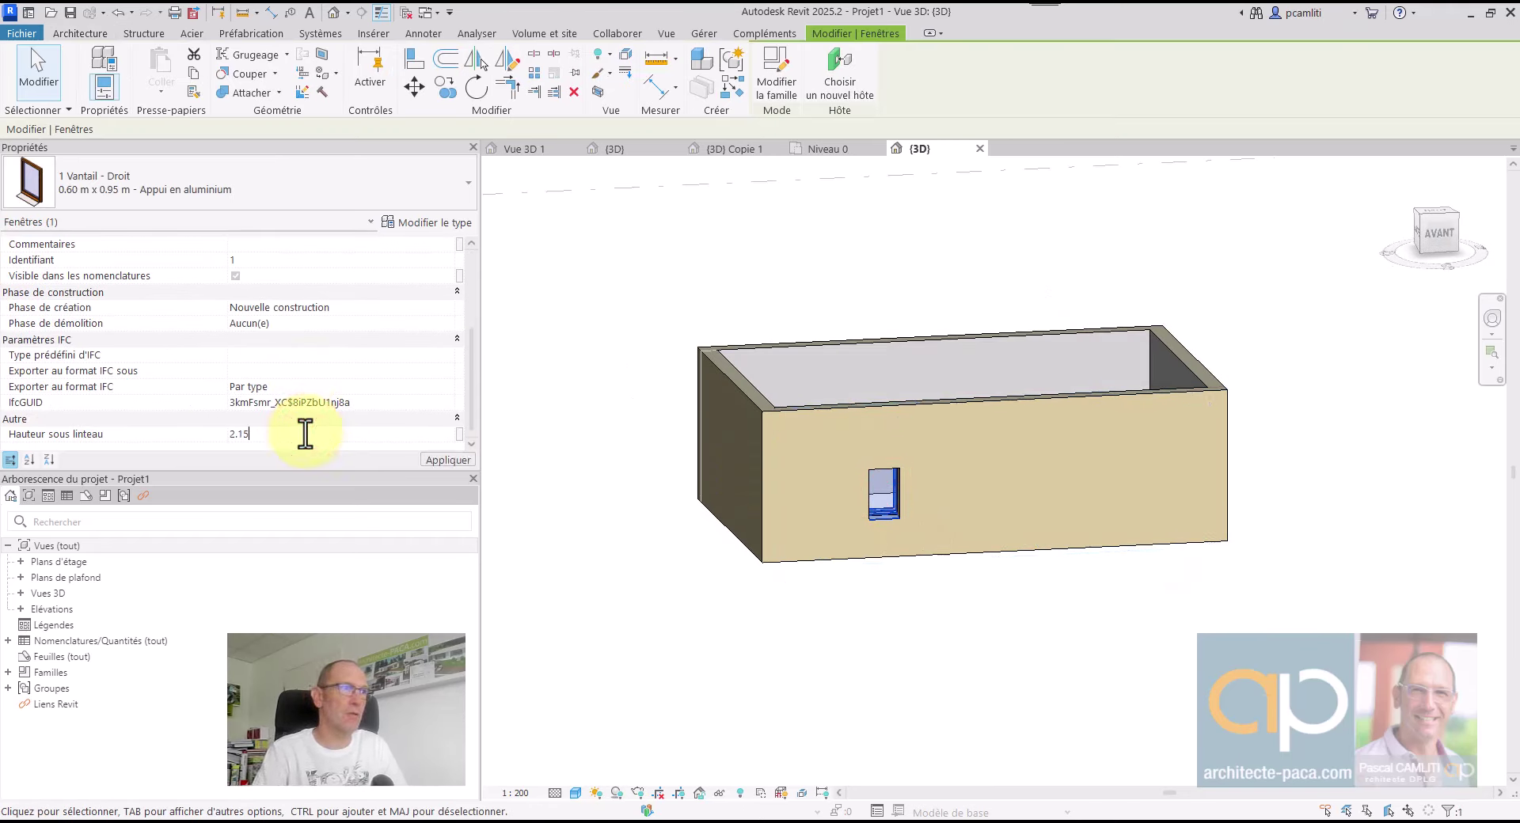
type(".15")
key("Return")
left_click(719, 465)
left_click(1077, 664)
middle_click_drag(1077, 664, 934, 642, "shift")
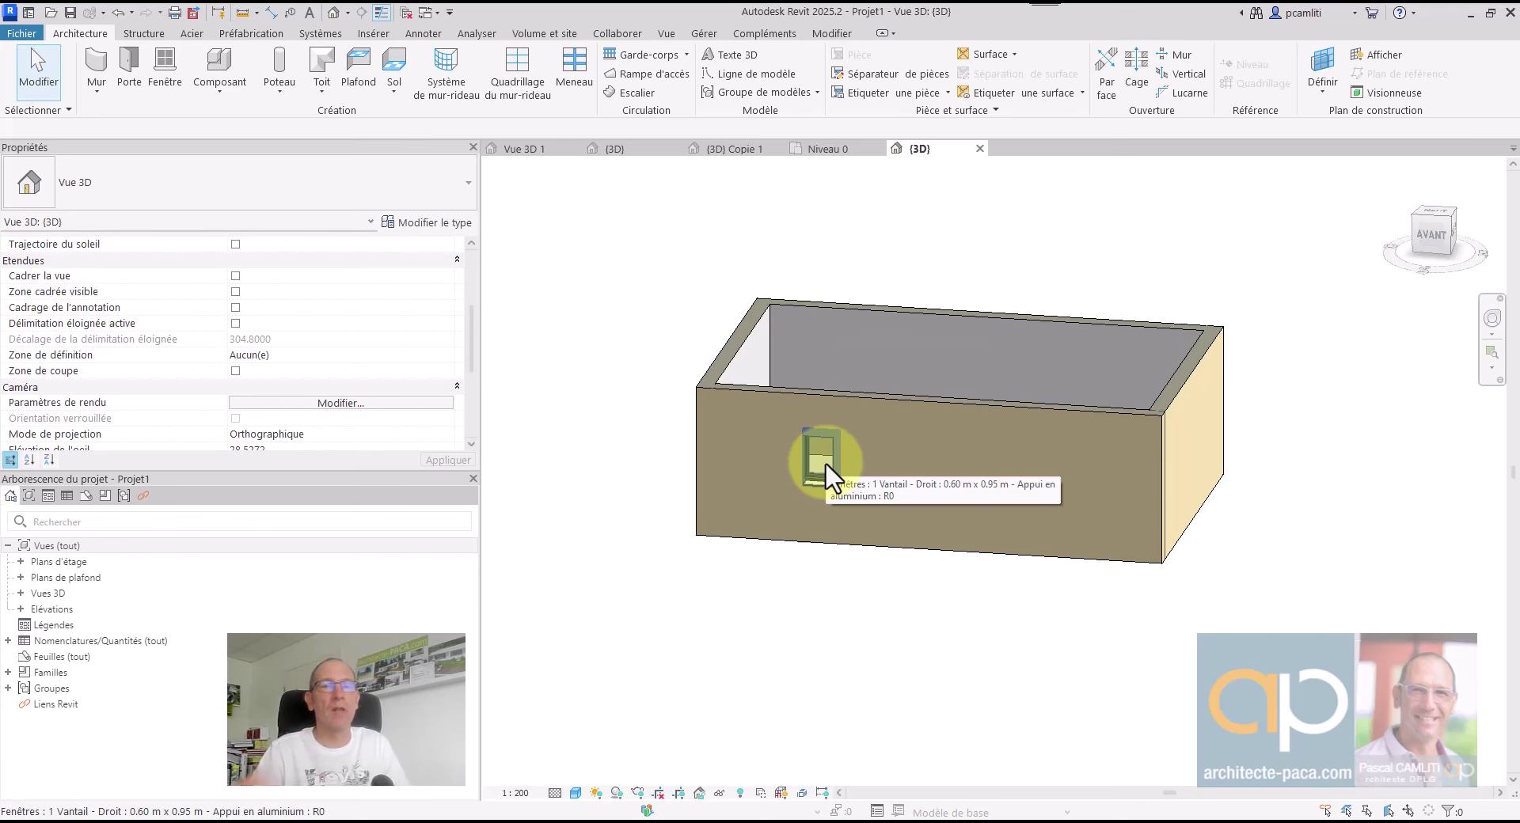
Start the Beam tool and load the family Poutre rectangulaire - Béton.rfa from the library's Structure, Ossature, Béton folder
left_click(138, 34)
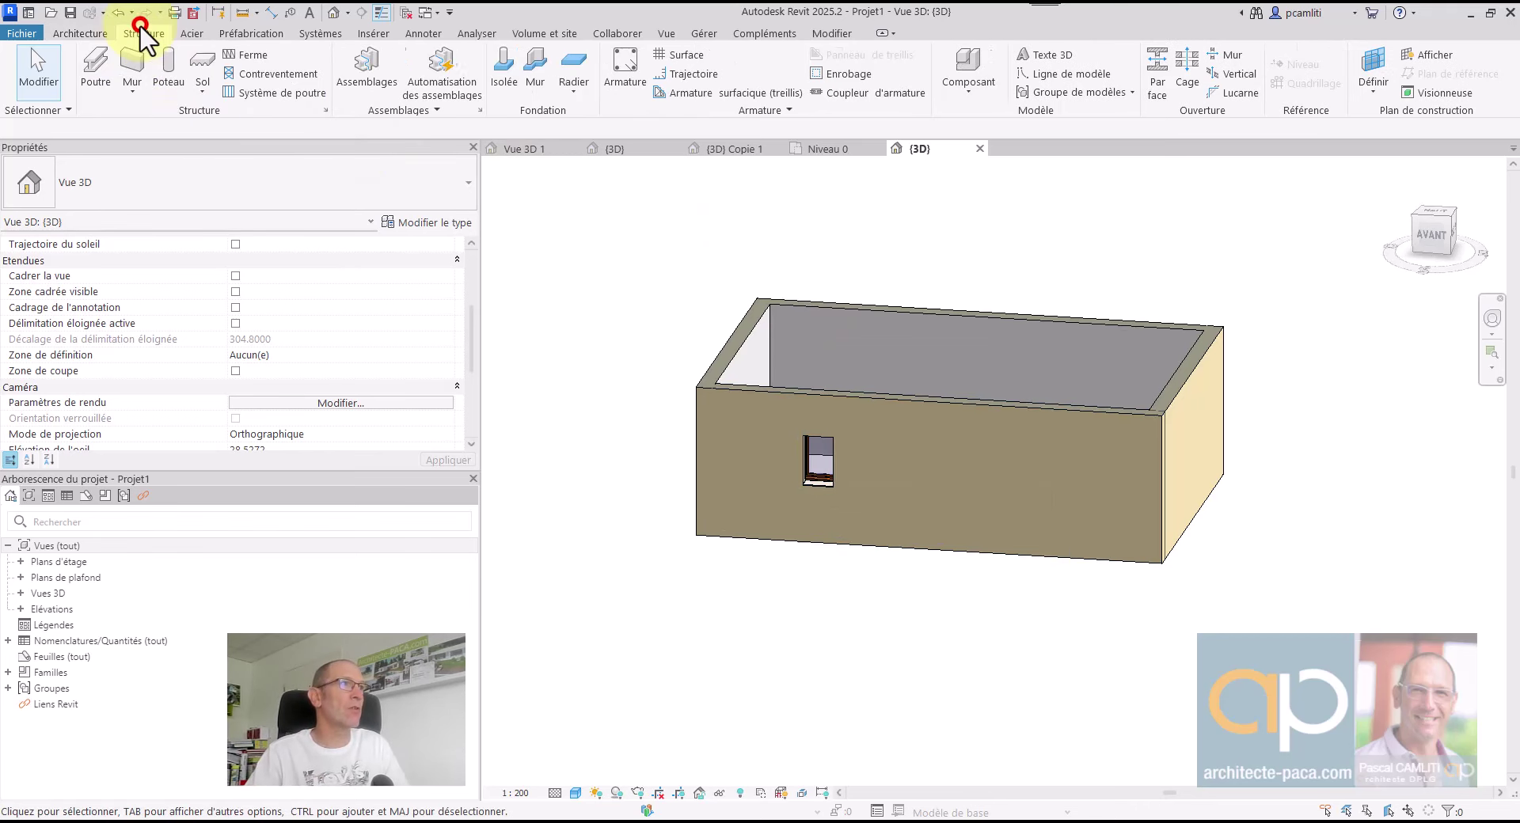
left_click(105, 68)
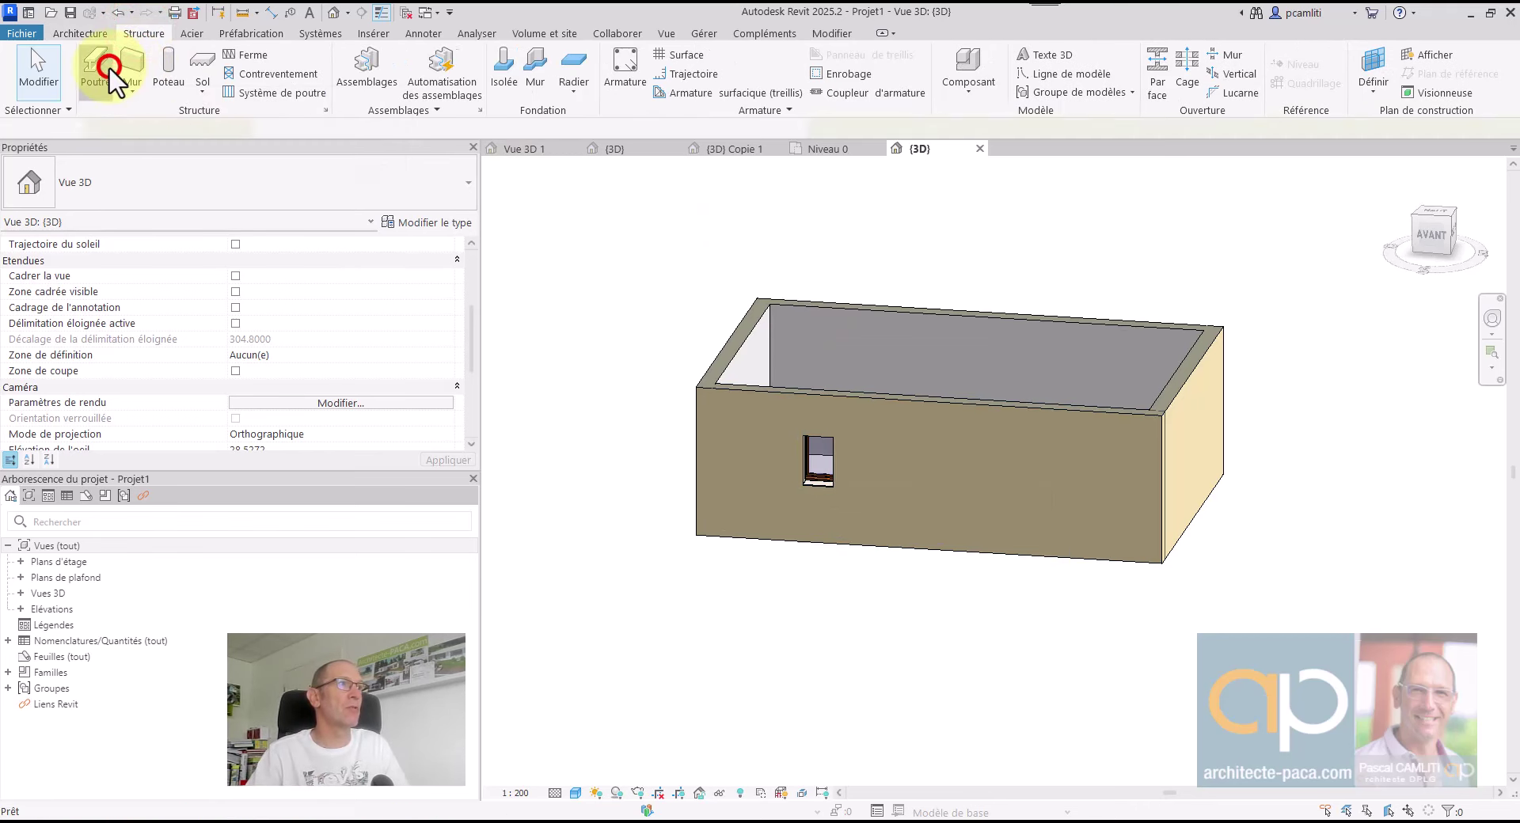
left_click(200, 168)
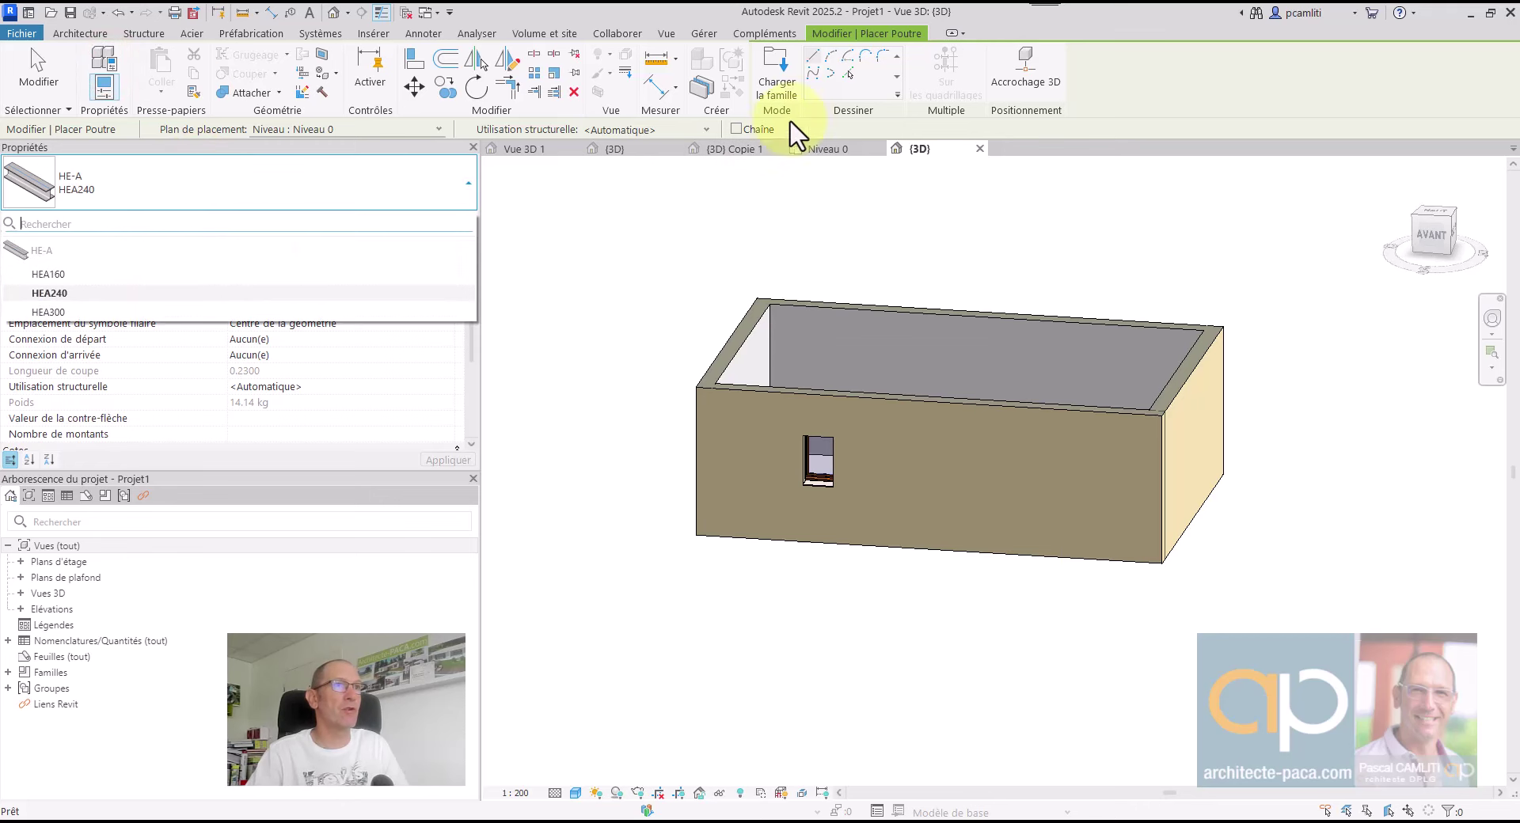
left_click(777, 78)
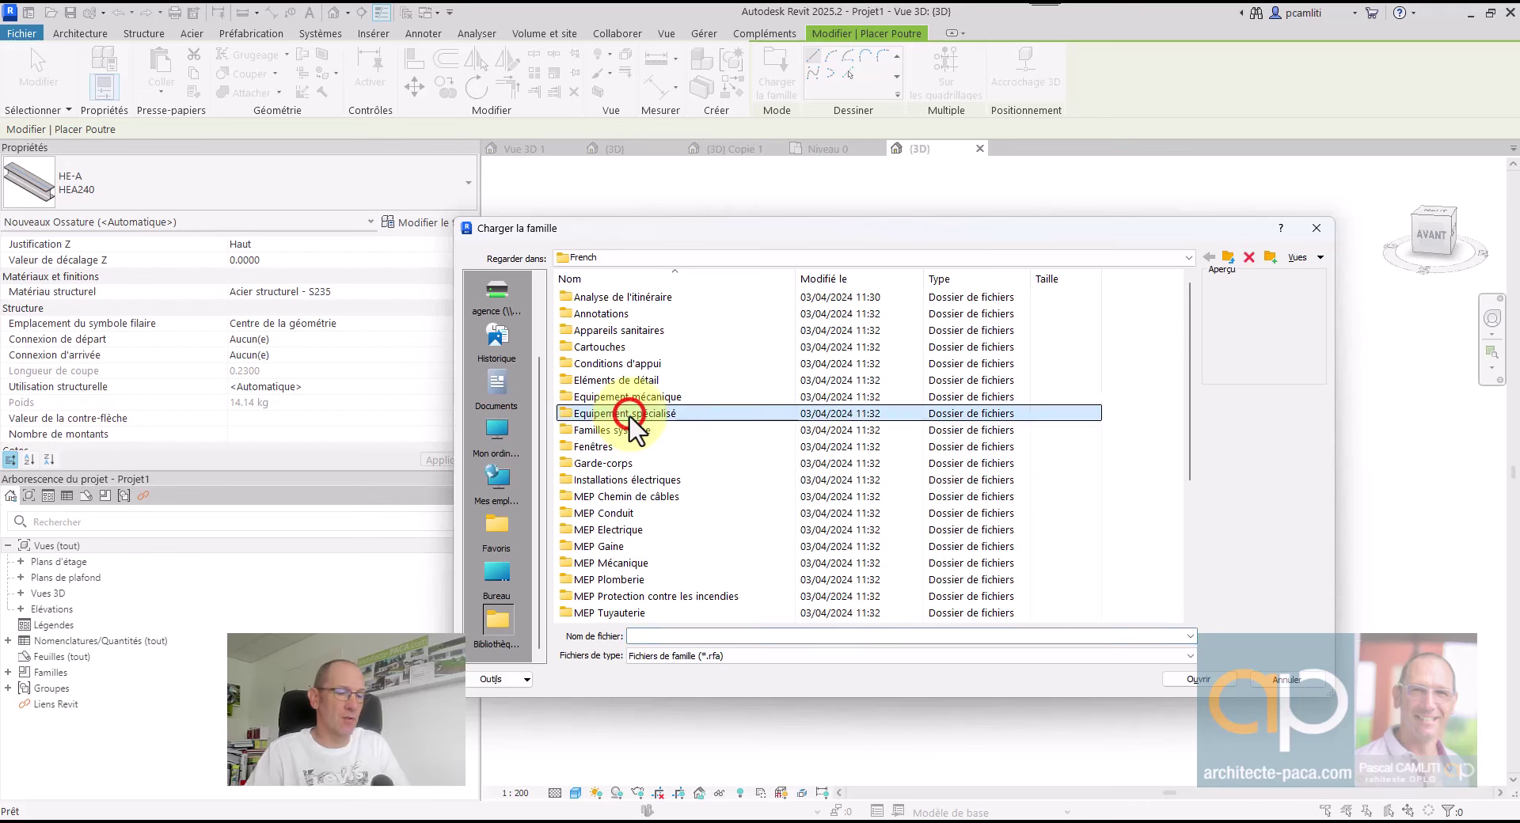
scroll(630, 415, "down", 5)
left_click(633, 447)
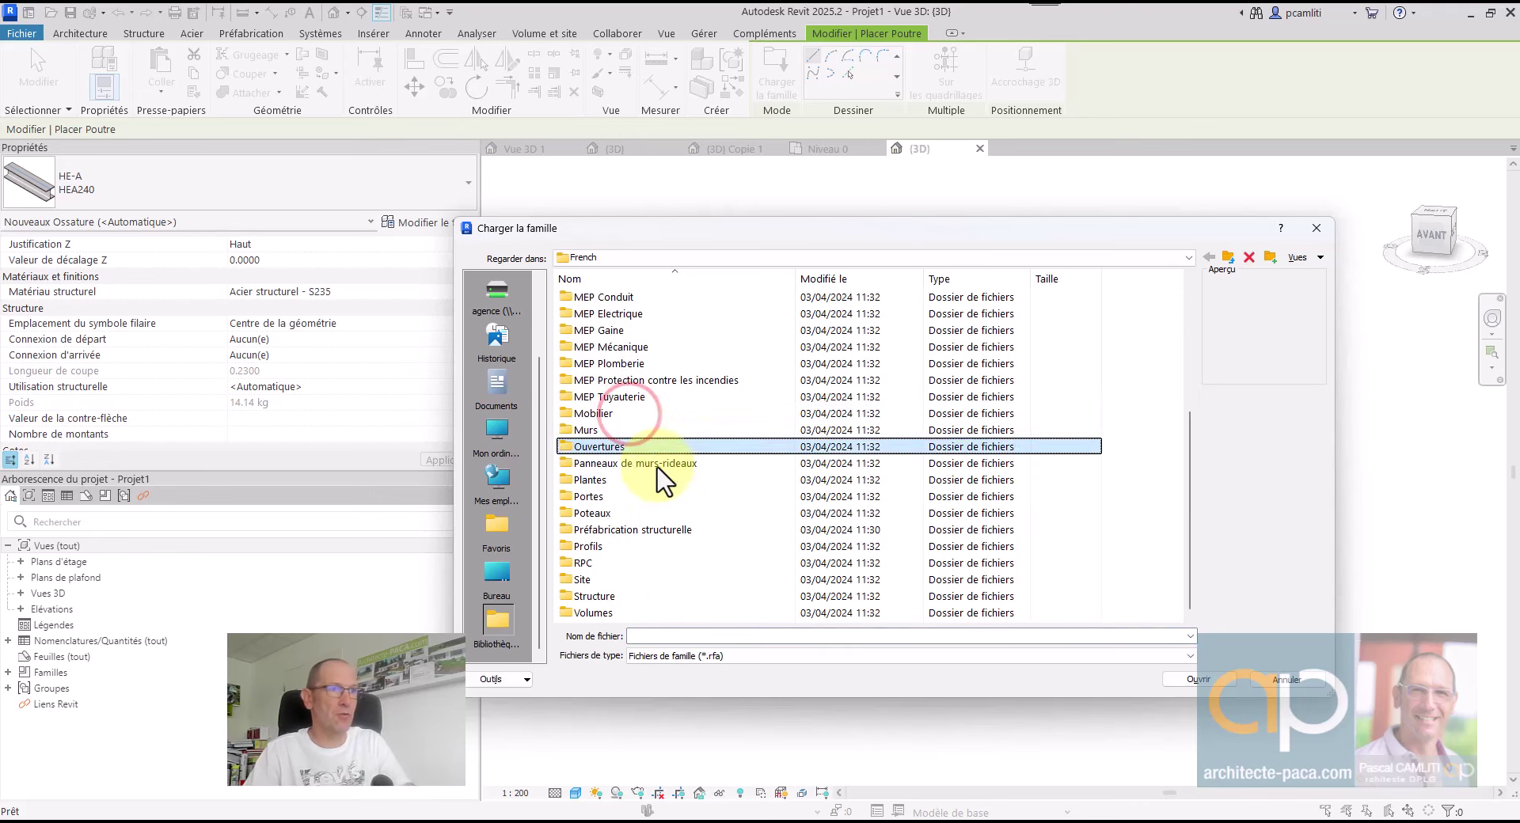
double_click(627, 595)
double_click(626, 399)
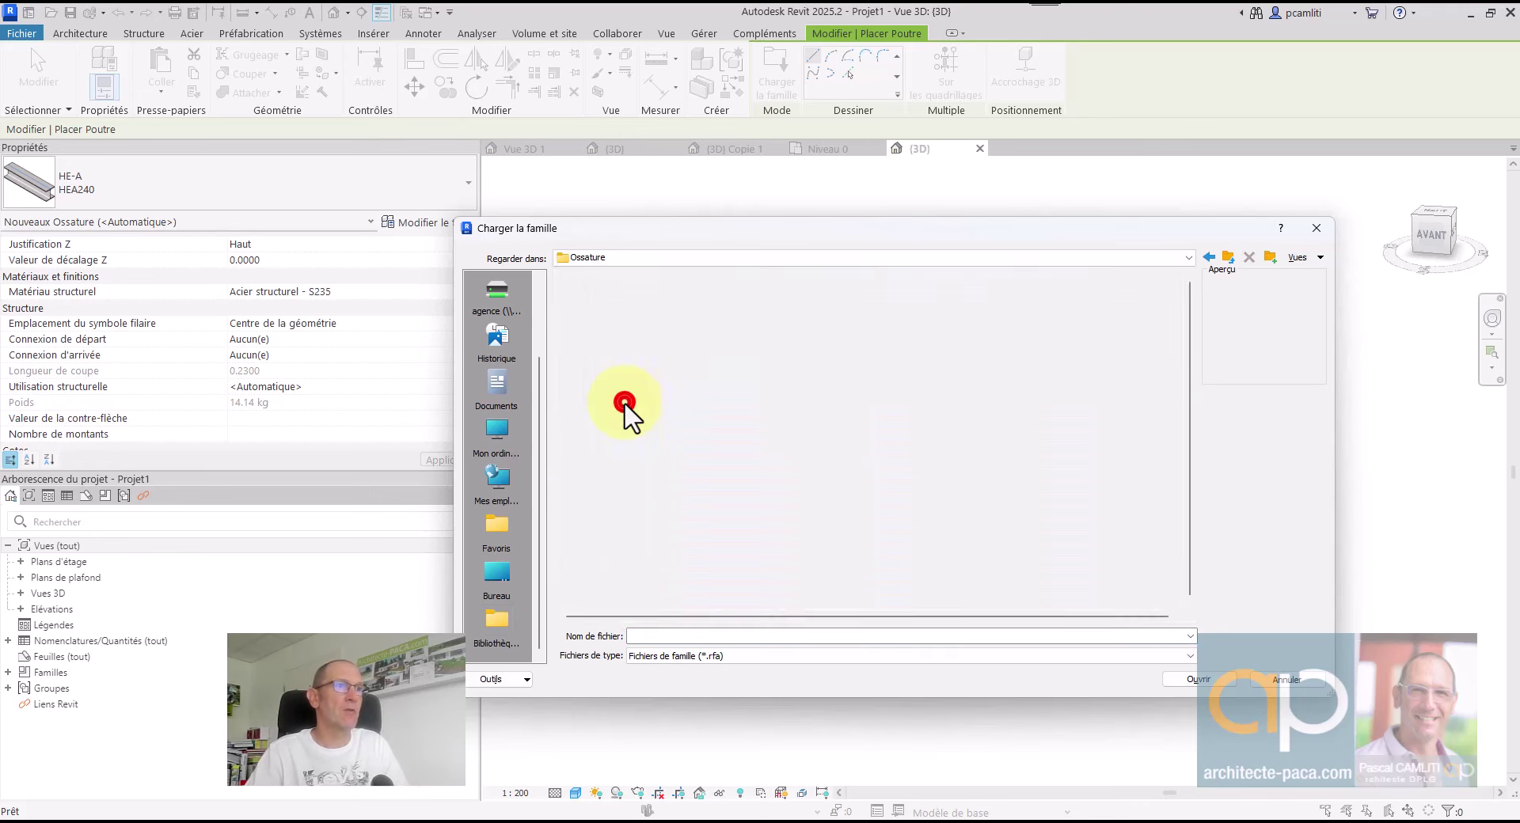
double_click(614, 314)
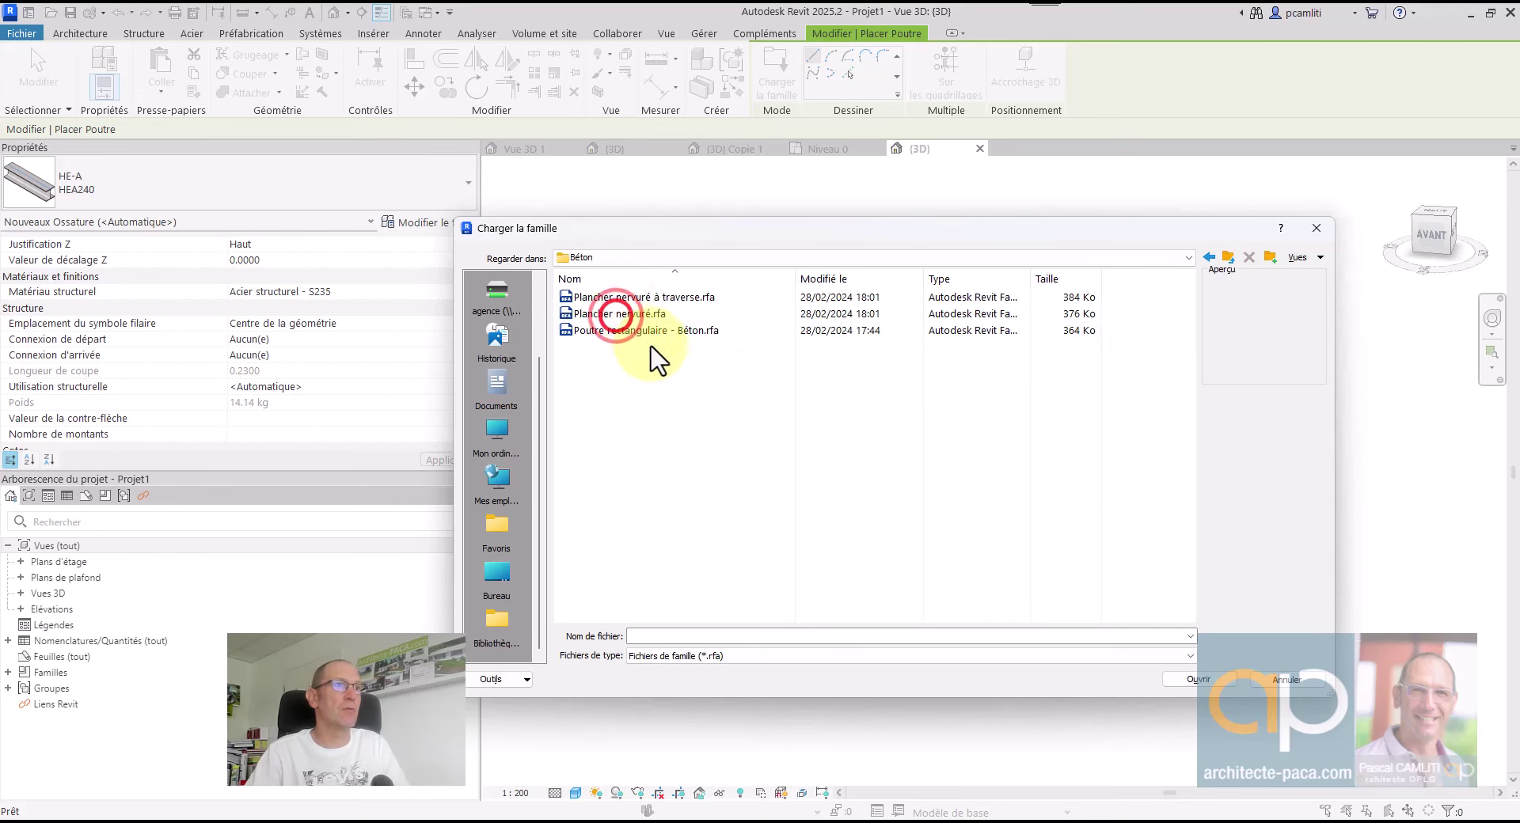
left_click(622, 330)
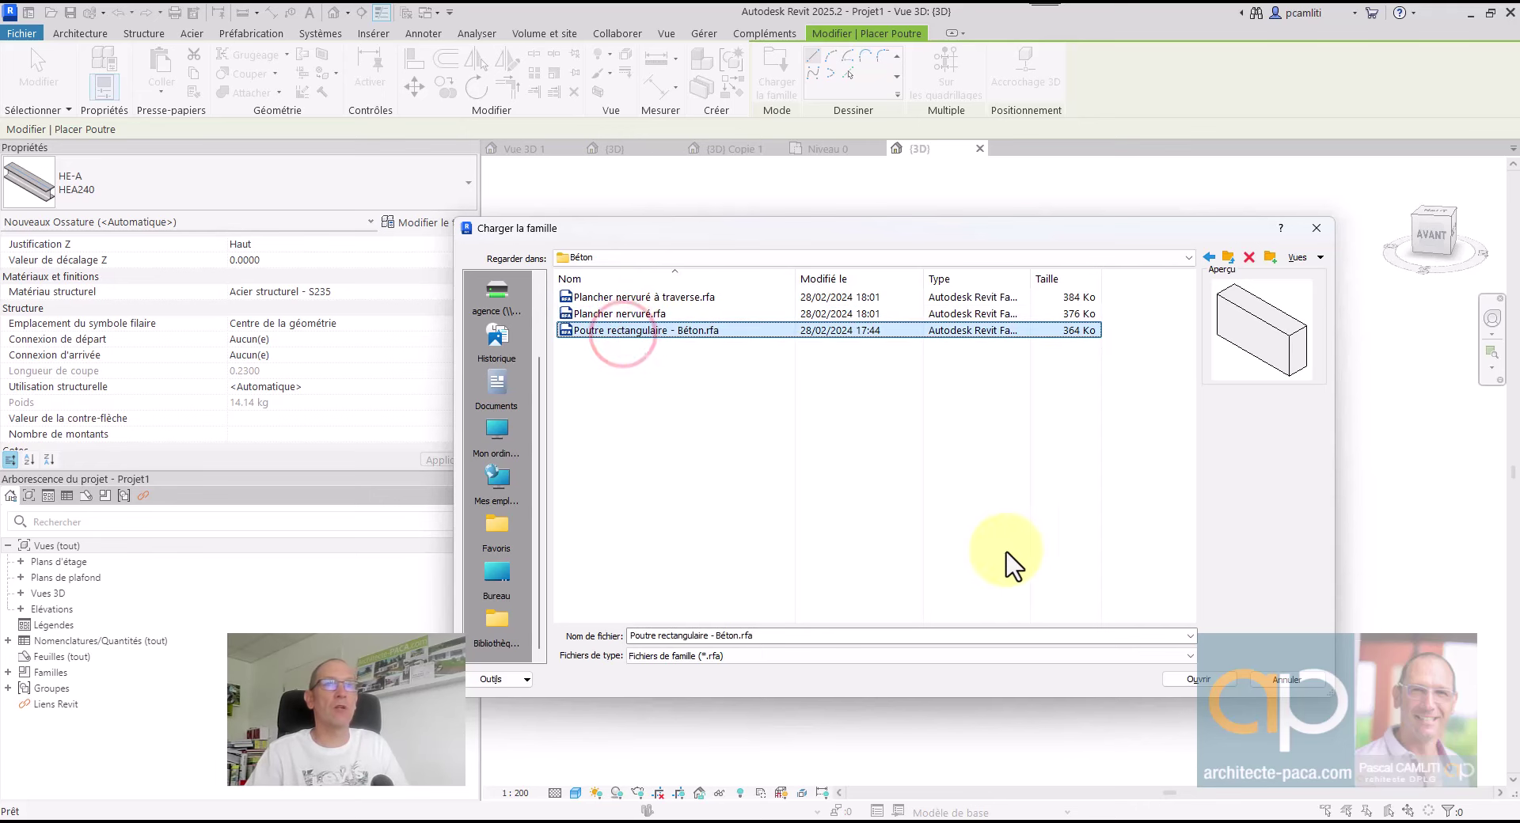
left_click(1212, 680)
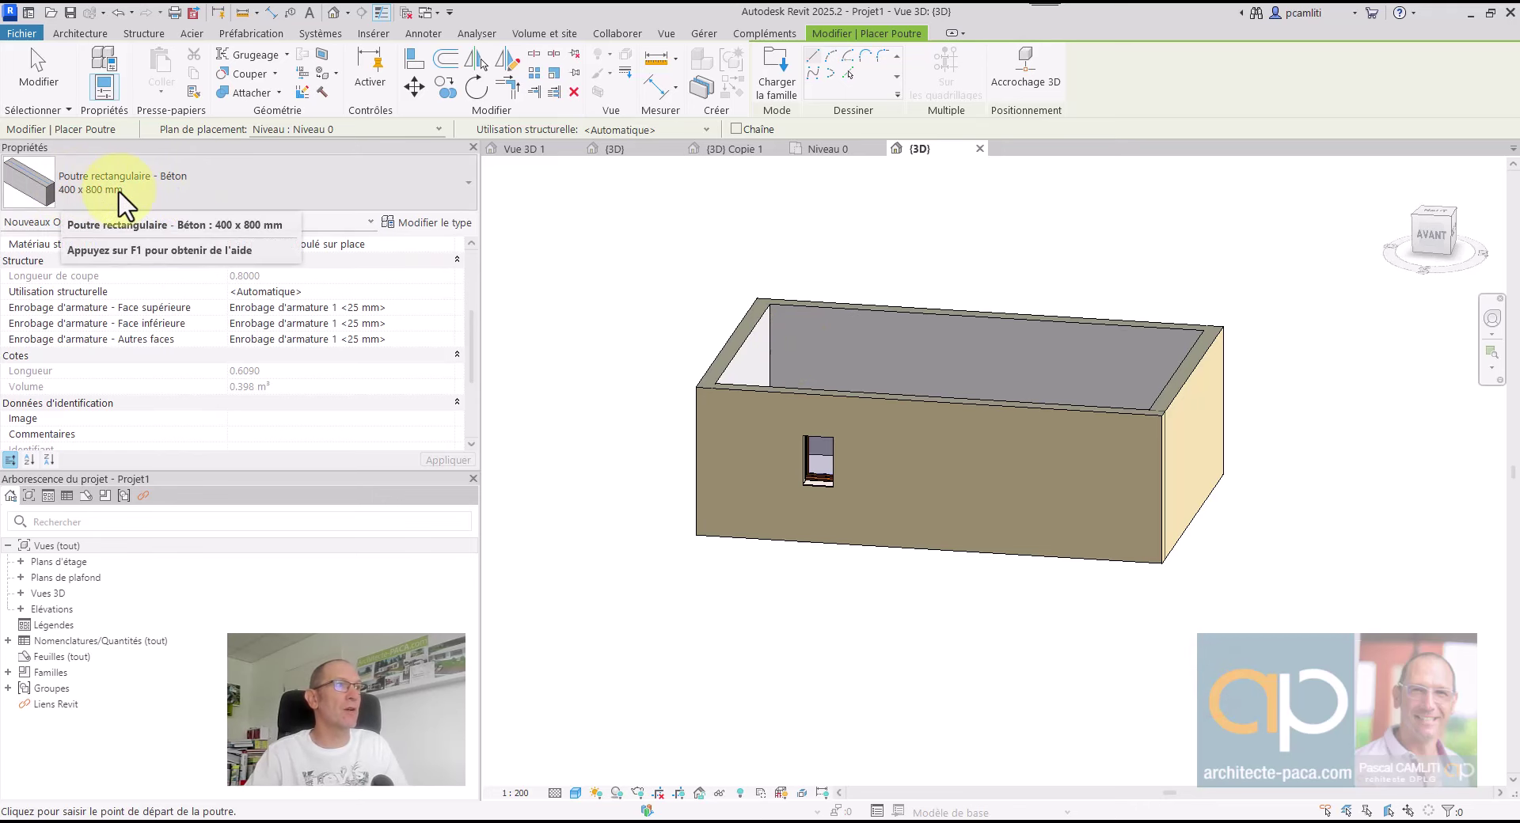
Duplicate the concrete beam type as 200x450 and set its dimensions to b 0.20 m and h 0.45 m
left_click(453, 226)
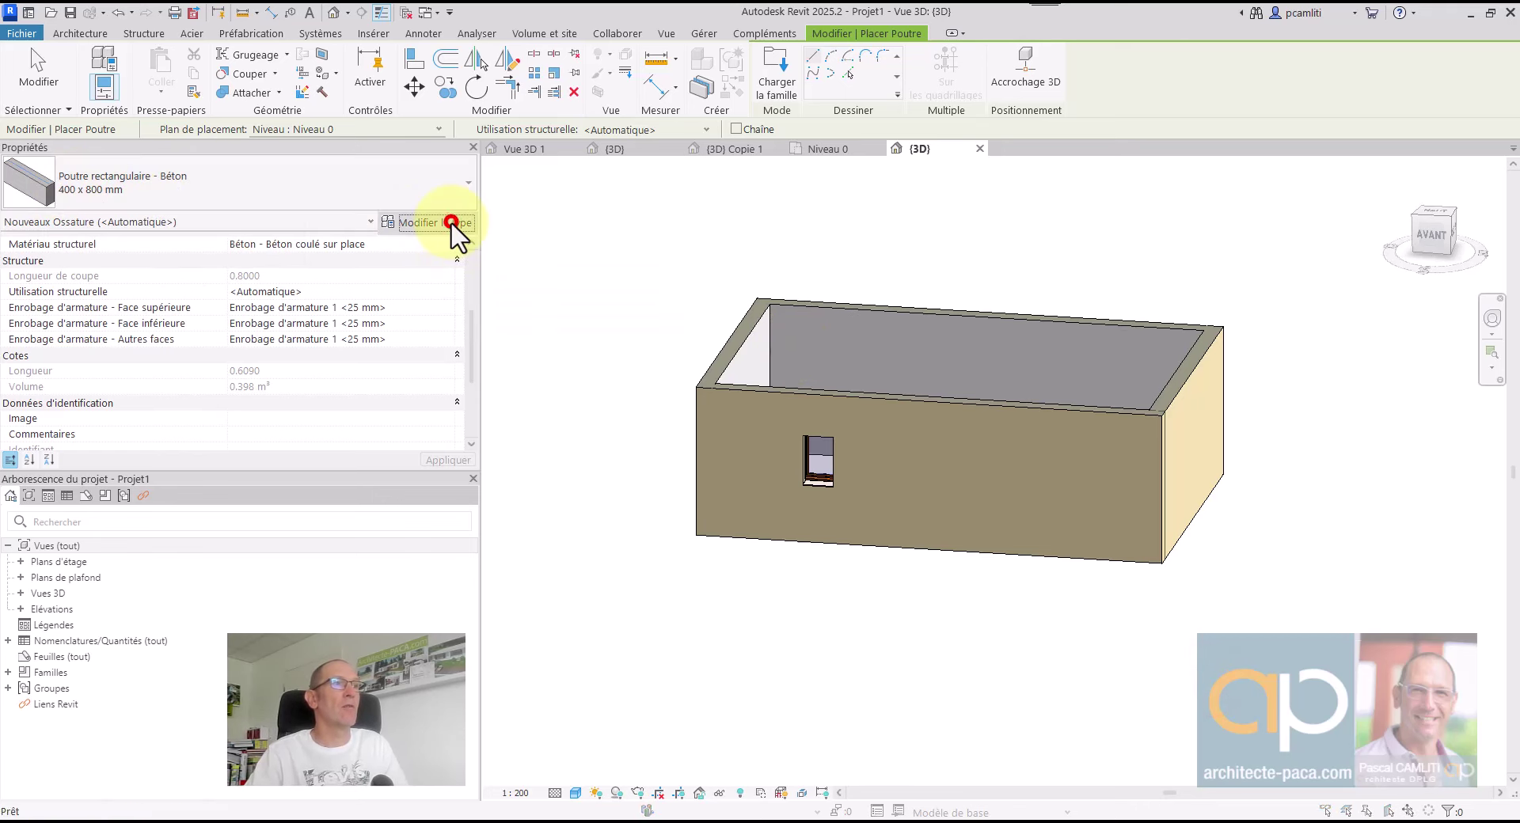
left_click(1271, 129)
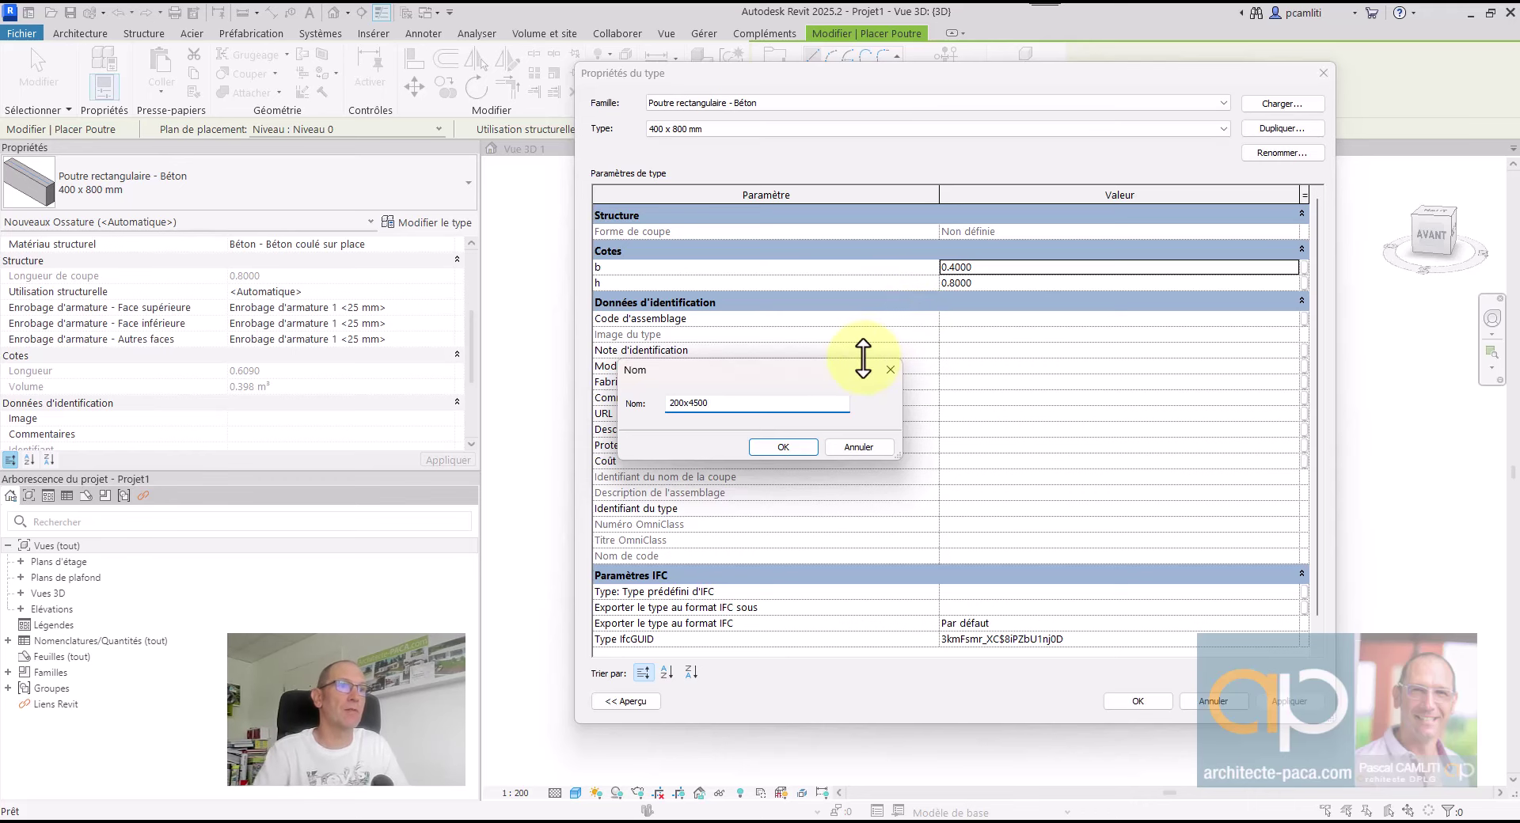
left_click(790, 446)
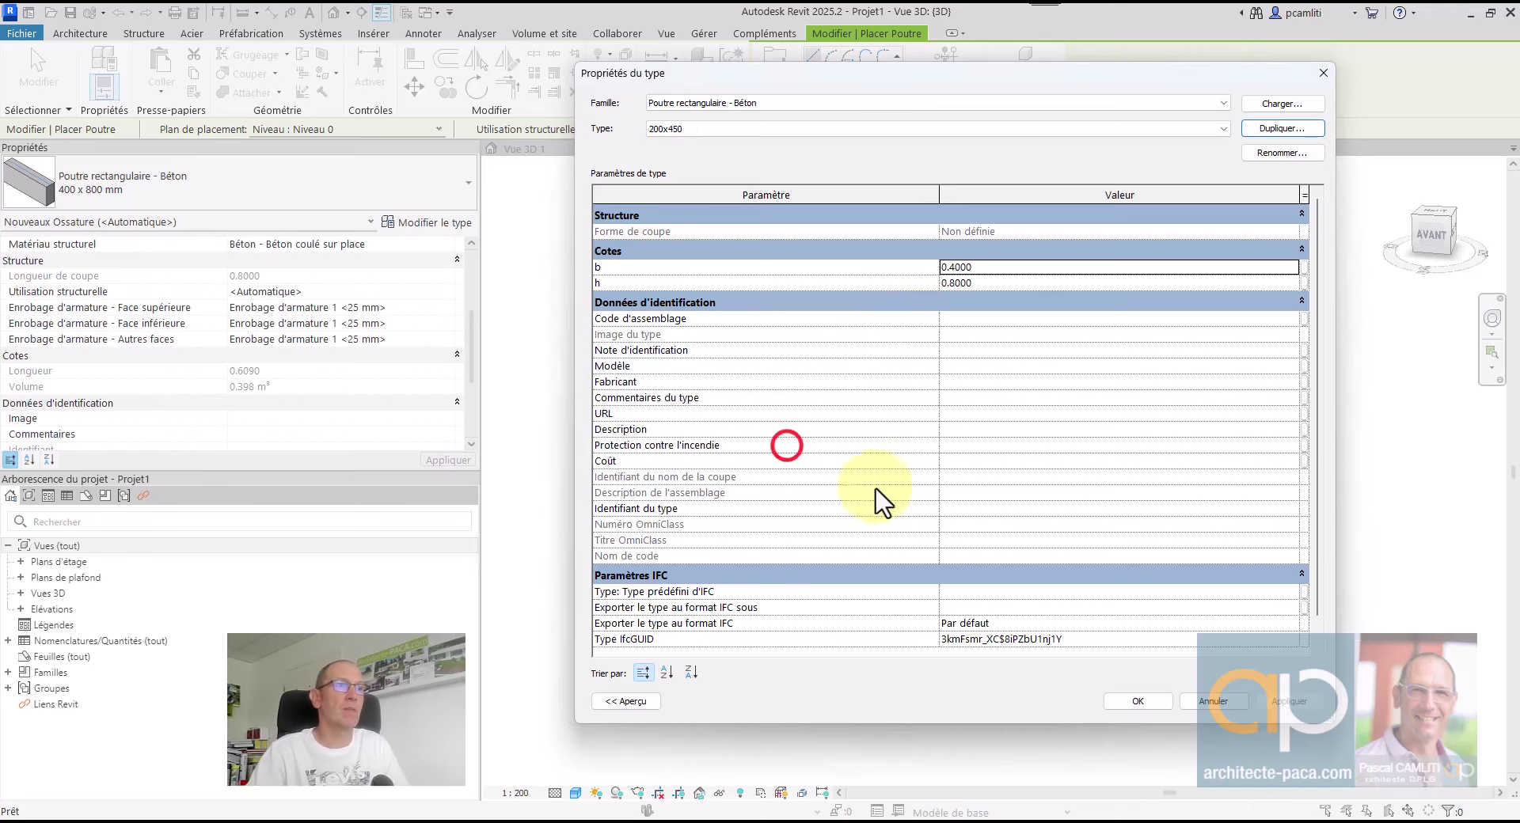
left_click(626, 702)
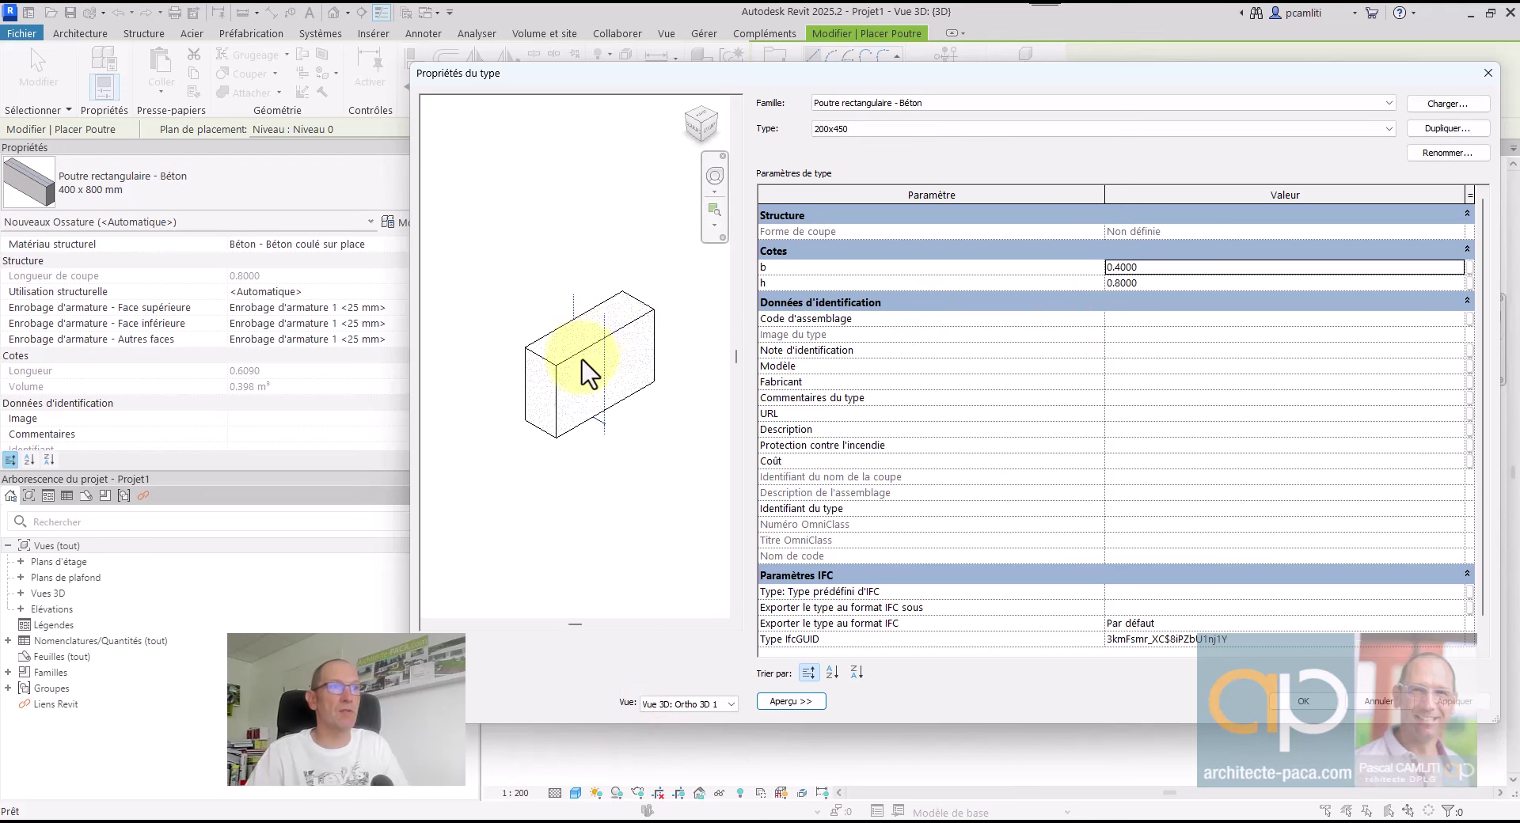
left_click(1151, 270)
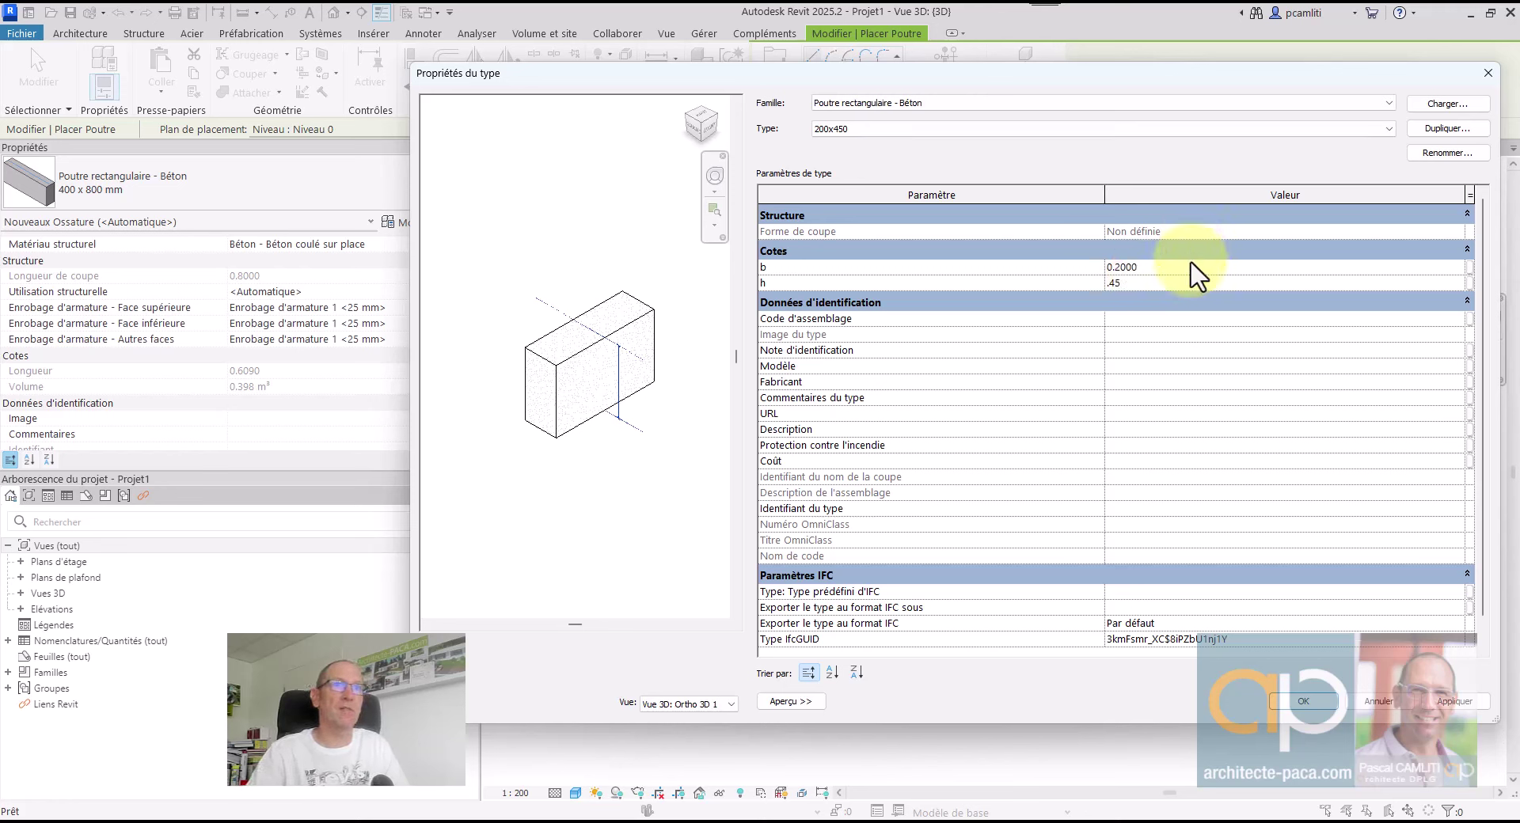
left_click(1318, 706)
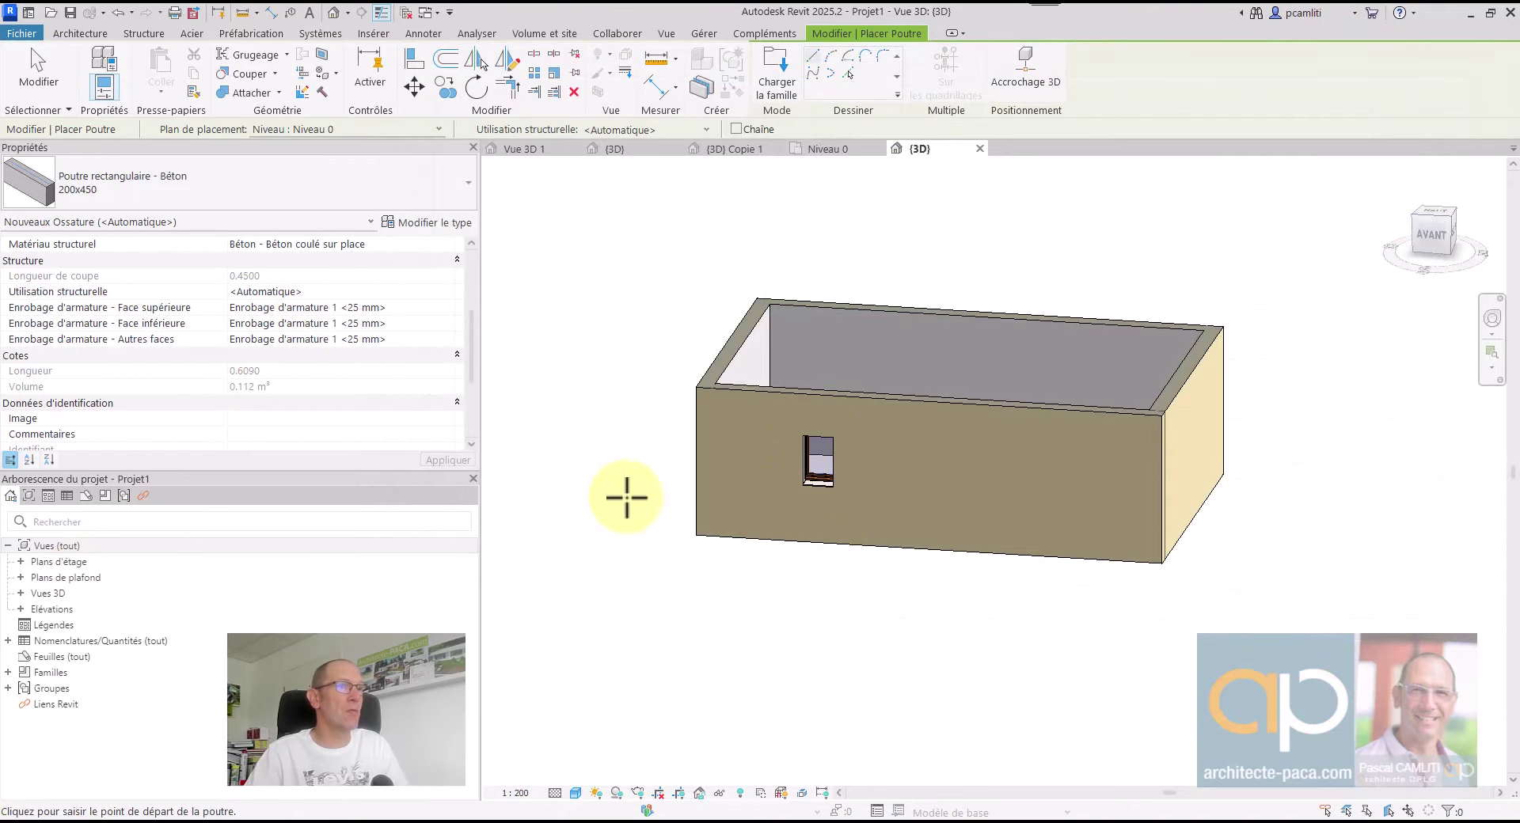
Open the Niveau 0 floor plan and draw a building section across the lower wall, through the middle of the window
double_click(109, 562)
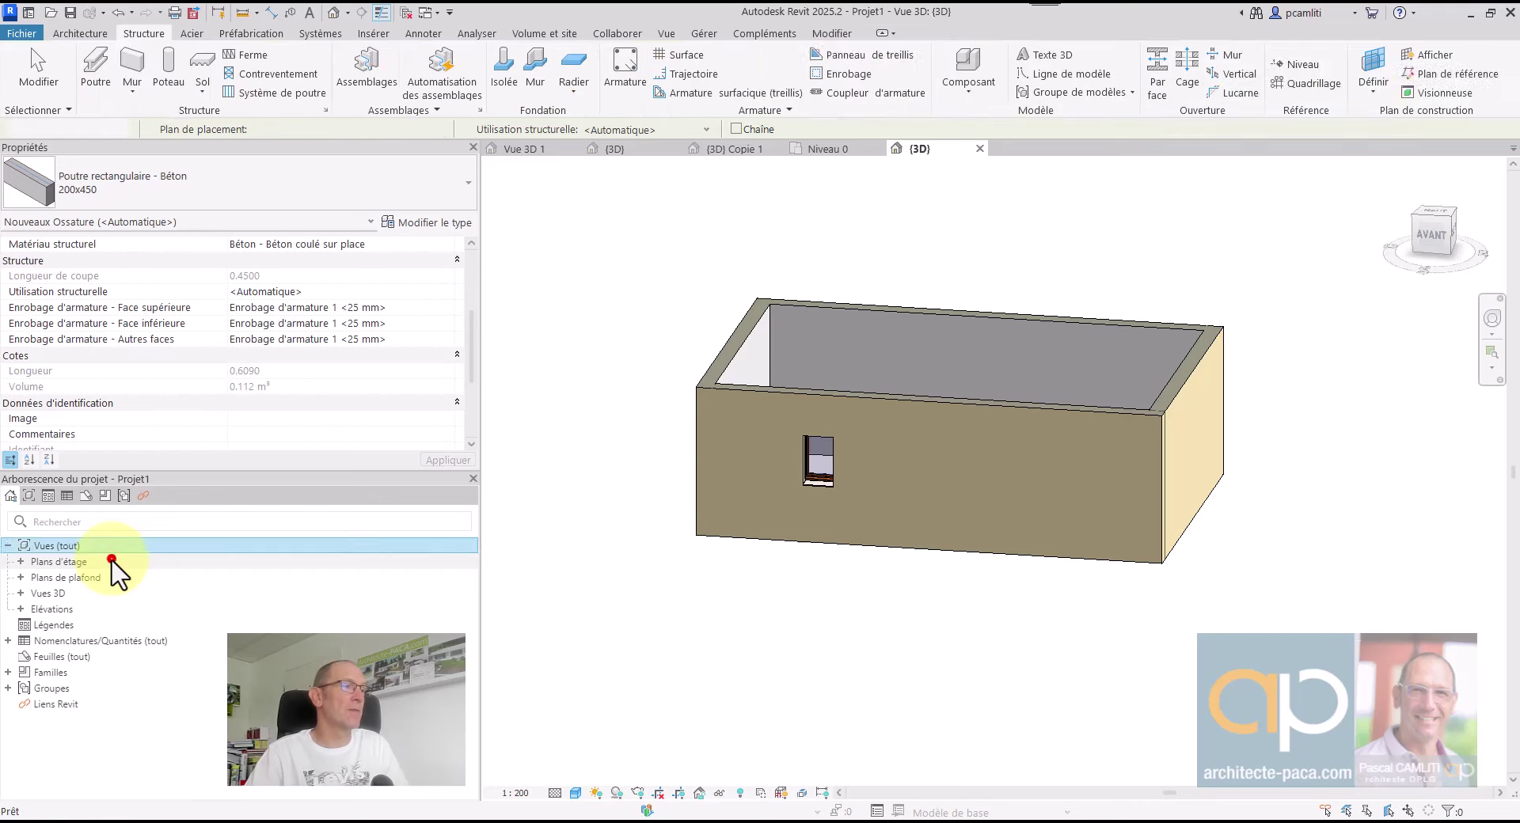
double_click(93, 579)
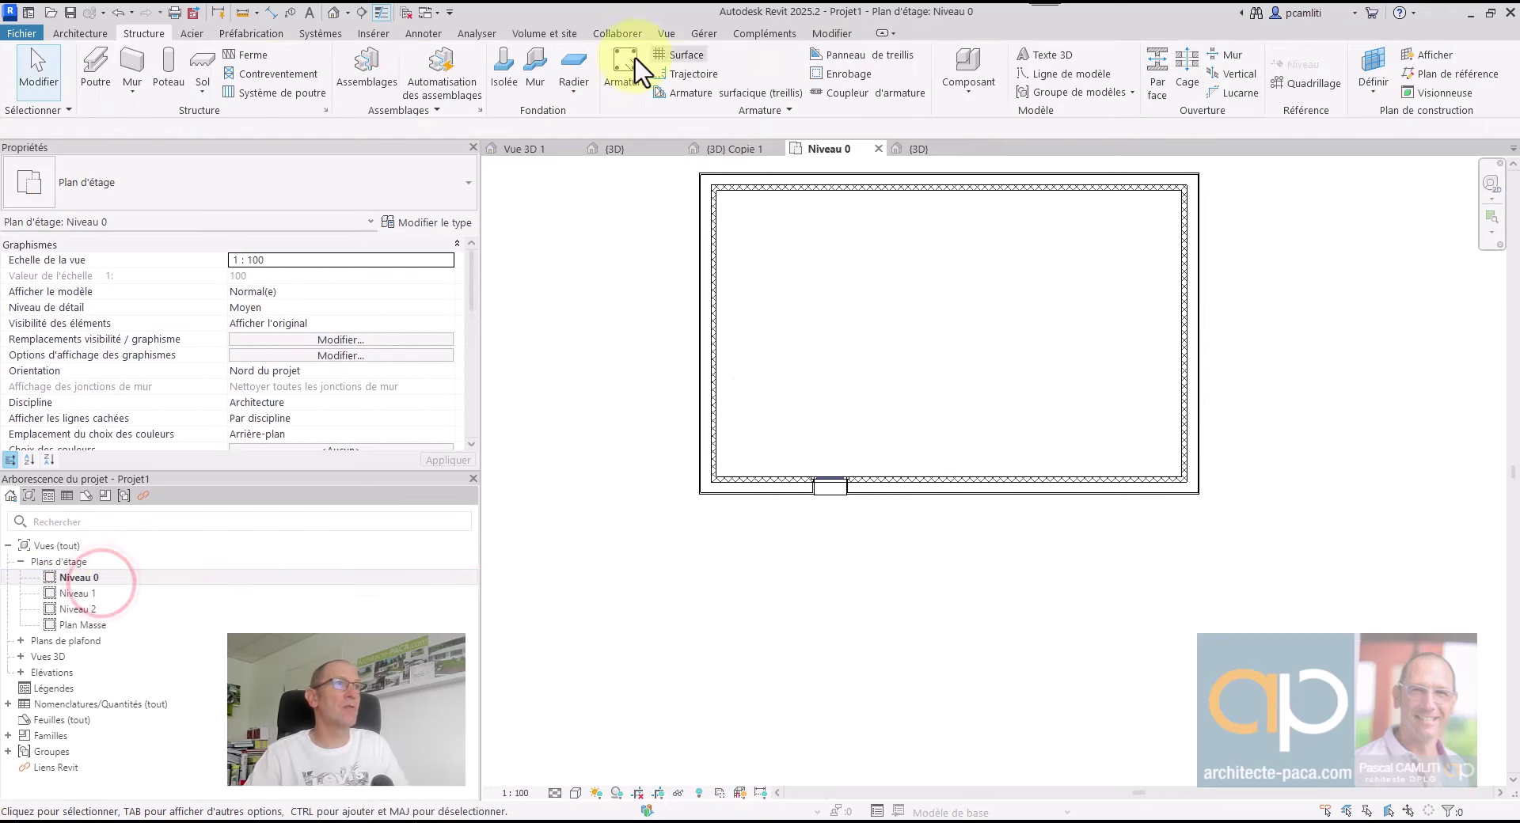
left_click(362, 13)
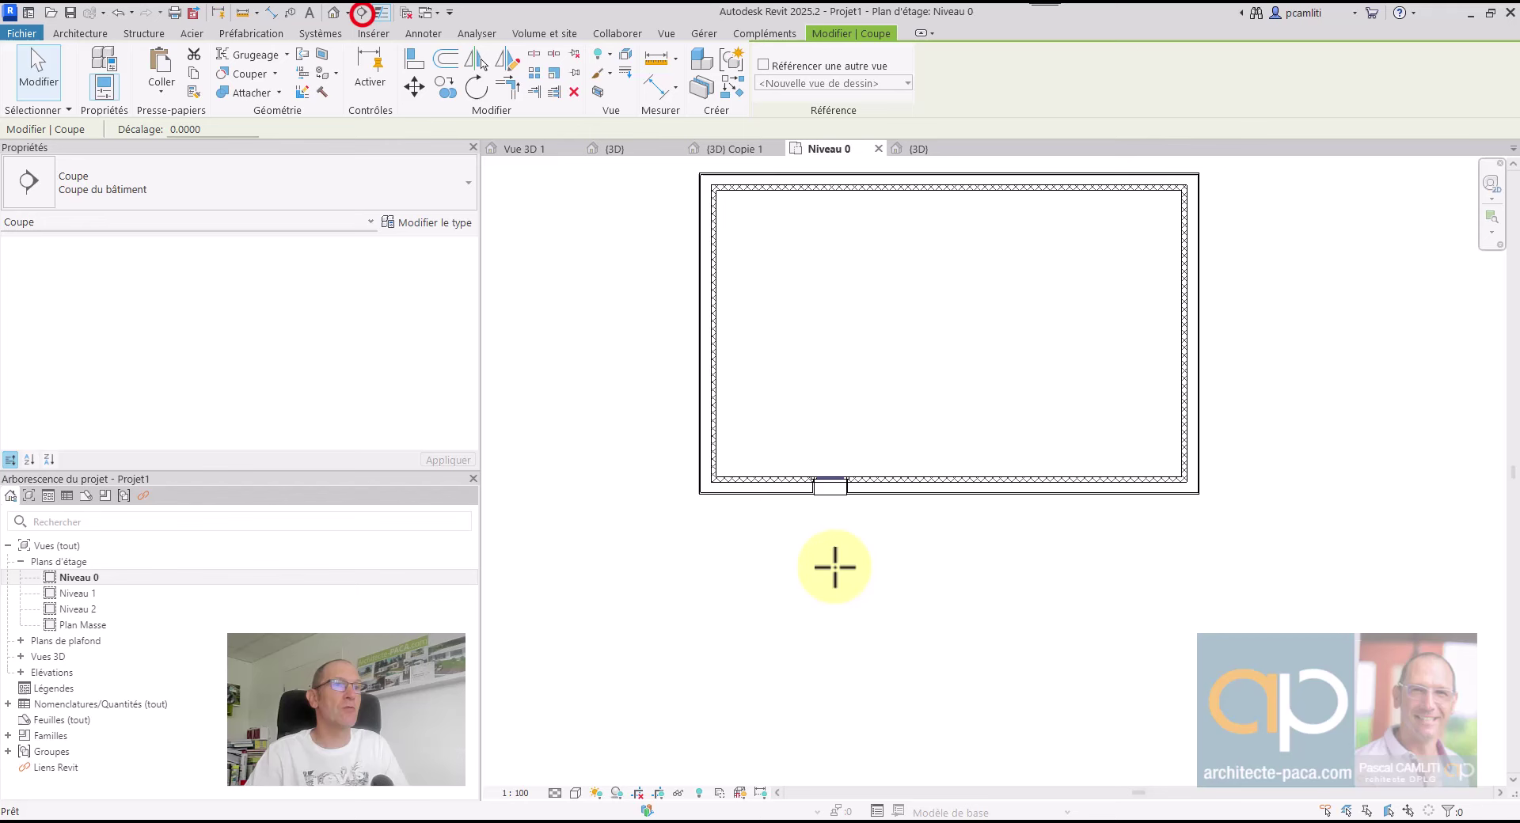
left_click(830, 430)
left_click(833, 575)
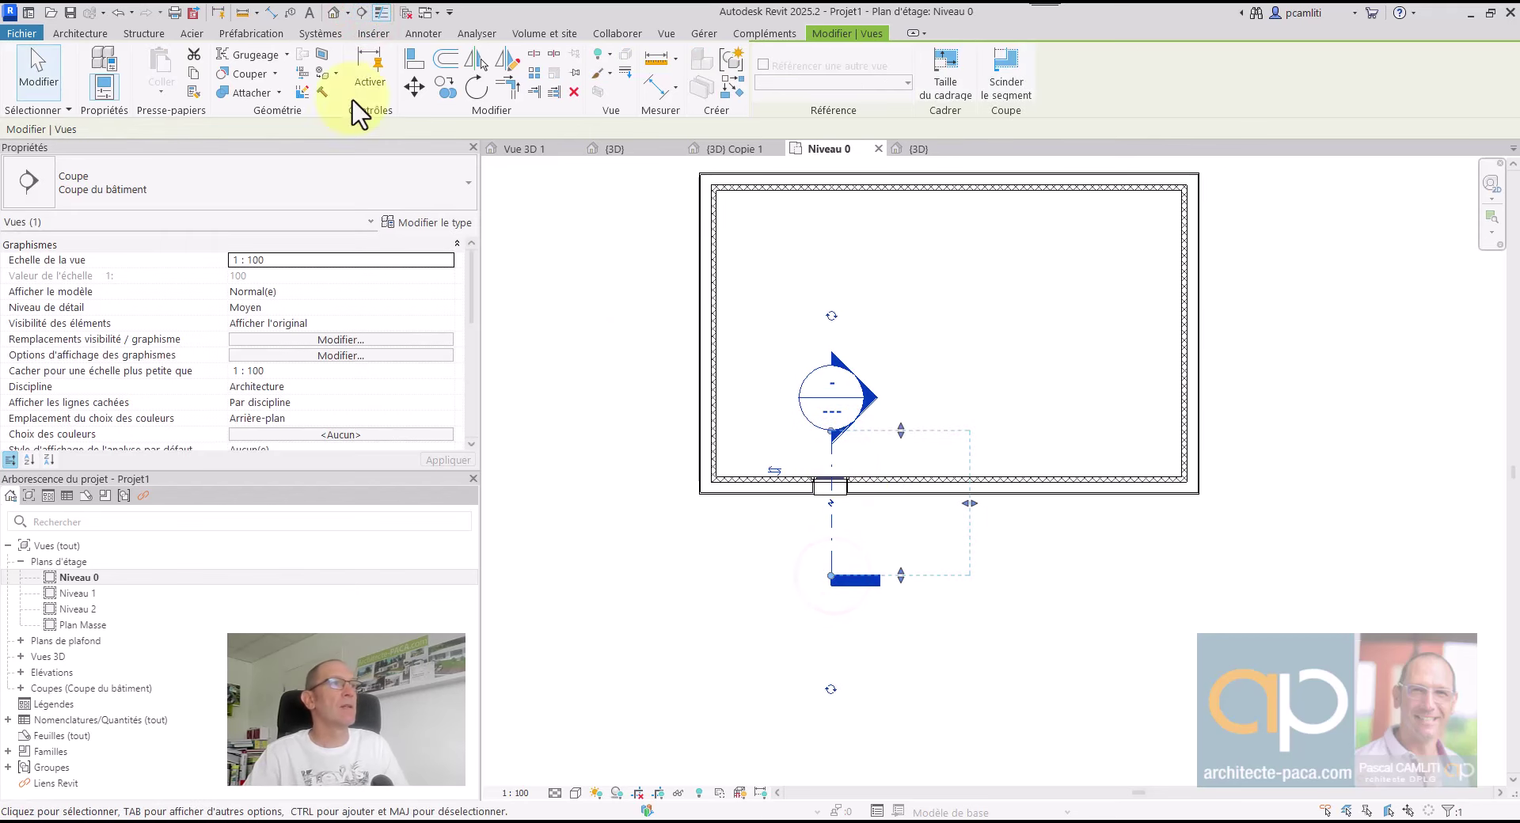
Place a 200x450 concrete beam about 0.92 m long inside the lower wall, spanning slightly past both sides of the window
left_click(143, 33)
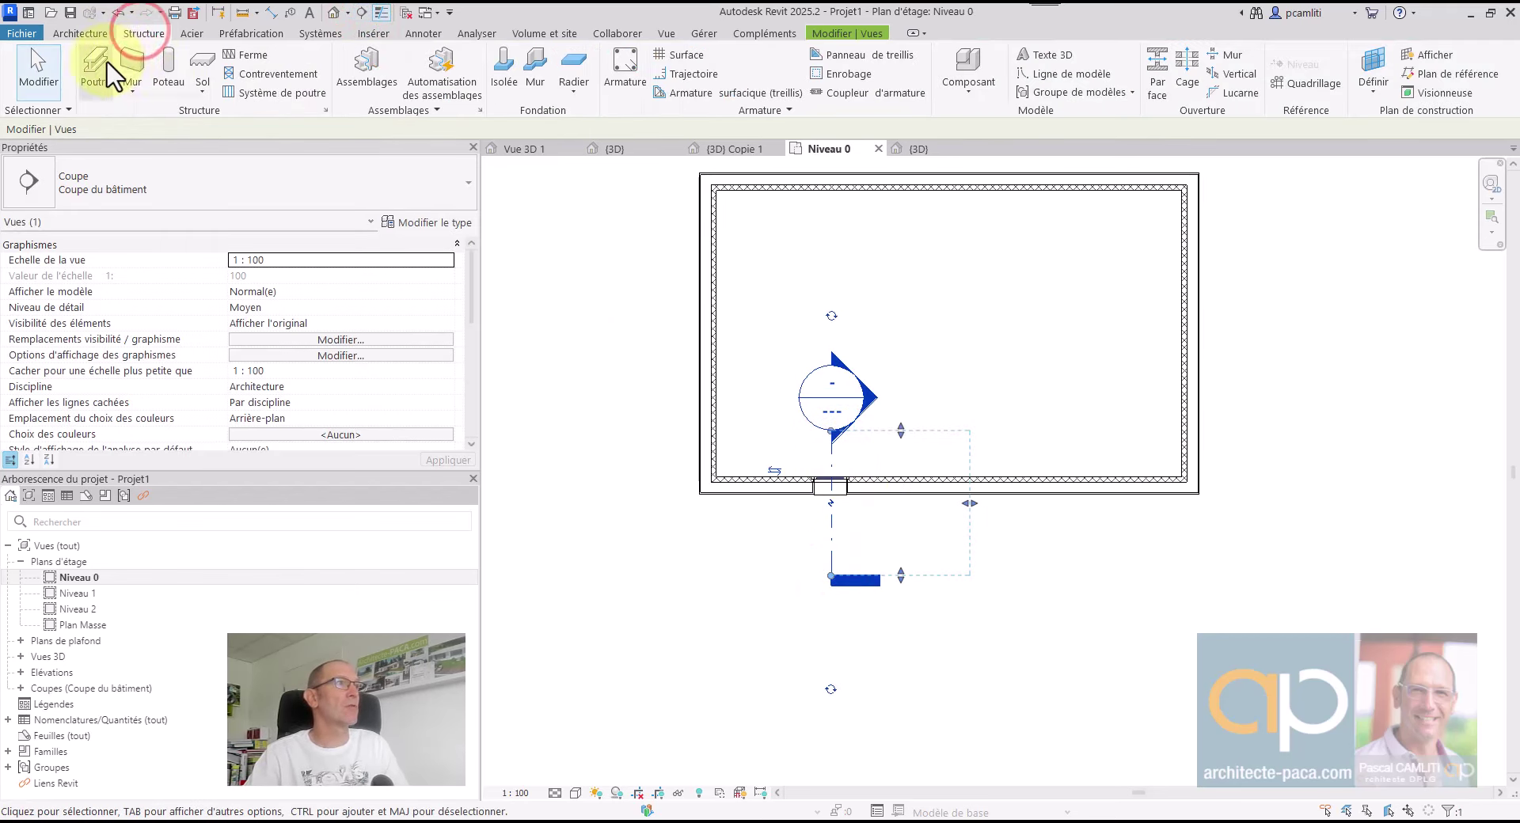
left_click(108, 70)
scroll(832, 492, "up", 3)
scroll(753, 464, "up", 3)
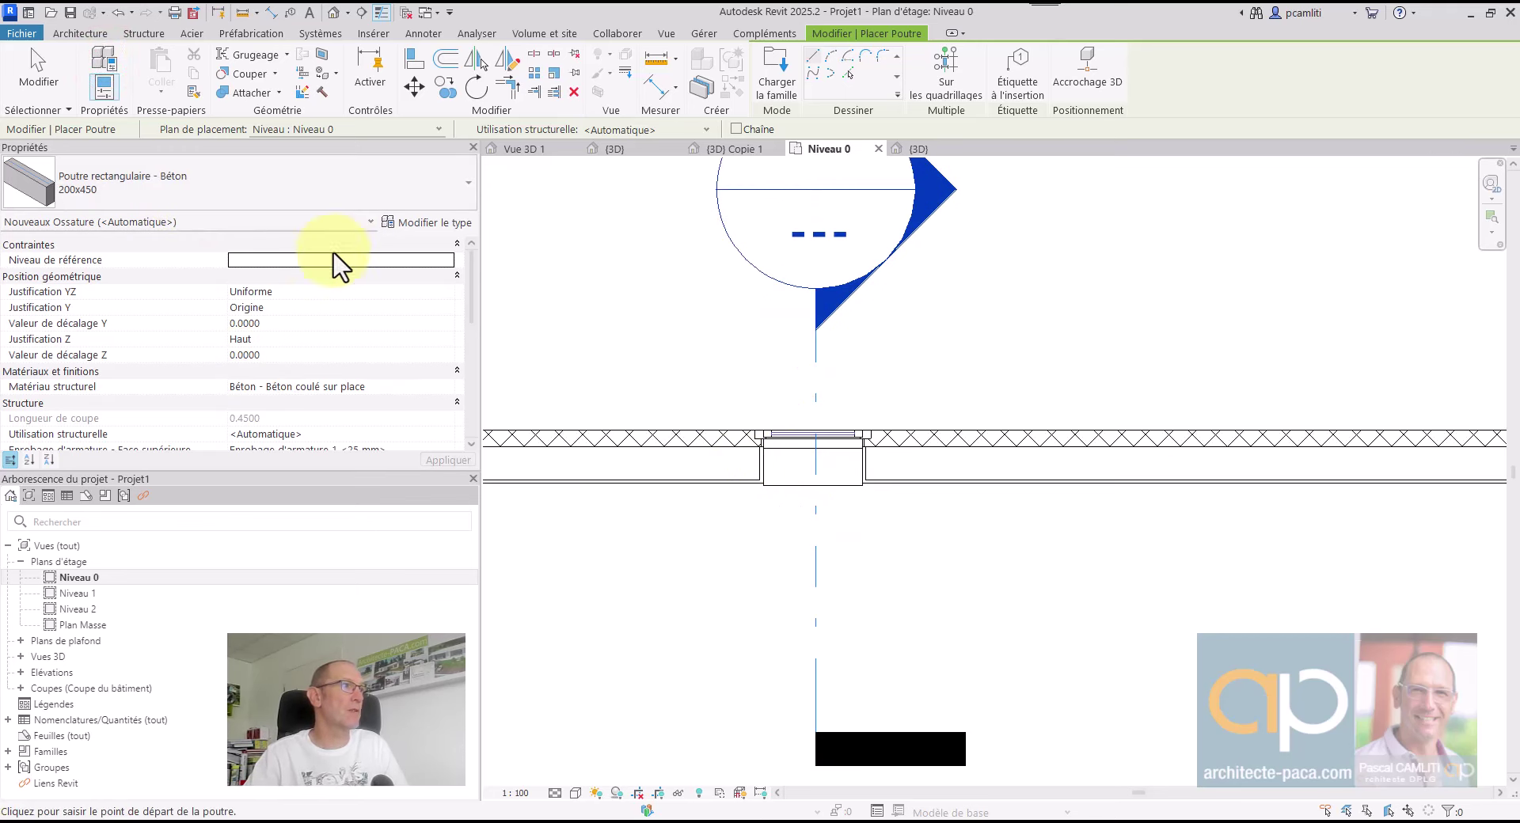
scroll(398, 313, "down", 2)
scroll(398, 313, "down", 3)
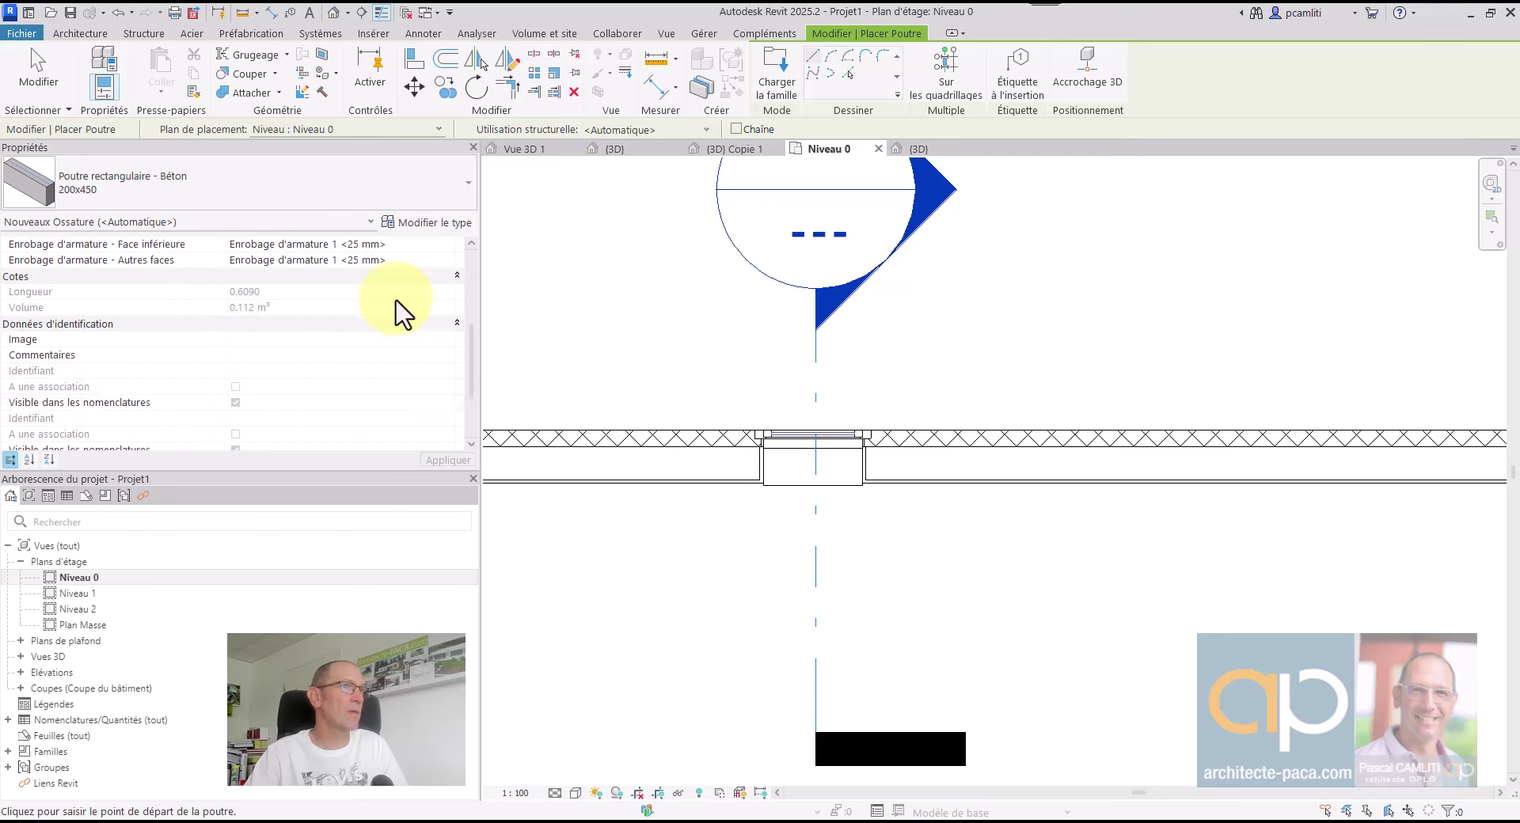
scroll(400, 313, "up", 6)
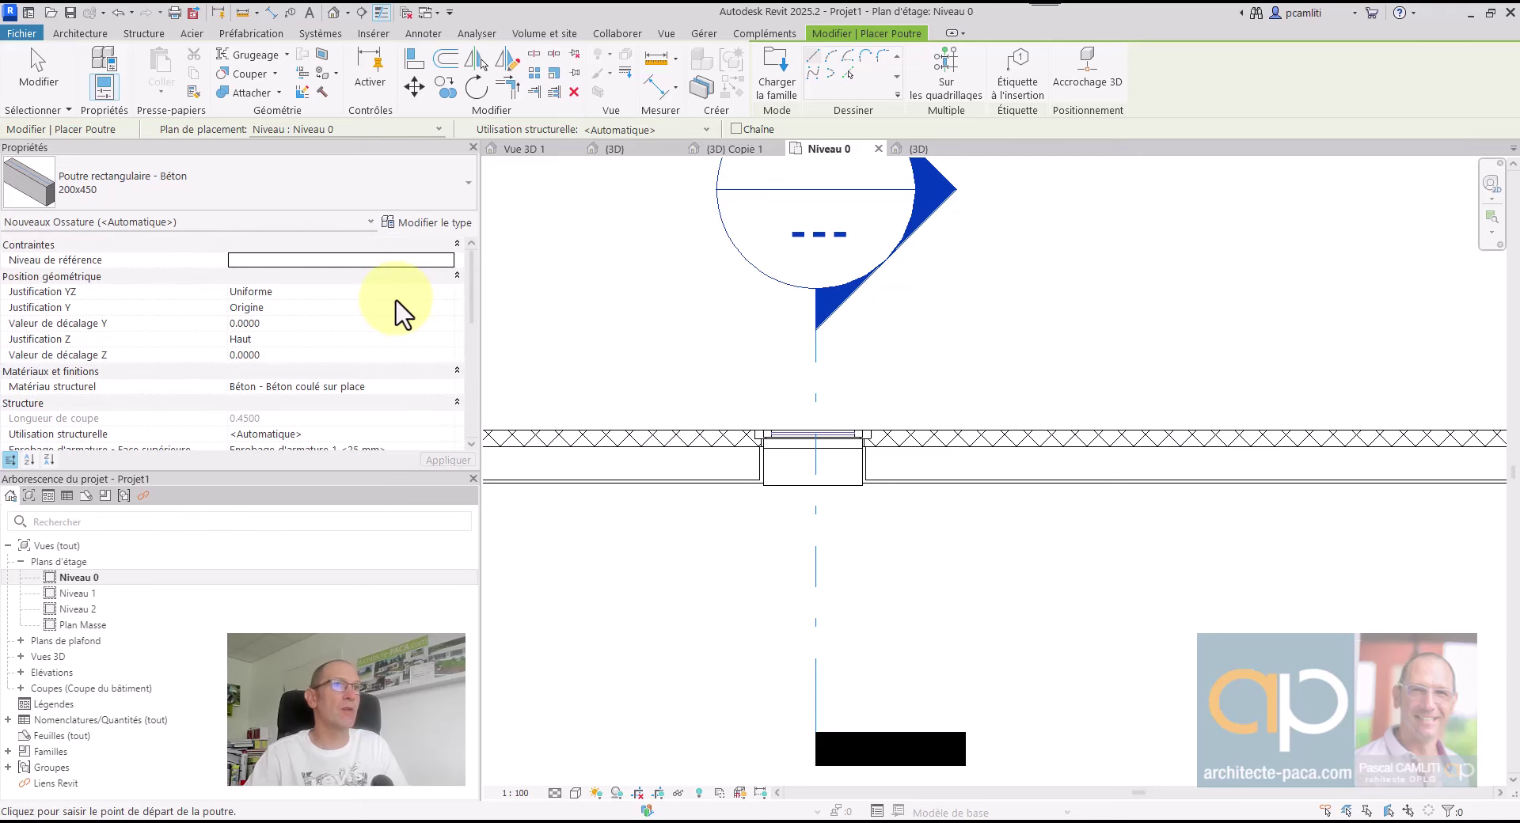
left_click(736, 460)
left_click(890, 454)
key("Escape")
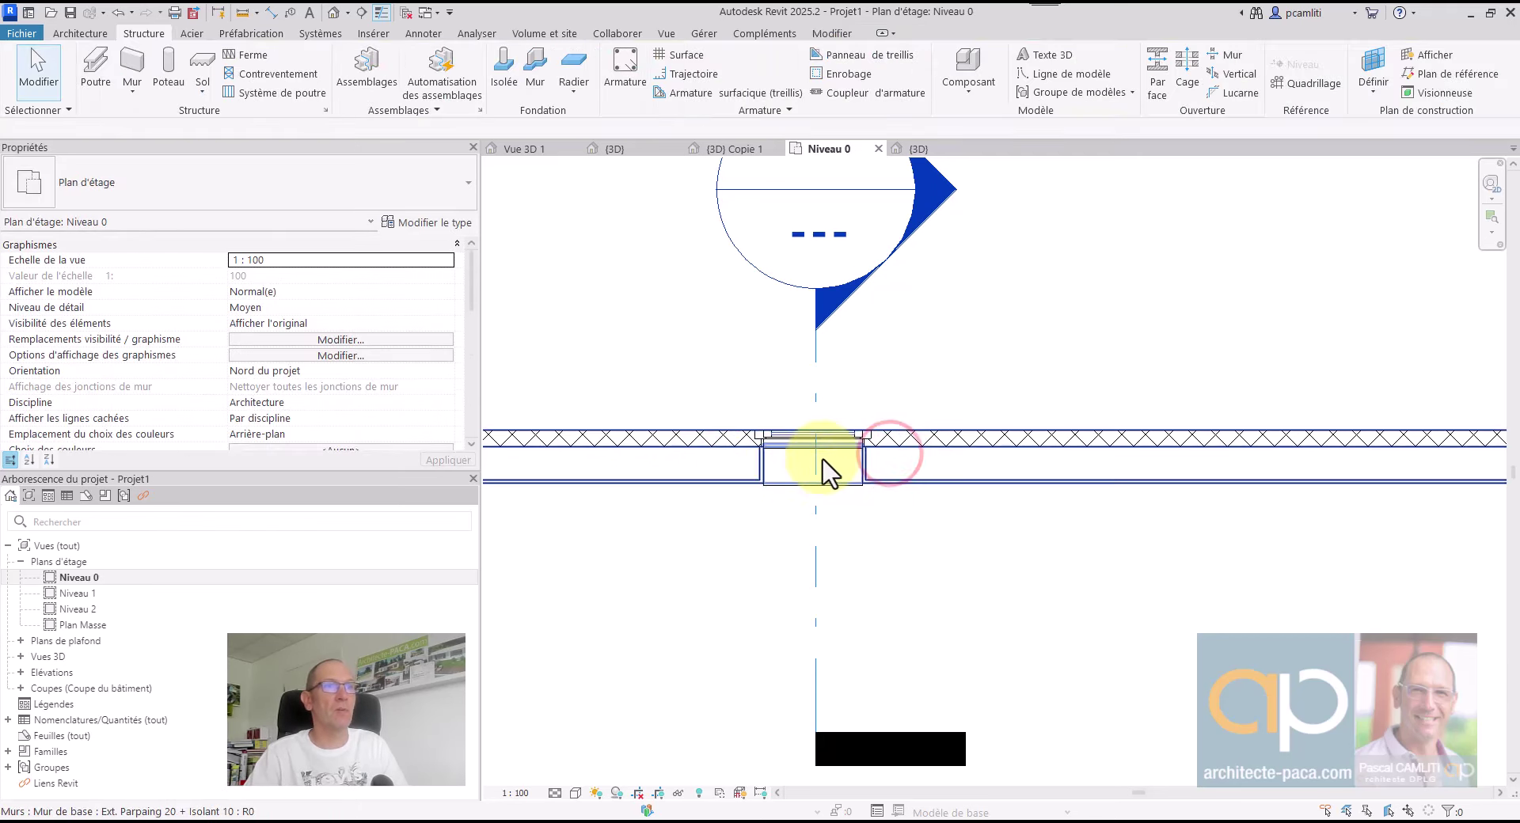
Select the beam at the window and set the Niveau 0 plan's detail level to Elevé
left_click_drag(679, 377, 956, 558)
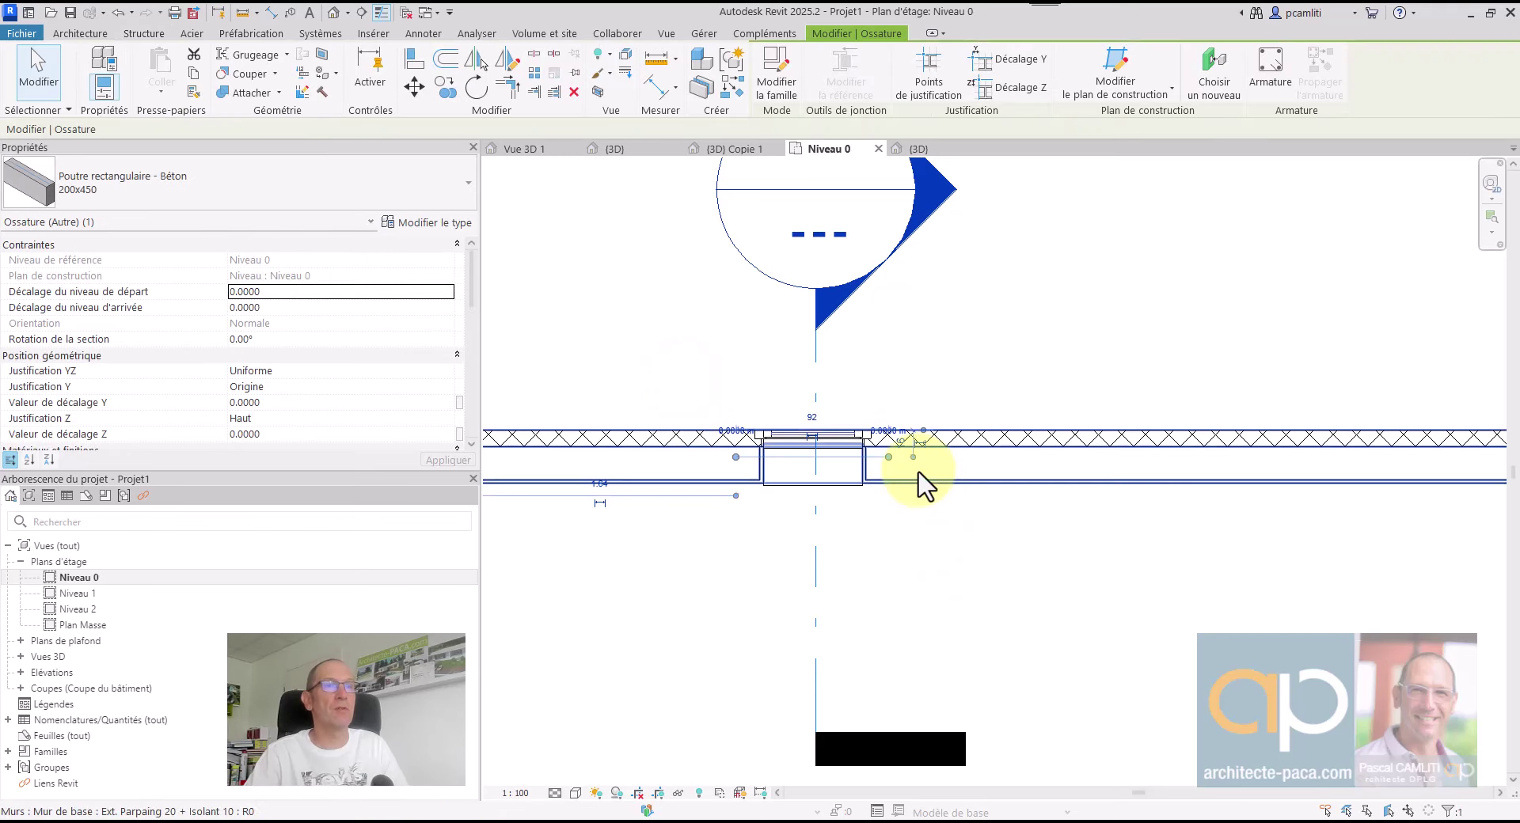
left_click(551, 791)
left_click(572, 776)
key("Escape")
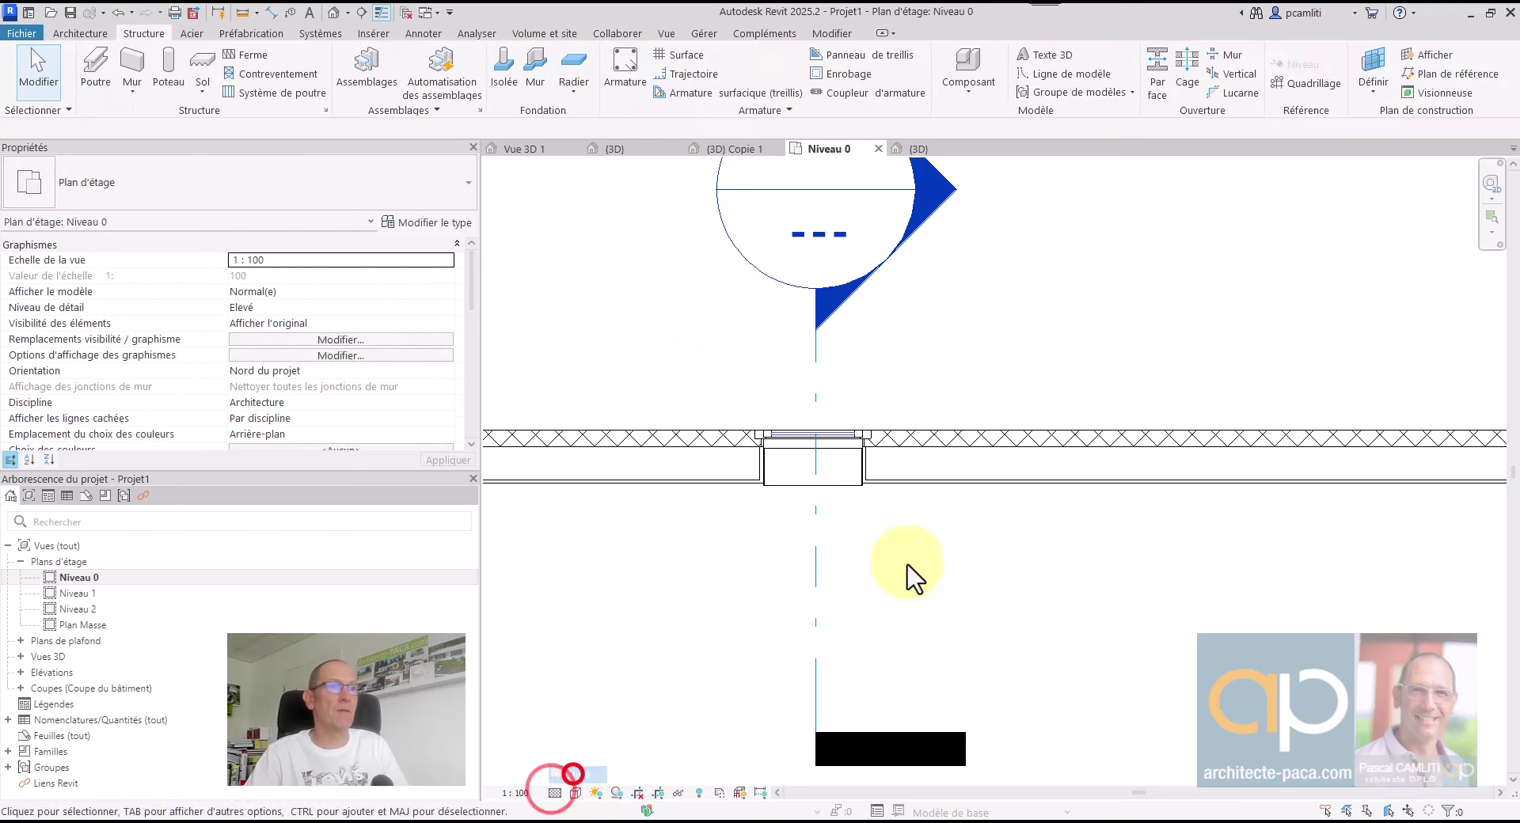
Select the new beam in the 3D view and examine its position relative to the window and wall
key("ctrl+Tab")
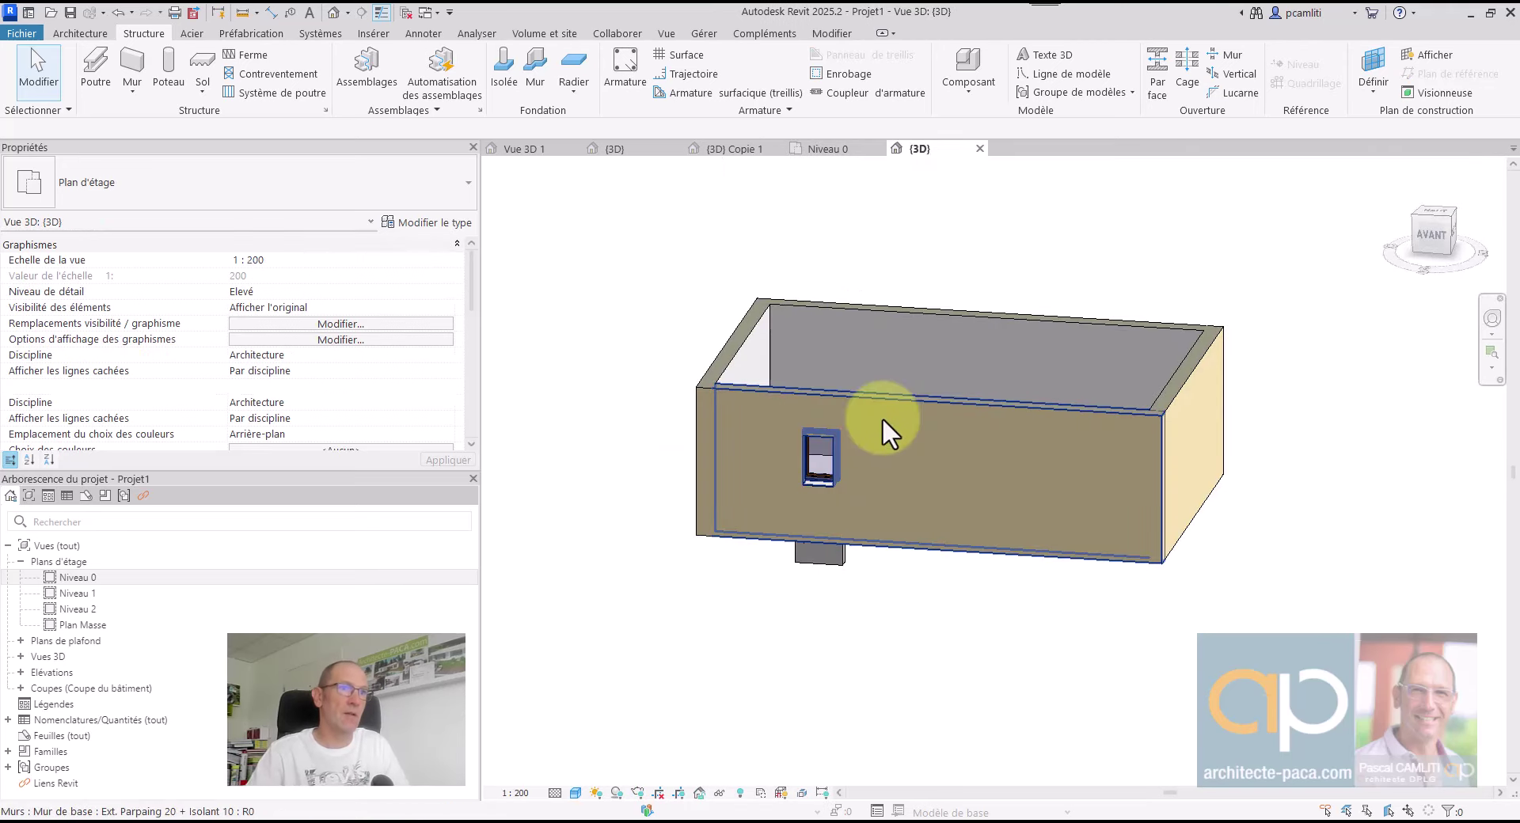
left_click(821, 562)
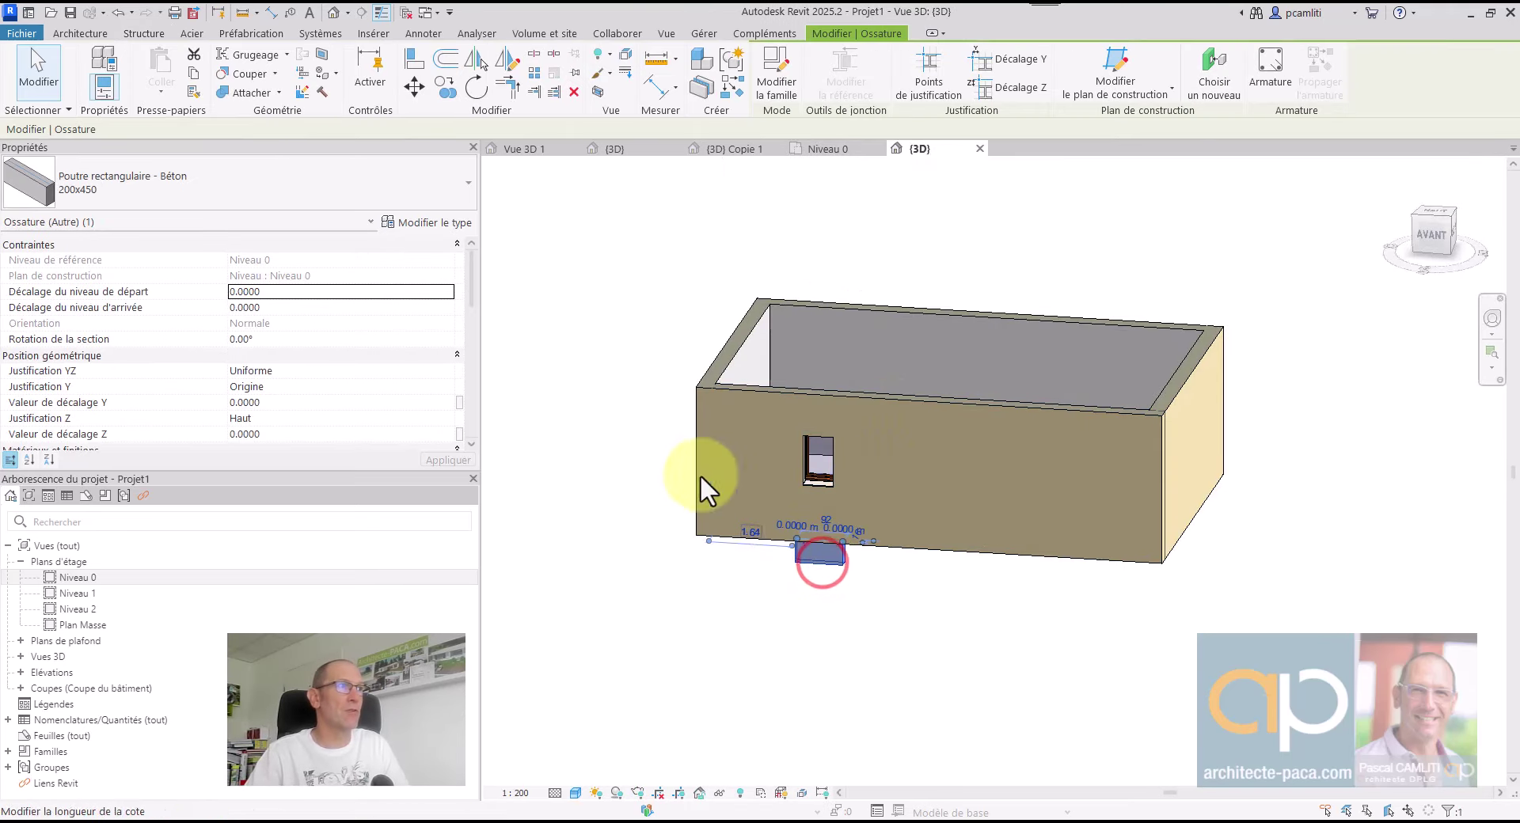
middle_click_drag(972, 388, 966, 287, "shift")
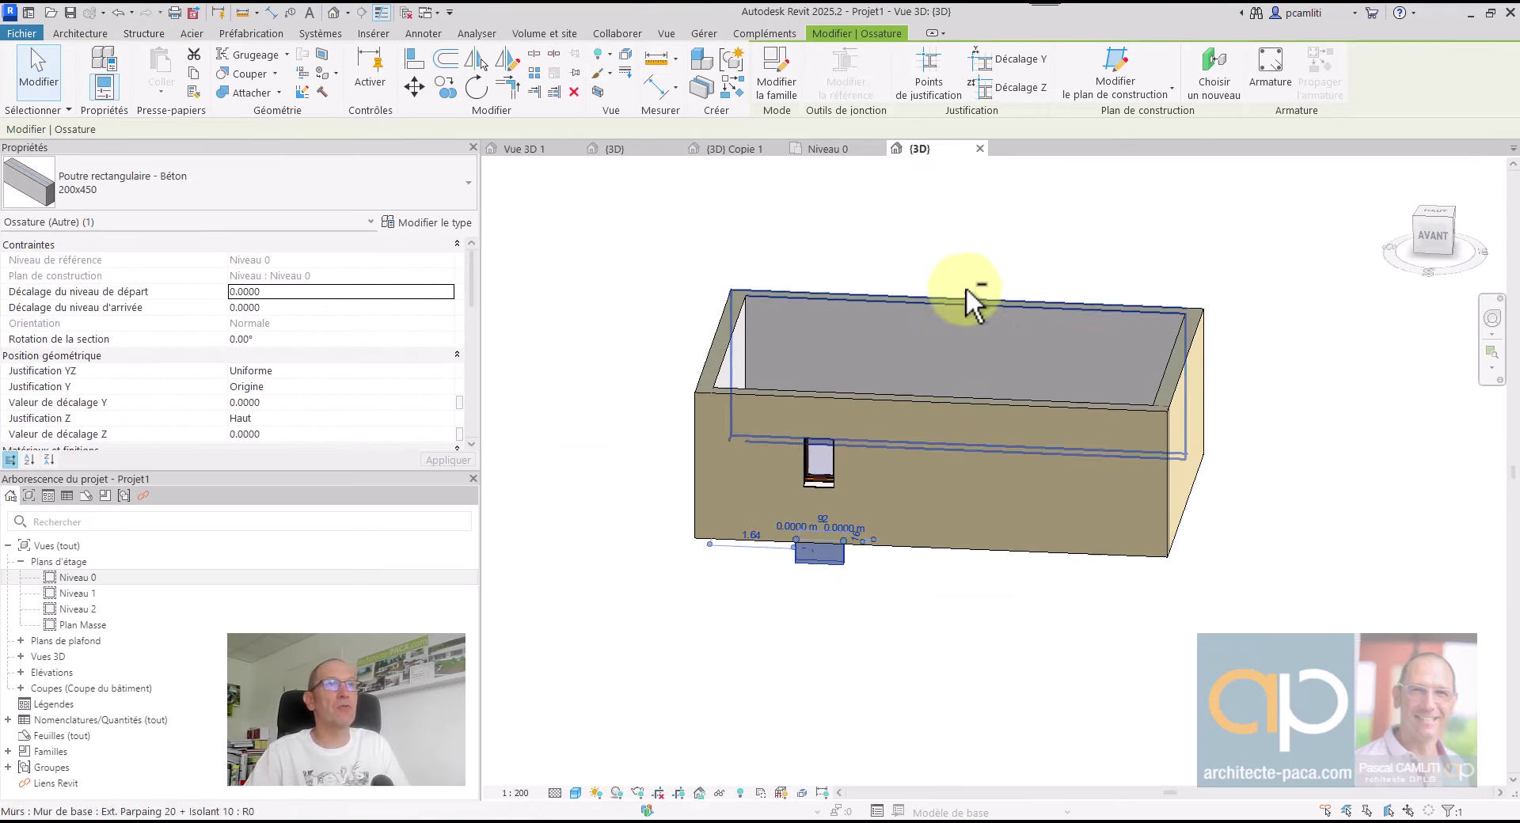
Open the section view Coupe 1 from its section line in the Niveau 0 plan and select the beam there
left_click(824, 150)
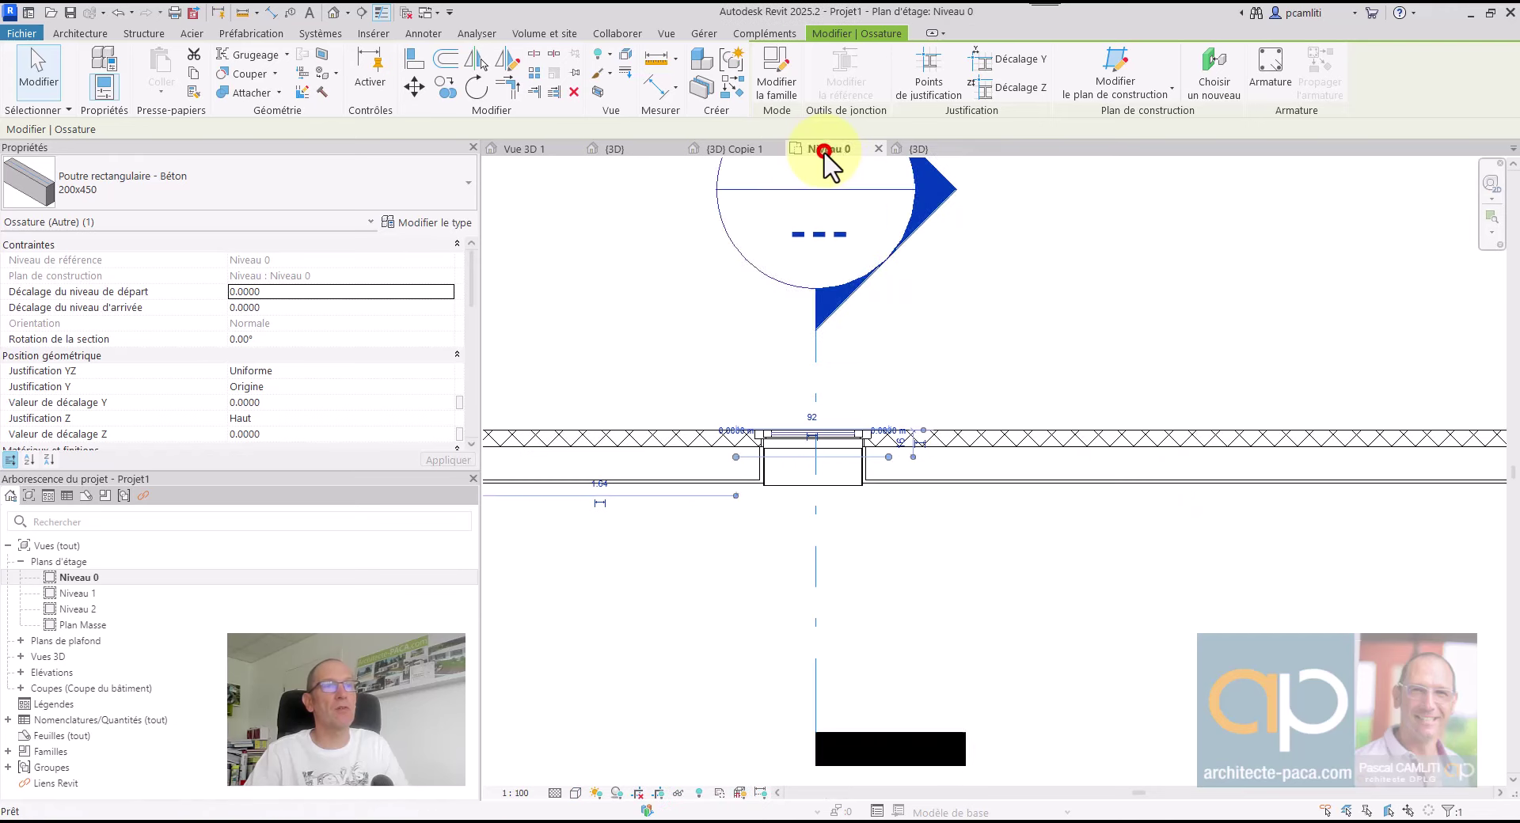
left_click(815, 379)
left_click(818, 354)
right_click(818, 351)
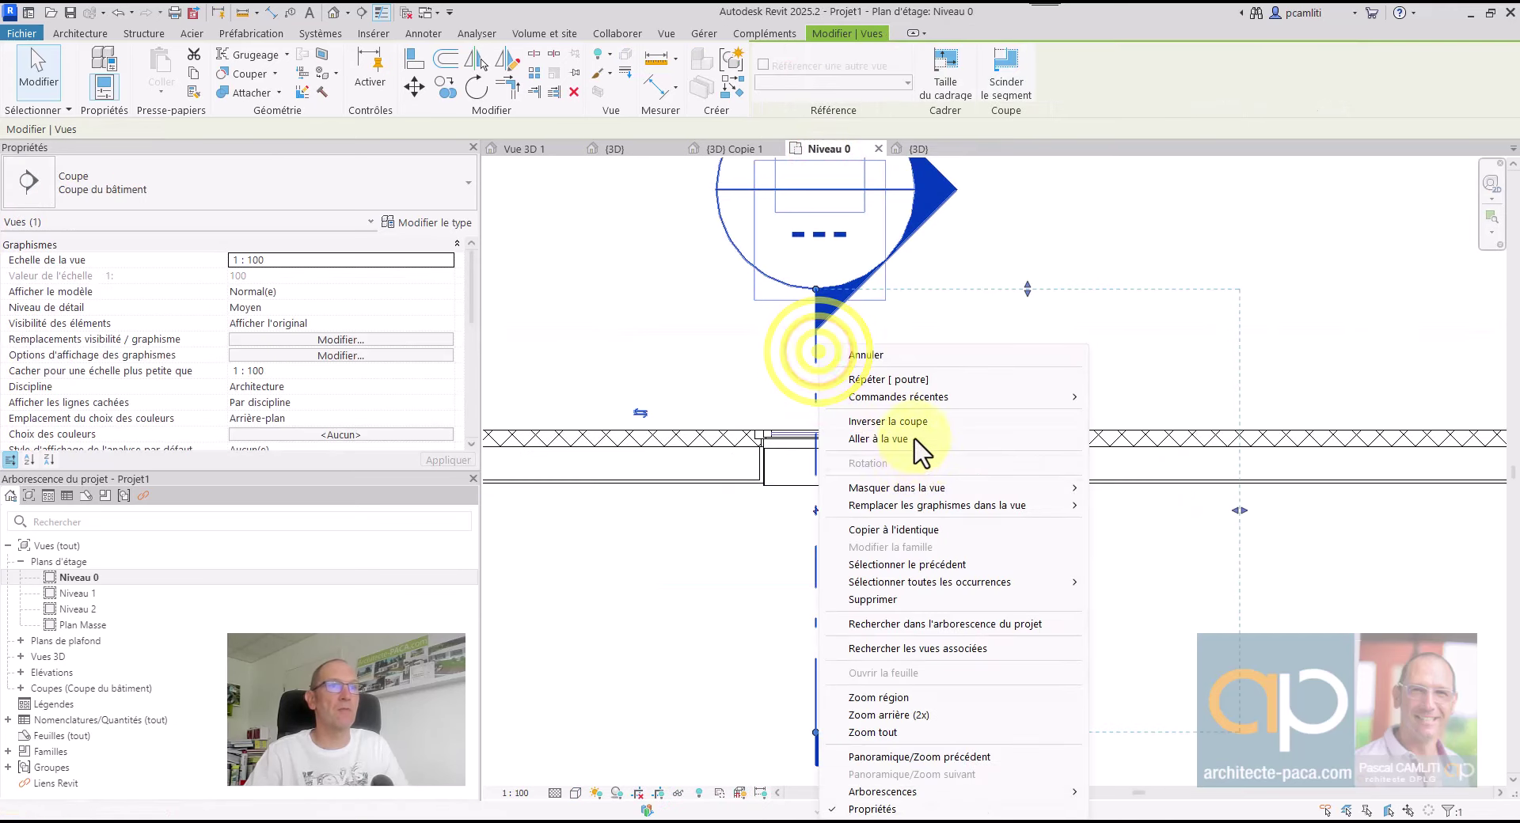
left_click(913, 438)
scroll(875, 674, "up", 3)
left_click(873, 643)
scroll(924, 615, "down", 5)
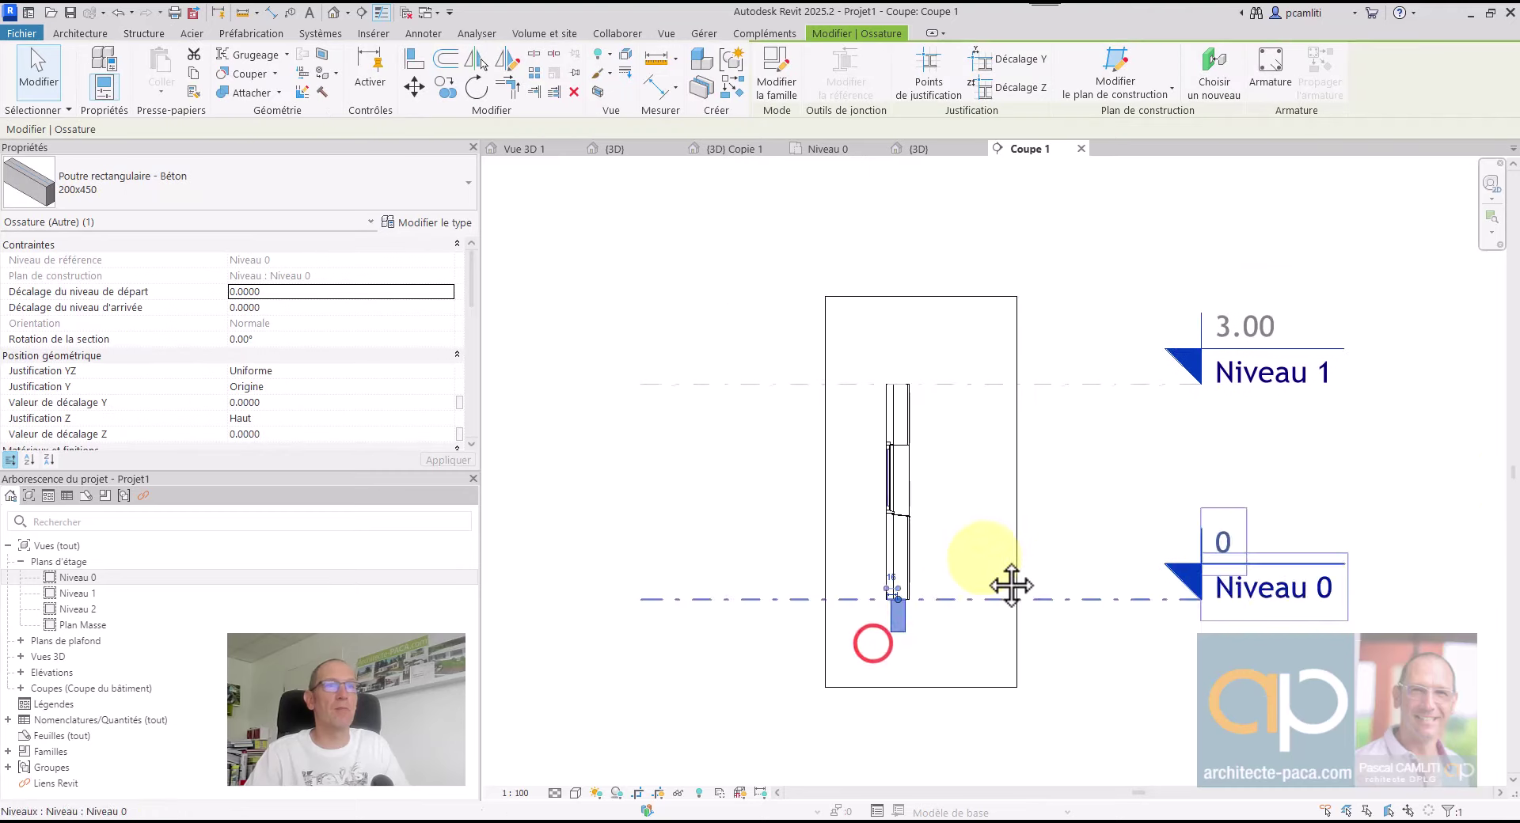
Copy the Niveau 0 level line upward in the section to an elevation of about 2.20 m
middle_click_drag(1011, 586, 965, 617)
left_click(936, 631)
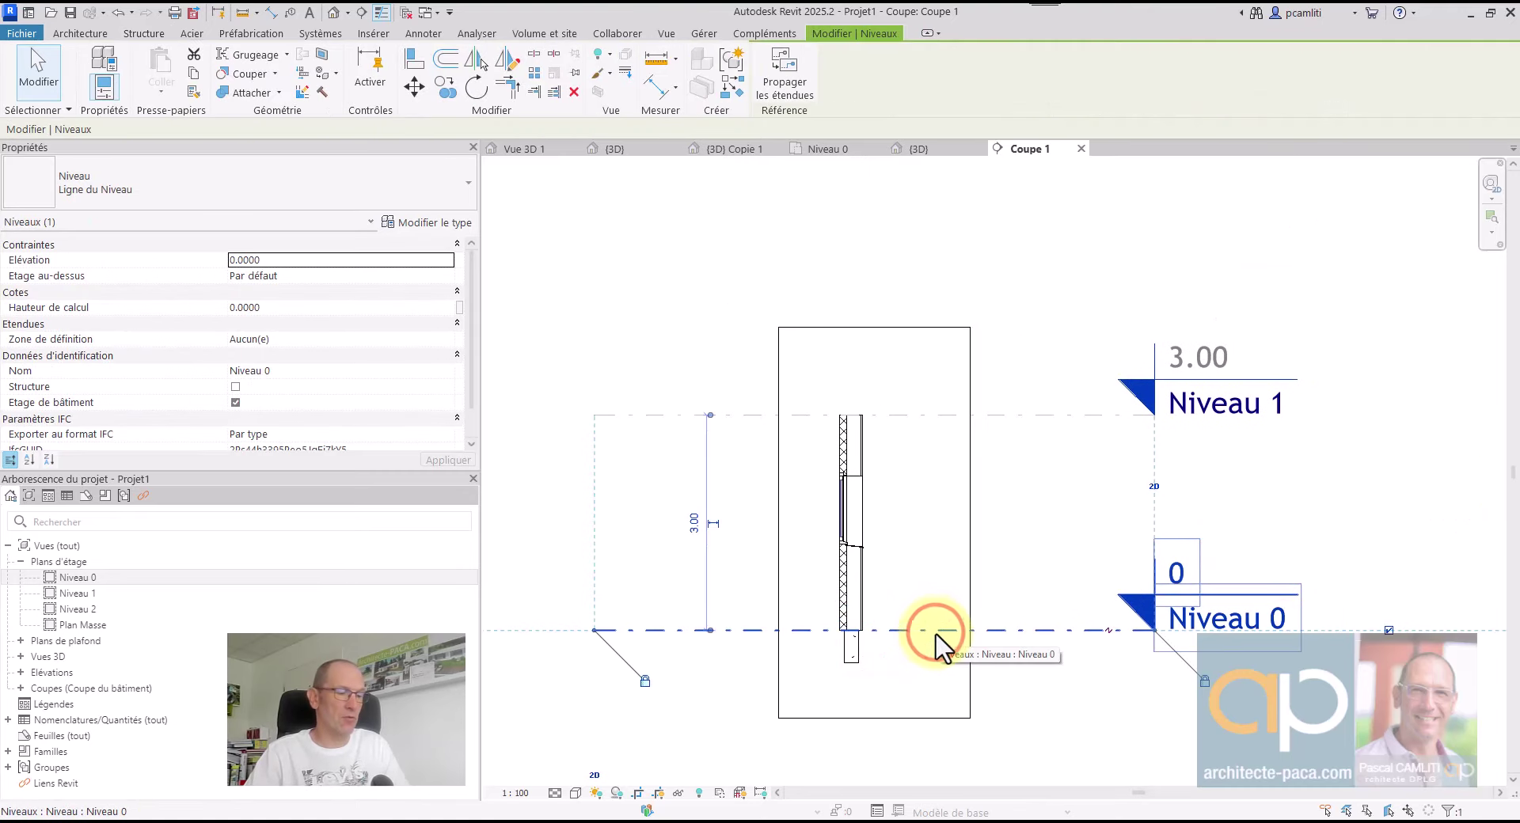
left_click_drag(936, 631, 927, 474, "ctrl")
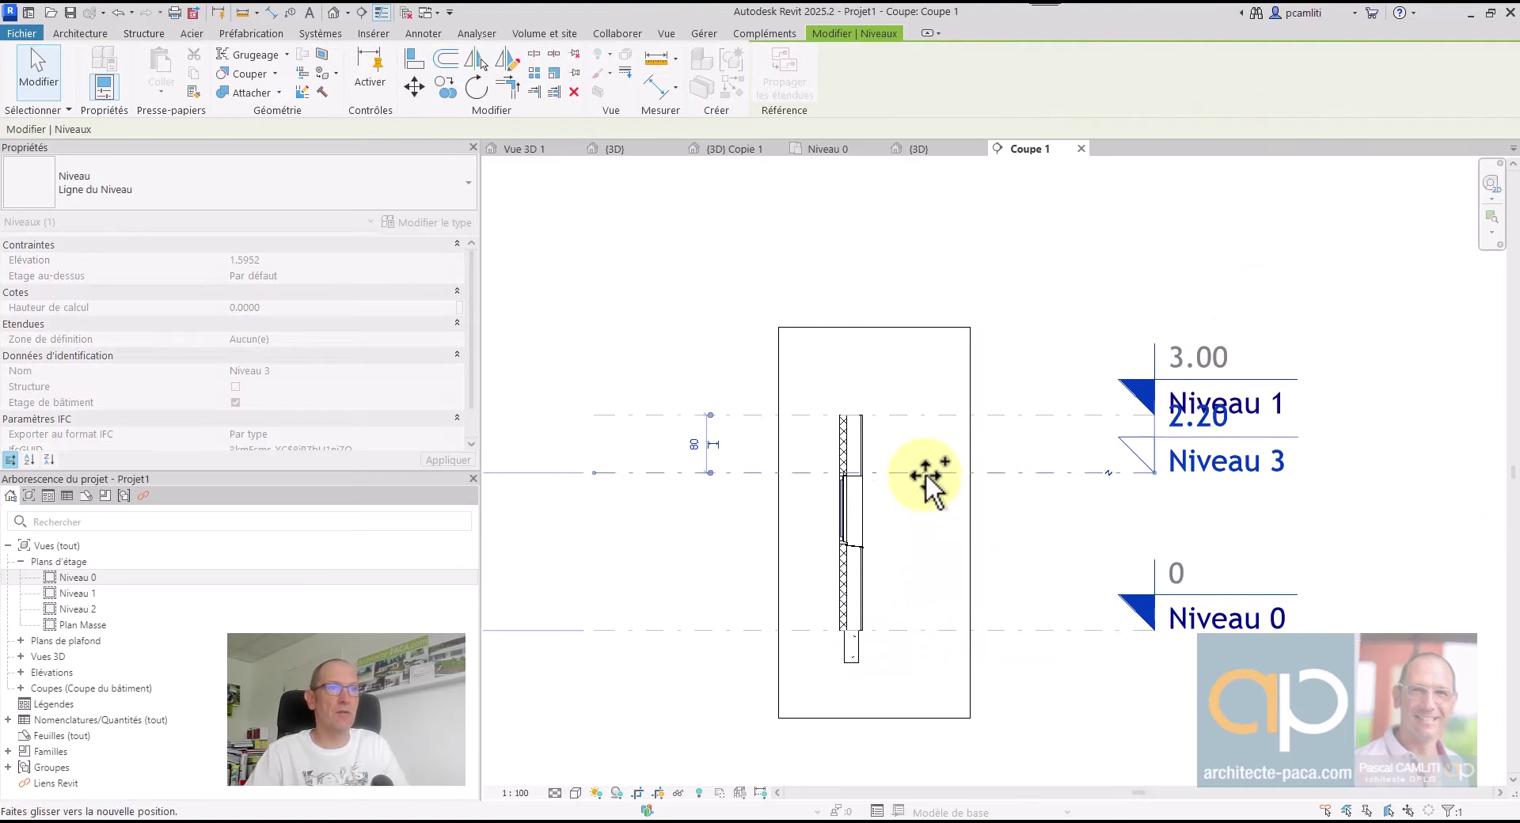
Align the copied level with the top edge of the window opening in the section
scroll(926, 475, "up", 2)
scroll(871, 467, "up", 2)
left_click(415, 61)
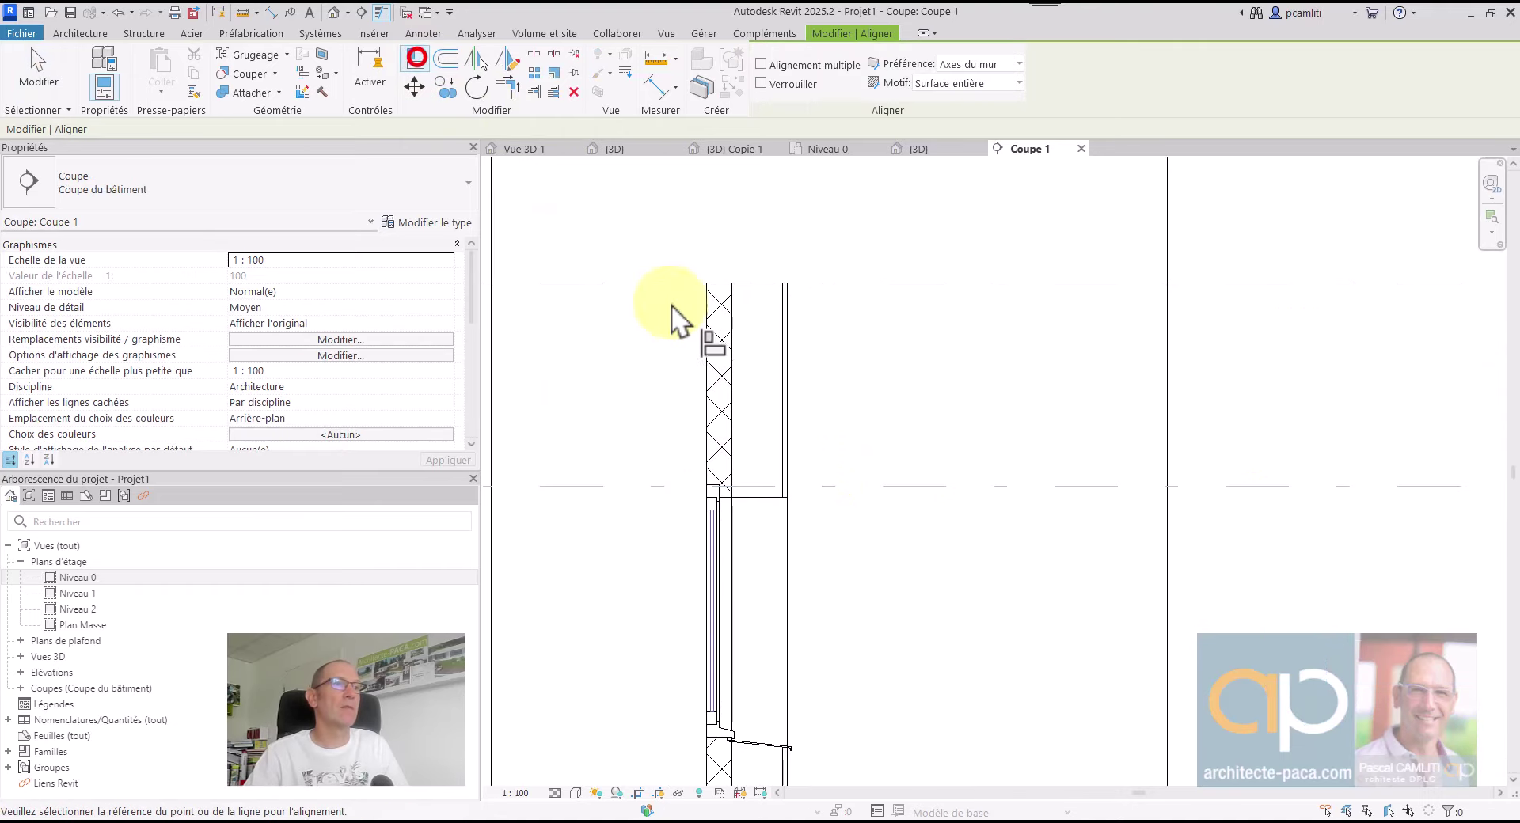
left_click(760, 498)
left_click(768, 486)
scroll(956, 531, "down", 2)
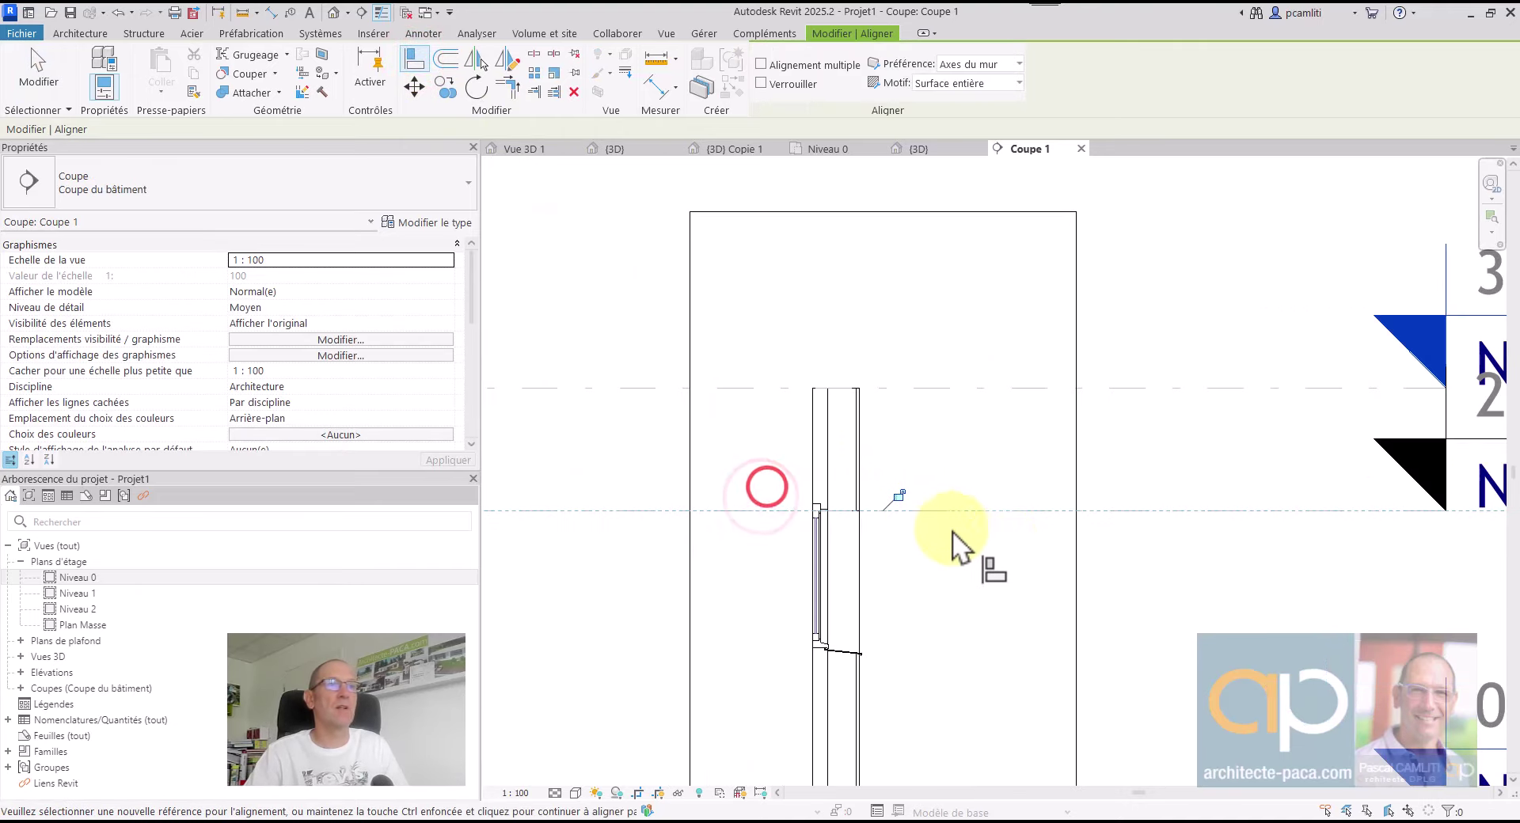
key("Escape")
key("Escape")
Change the beam's work plane to Niveau : Niveau 3
middle_click_drag(1307, 528, 1135, 469)
scroll(1376, 447, "down", 2)
middle_click_drag(1345, 452, 1202, 451)
left_click(876, 629)
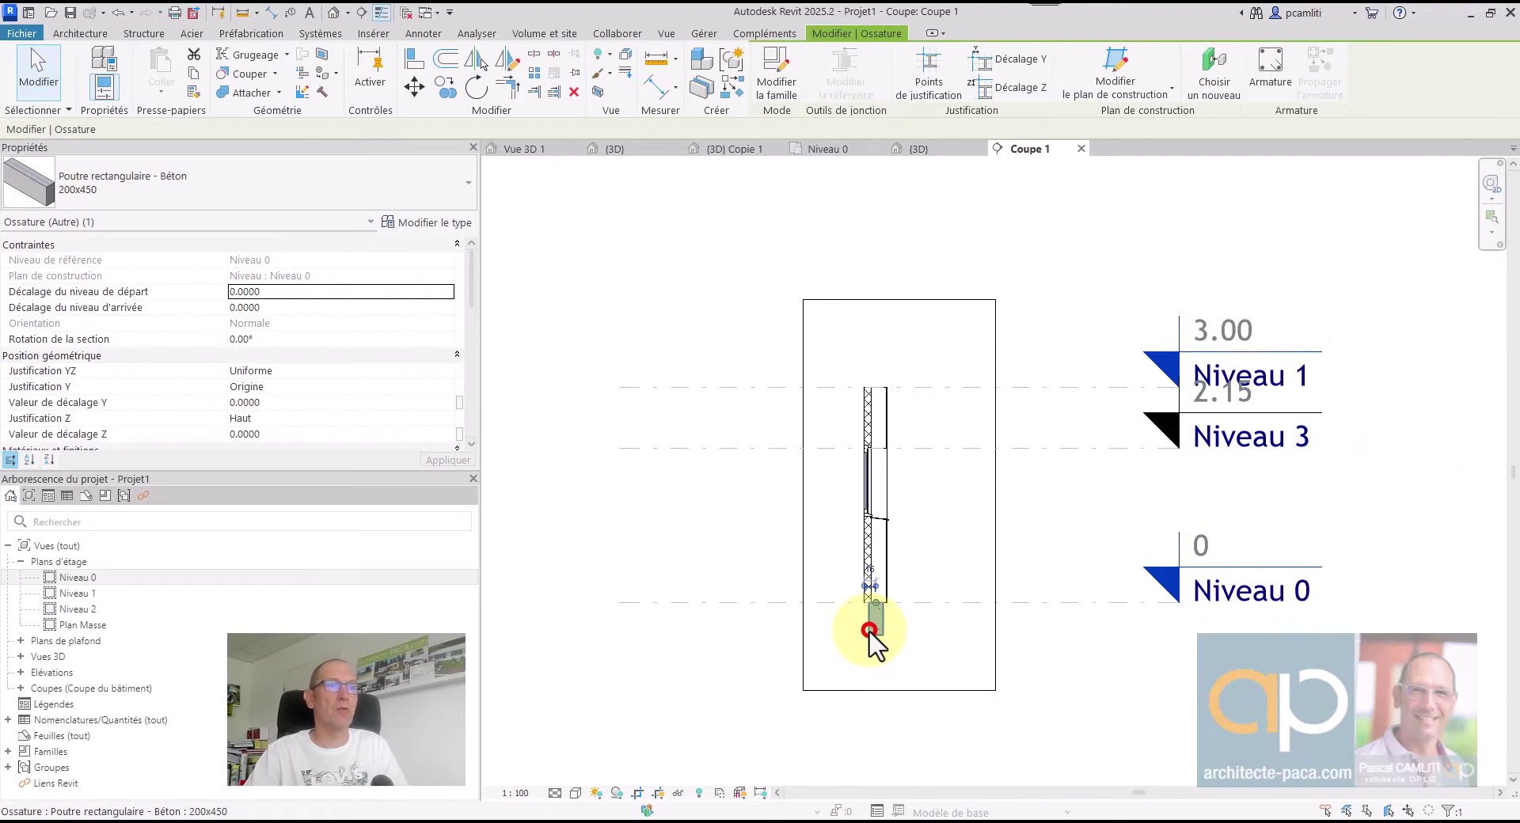
left_click(1122, 76)
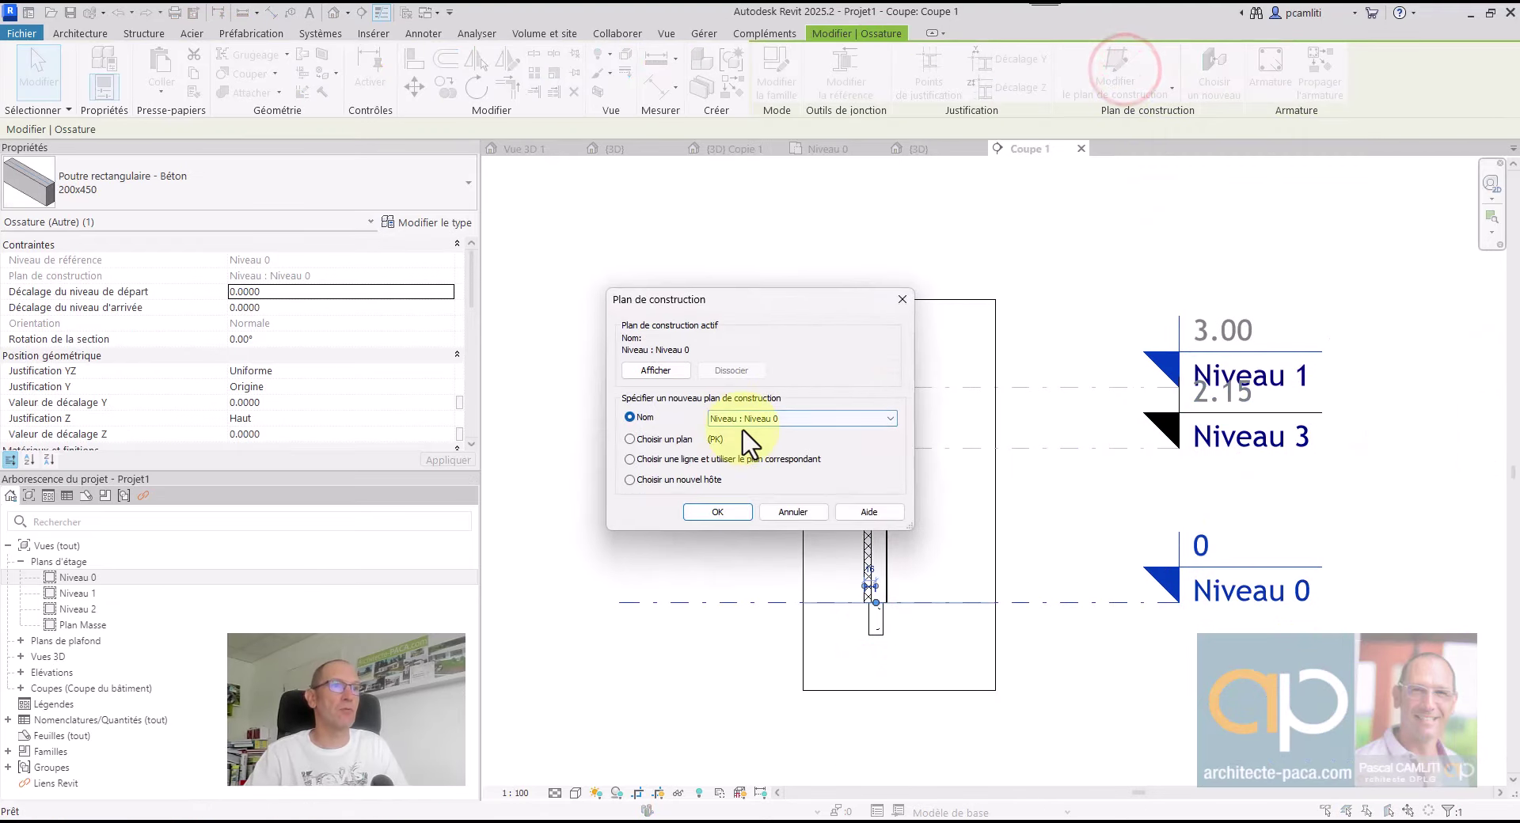
left_click(744, 419)
left_click(760, 464)
left_click(720, 513)
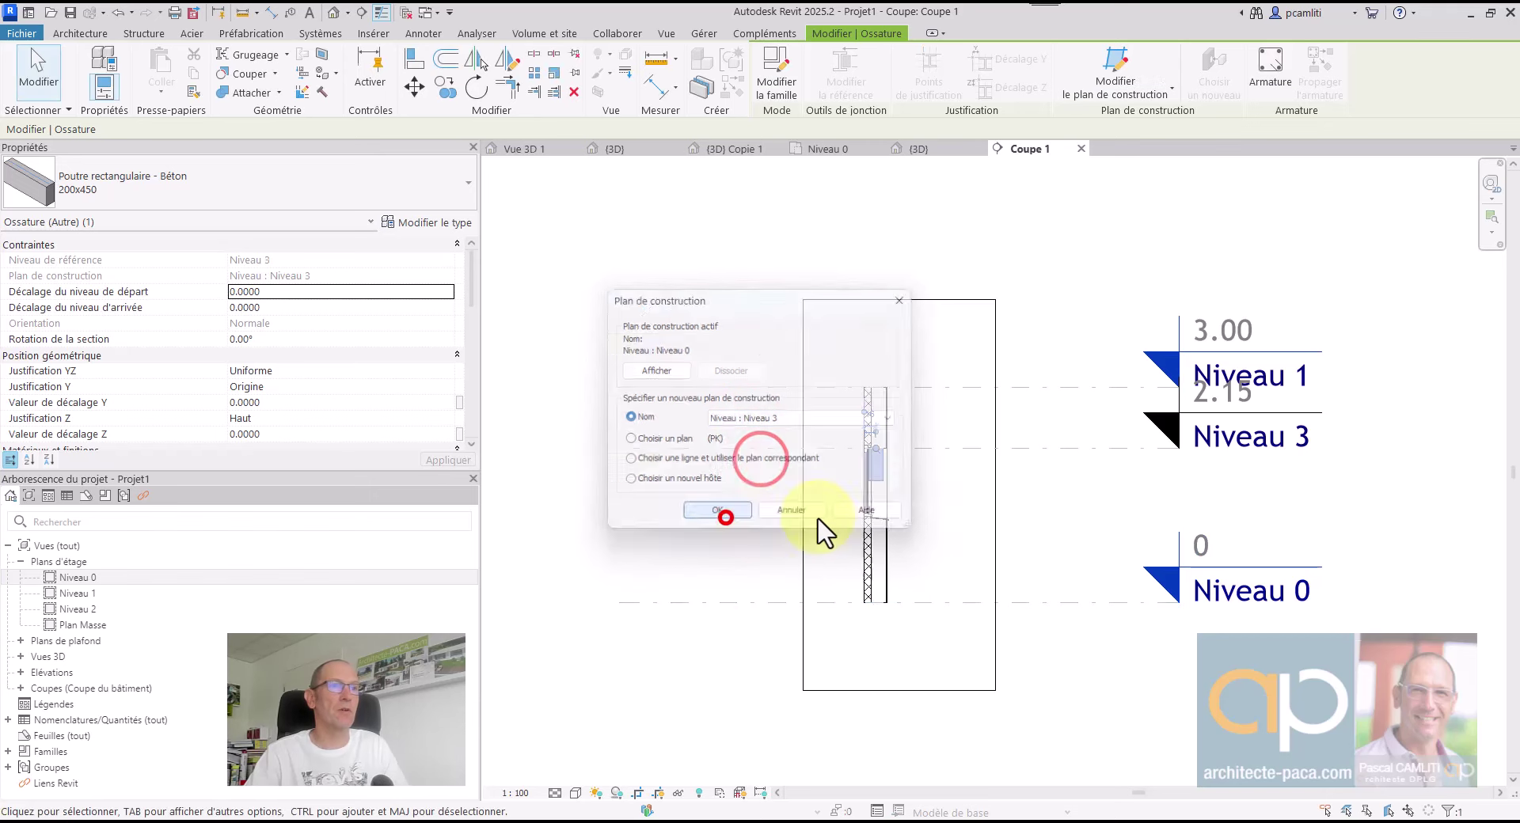
Move the Niveau 3 level line up to an elevation of 2.62 m in the section
scroll(1040, 494, "up", 2)
left_click(1037, 437)
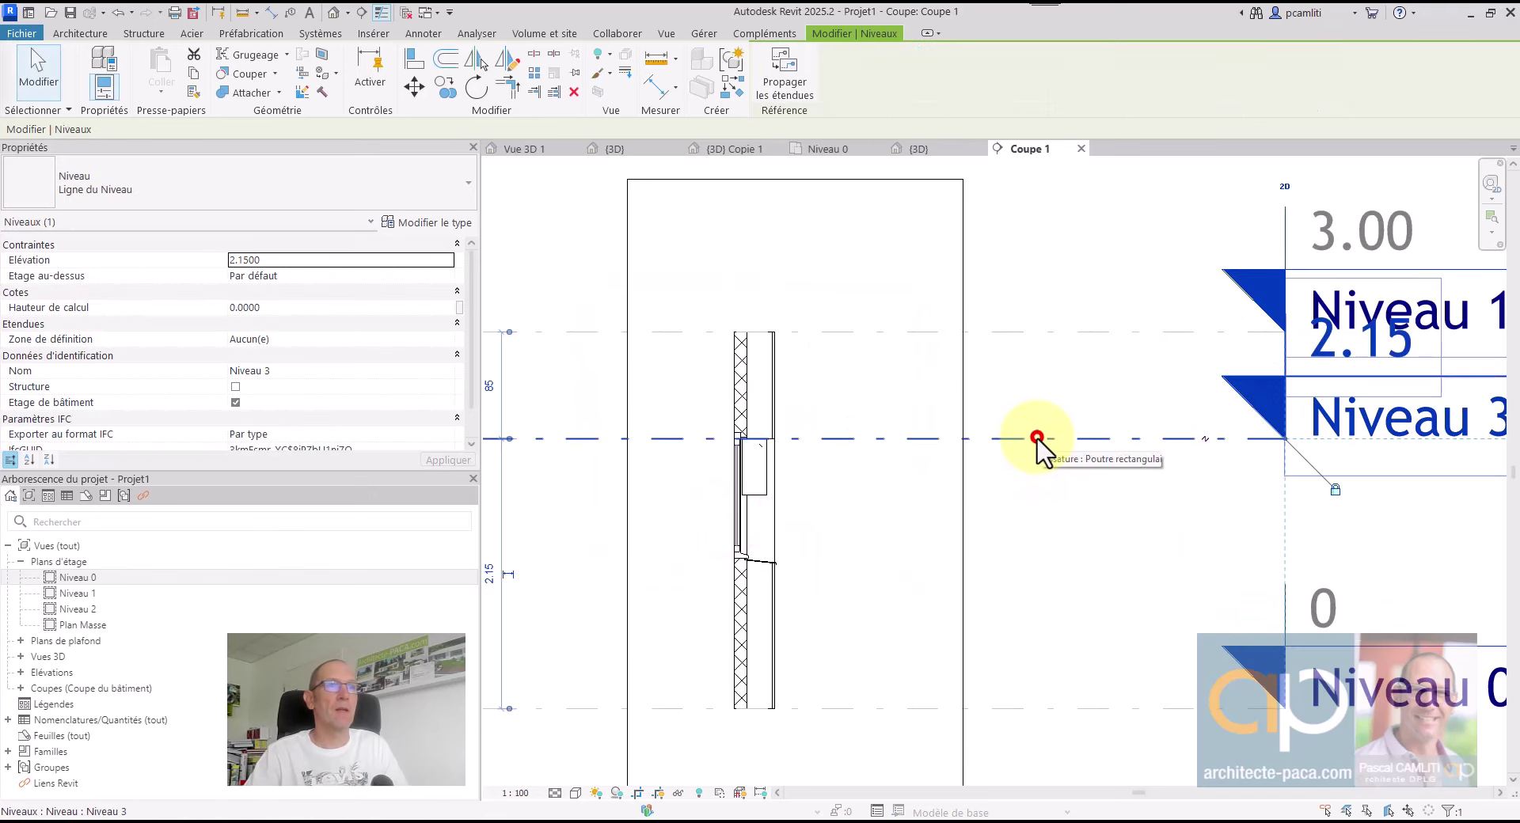
scroll(1152, 439, "down", 3)
scroll(1096, 445, "up", 2)
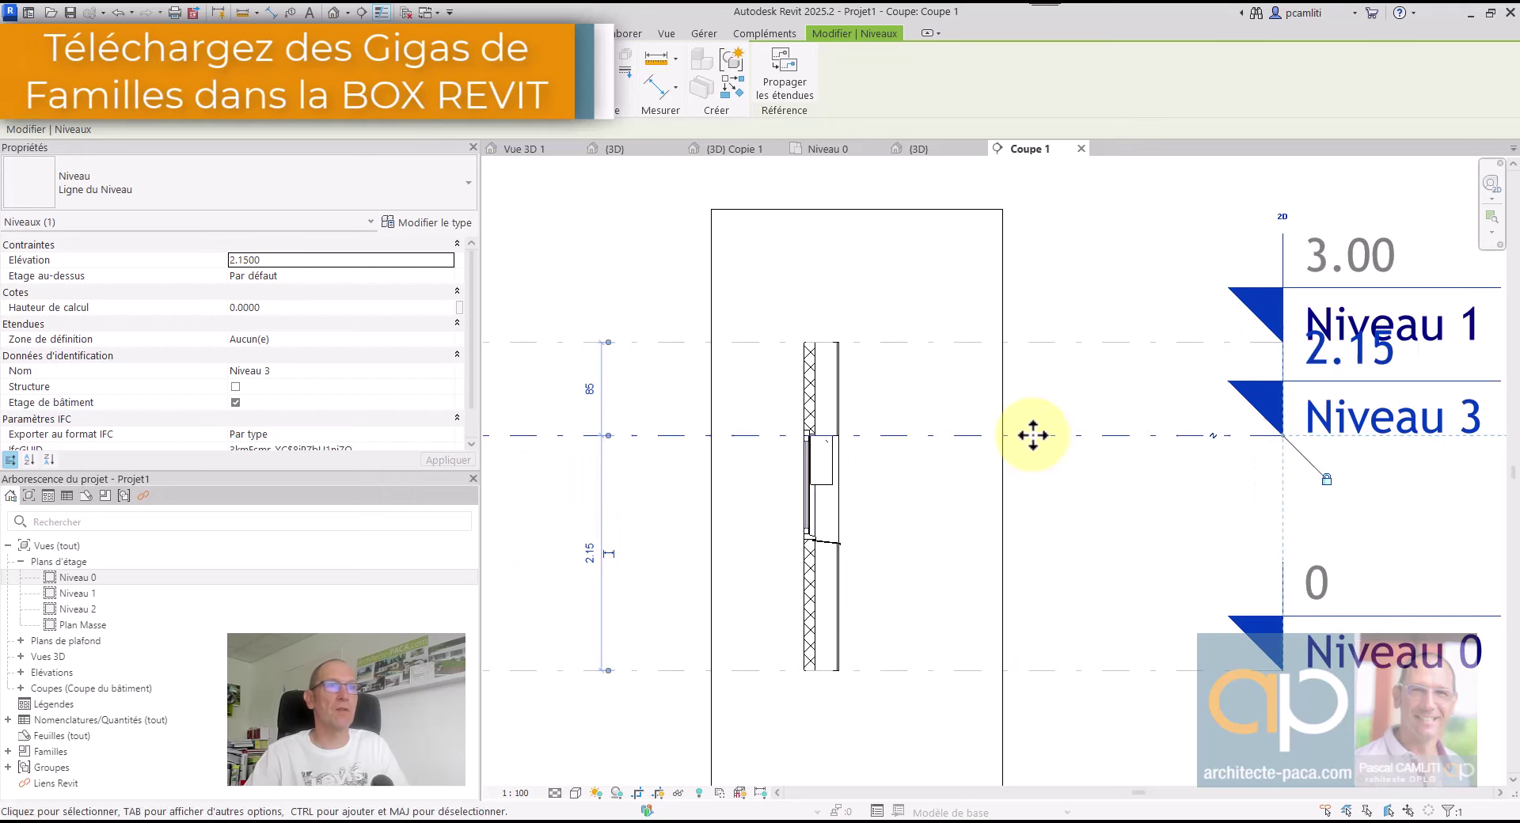
left_click_drag(1032, 434, 1034, 385)
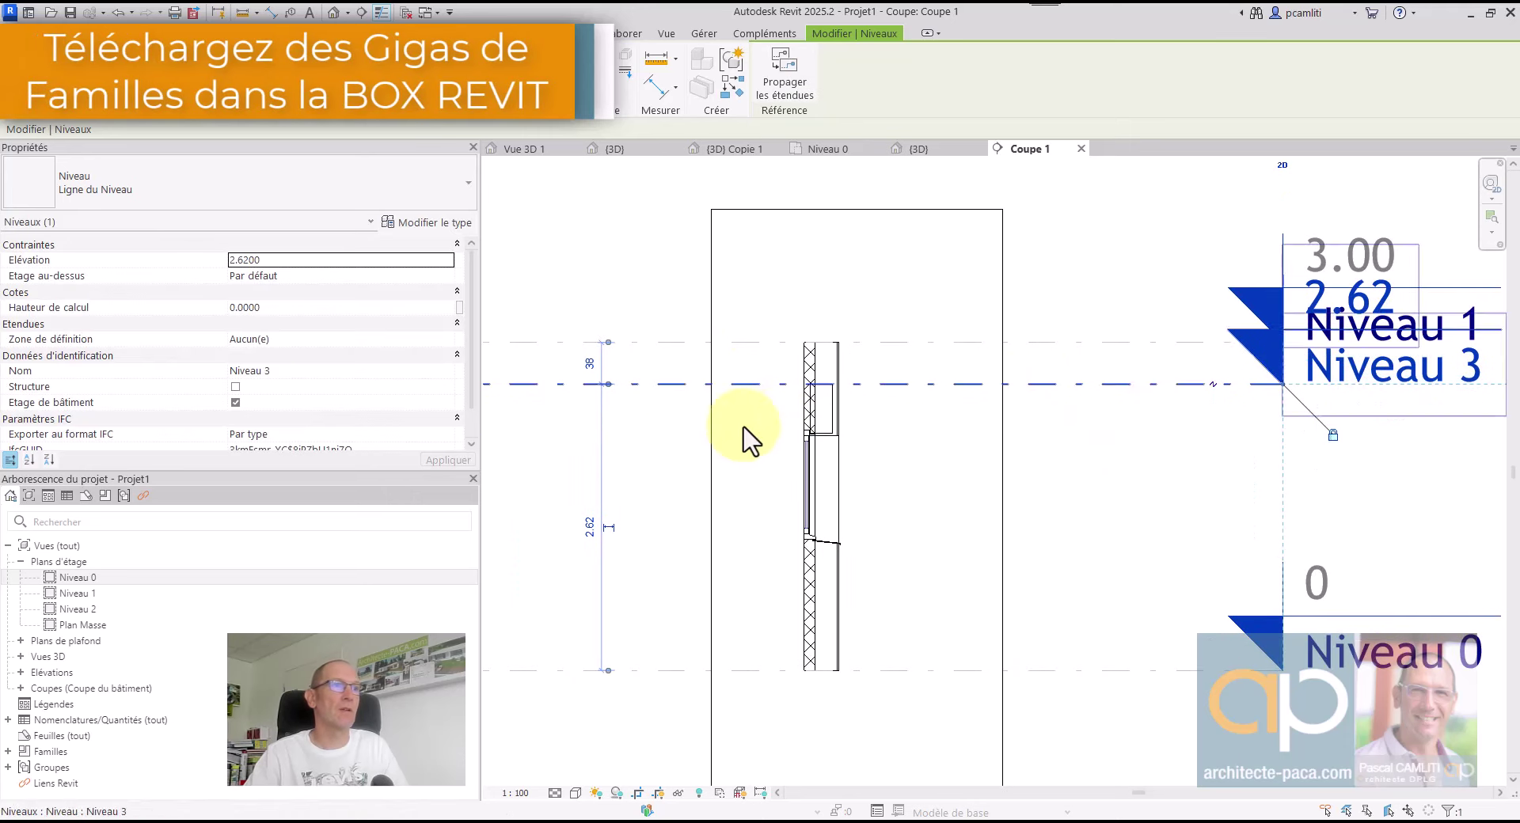
middle_click_drag(750, 437, 808, 423)
middle_click_drag(1172, 417, 982, 427)
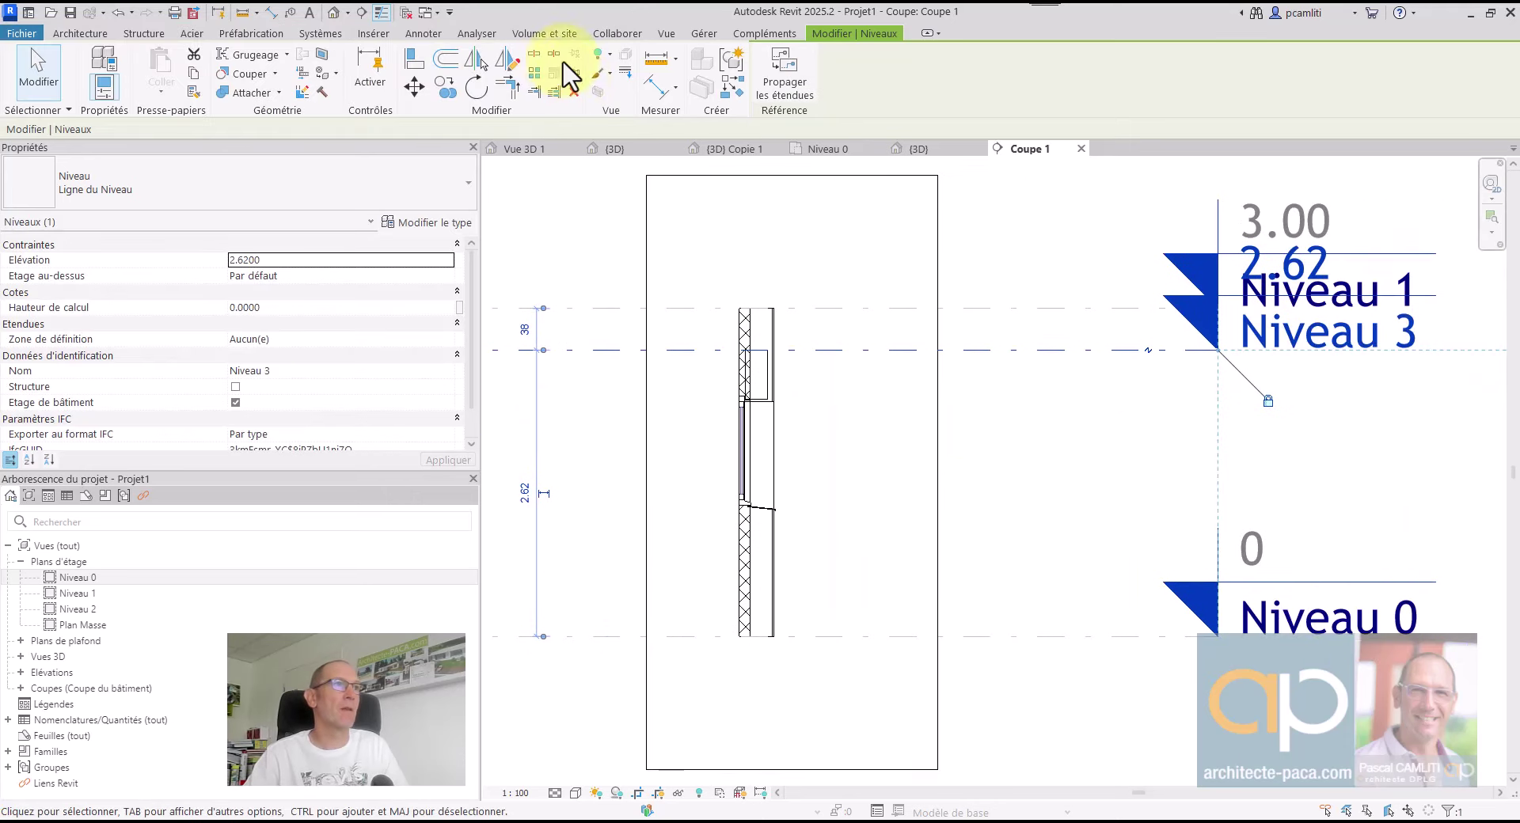
left_click(408, 62)
left_click(765, 404)
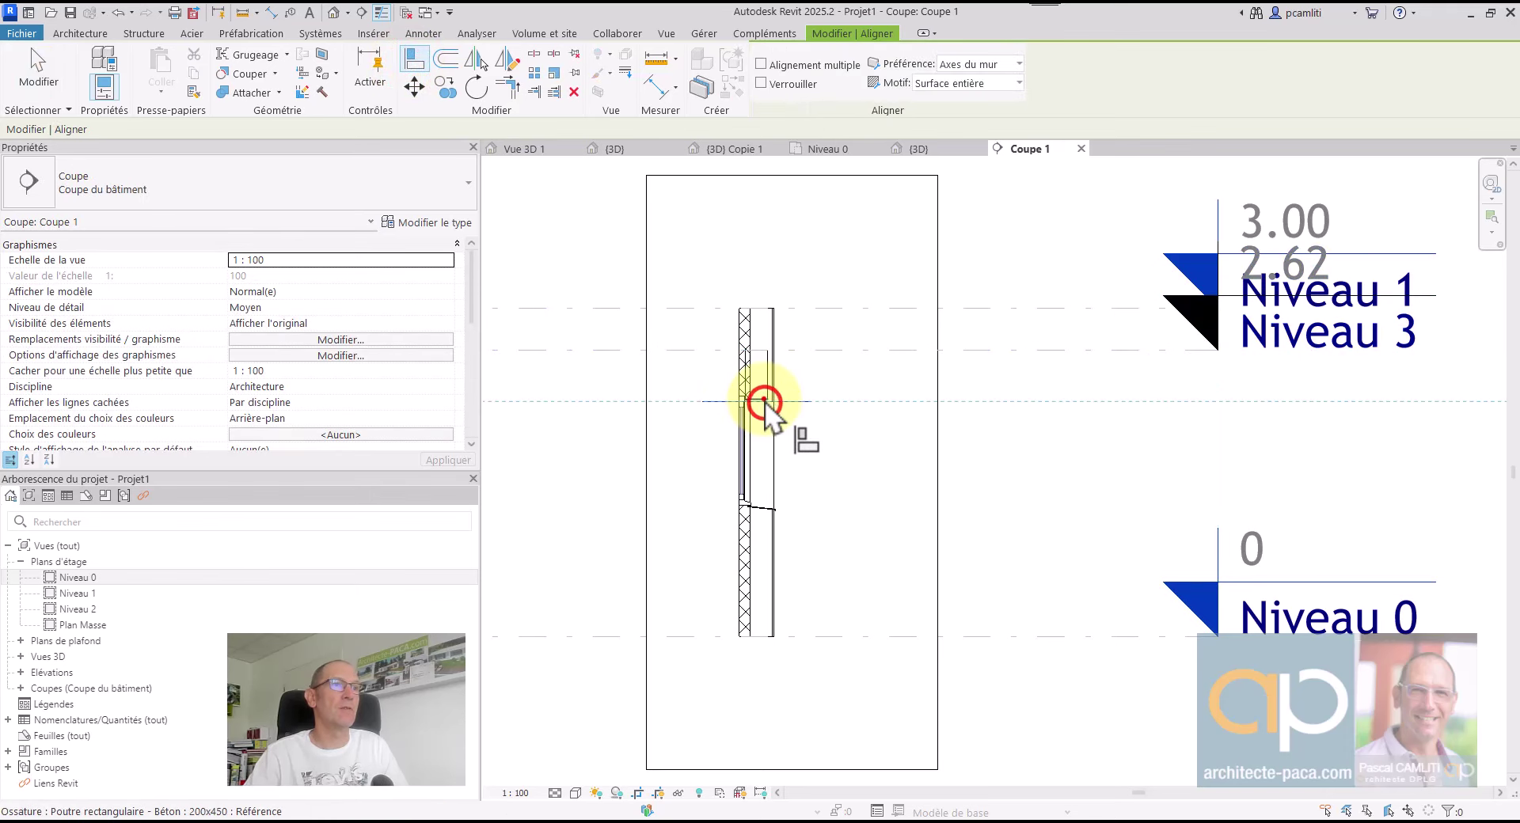
key("Escape")
key("Escape")
Move the Niveau 3 level down to an elevation of 2.60 m, bringing the beam's underside onto the window head
scroll(819, 365, "up", 3)
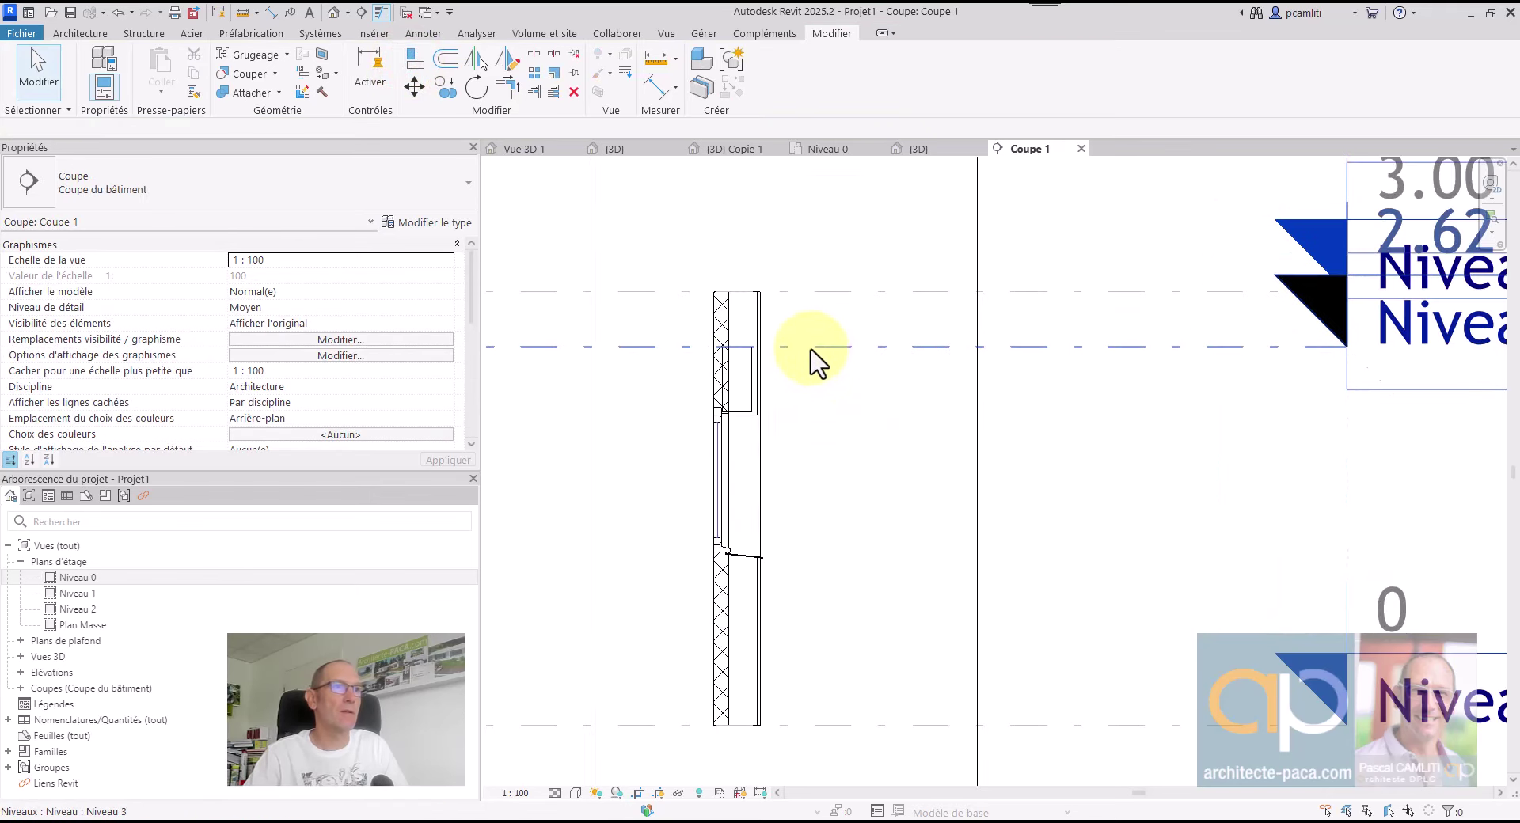
left_click(807, 347)
scroll(780, 372, "up", 3)
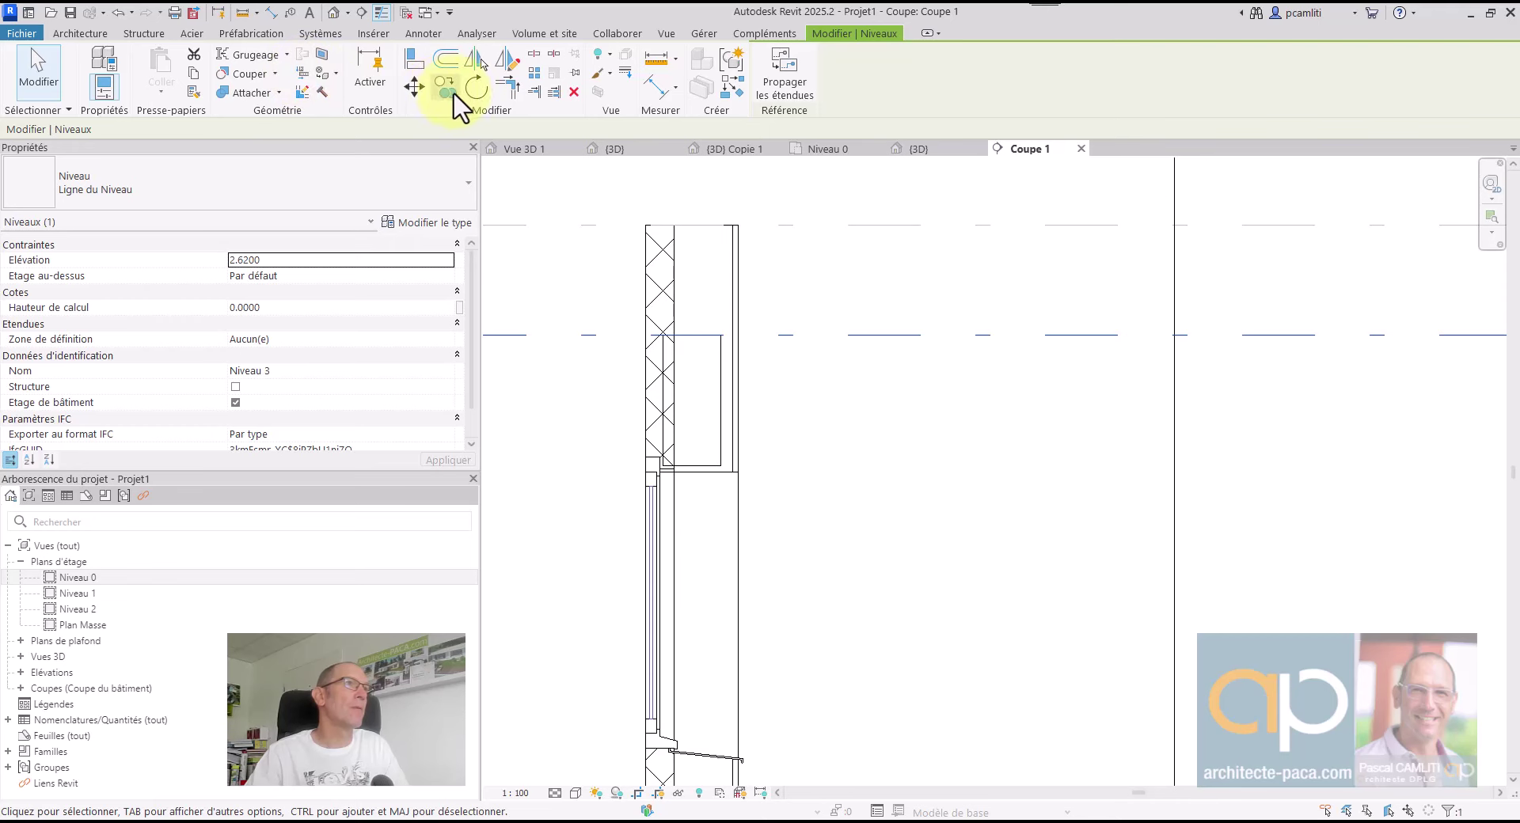
left_click(414, 86)
scroll(688, 397, "up", 2)
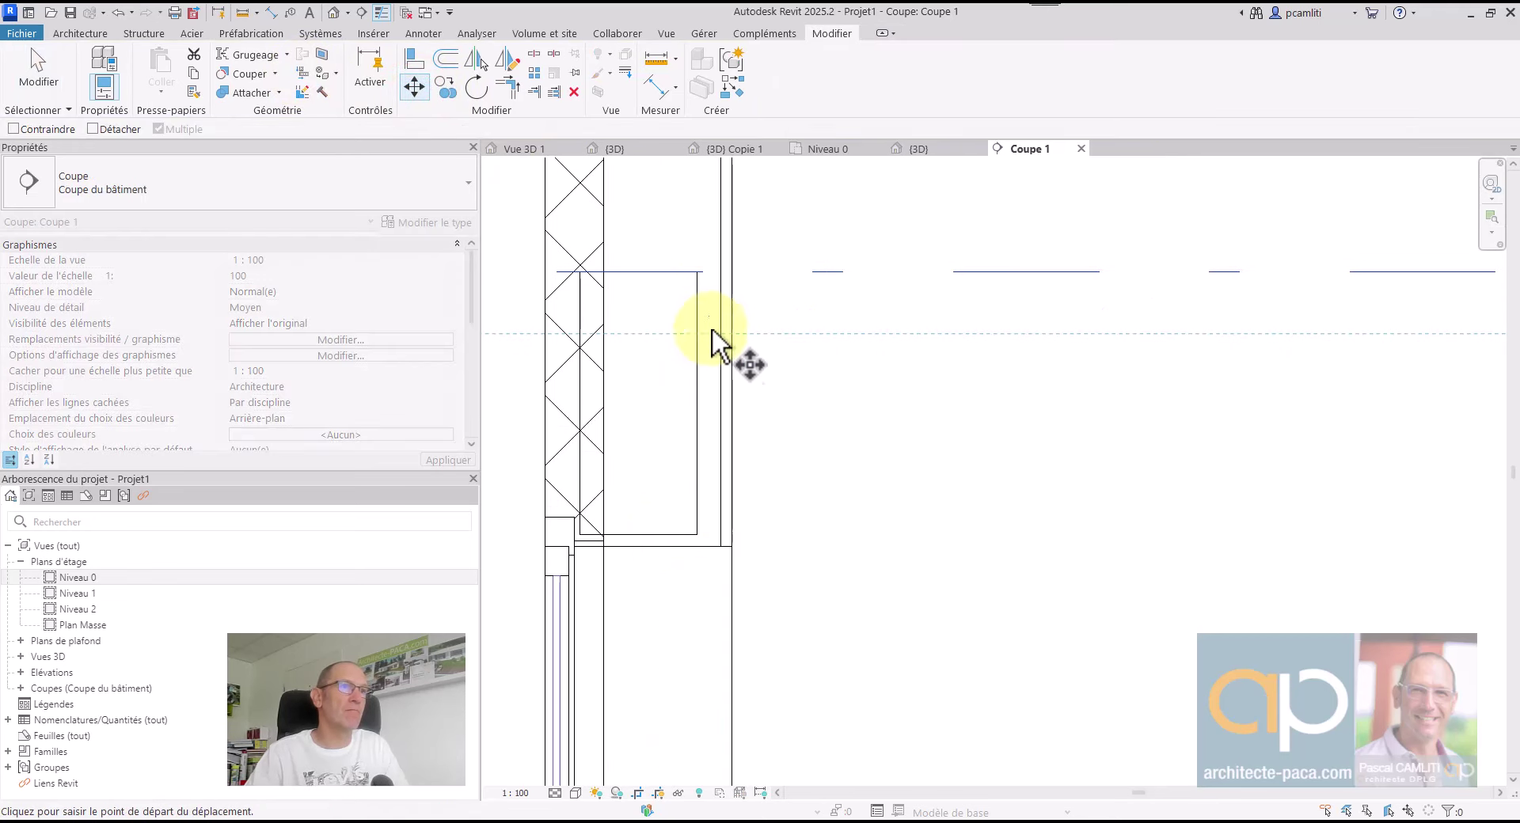
left_click(696, 535)
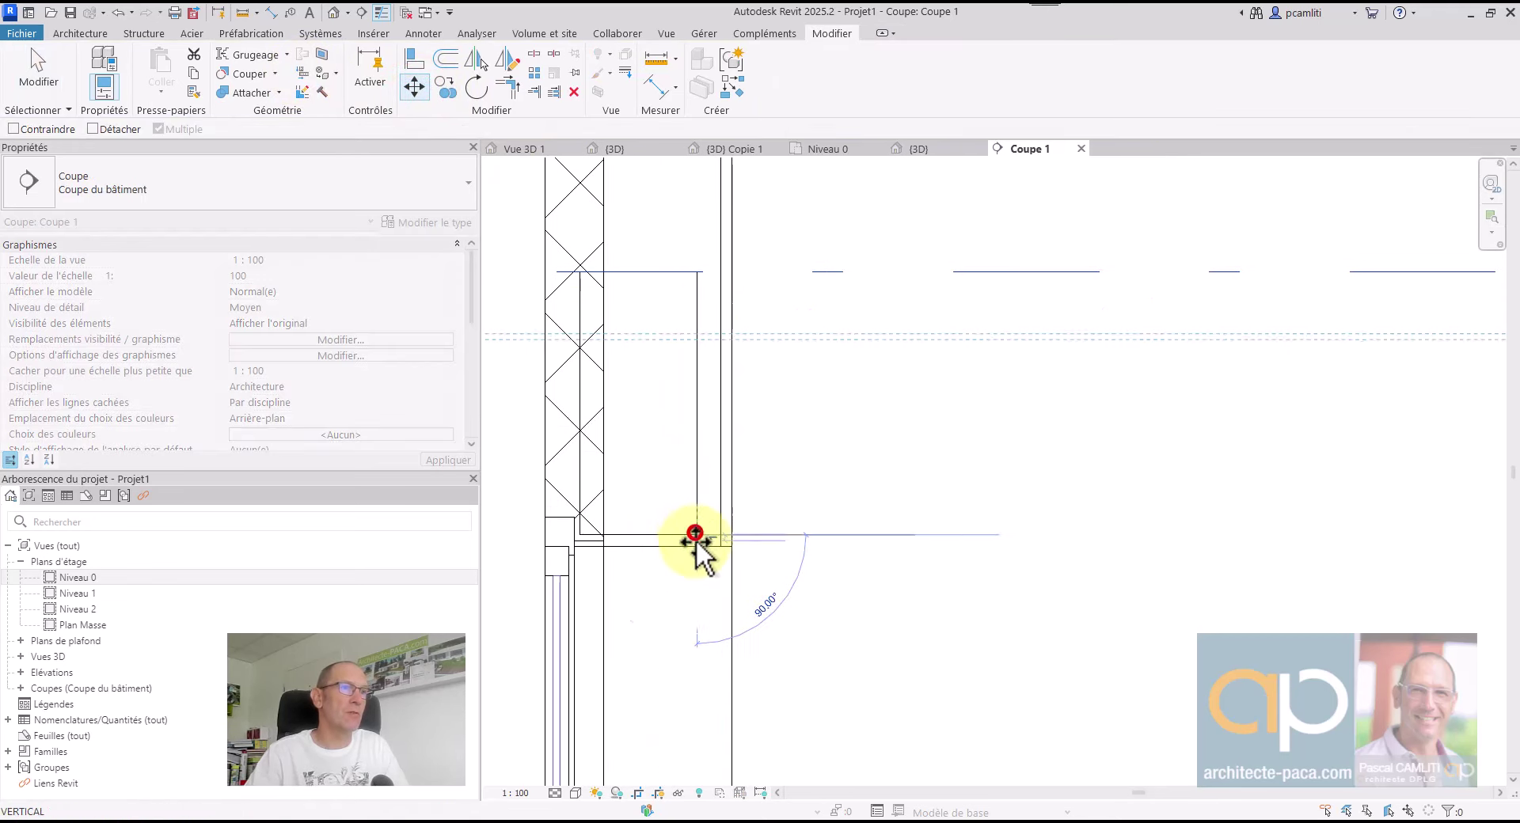
left_click(695, 547)
scroll(837, 523, "down", 2)
Align the beam's outer face with the outer face of the wall's block layer in the section
left_click(755, 402)
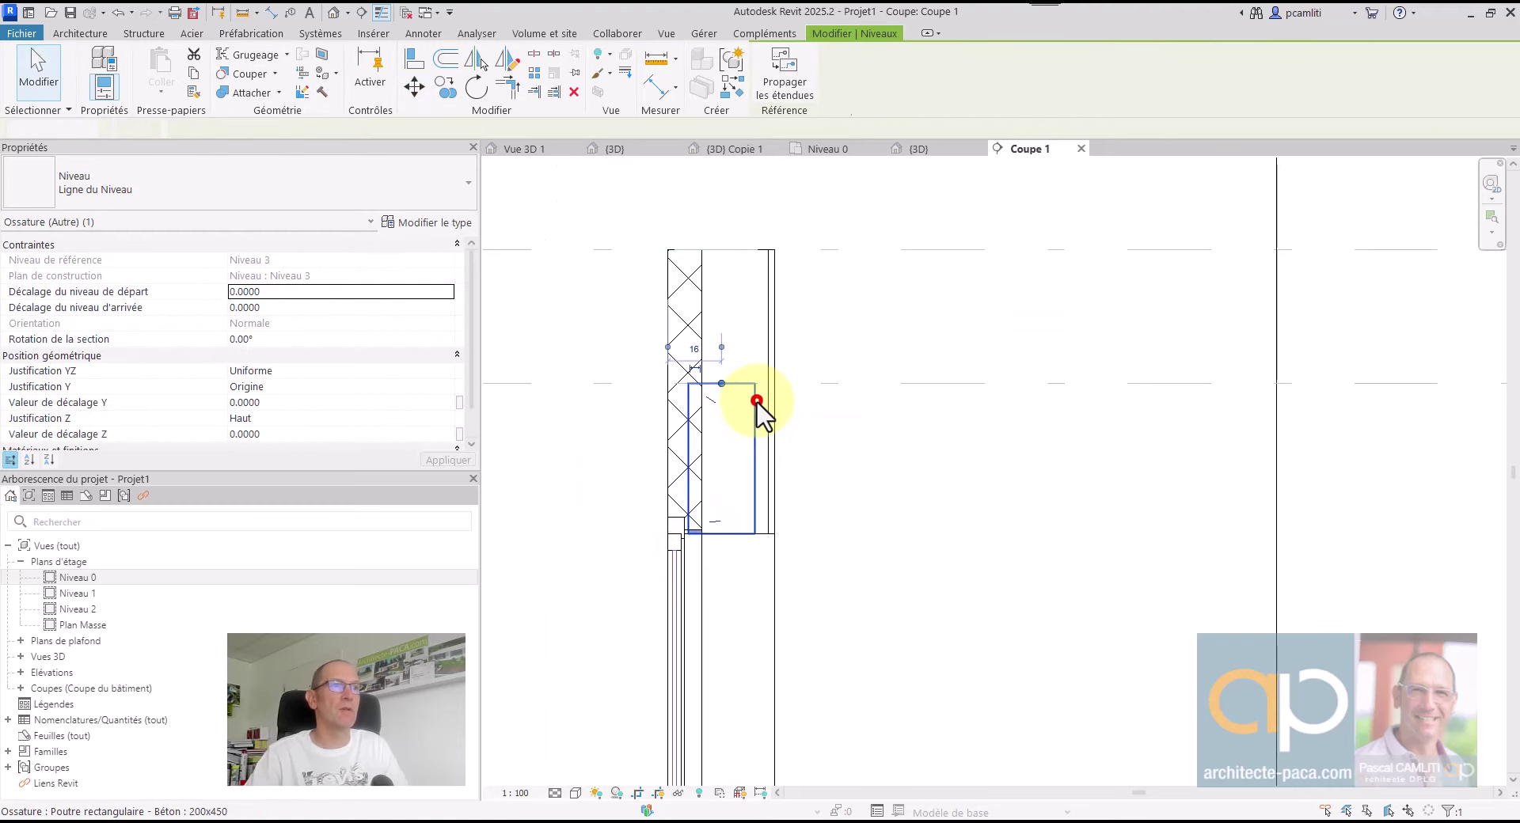
left_click(419, 62)
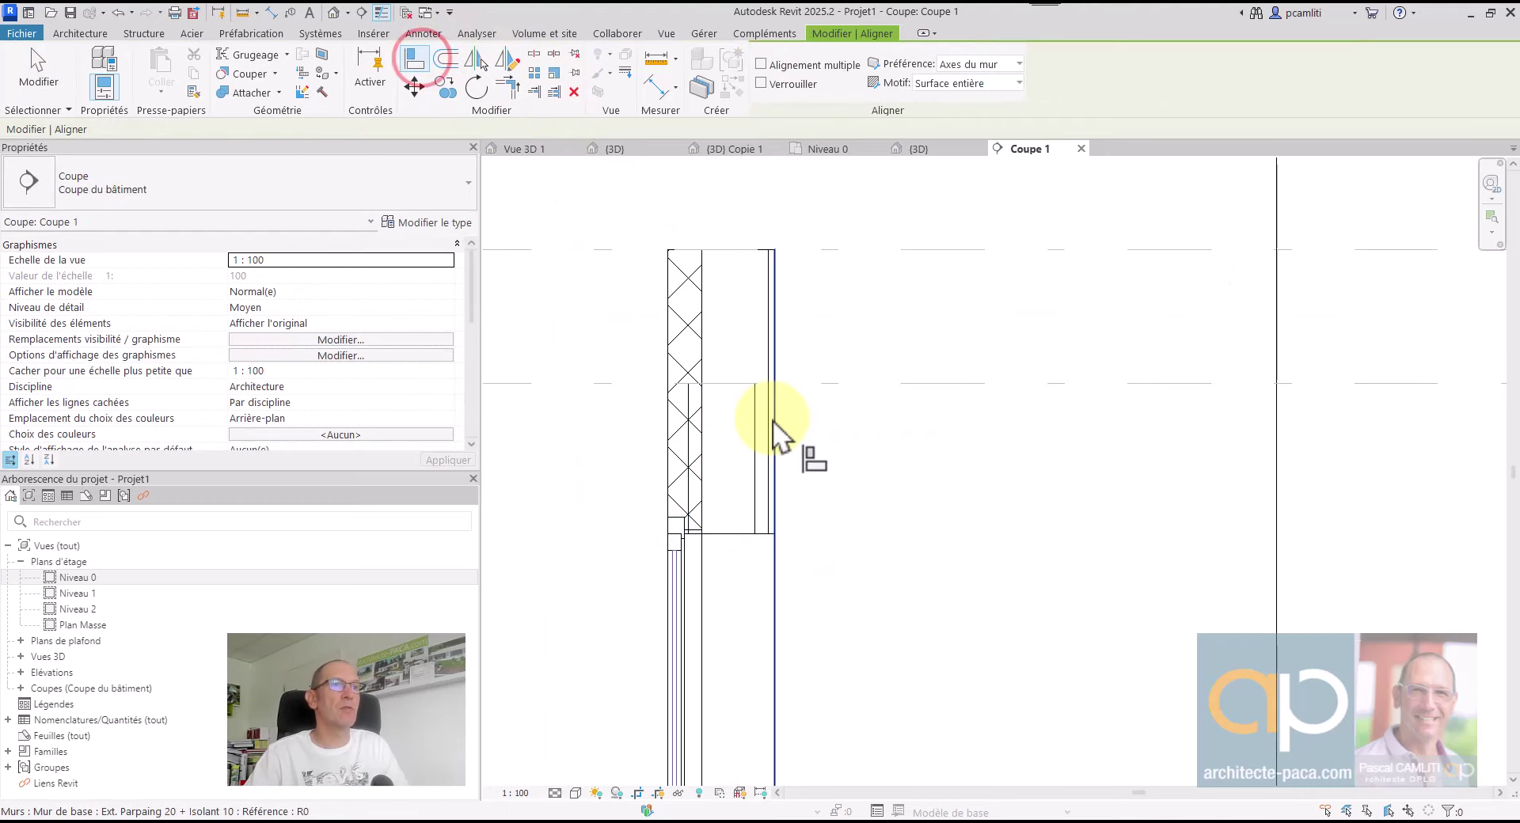
left_click(754, 417)
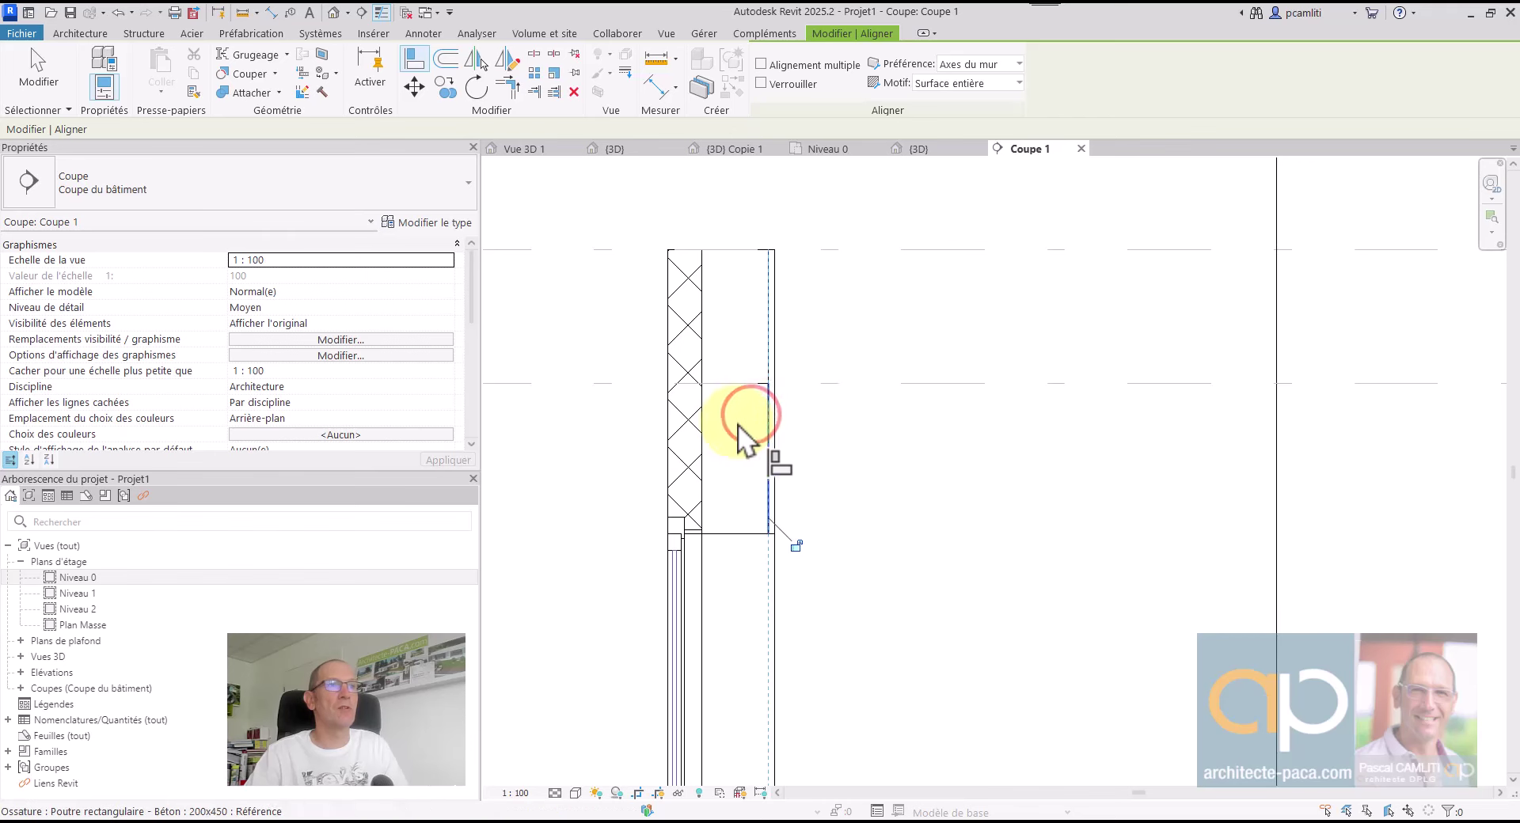
left_click(763, 391)
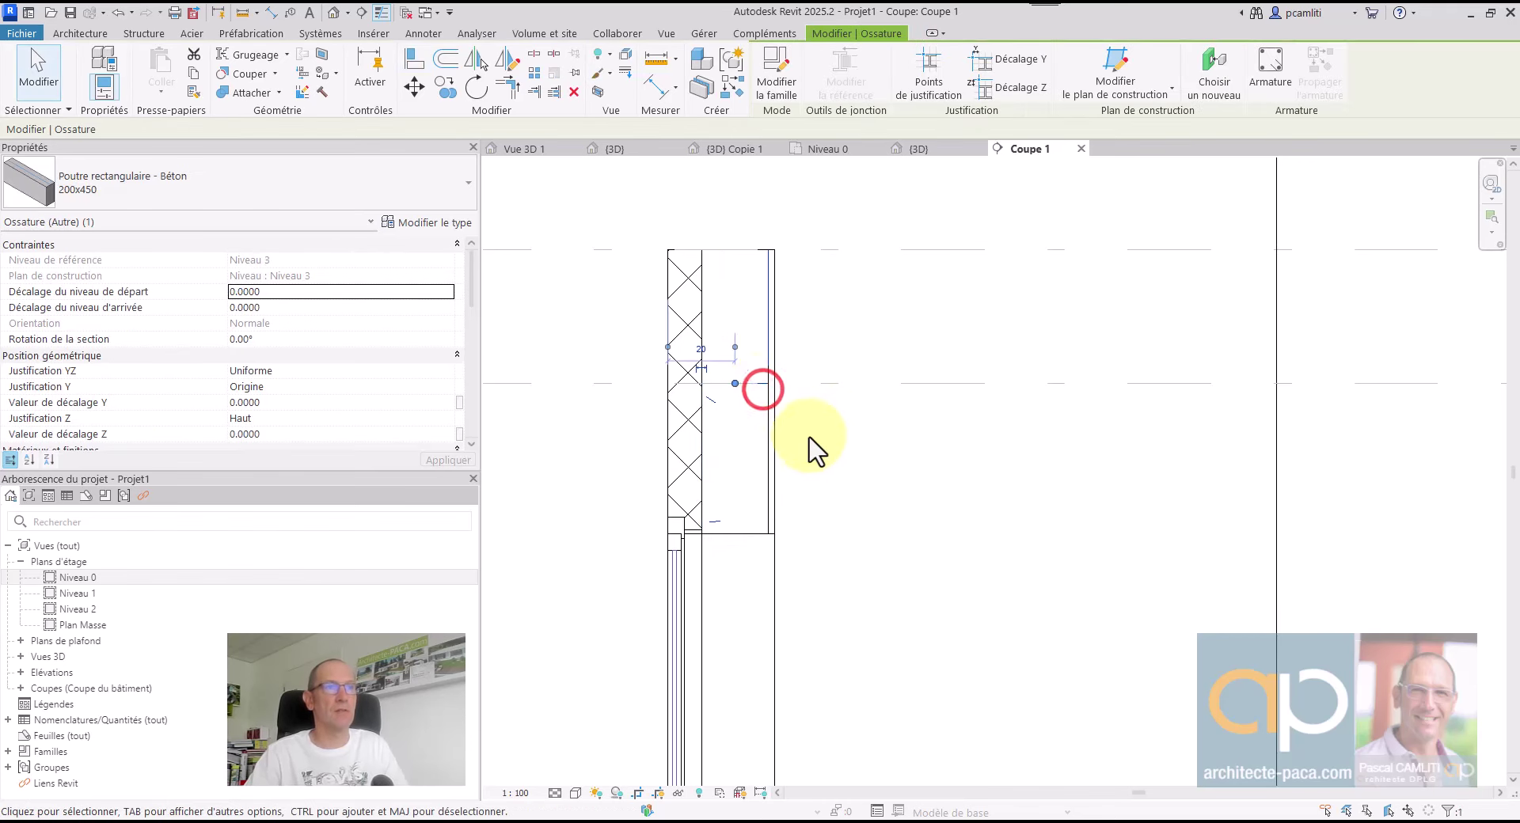
scroll(823, 459, "down", 3)
left_click(859, 472)
middle_click_drag(858, 472, 838, 384)
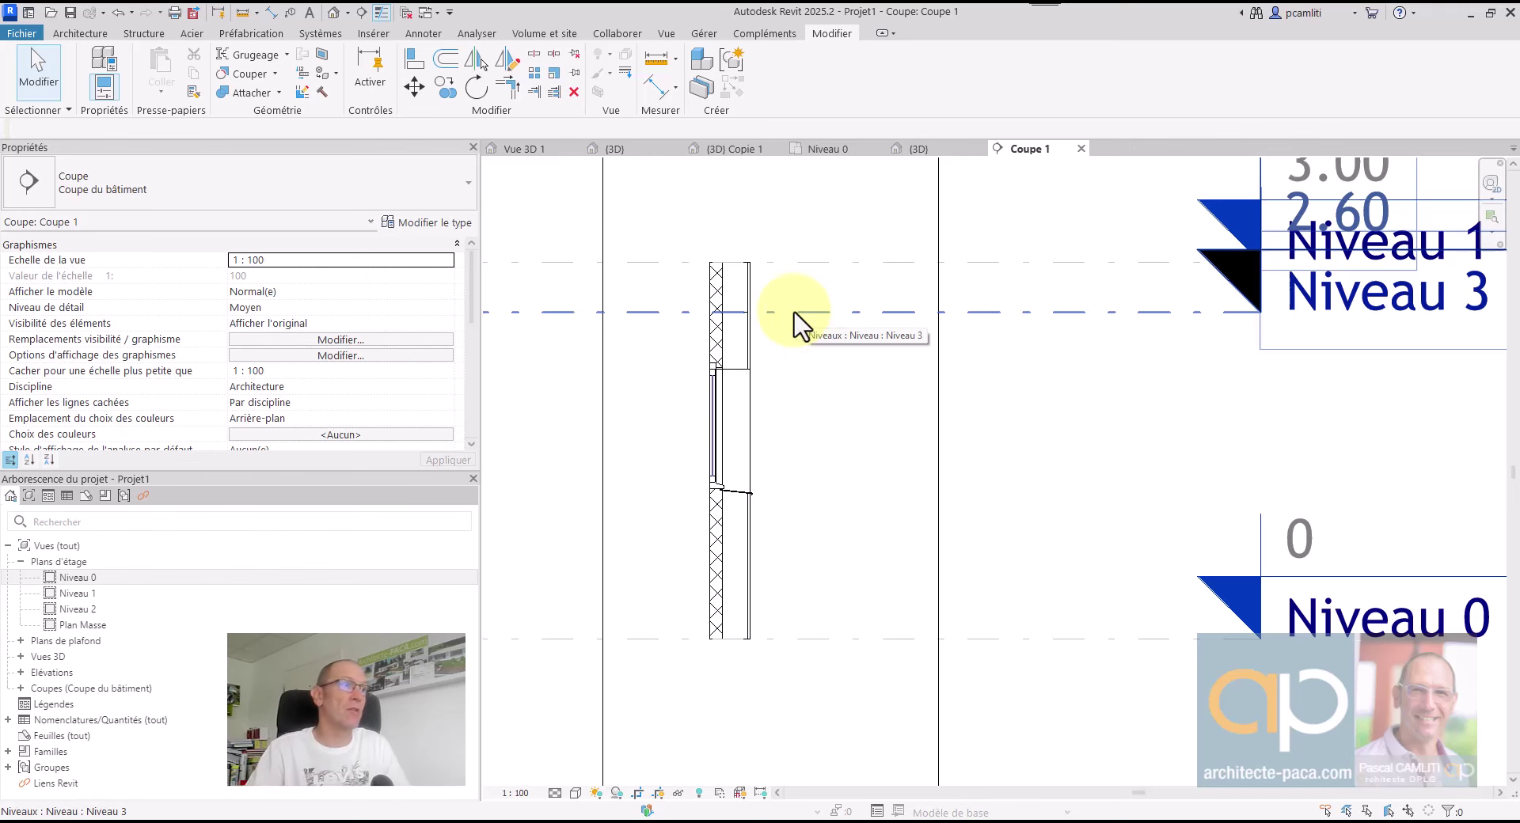
In the Niveau 0 plan, draw a section lengthwise through the window's wall, looking inward, and open its view
scroll(885, 333, "down", 2)
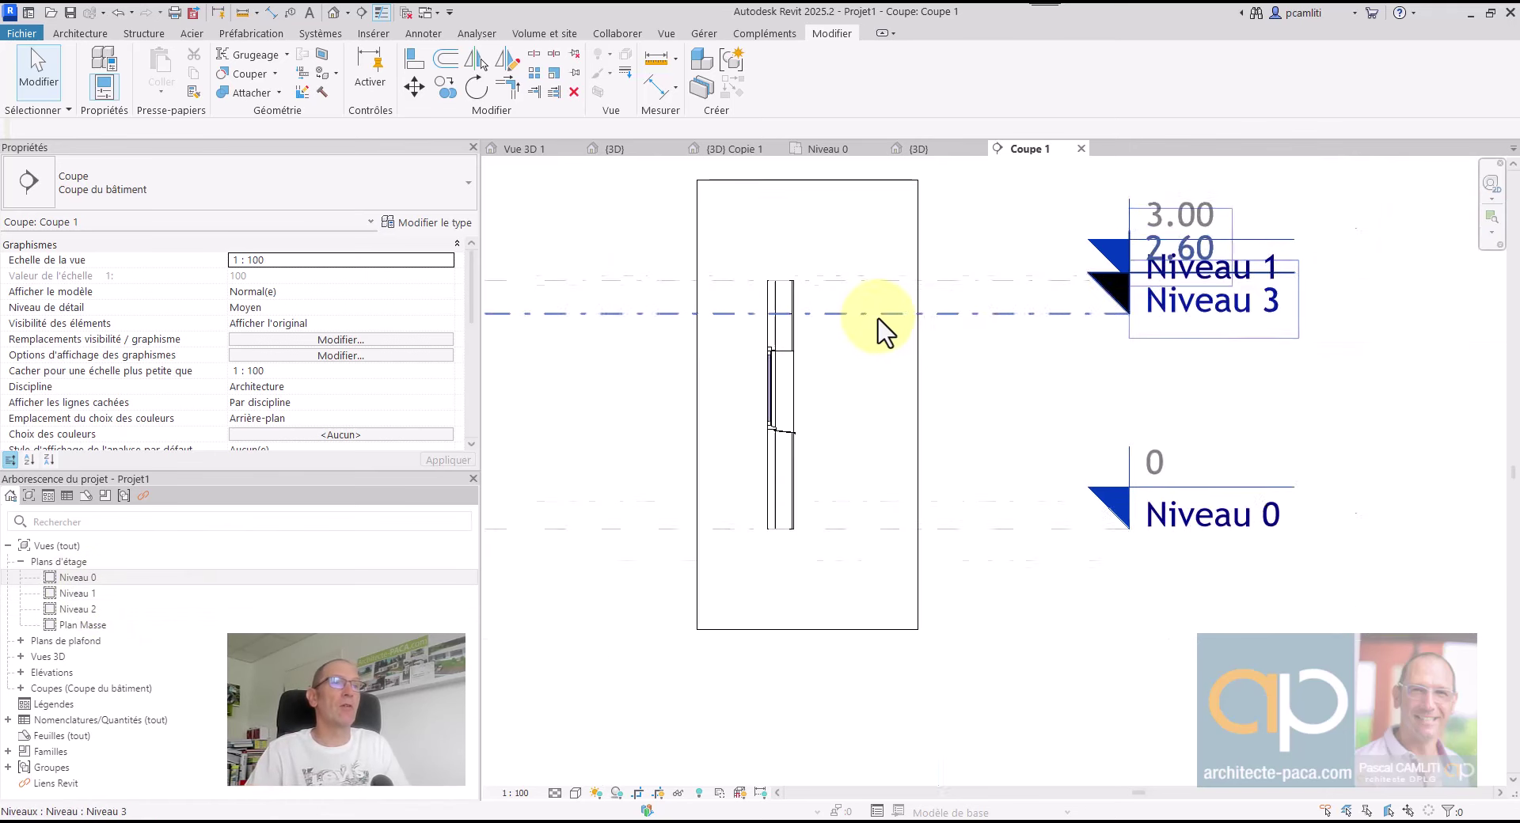
scroll(885, 332, "down", 1)
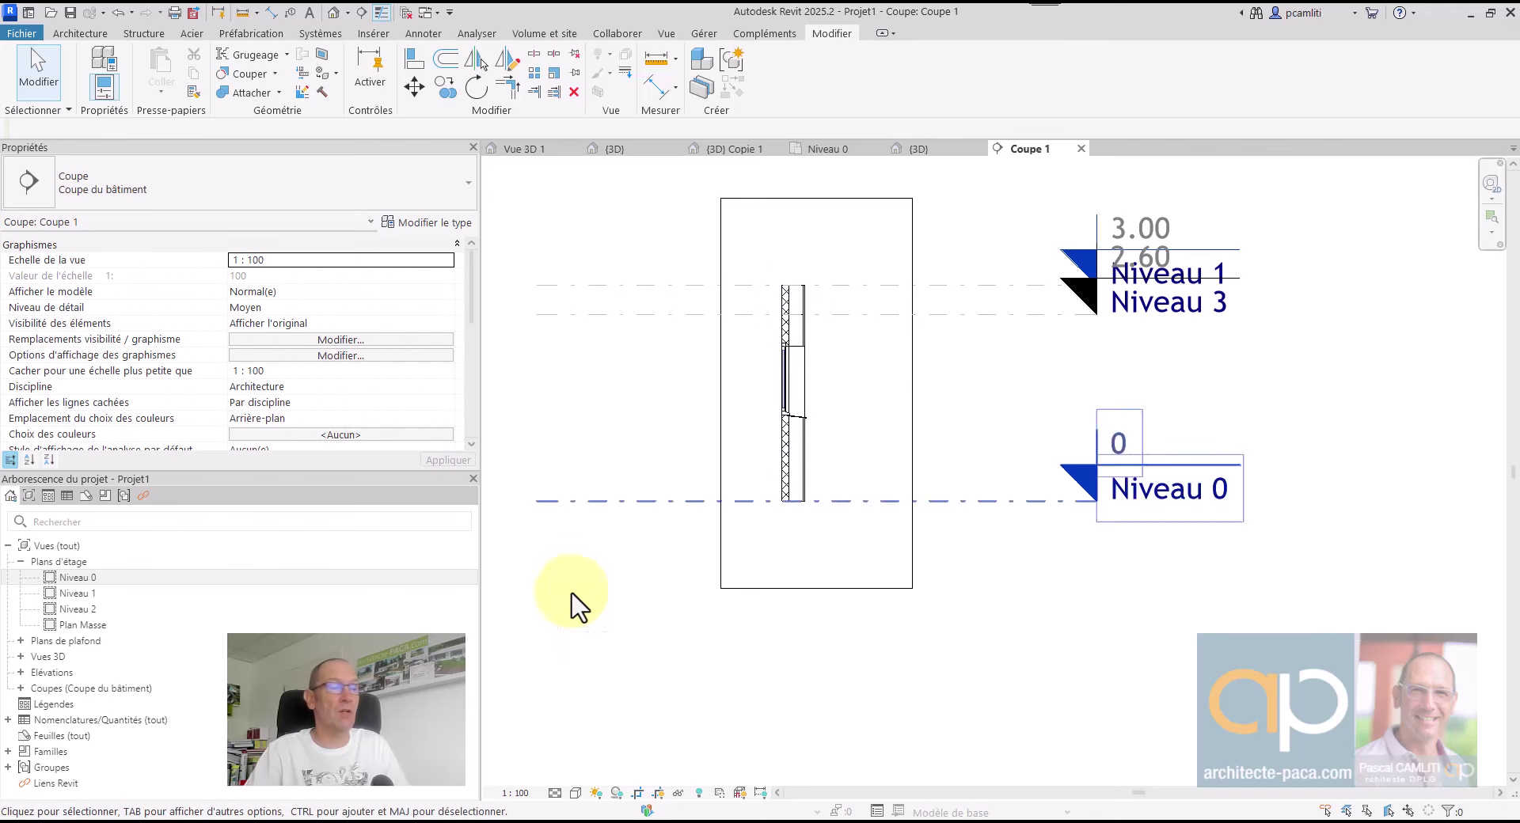
double_click(75, 578)
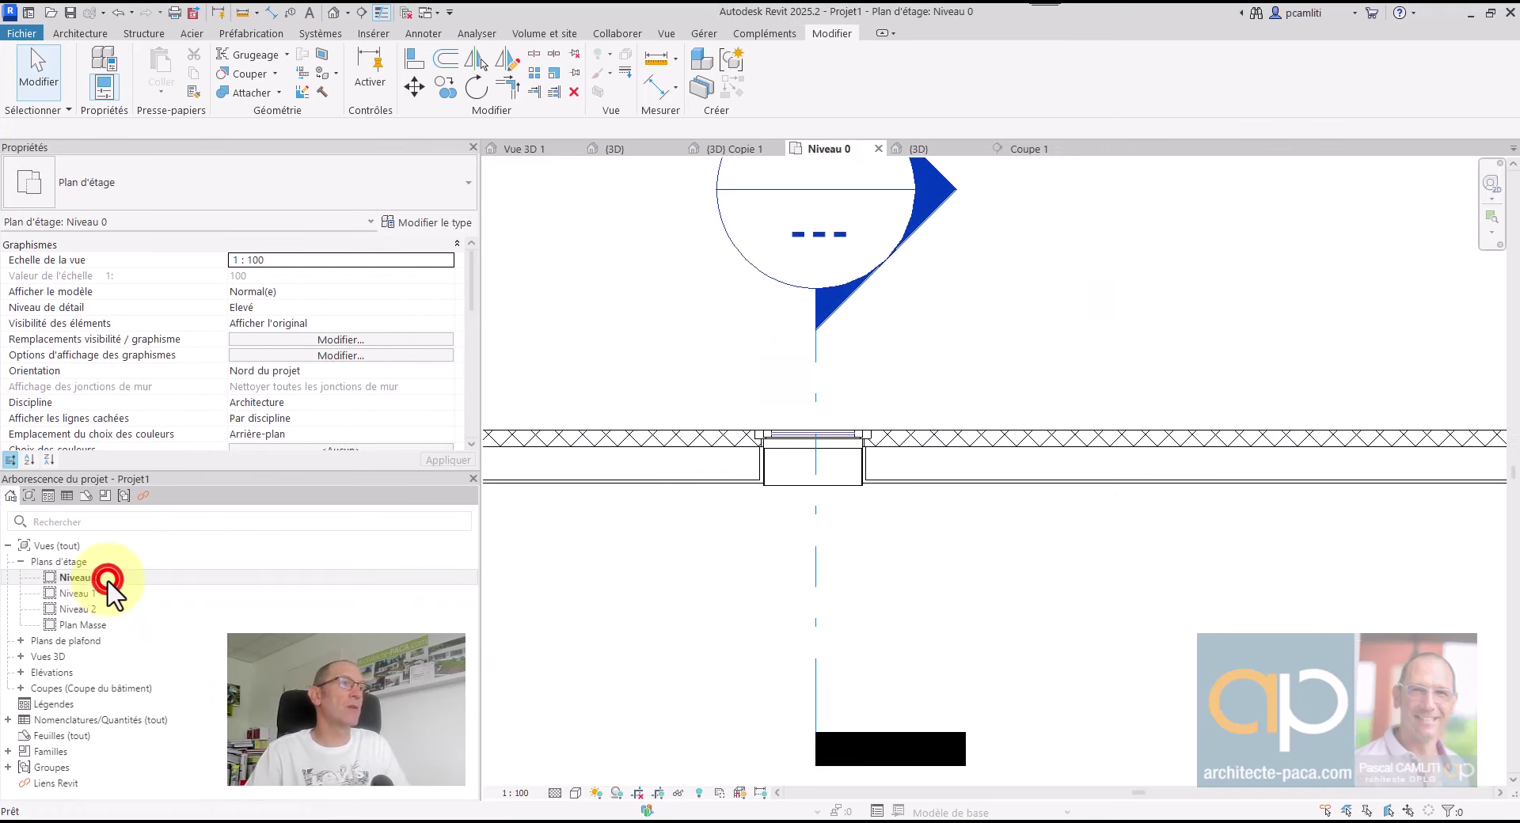
scroll(839, 467, "up", 2)
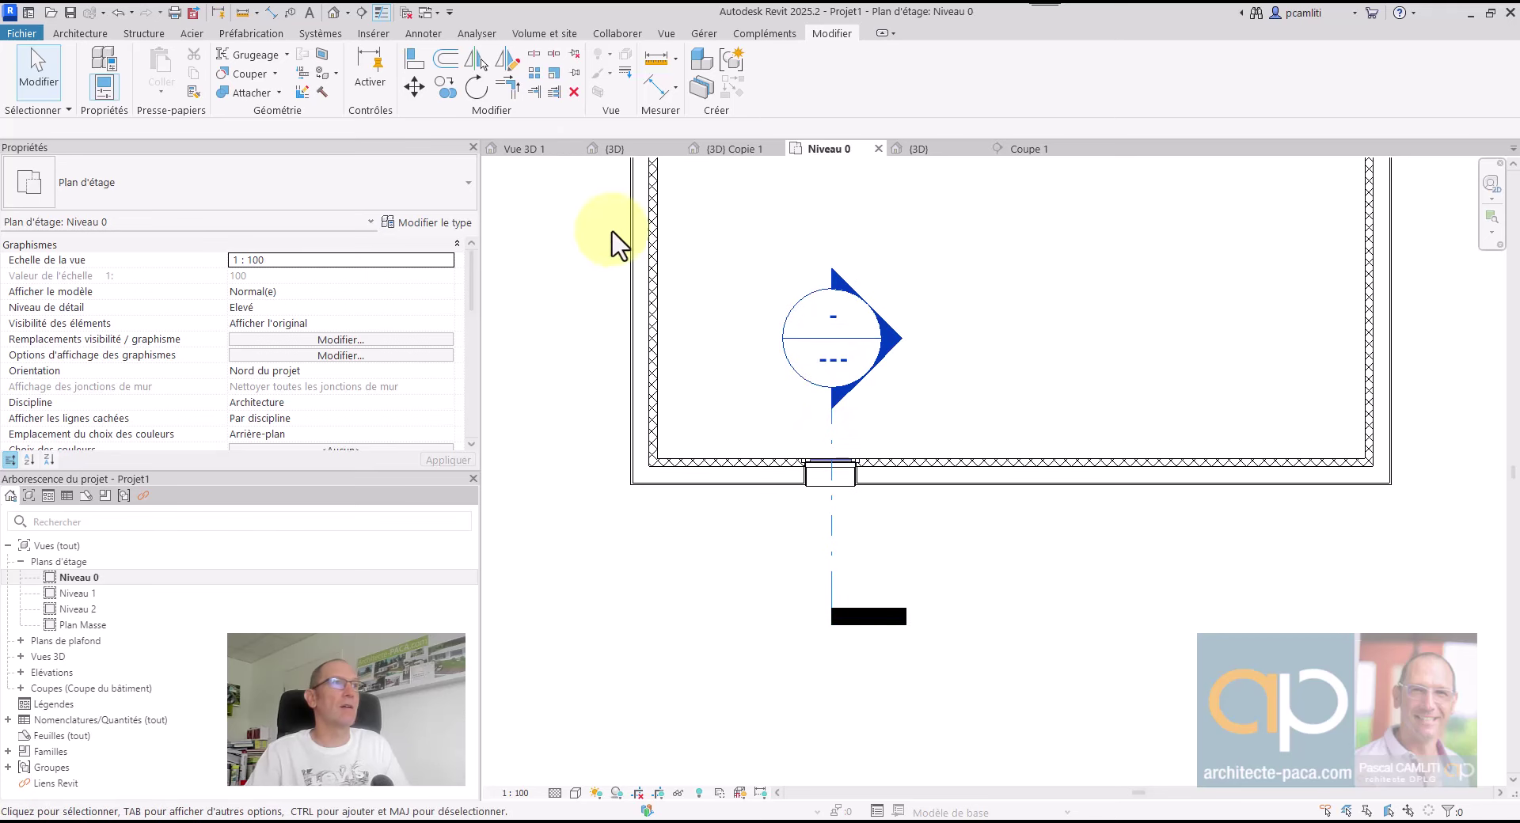
left_click(358, 13)
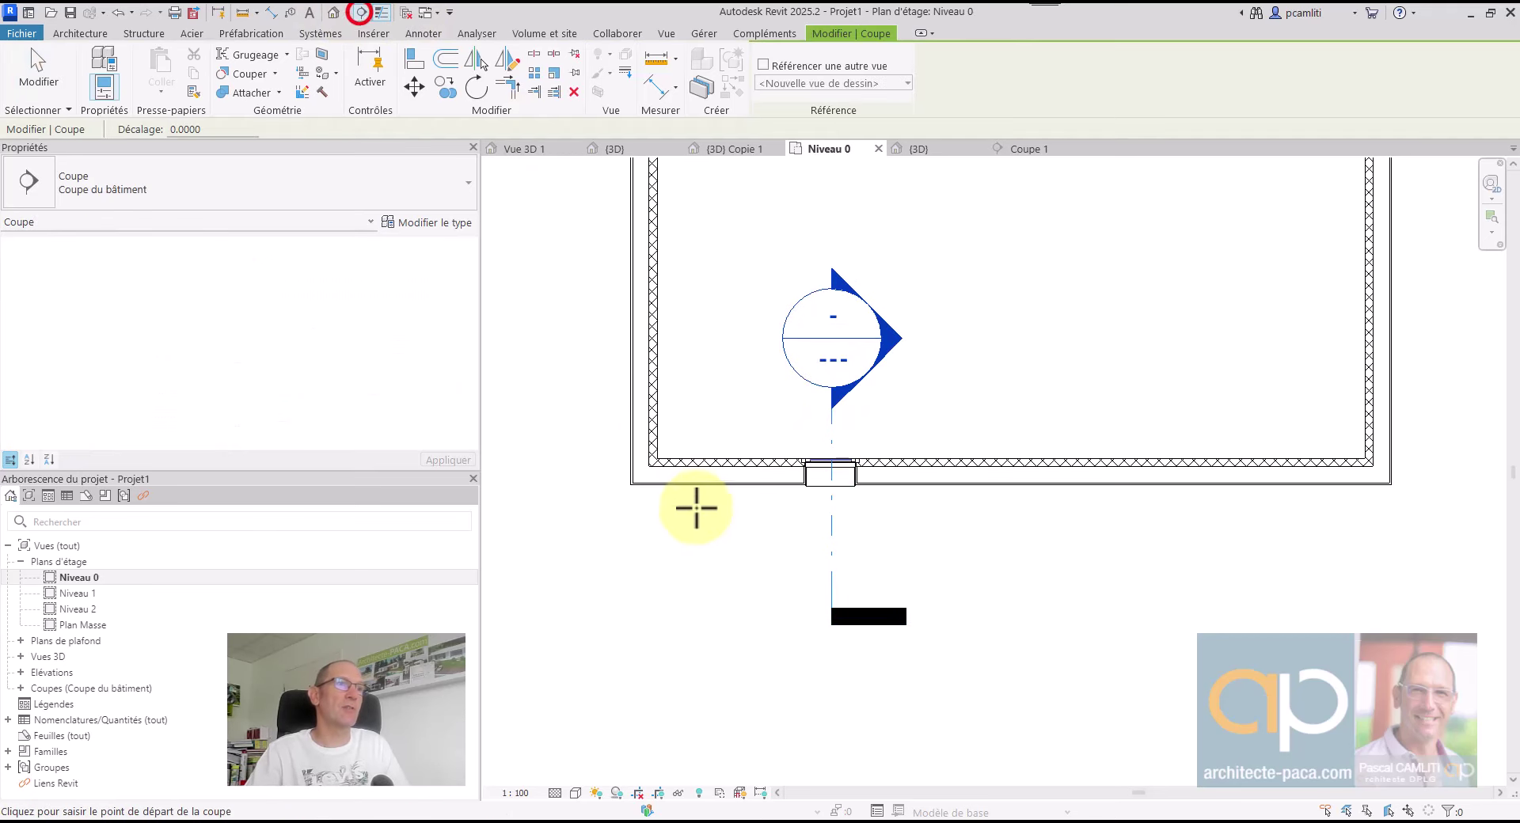
left_click(616, 477)
left_click(1459, 481)
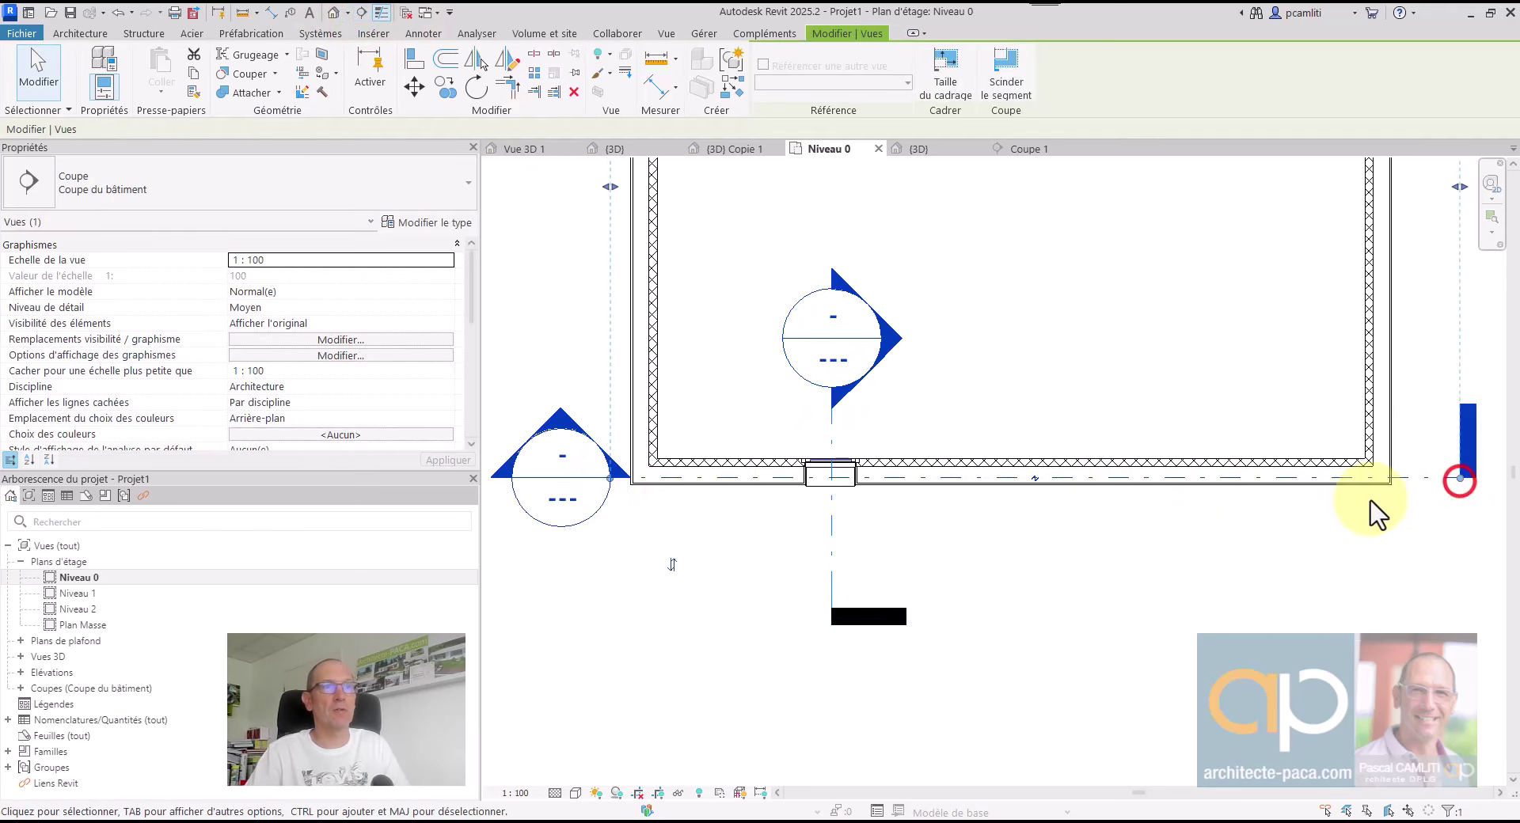
scroll(911, 491, "up", 2)
right_click(896, 455)
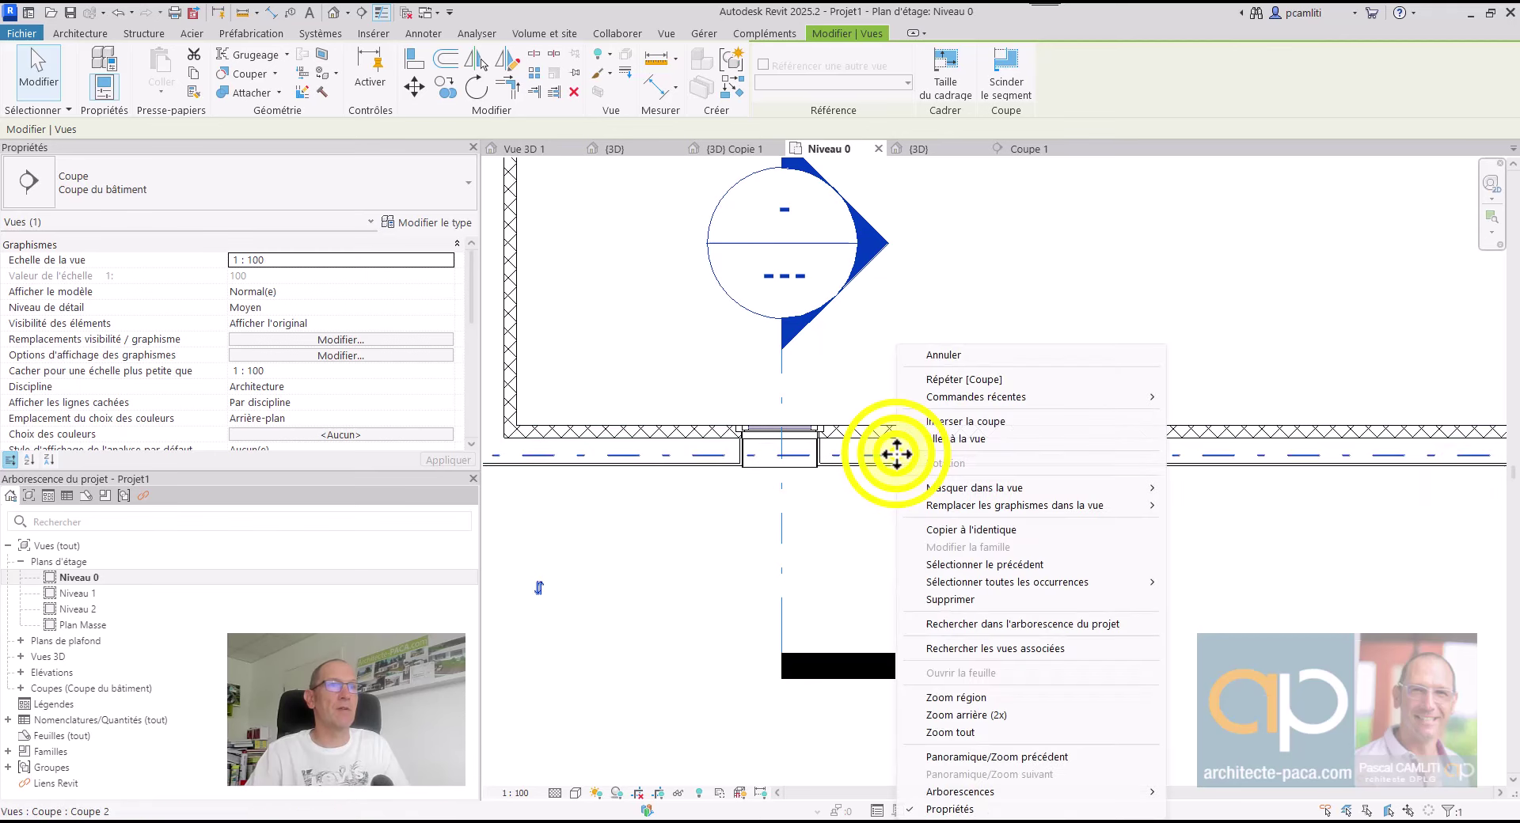
left_click(965, 441)
Dimension the beam's overhang beyond the window opening on both sides with aligned dimensions
scroll(831, 435, "up", 4)
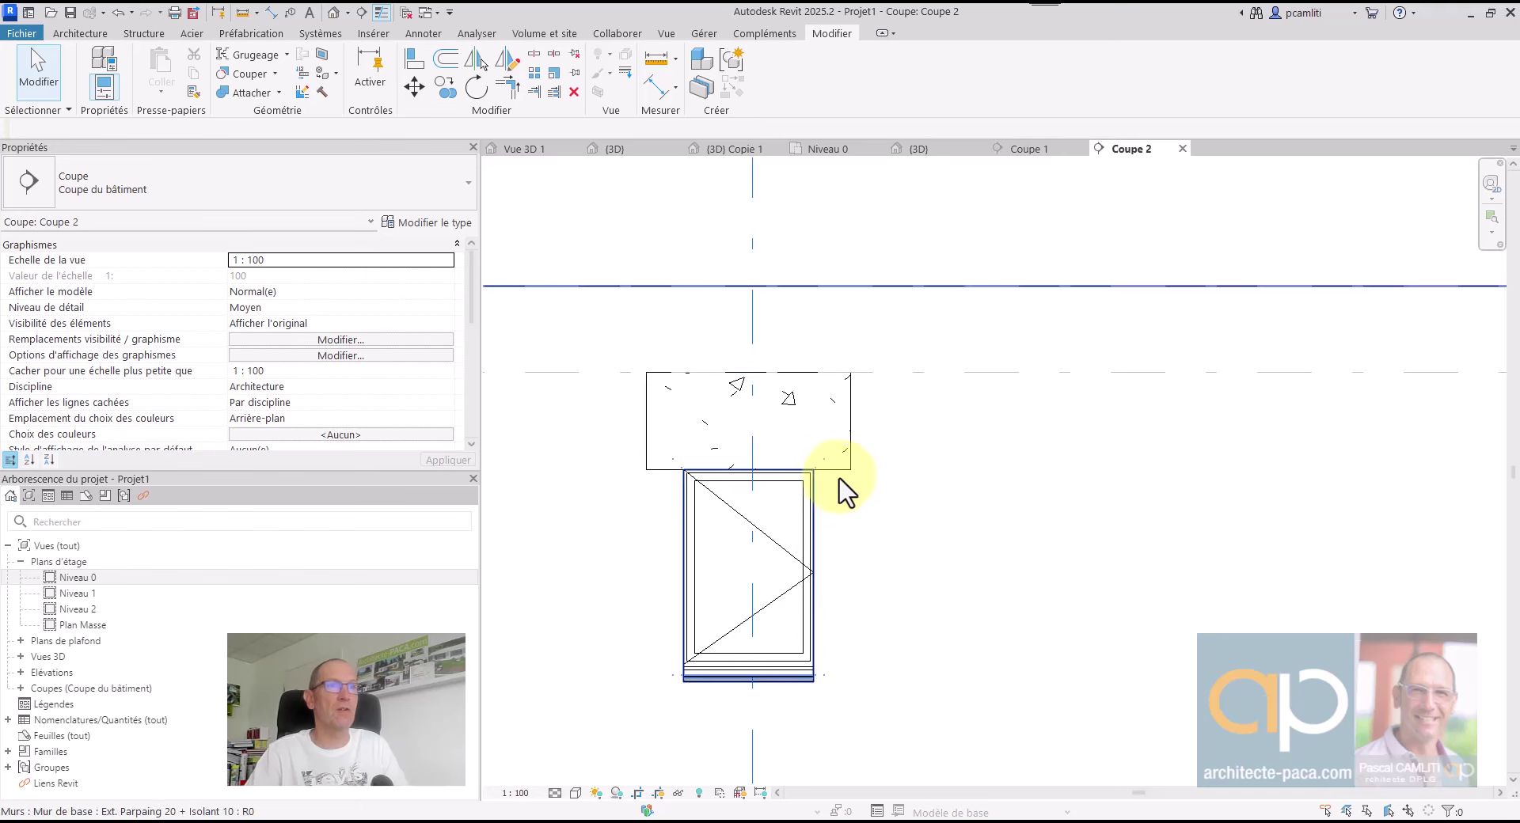
left_click(655, 87)
left_click(648, 469)
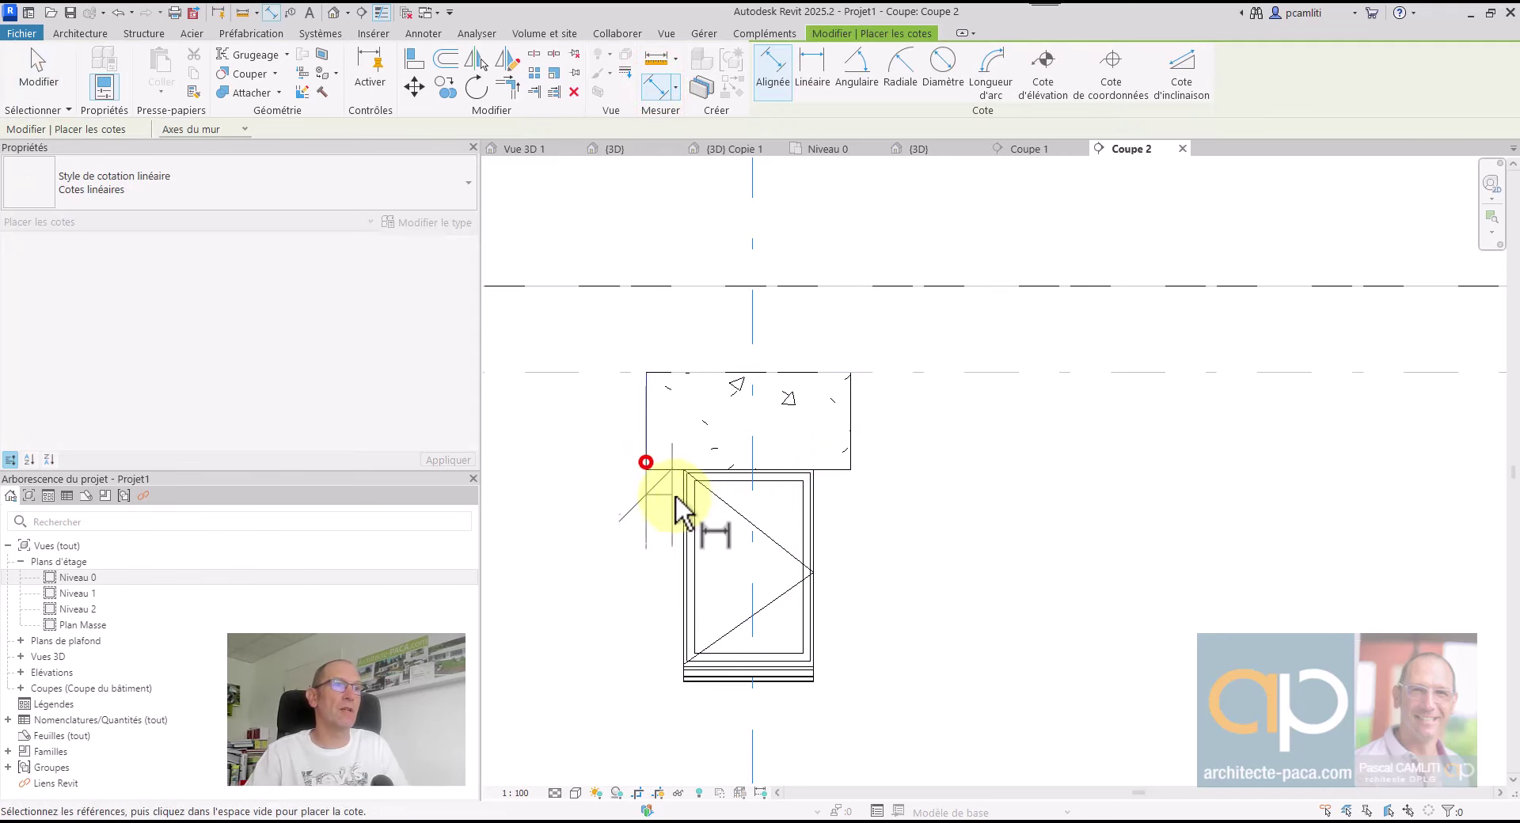
left_click(683, 503)
left_click(627, 573)
left_click(816, 514)
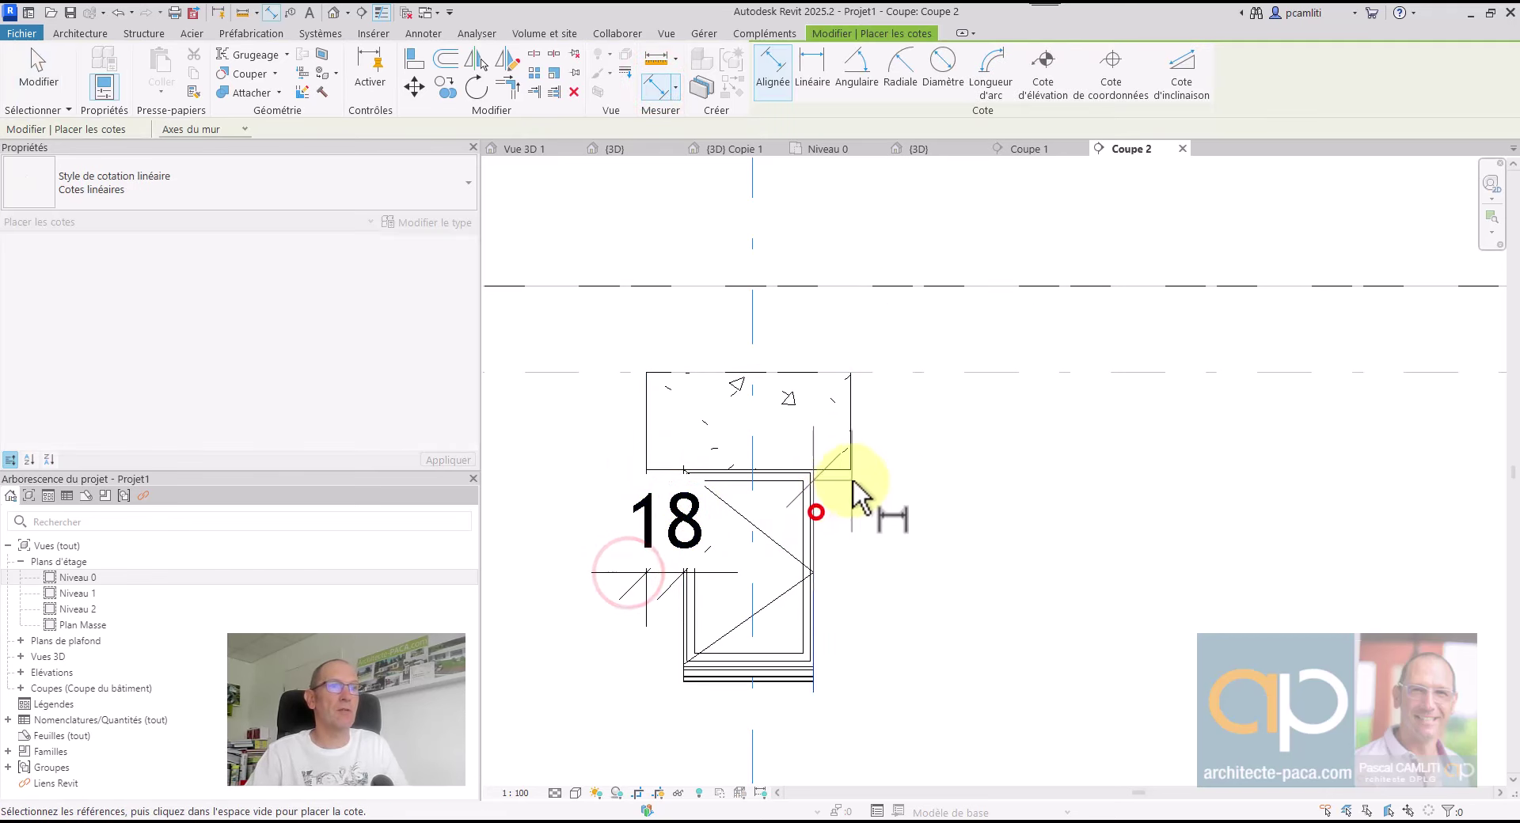
left_click(850, 467)
left_click(897, 584)
key("Escape")
key("Escape")
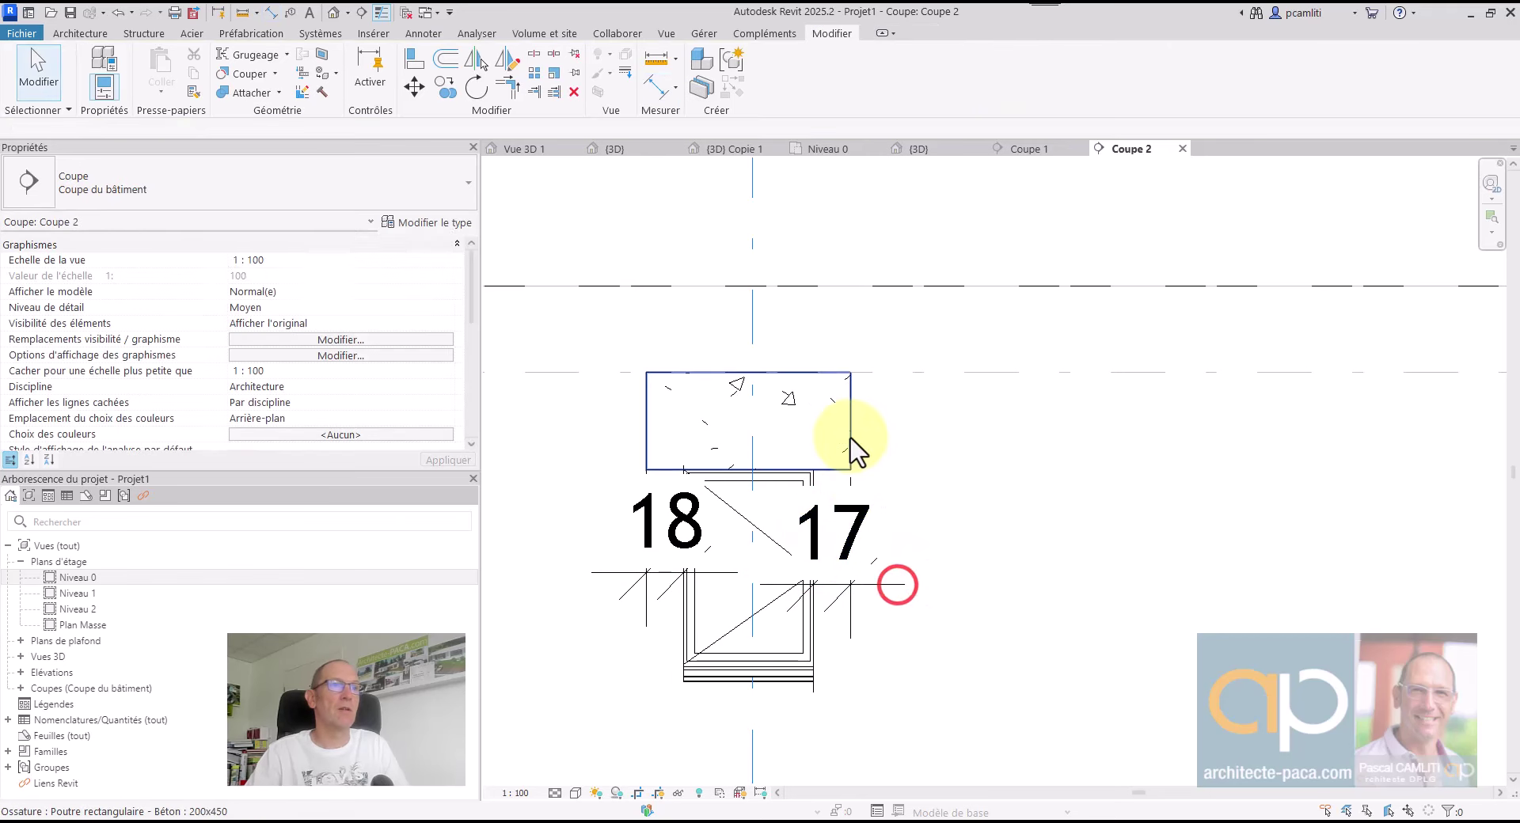
Set the beam's overhang to 0.17 m on each side of the window
left_click(852, 441)
left_click(829, 574)
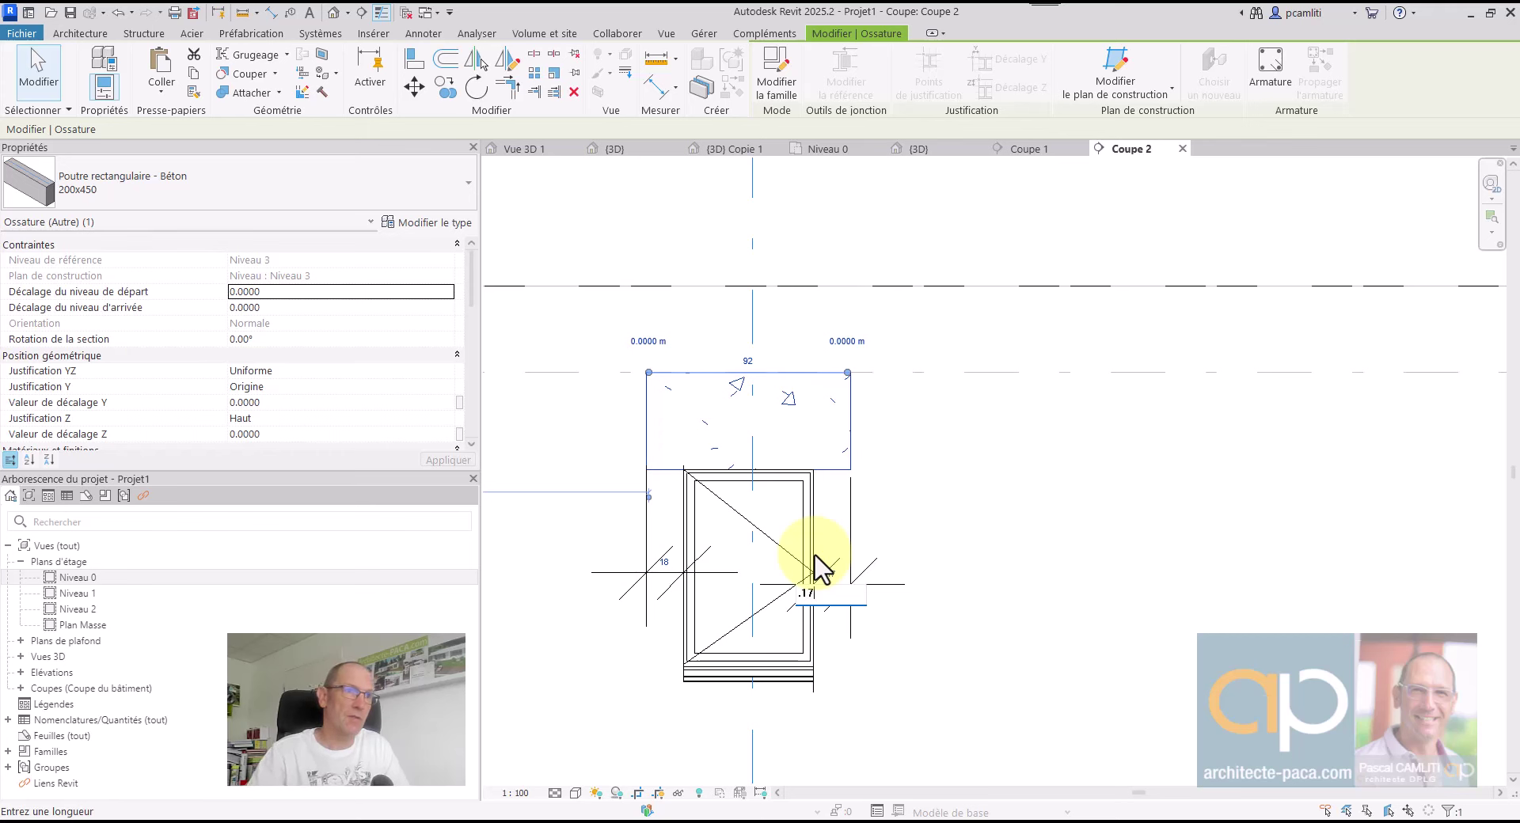
type(".17")
key("Return")
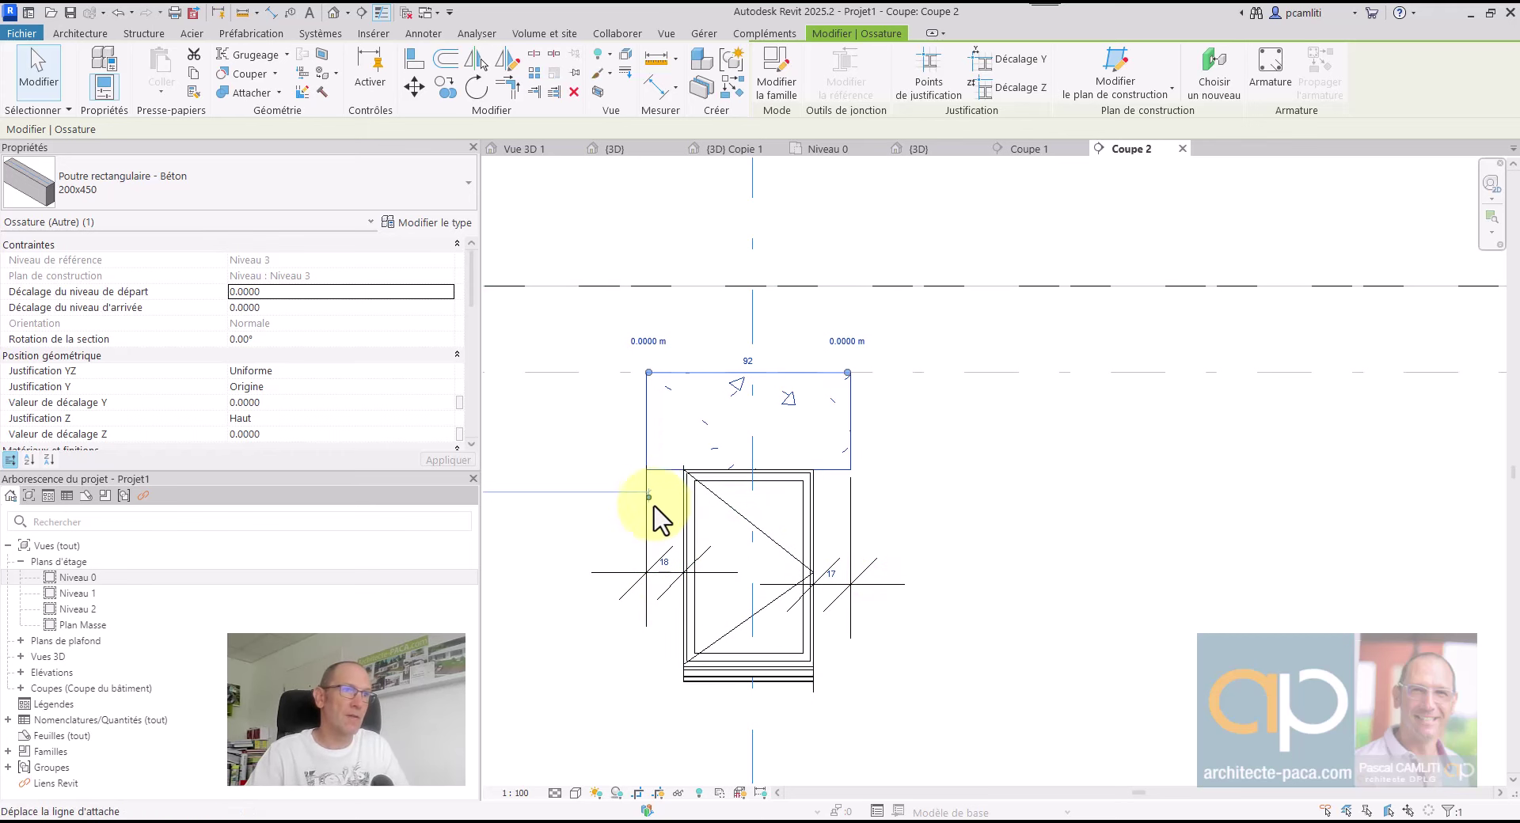
left_click(667, 567)
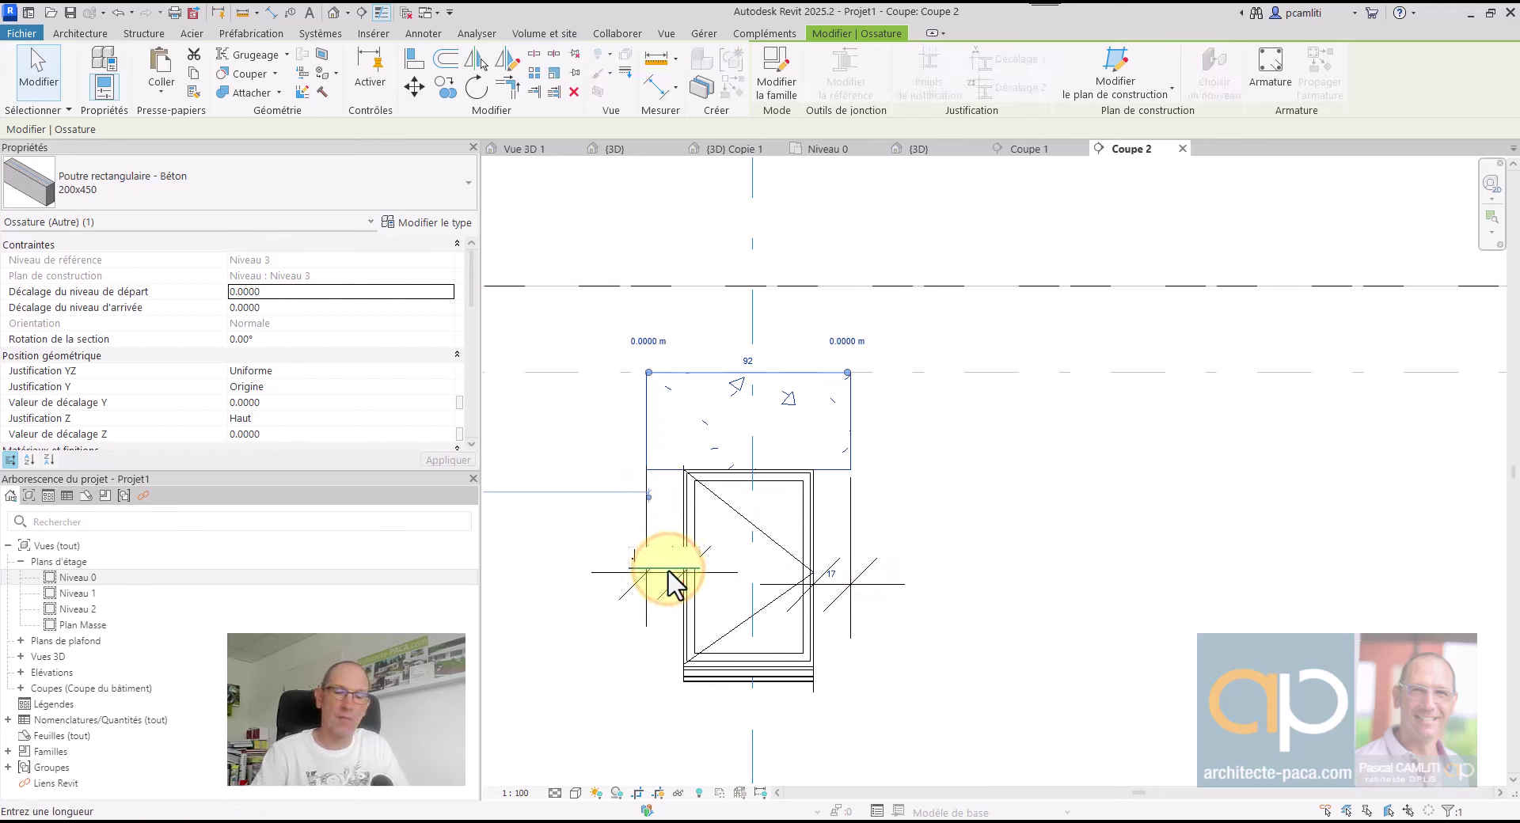
key("Return")
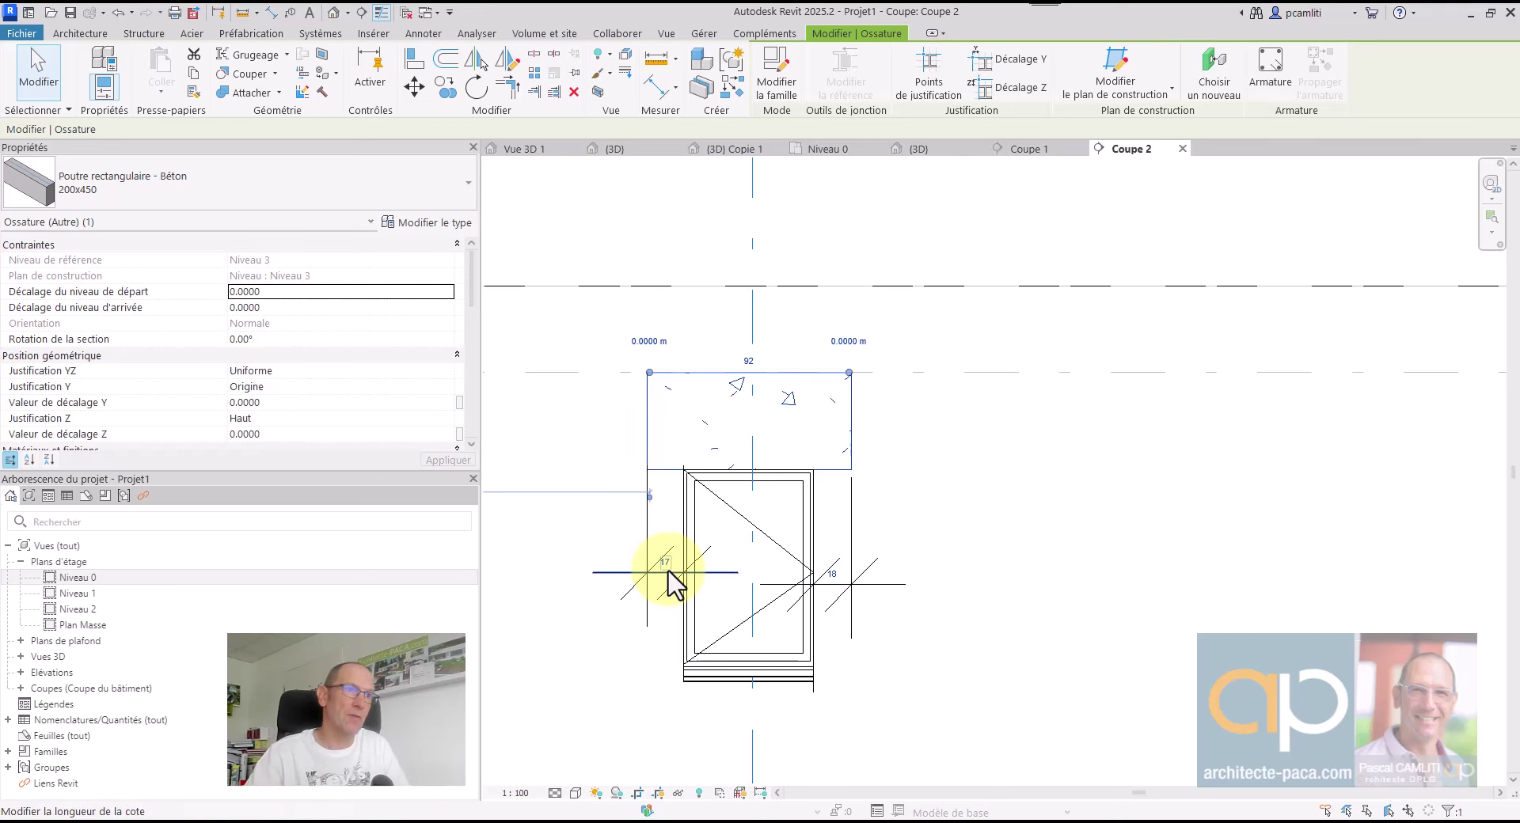
left_click(830, 574)
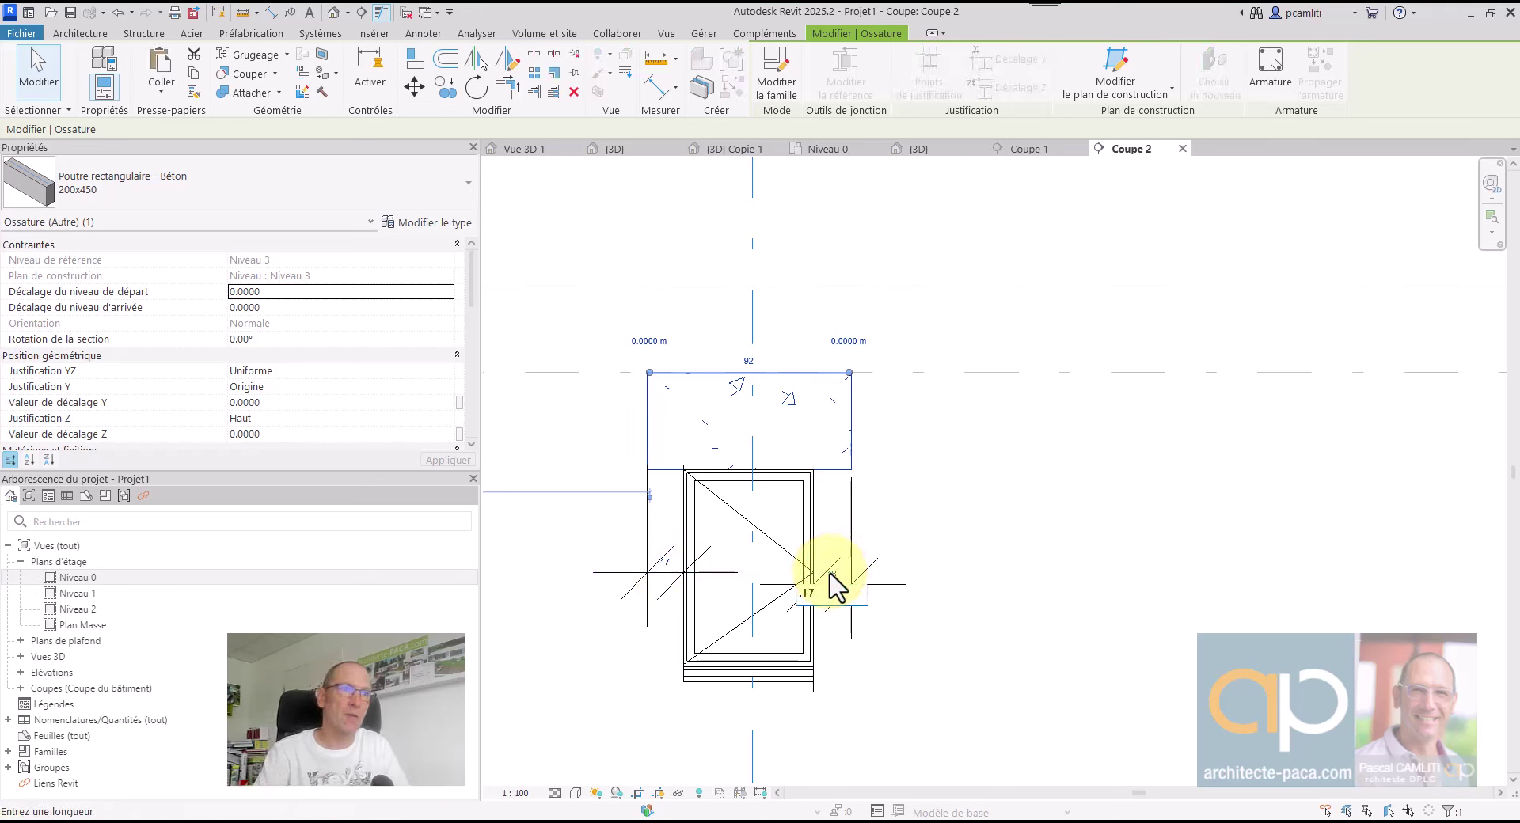
key("Return")
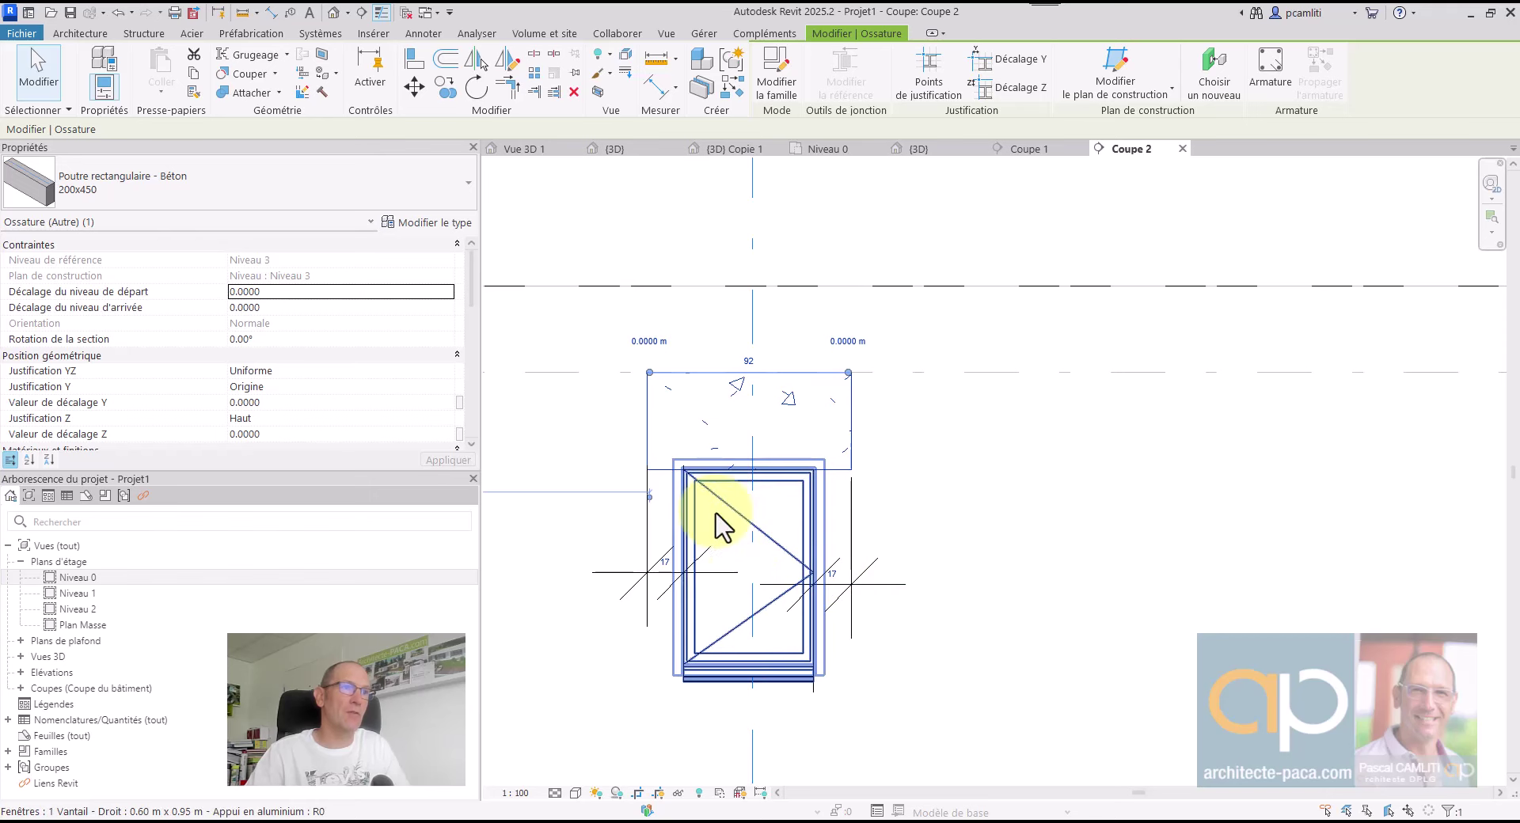
left_click(663, 563)
left_click(966, 559)
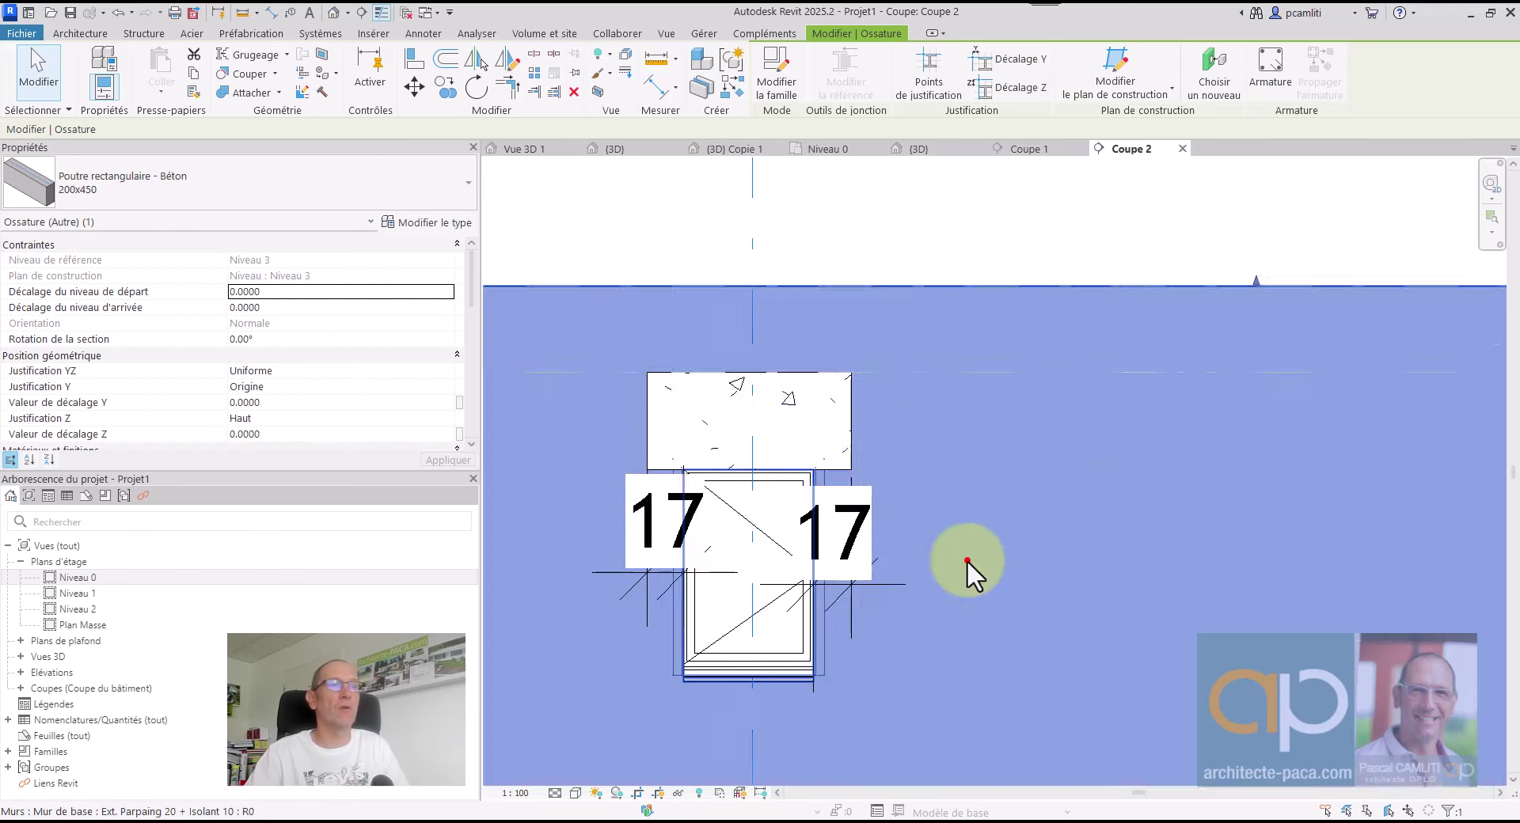
scroll(967, 558, "down", 2)
key("Escape")
Delete the two overhang dimensions beside the window
scroll(891, 485, "down", 2)
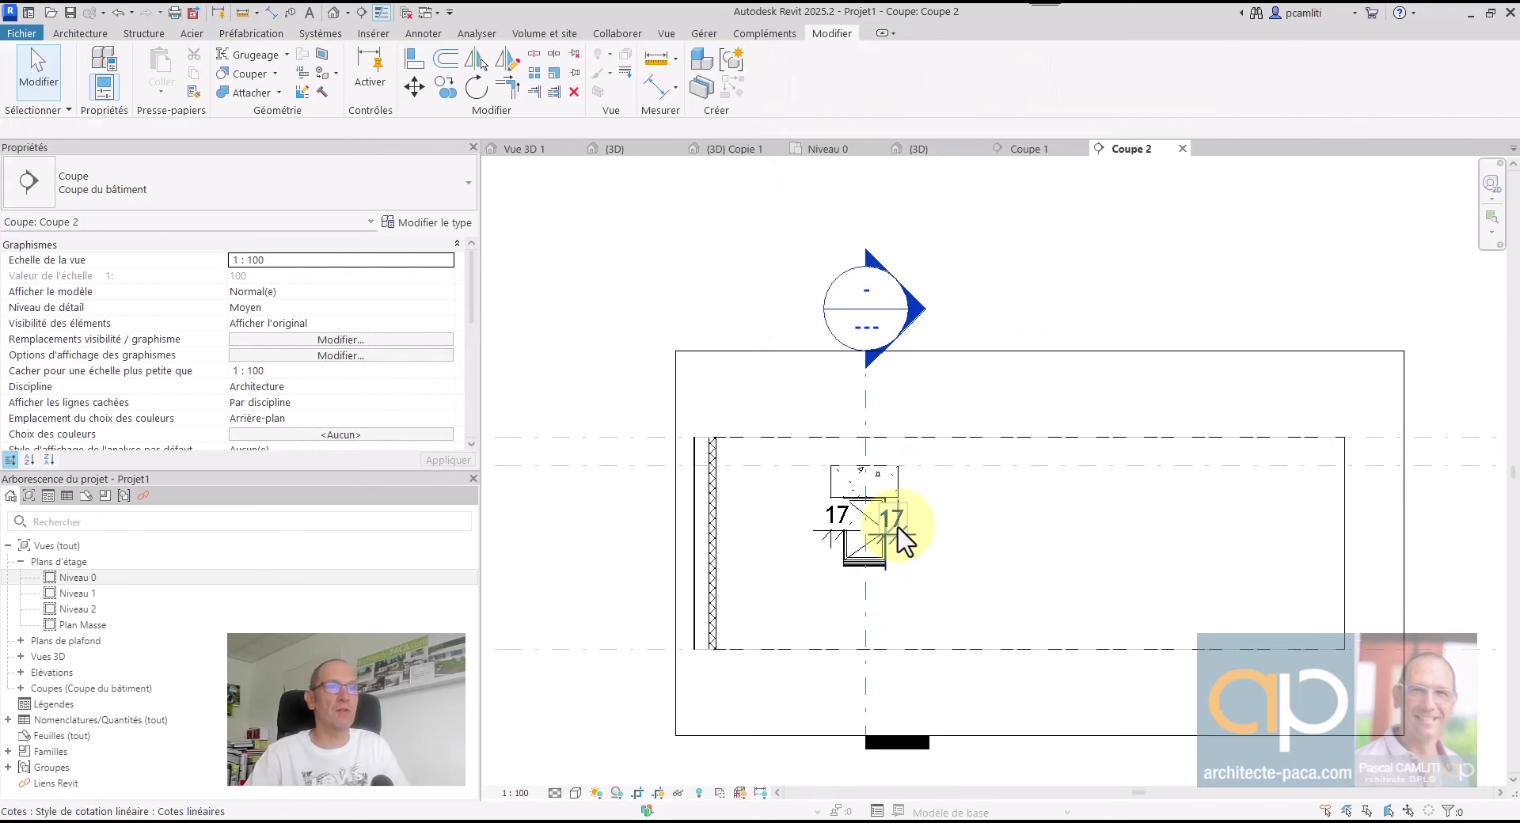
left_click(895, 523)
key("Delete")
left_click(833, 523)
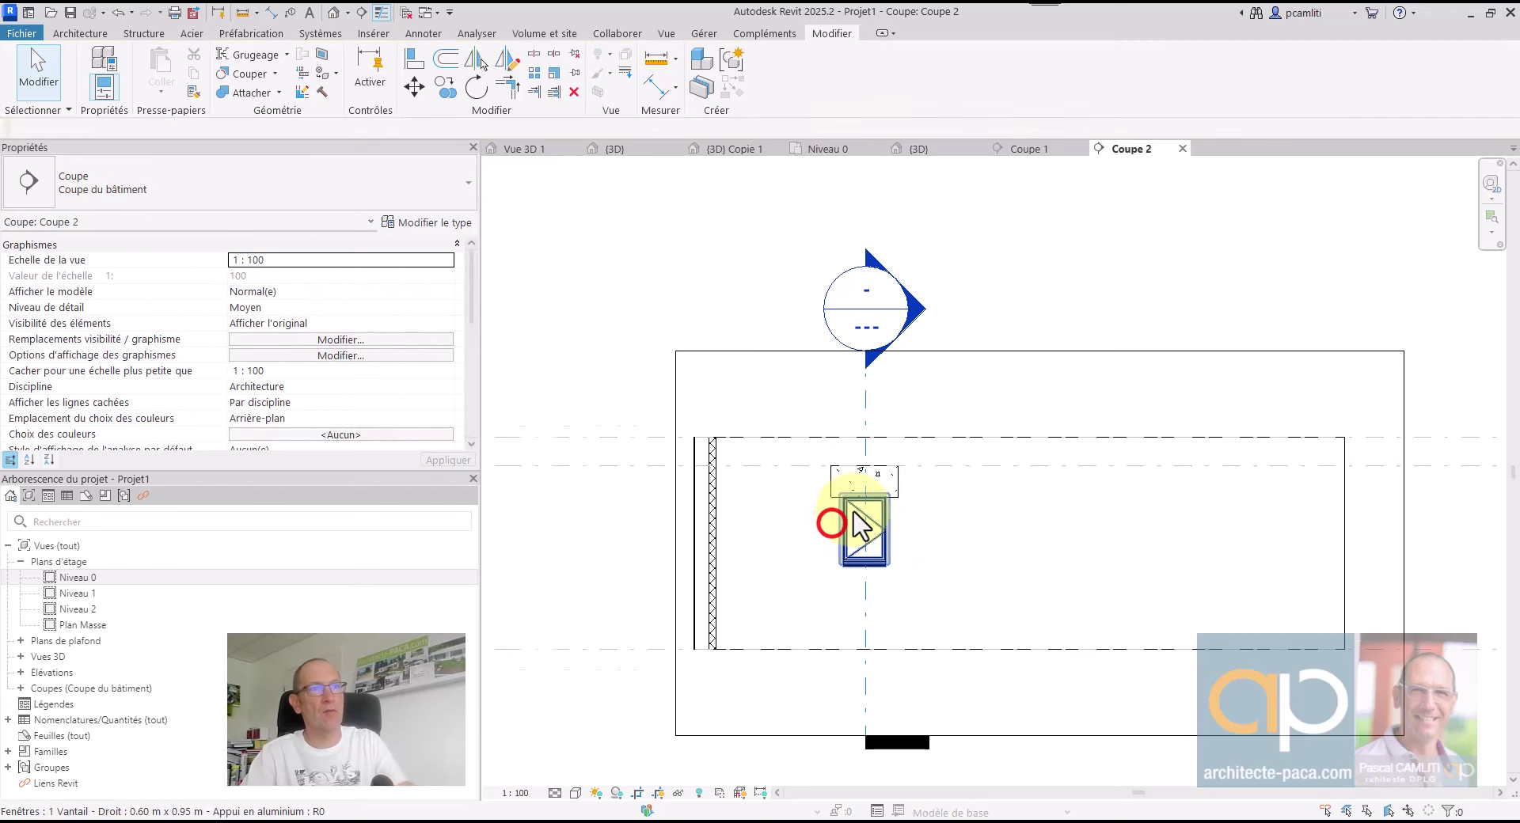
scroll(871, 499, "up", 3)
scroll(902, 479, "down", 4)
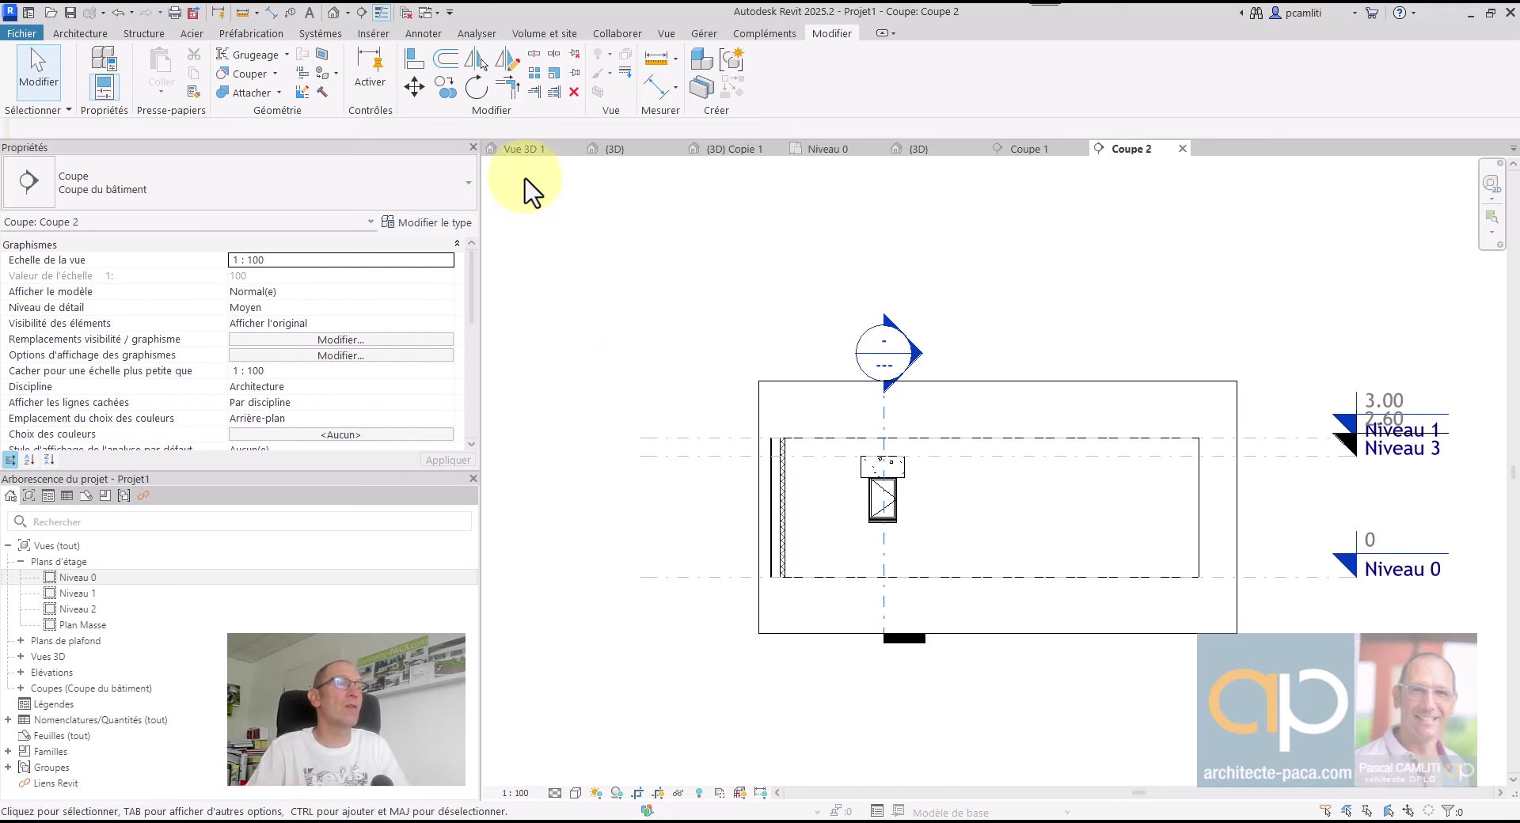
left_click(143, 35)
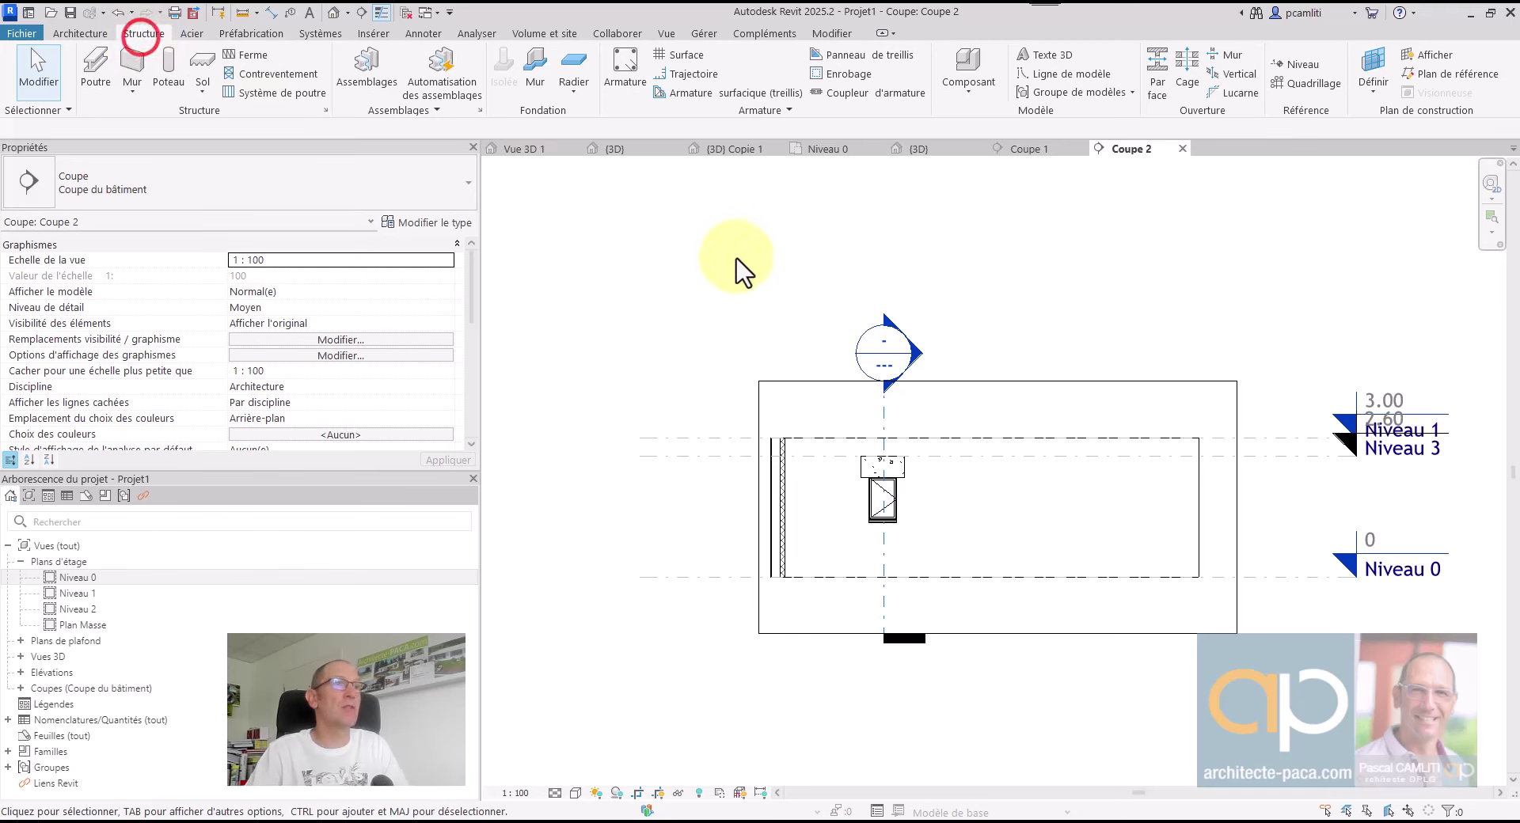
left_click(893, 468)
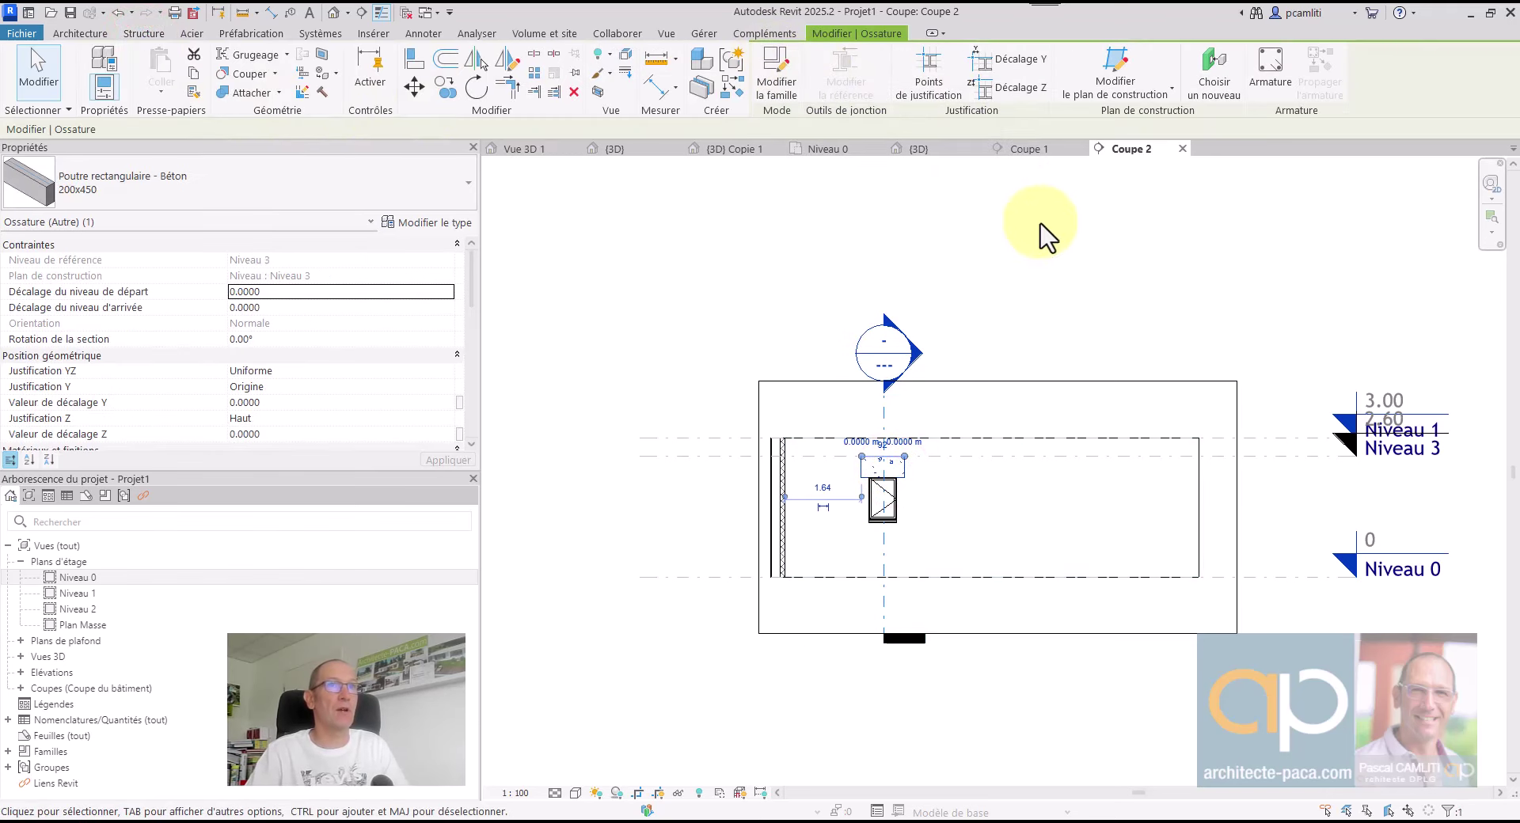
left_click(1266, 76)
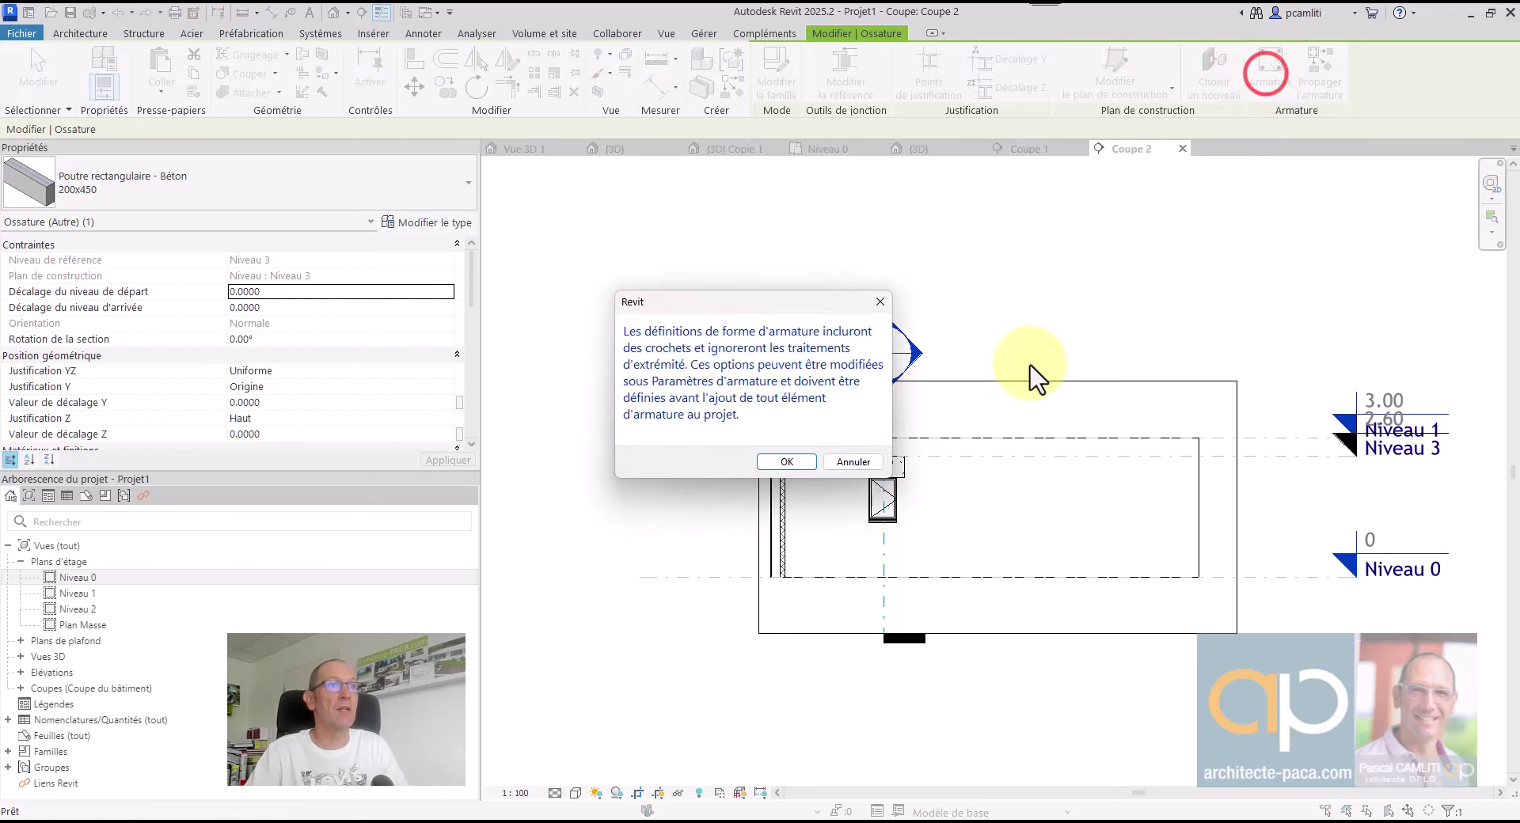
left_click_drag(823, 309, 1072, 187)
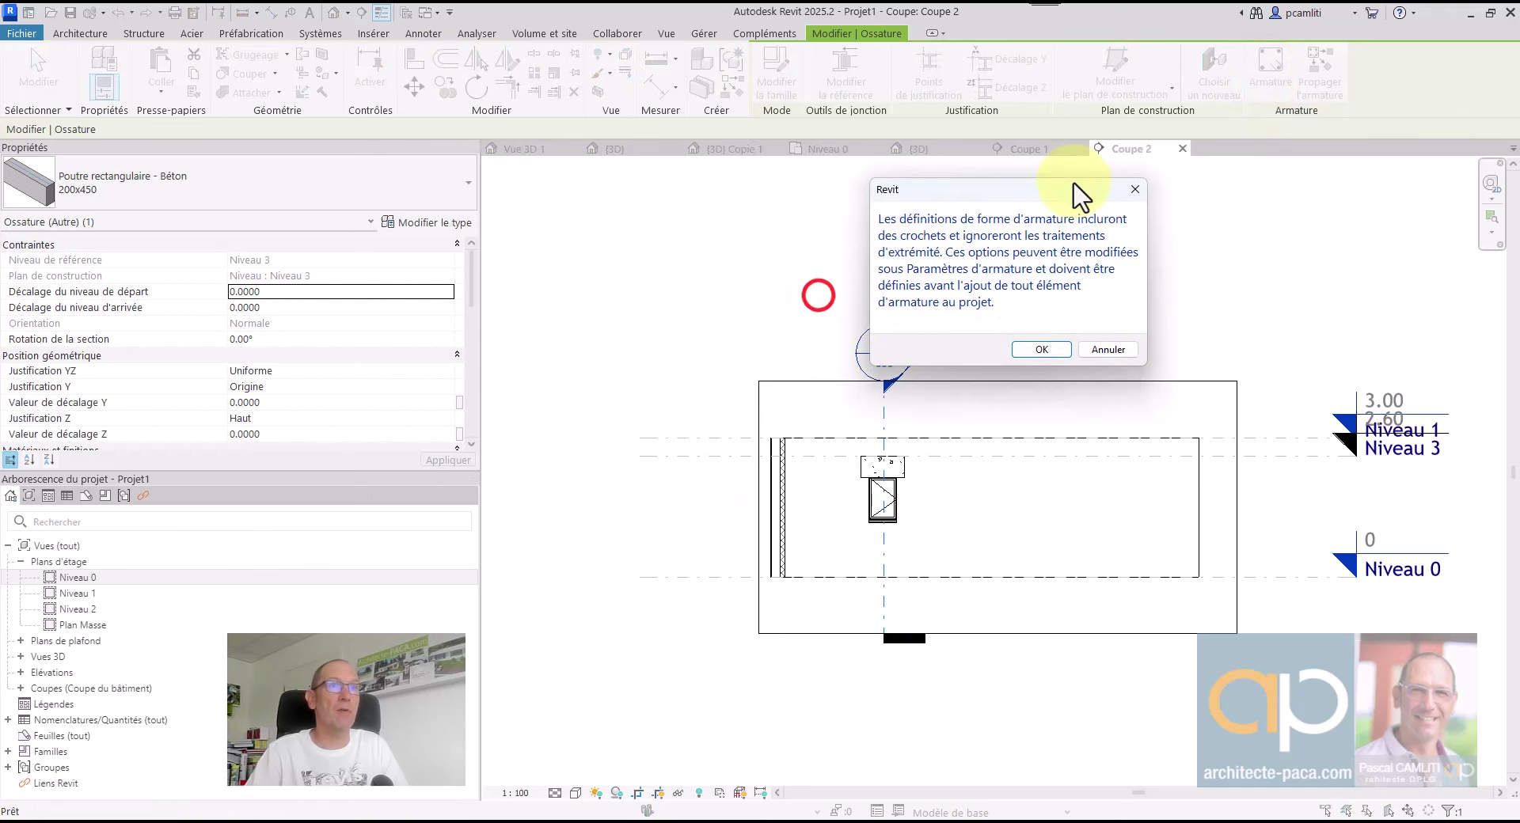
left_click(1053, 350)
left_click(785, 438)
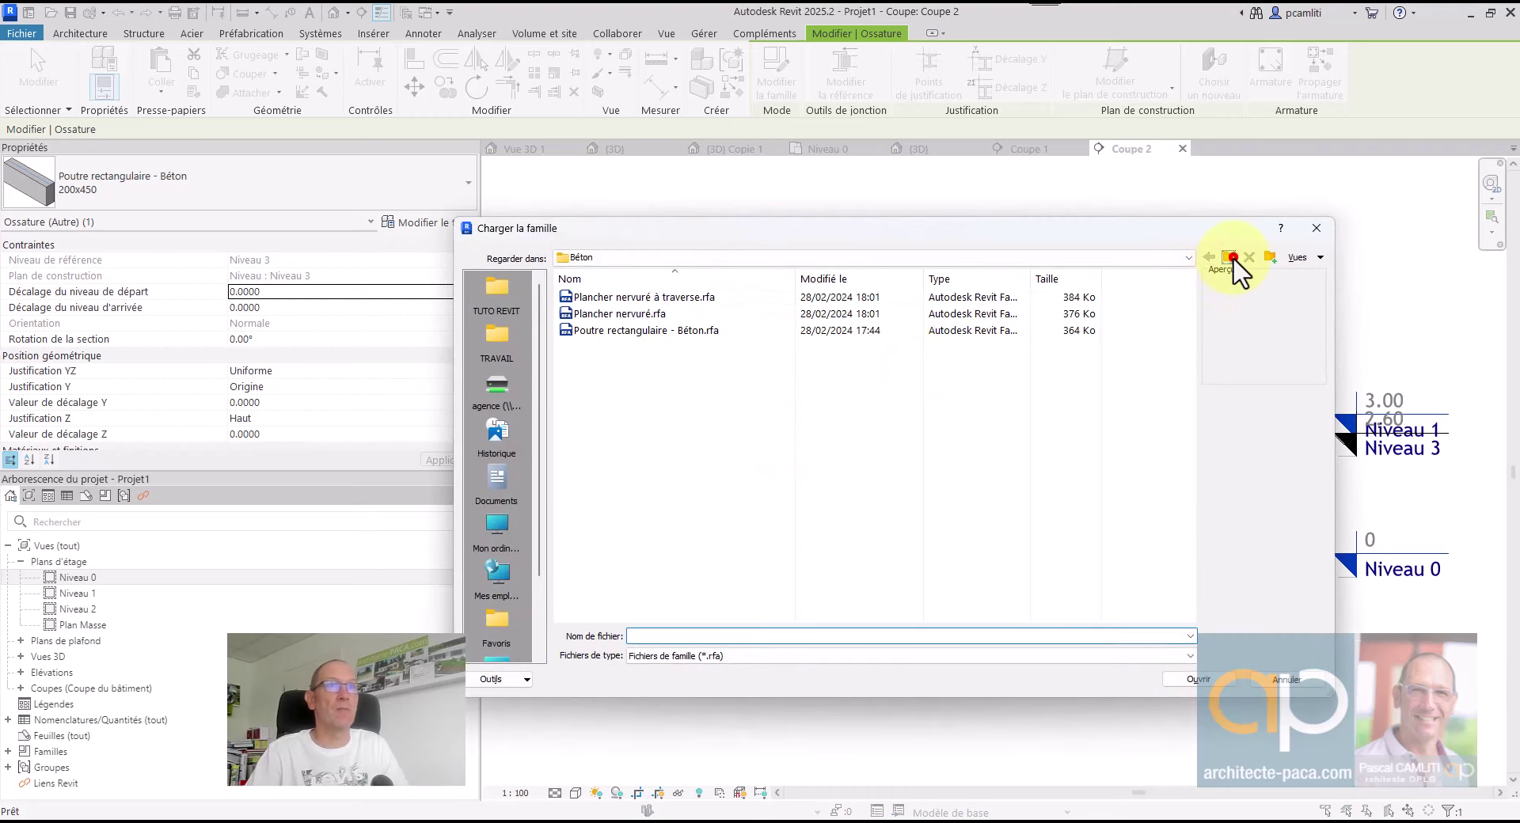
left_click(1229, 257)
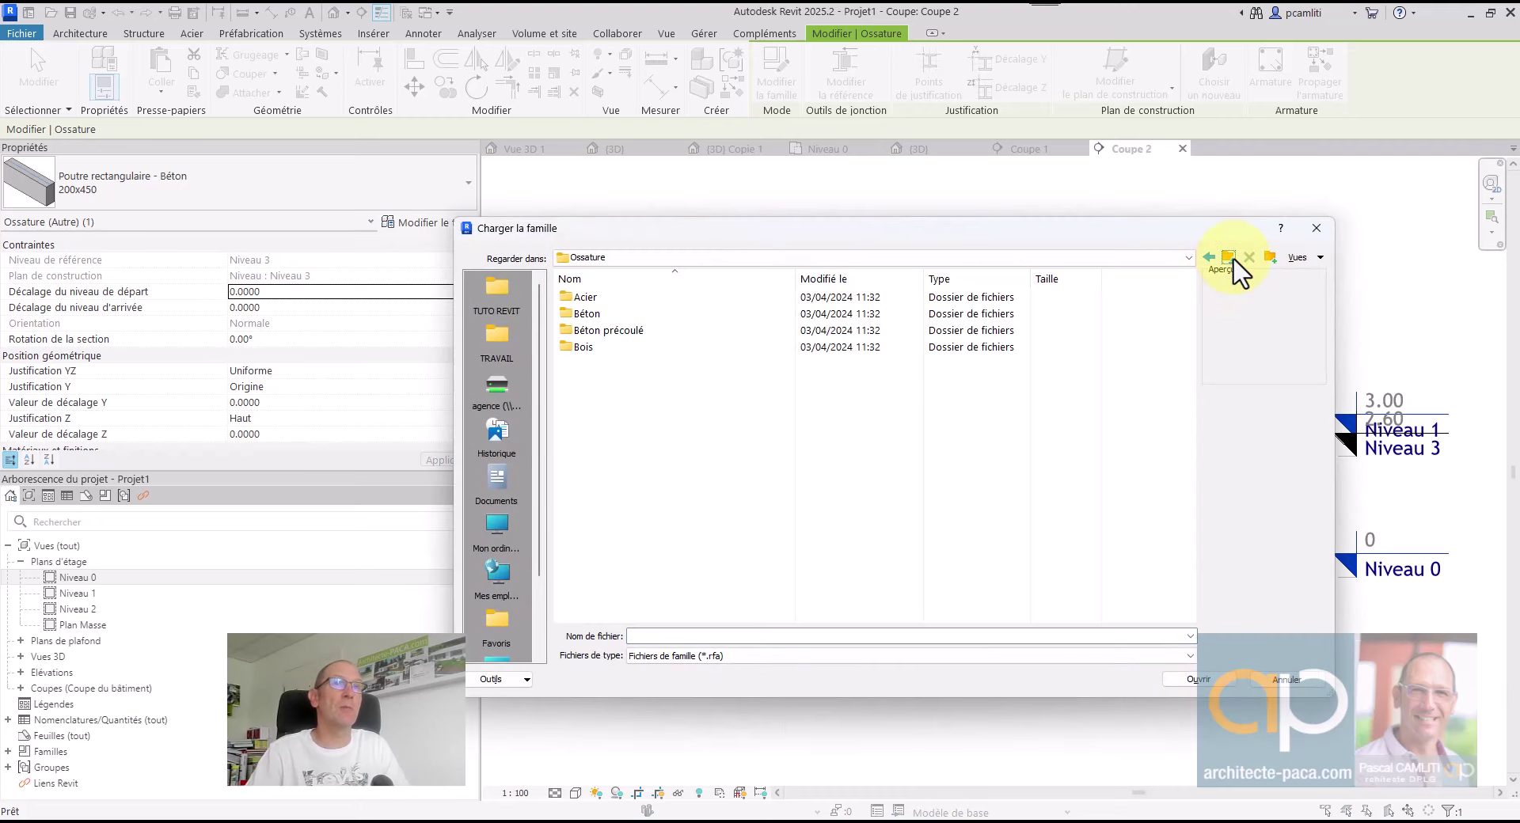
left_click(1232, 259)
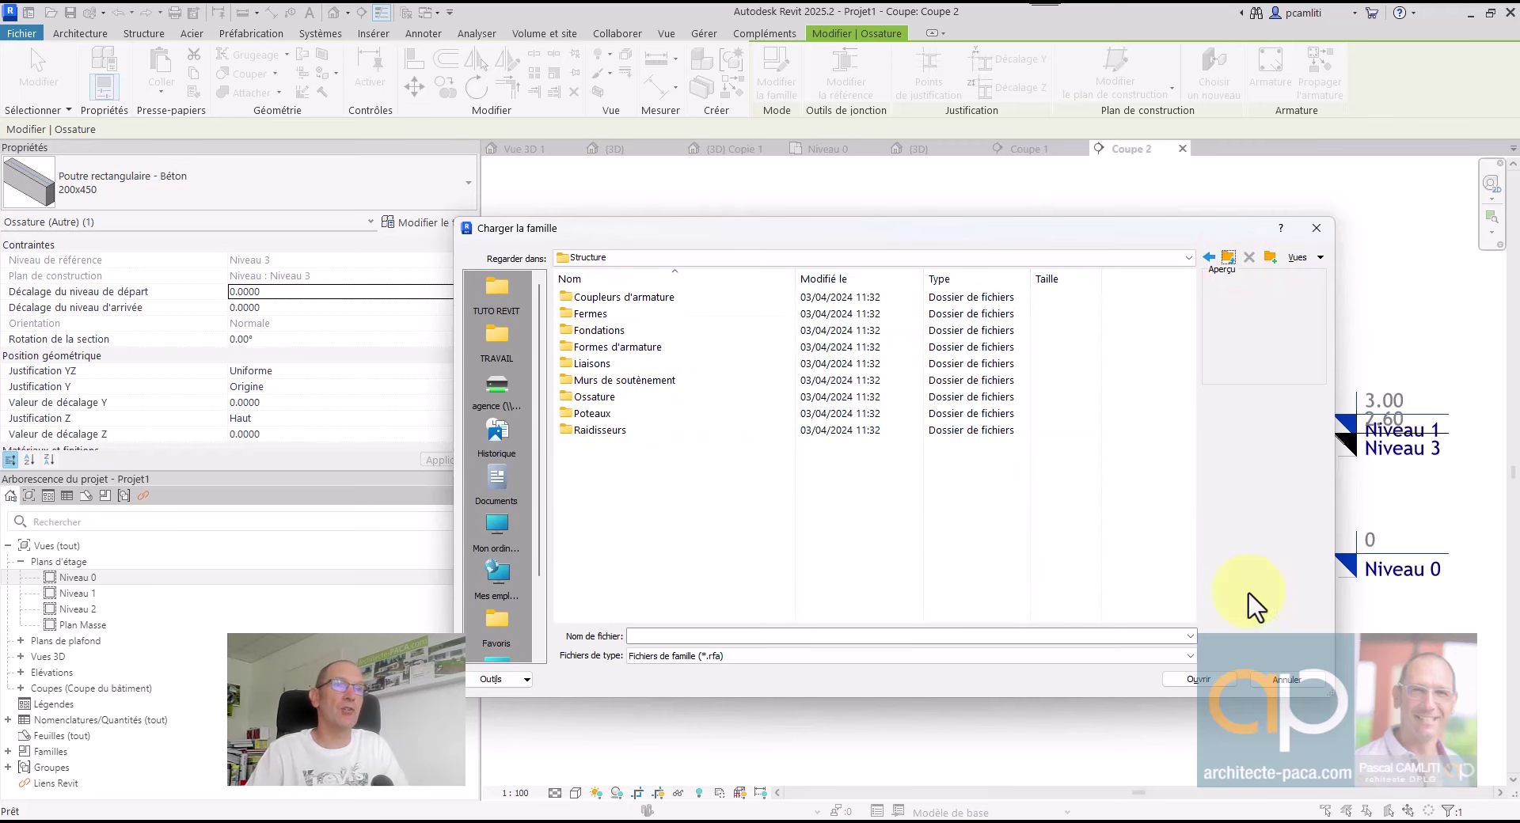
left_click(1298, 680)
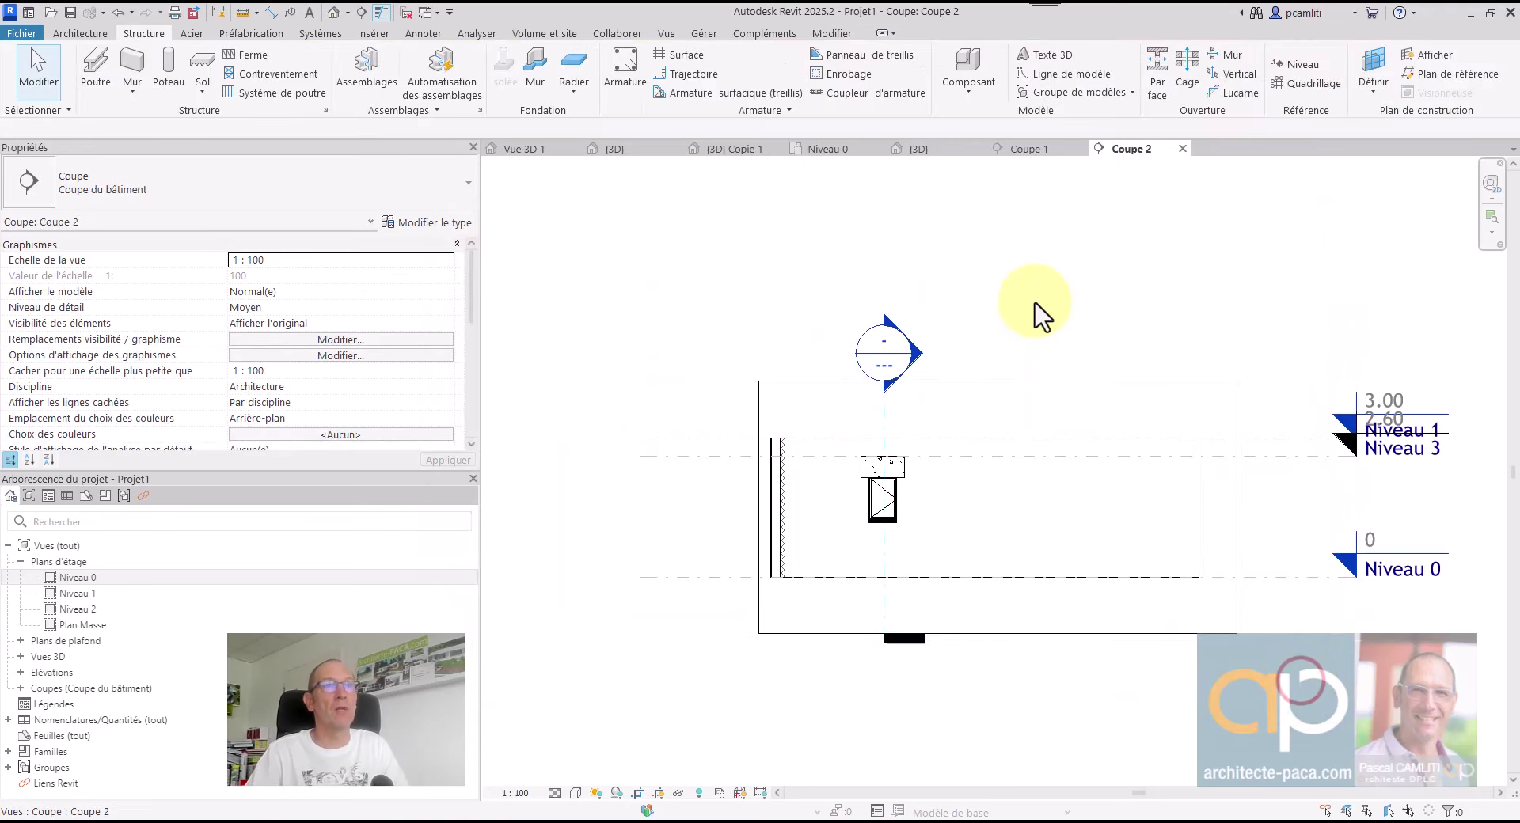
Create a new project from the Gabarit de structure template
left_click(27, 33)
left_click(98, 92)
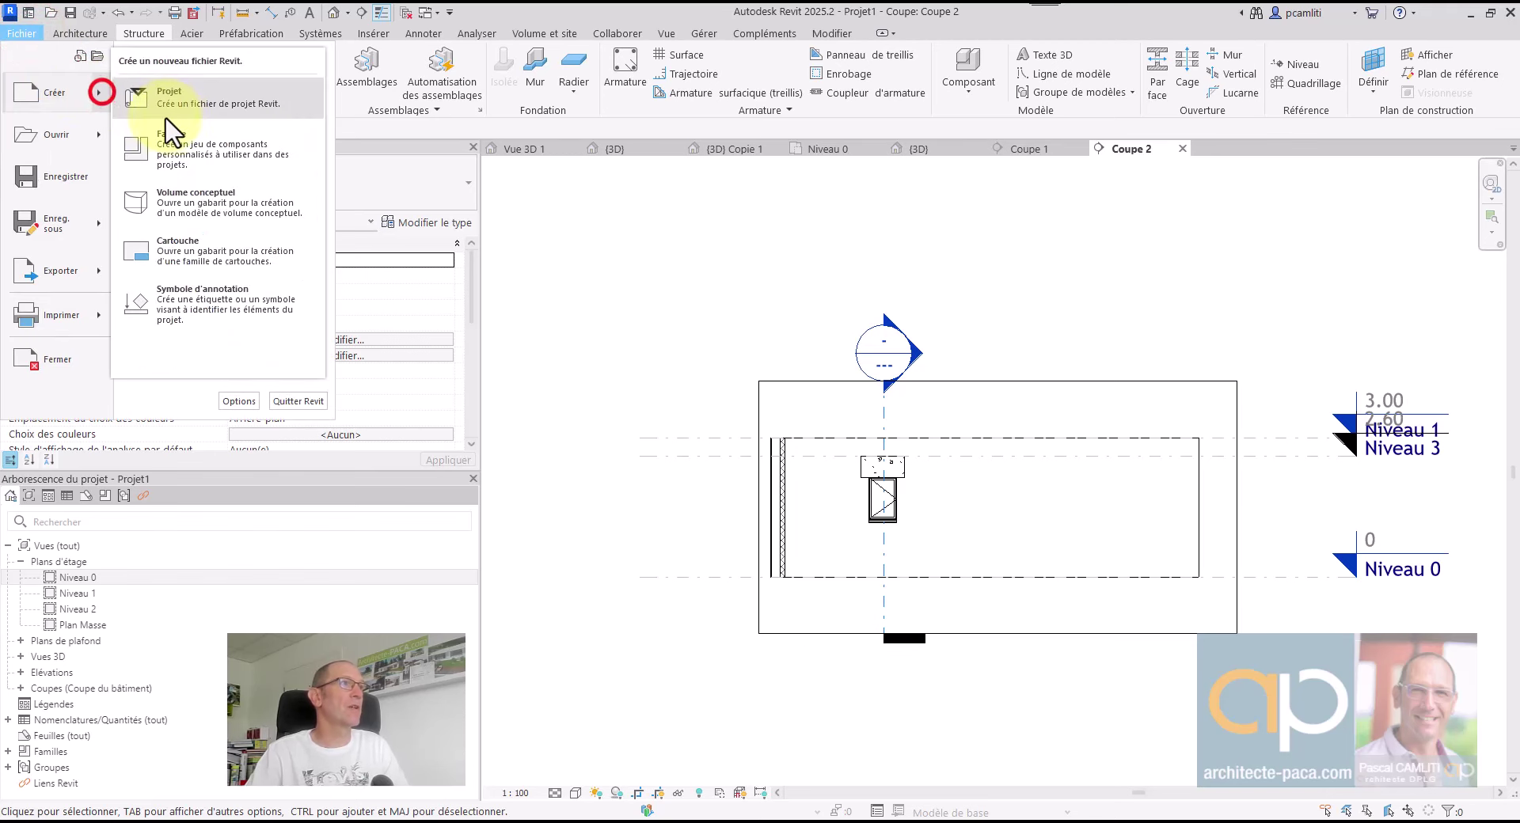
left_click(180, 109)
left_click(551, 307)
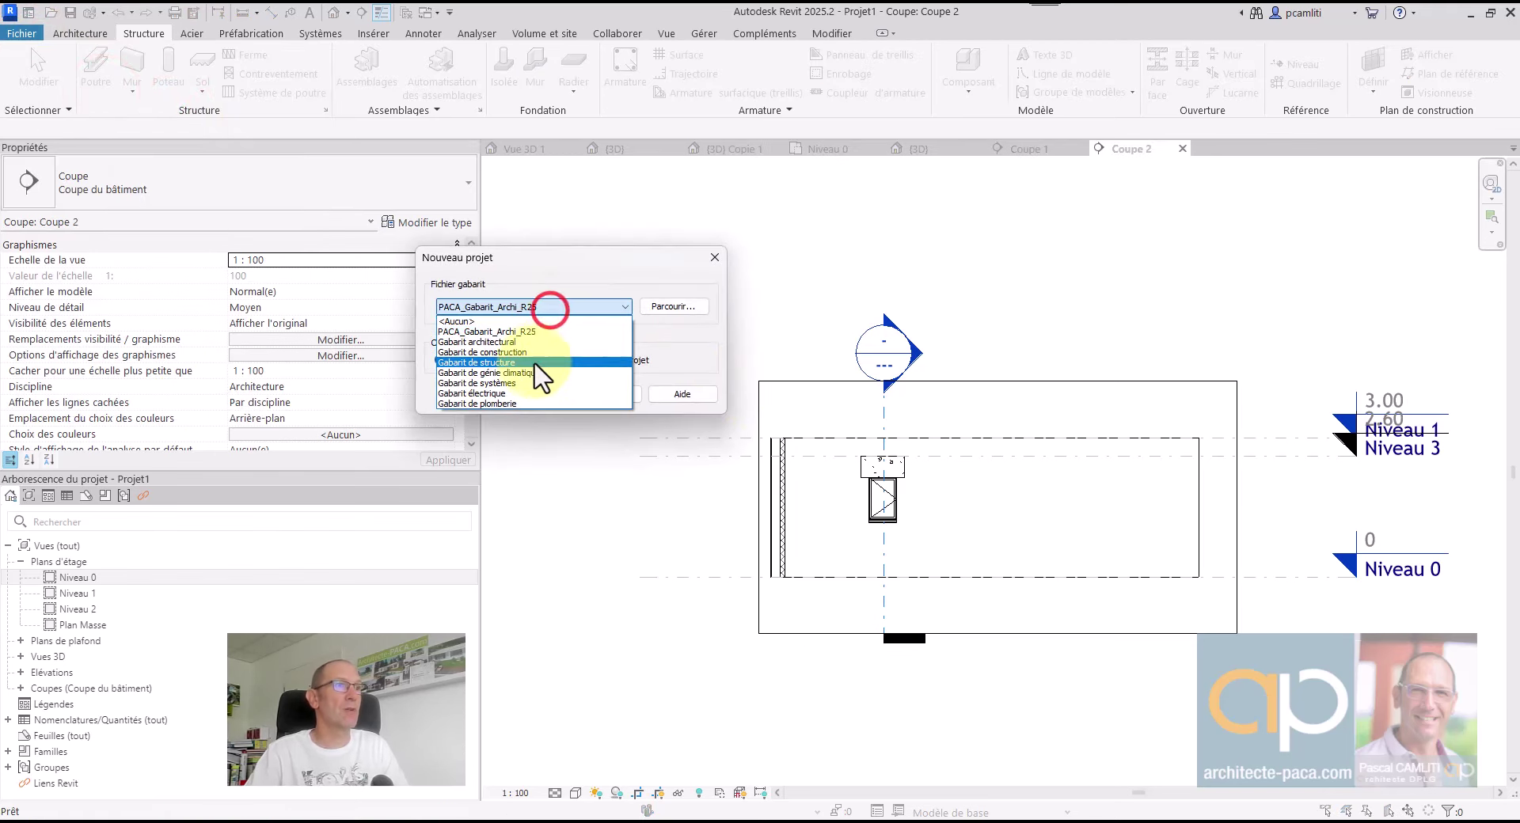
left_click(541, 363)
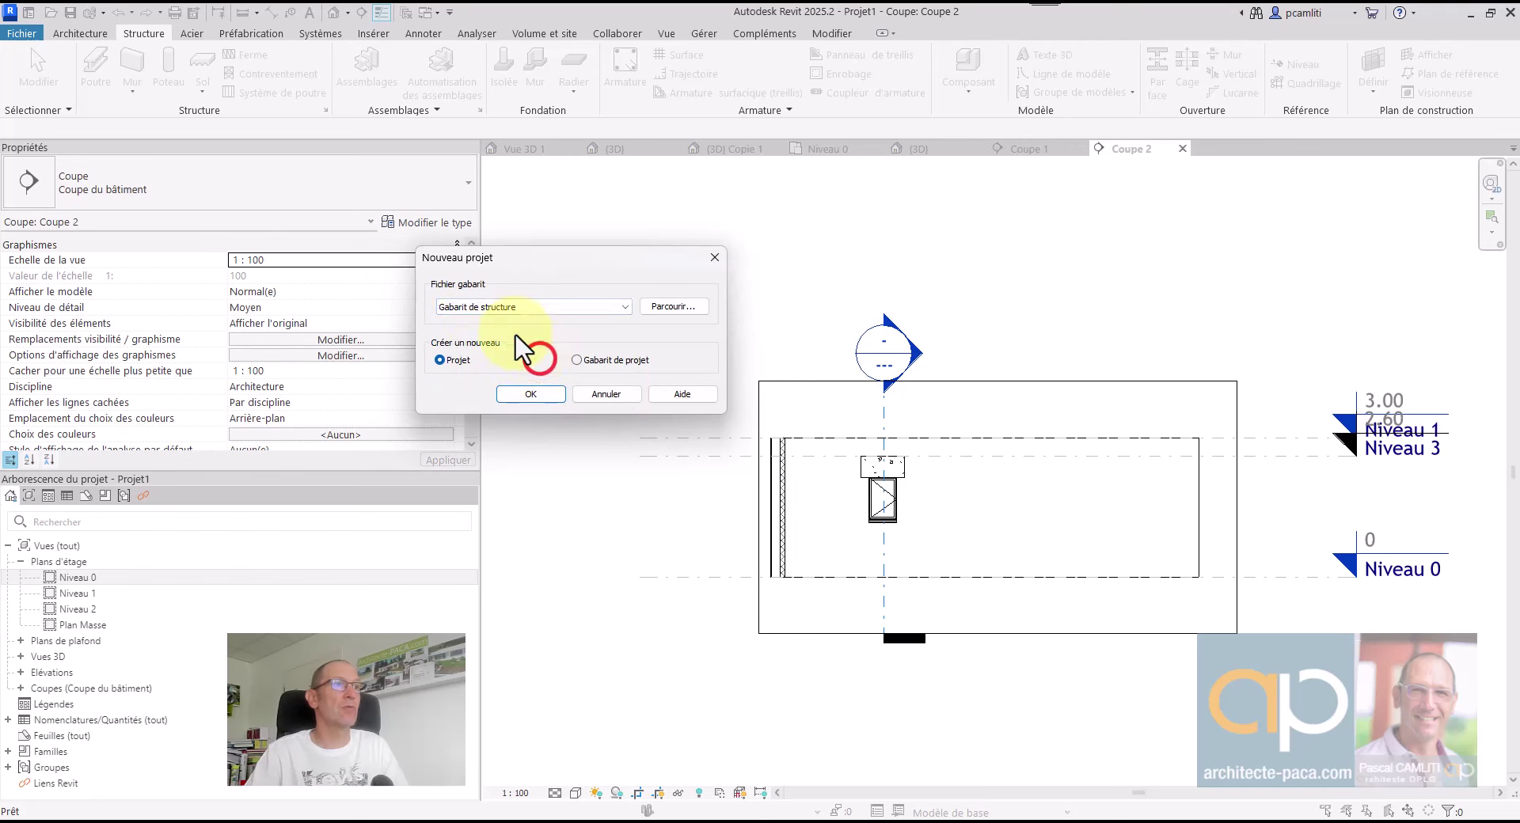
left_click(532, 394)
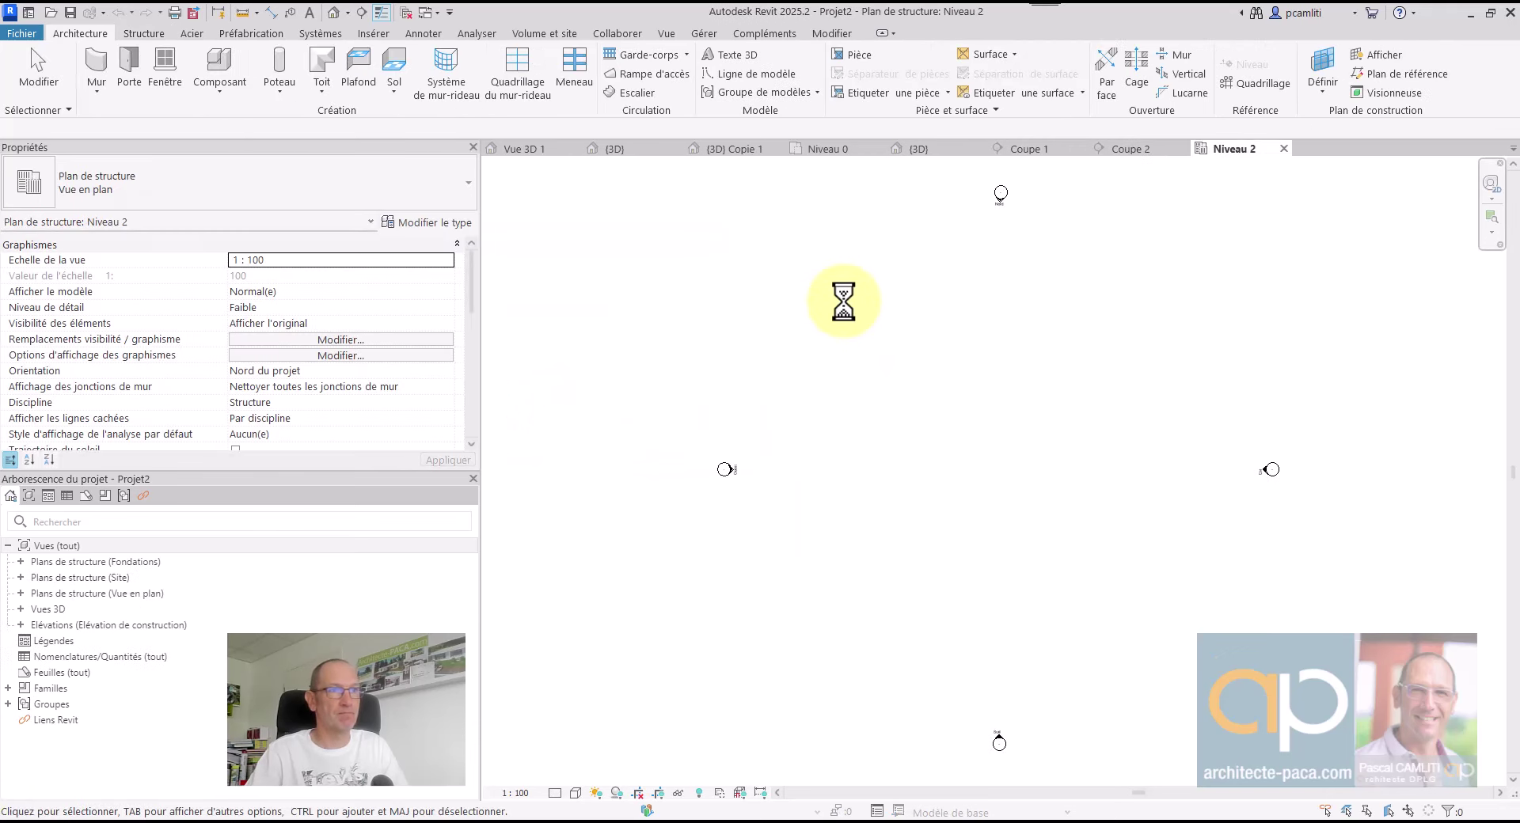
In Projet1's Coupe 1 view, set up a project standards transfer from 253-linteau-beton-armatures.rvt with only Paramètres d'armature selected
left_click(647, 151)
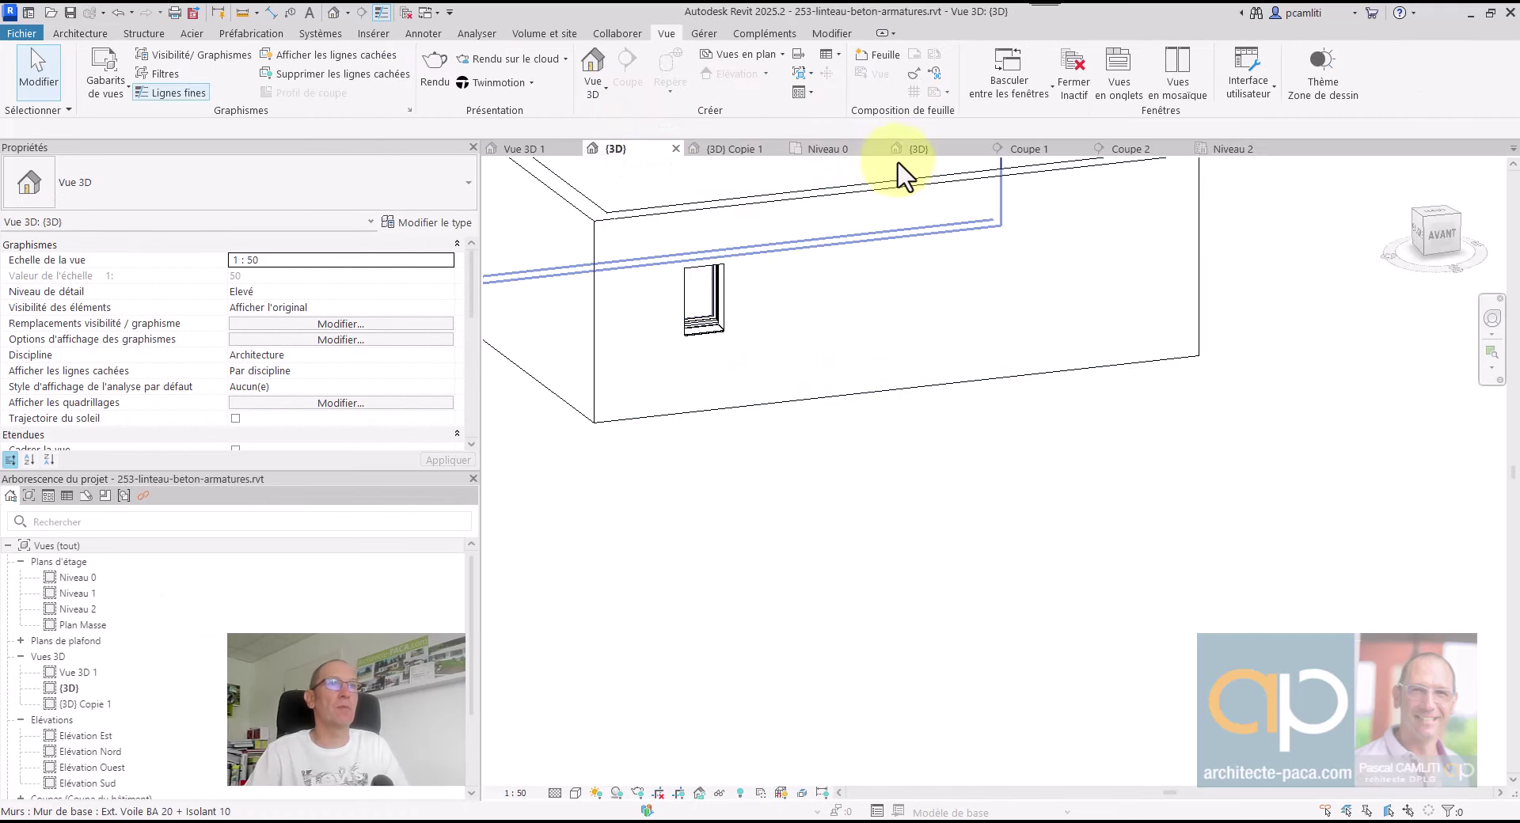
left_click(1036, 153)
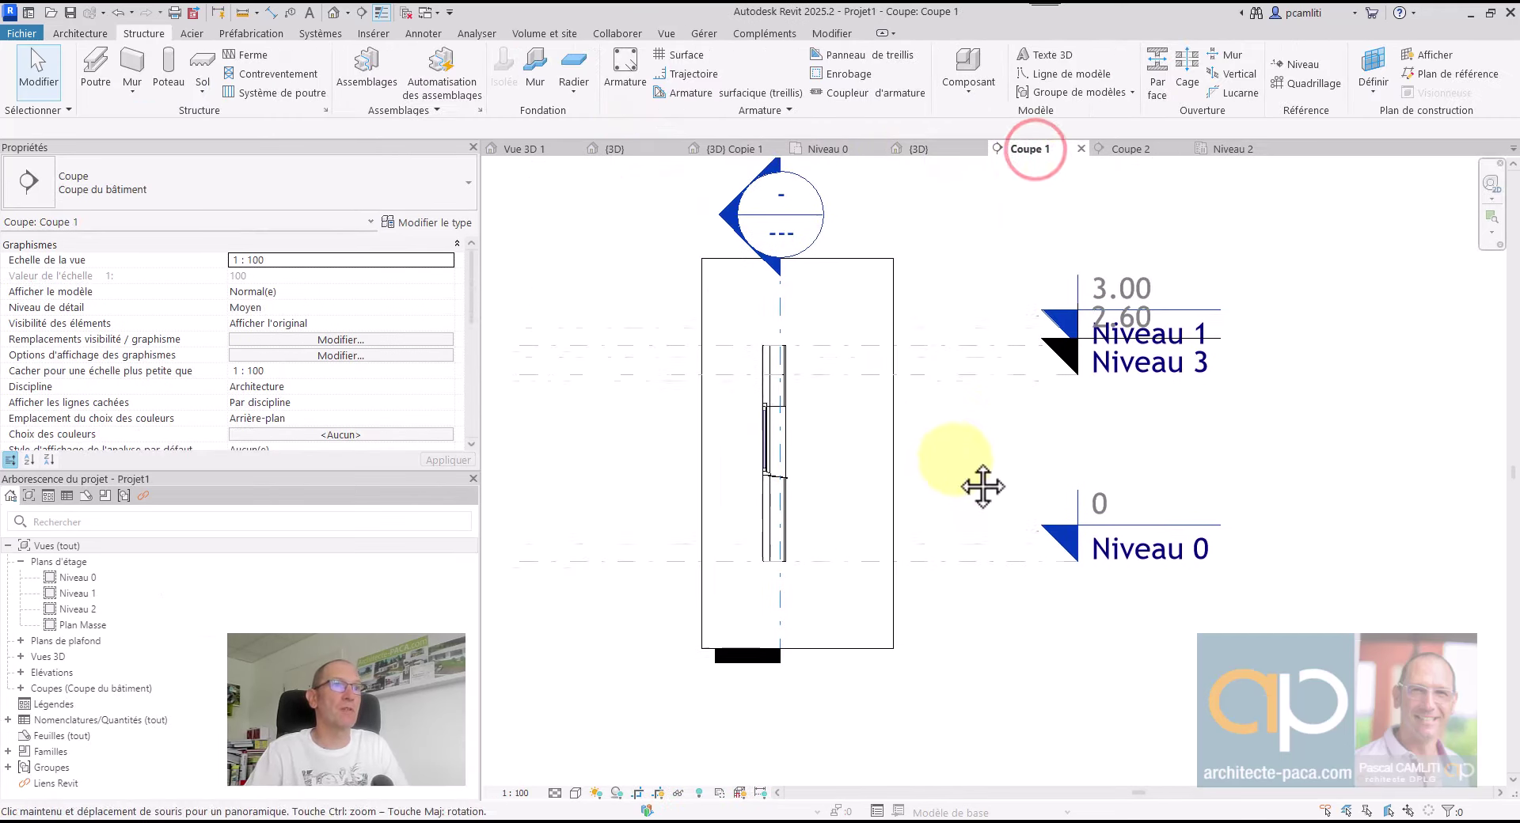
left_click(707, 34)
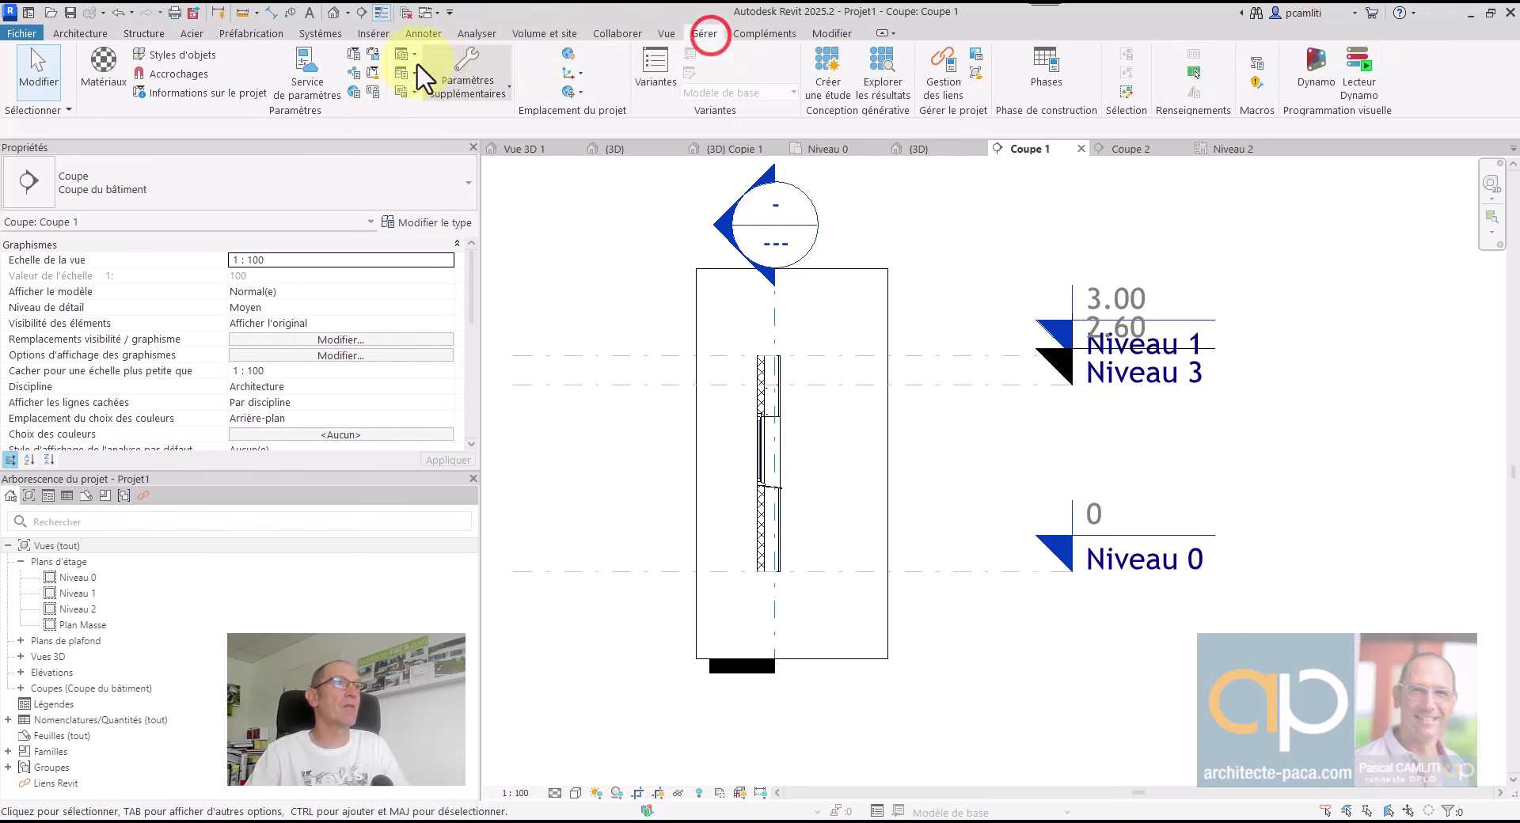
left_click(373, 57)
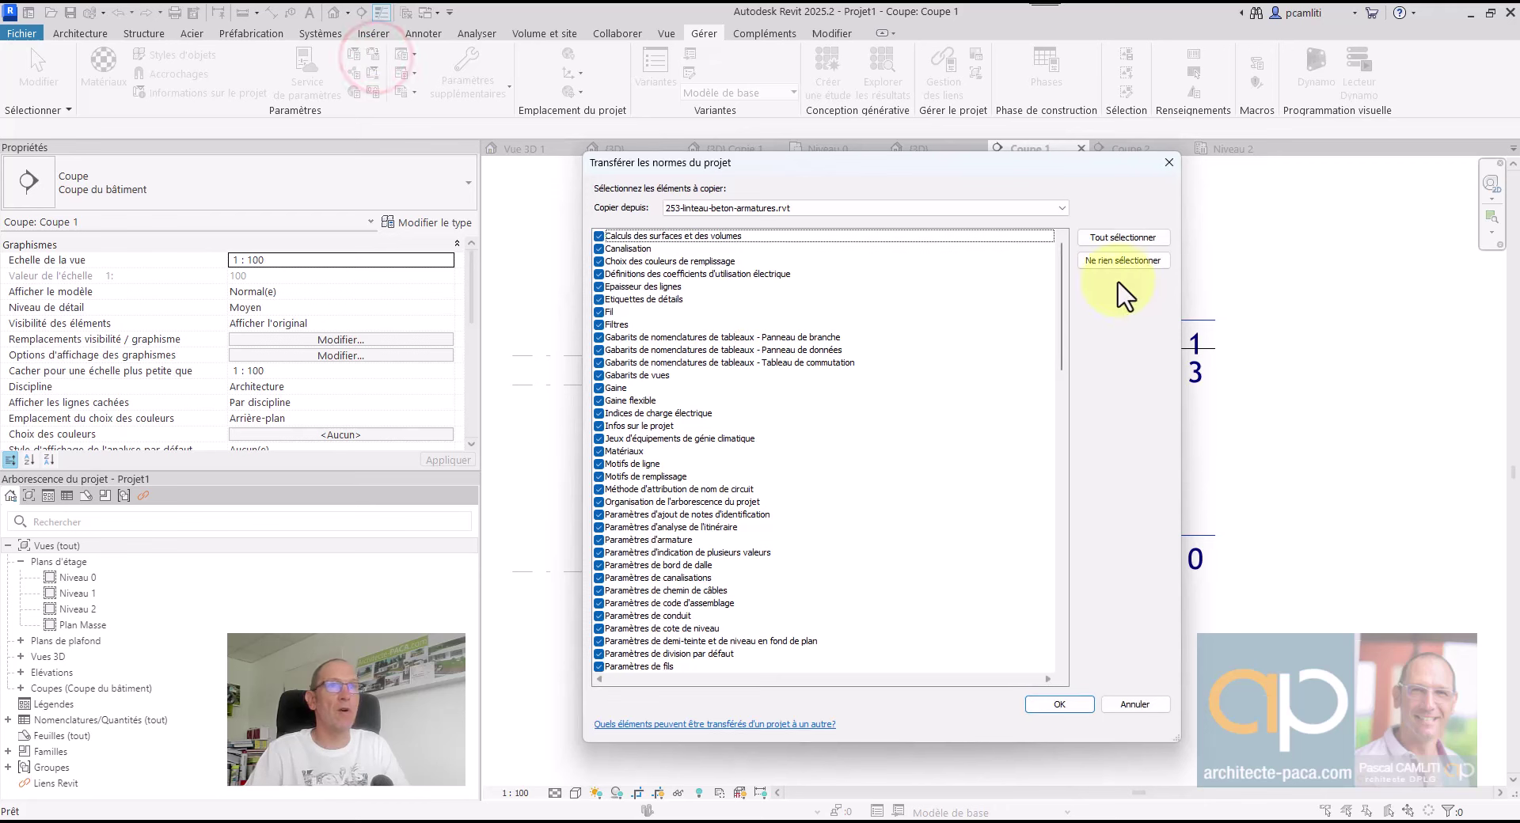
left_click(1131, 264)
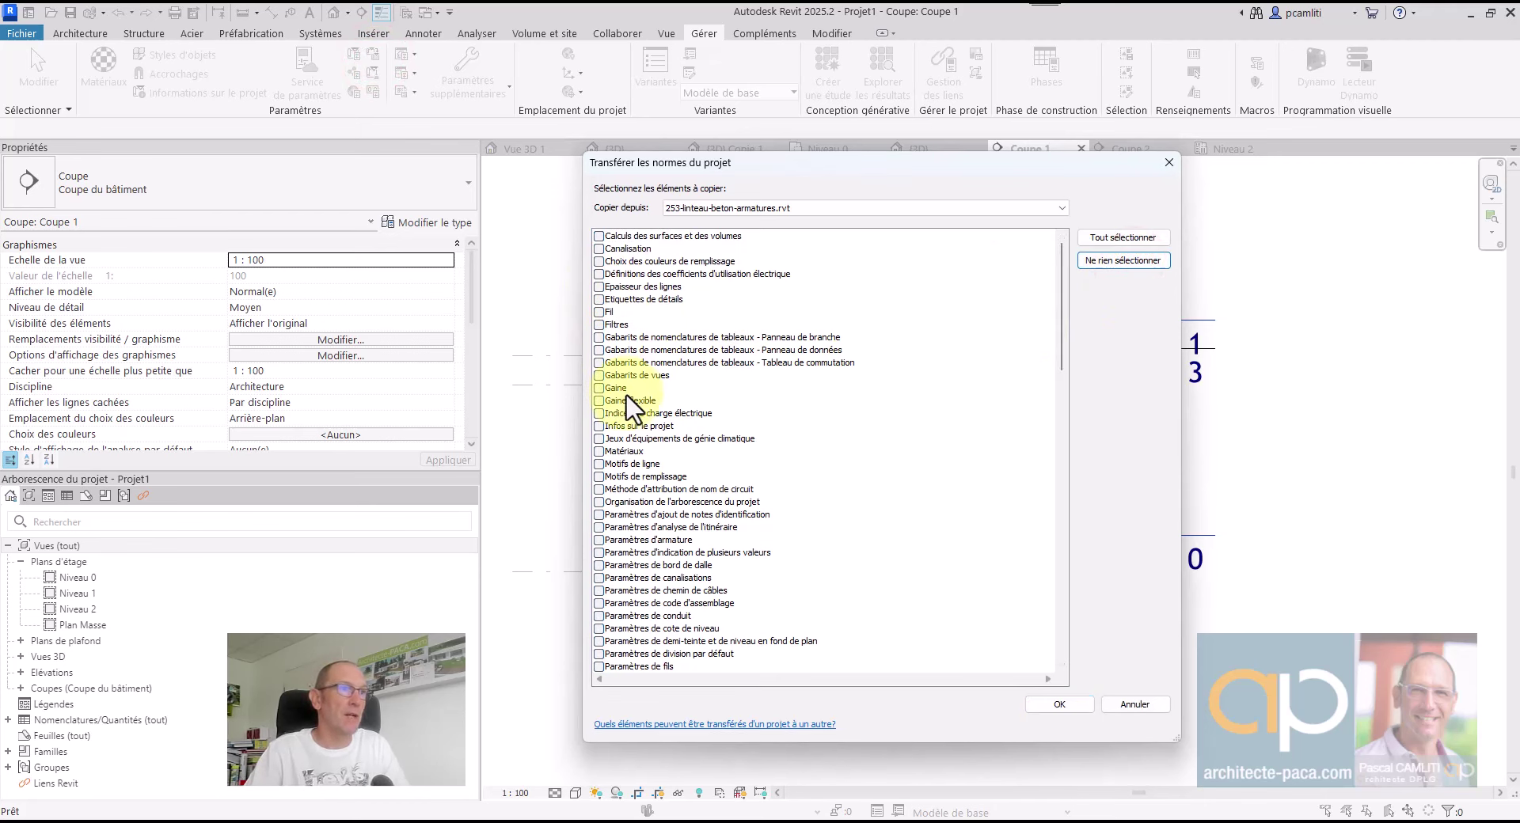
left_click(599, 540)
Include Types d'annotation multi-armature and Types d'armatures in the standards transfer, and run it, replacing the duplicate types
scroll(694, 494, "down", 1)
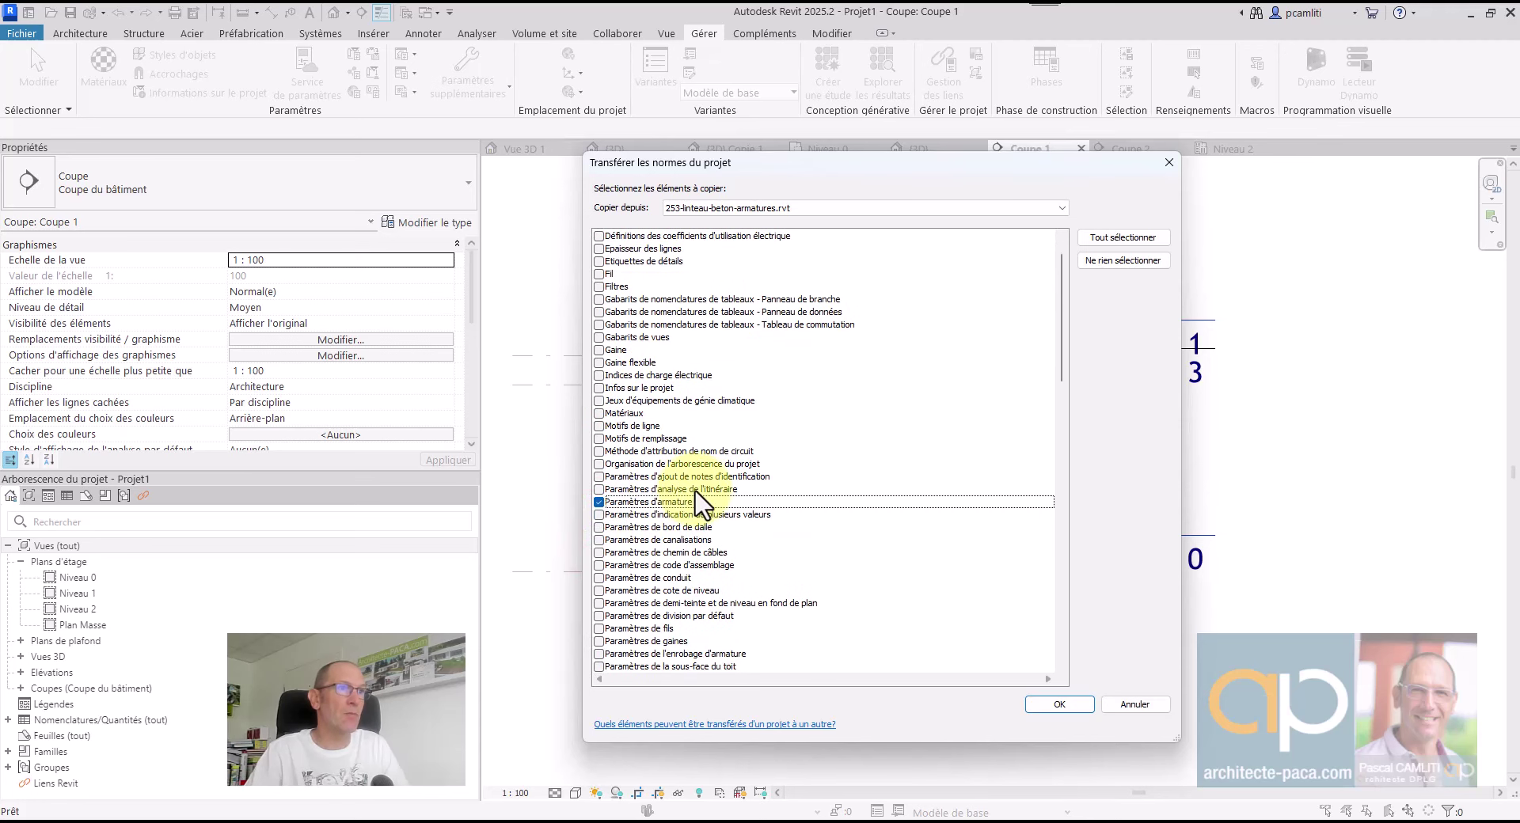
scroll(696, 500, "down", 14)
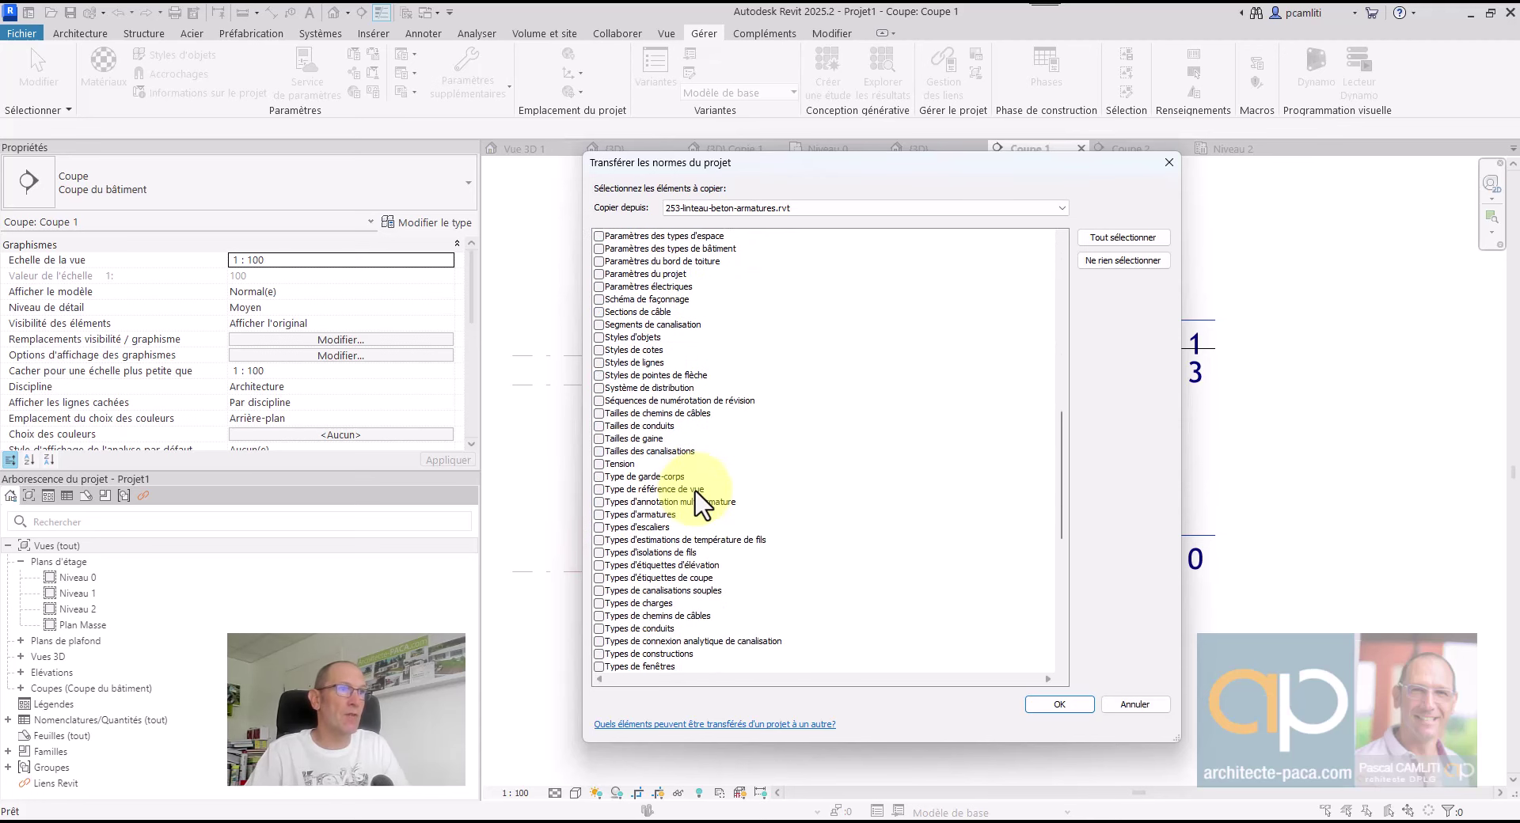
scroll(619, 443, "down", 1)
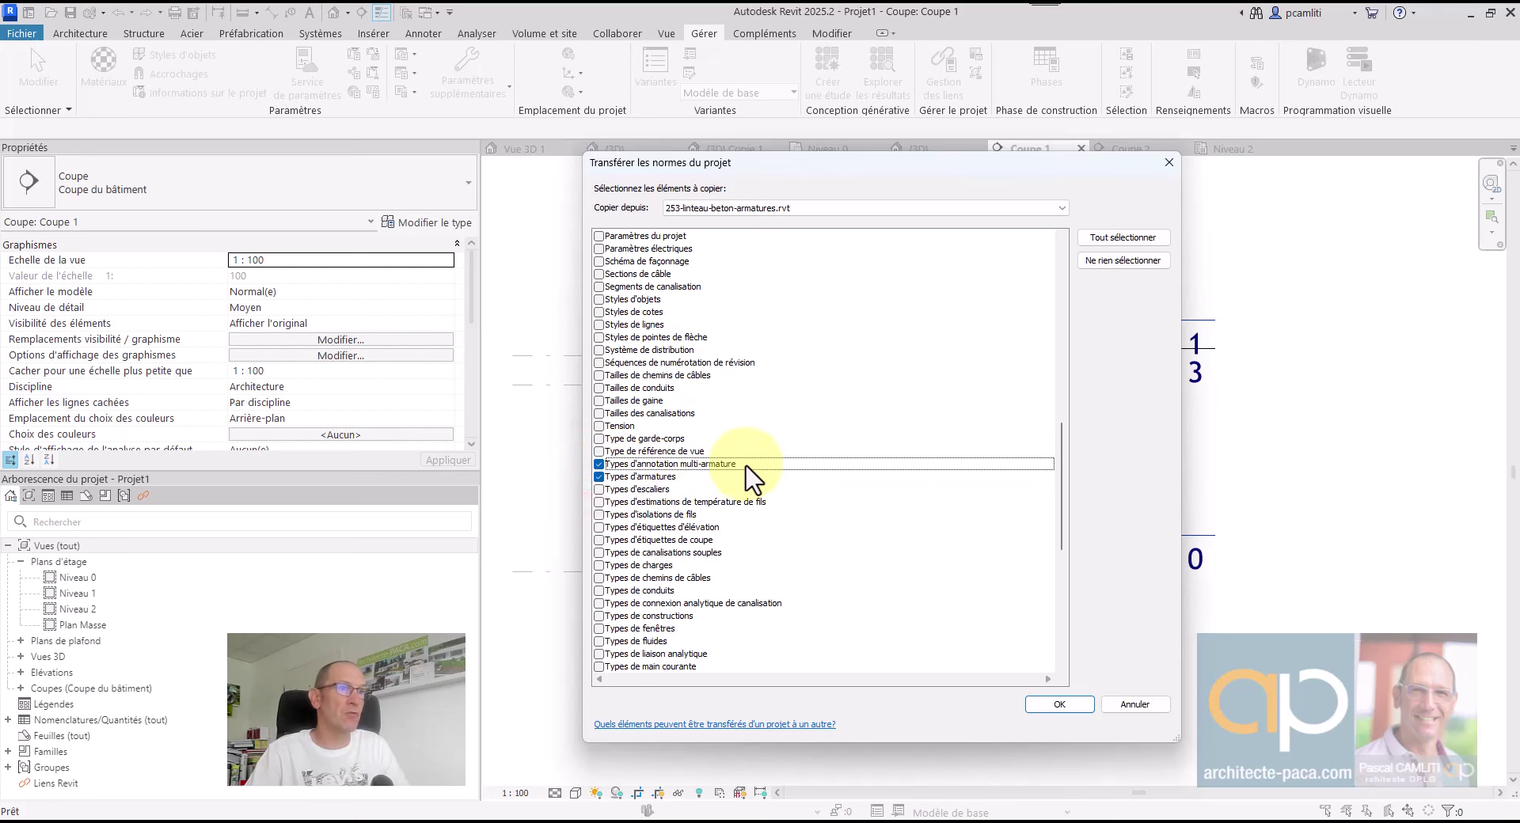
scroll(754, 479, "down", 4)
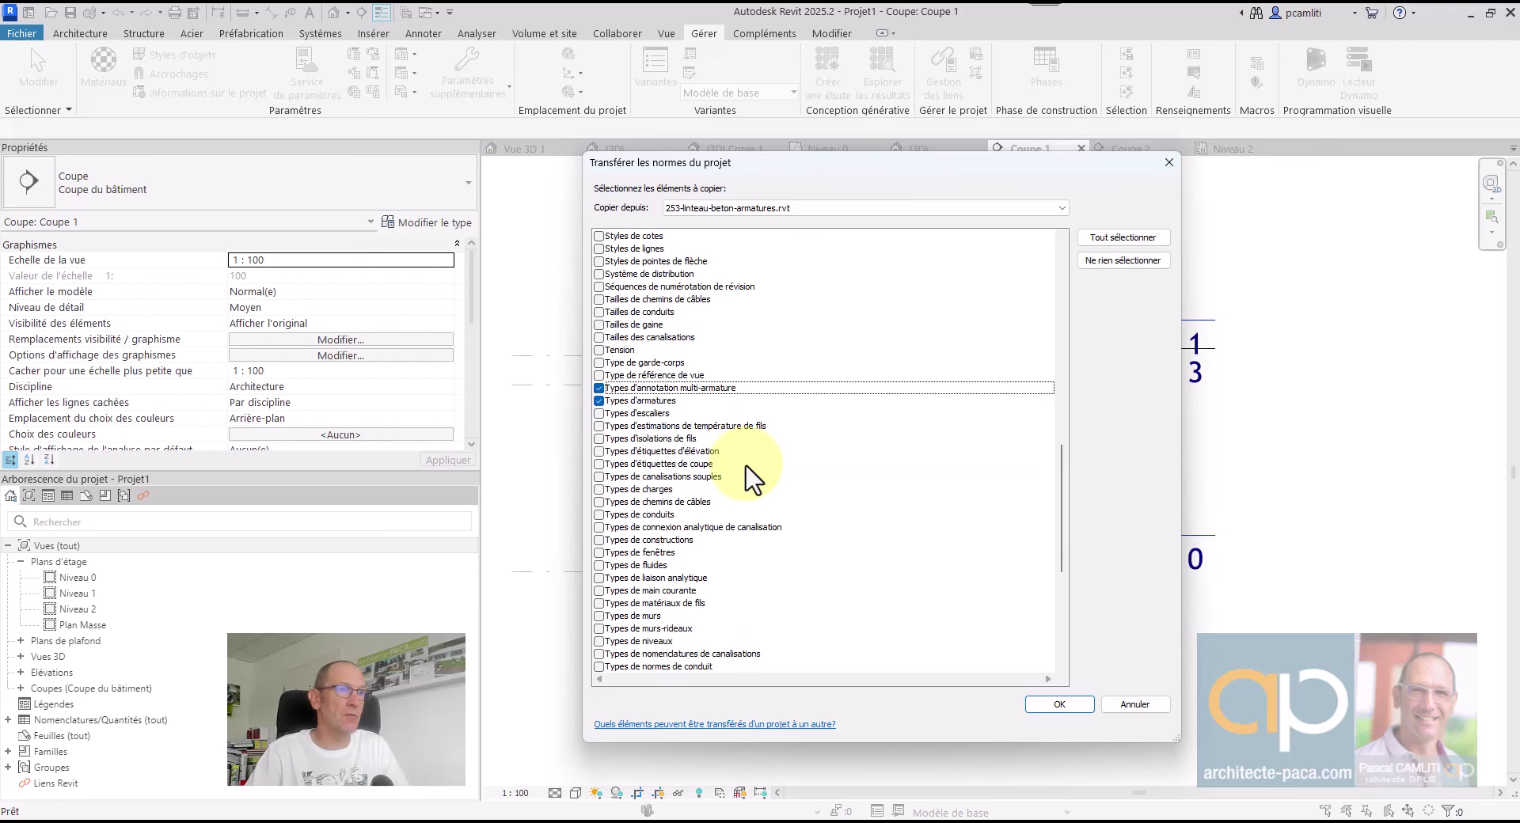
scroll(753, 479, "down", 2)
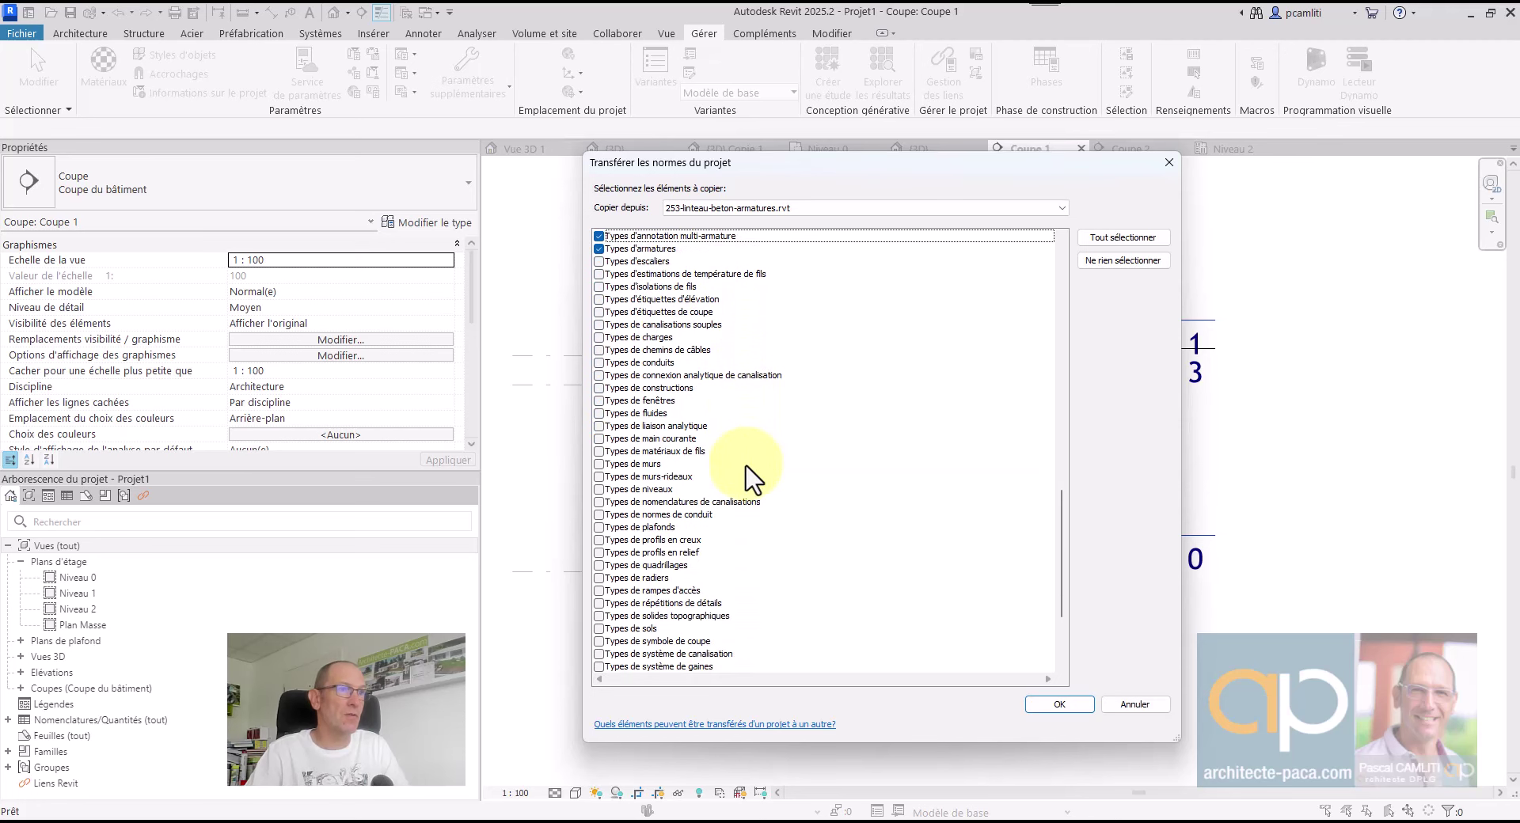
scroll(754, 479, "down", 4)
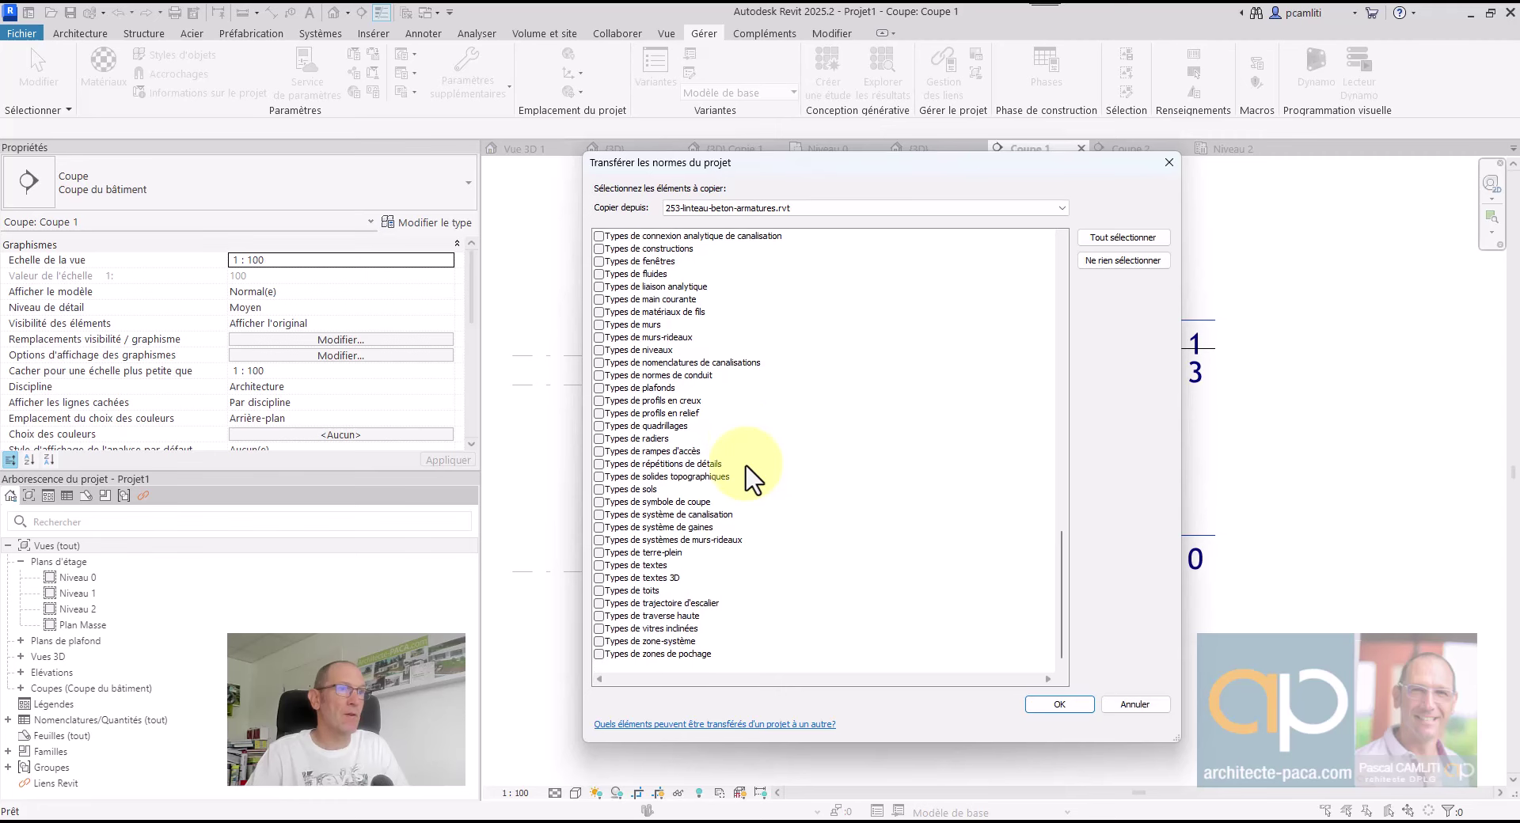
left_click(1059, 707)
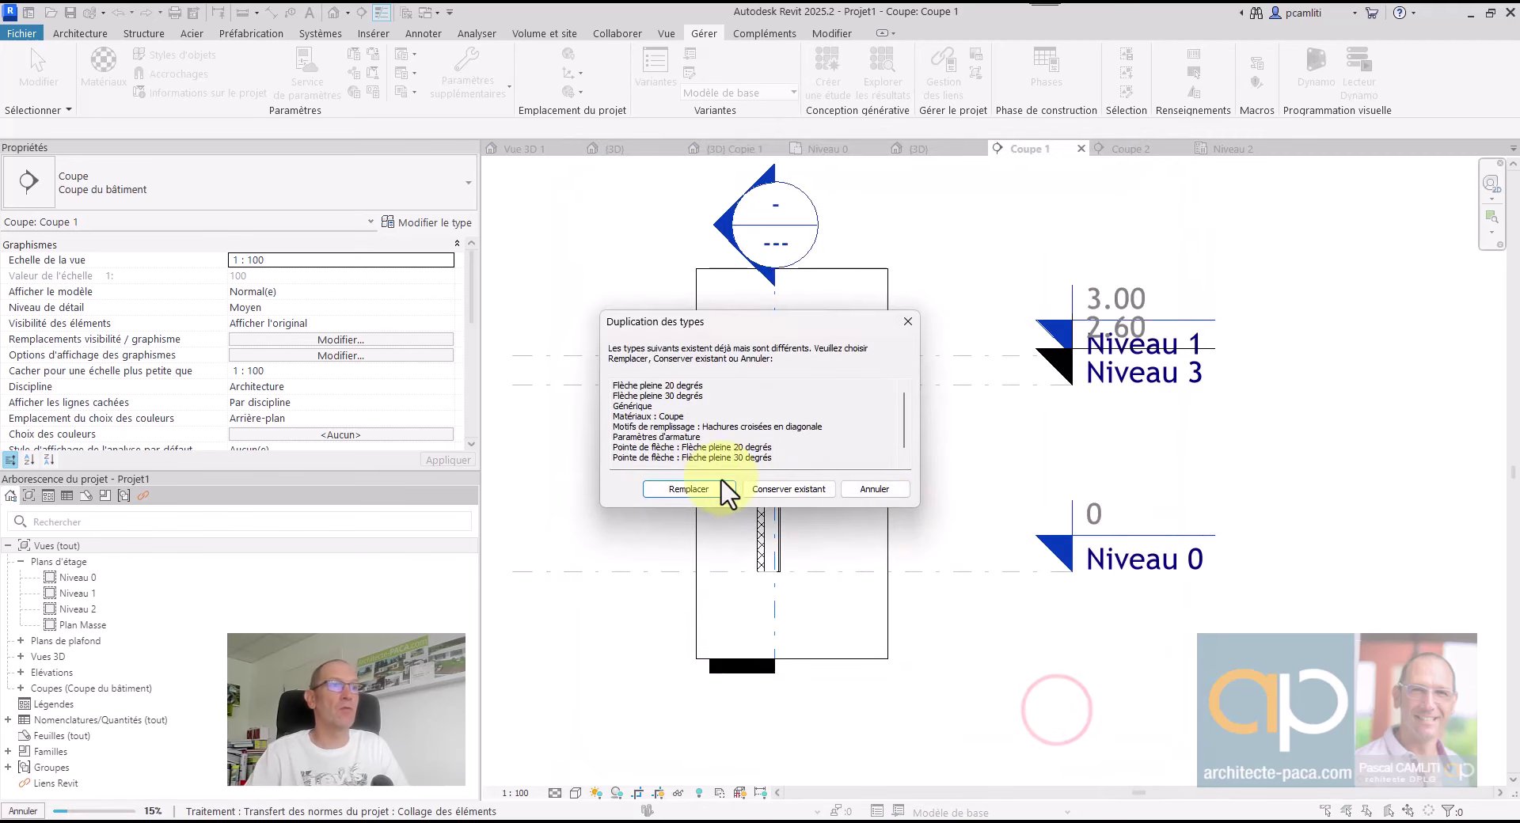
left_click(686, 490)
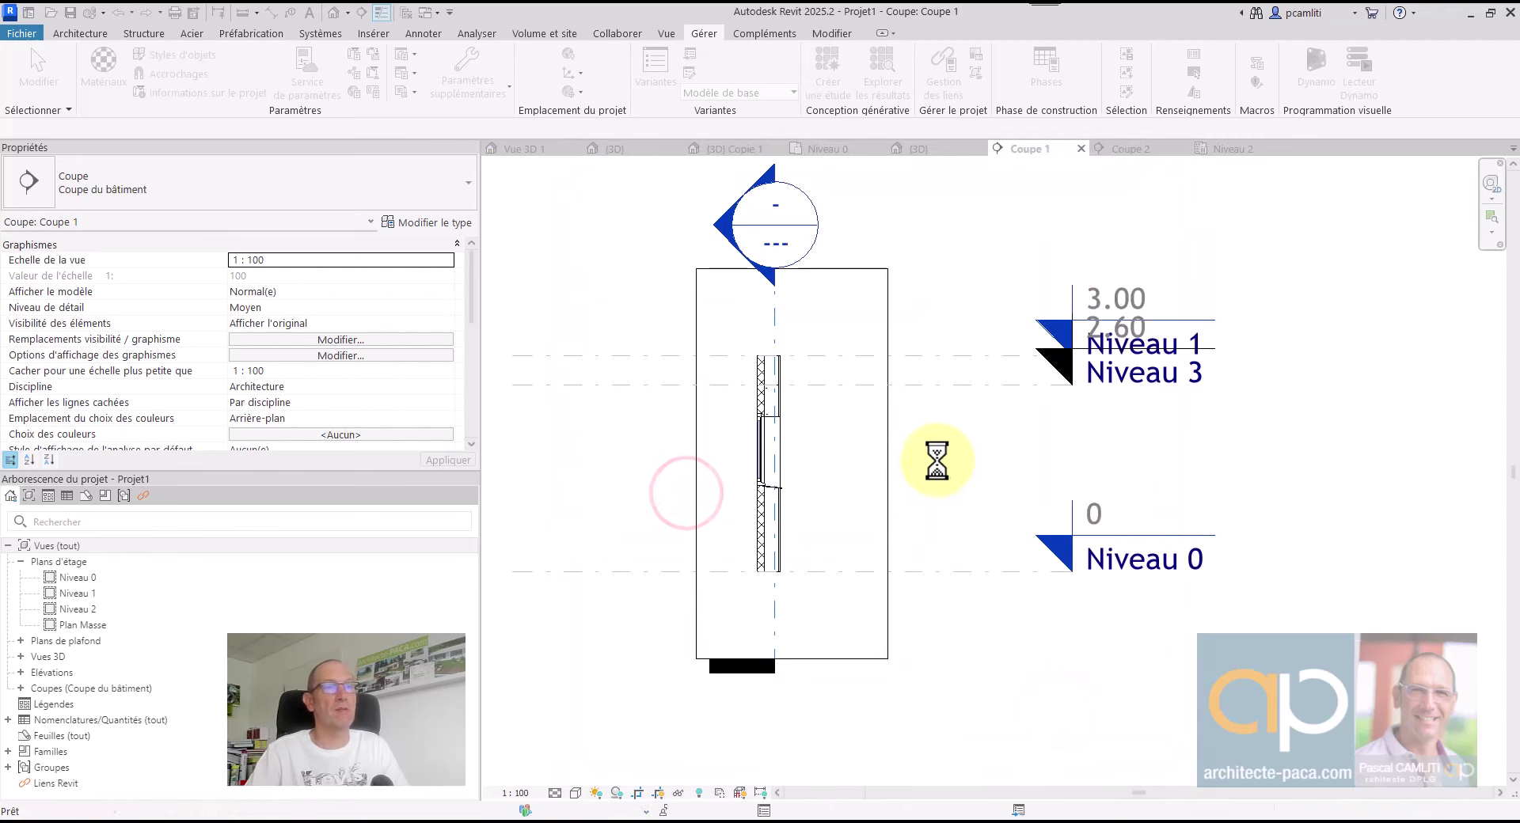
left_click(775, 408)
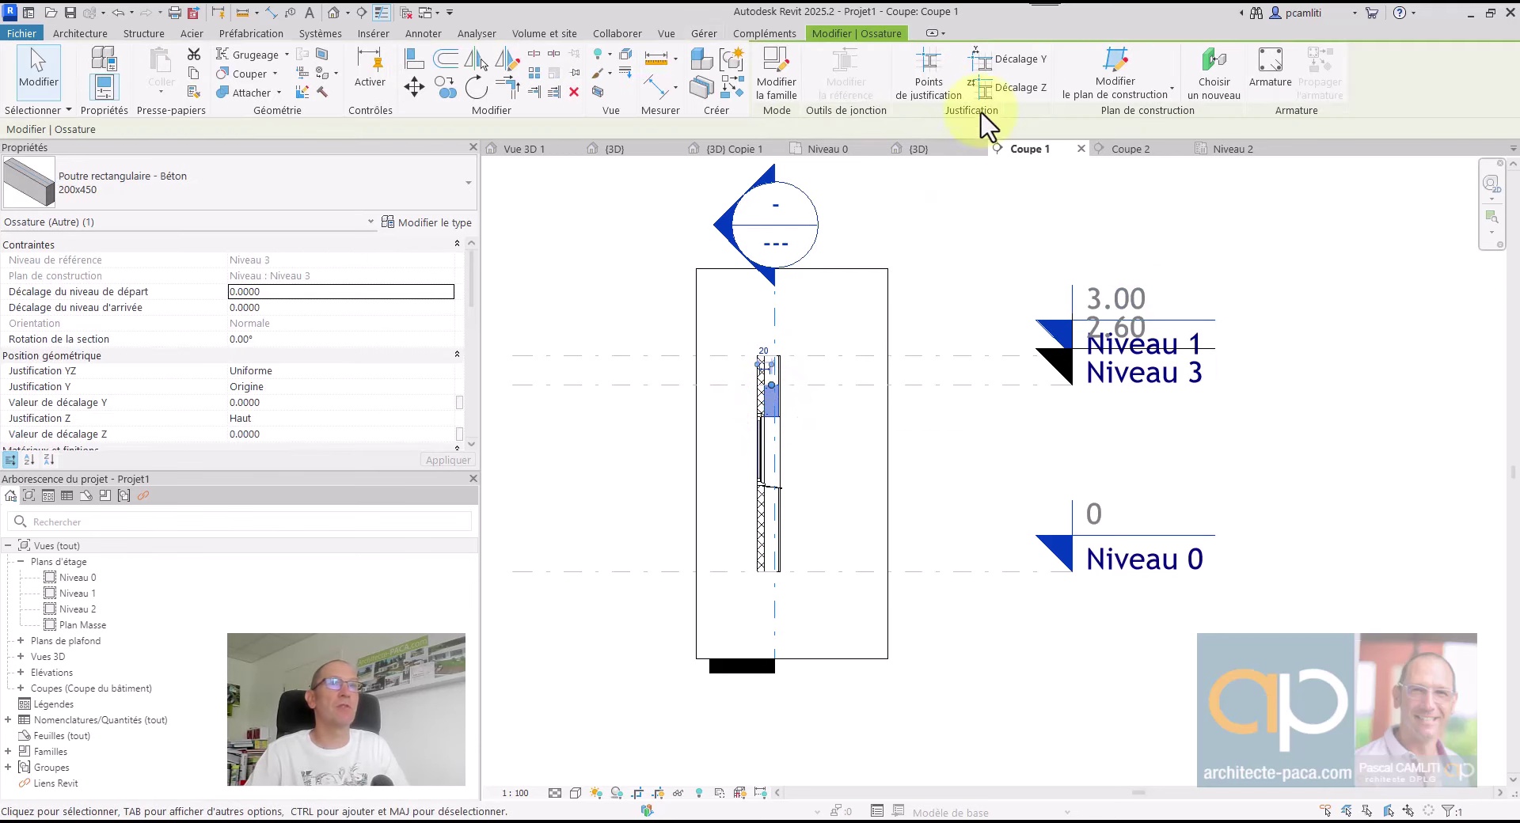
left_click(1270, 87)
left_click(776, 456)
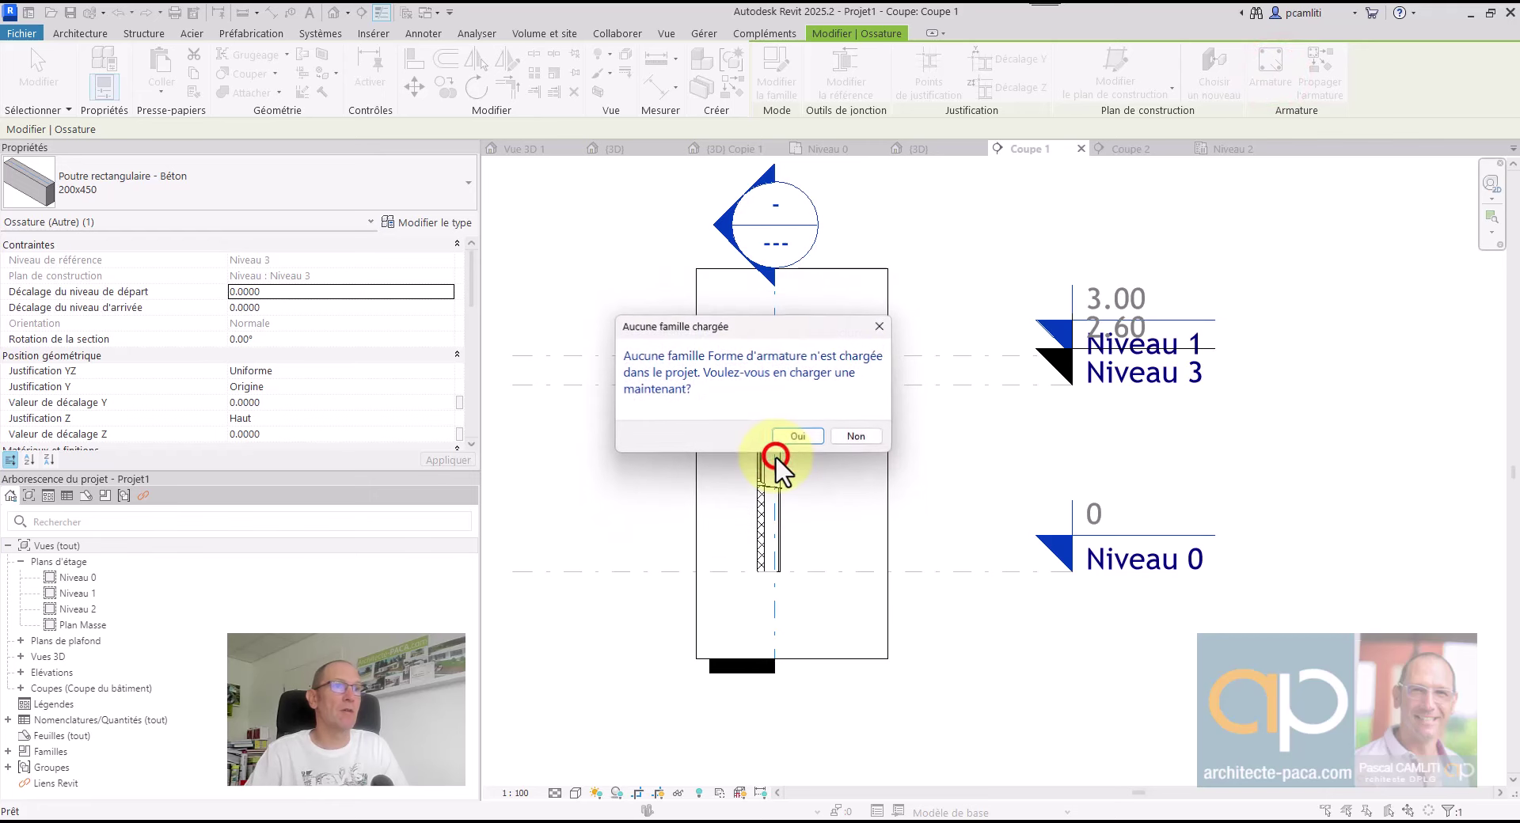
left_click(789, 436)
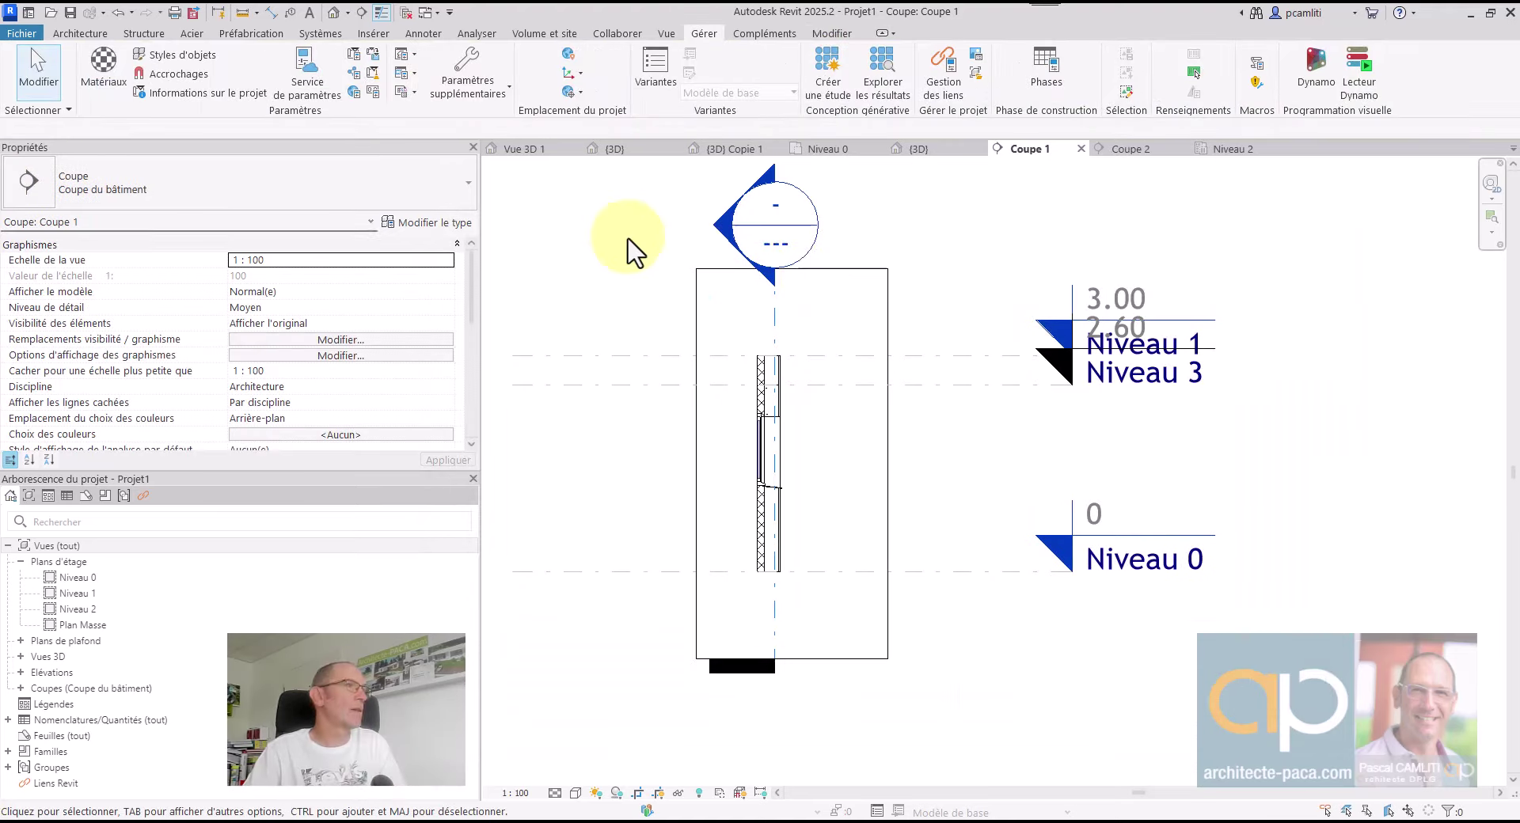
left_click(966, 260)
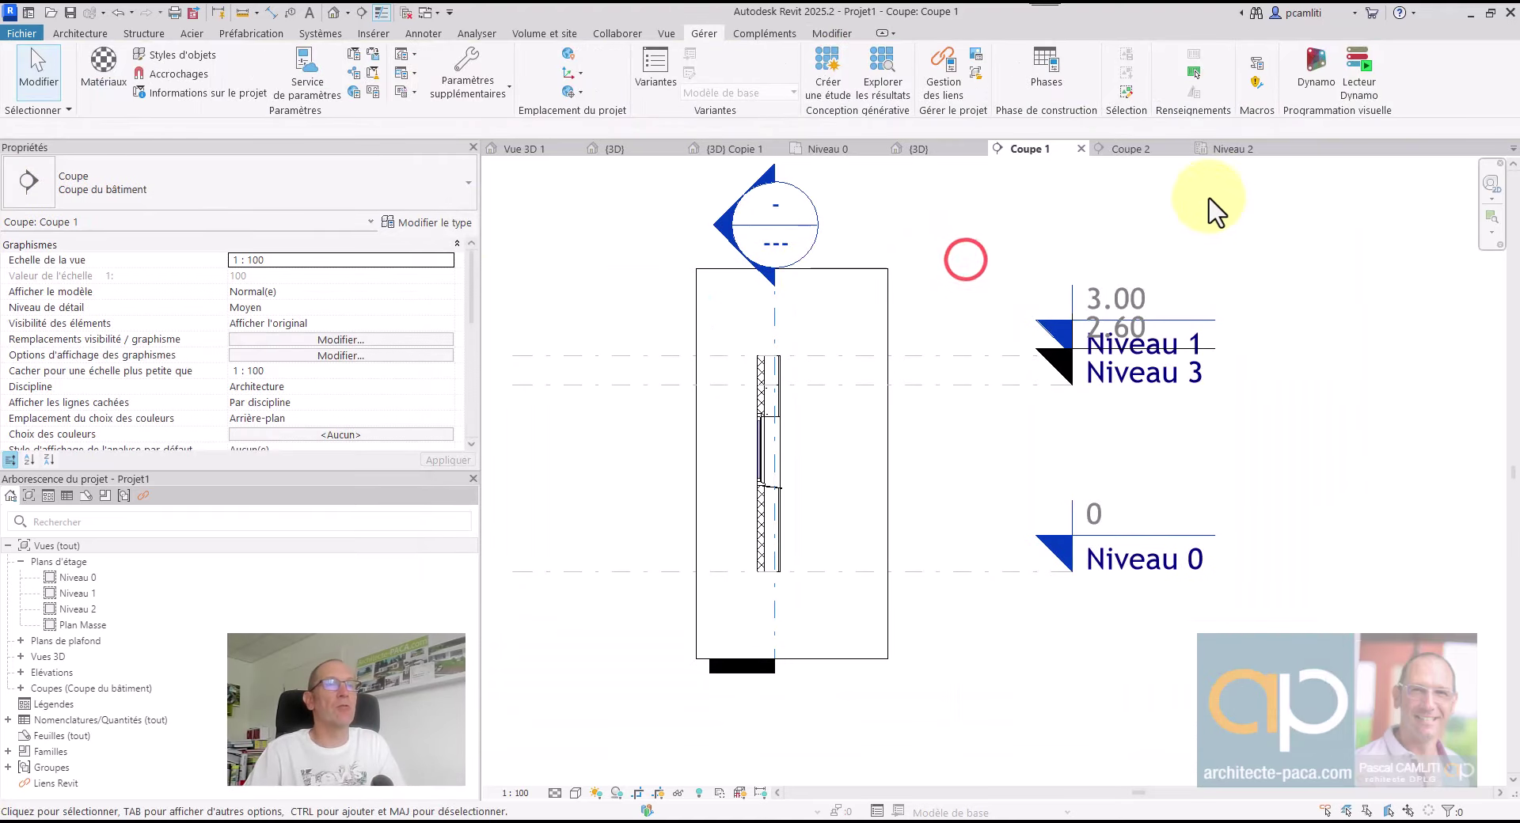
Start adding reinforcement to the 200x450 concrete beam in Coupe 1 and browse to the Structure library's Formes d'armature folder
left_click(772, 404)
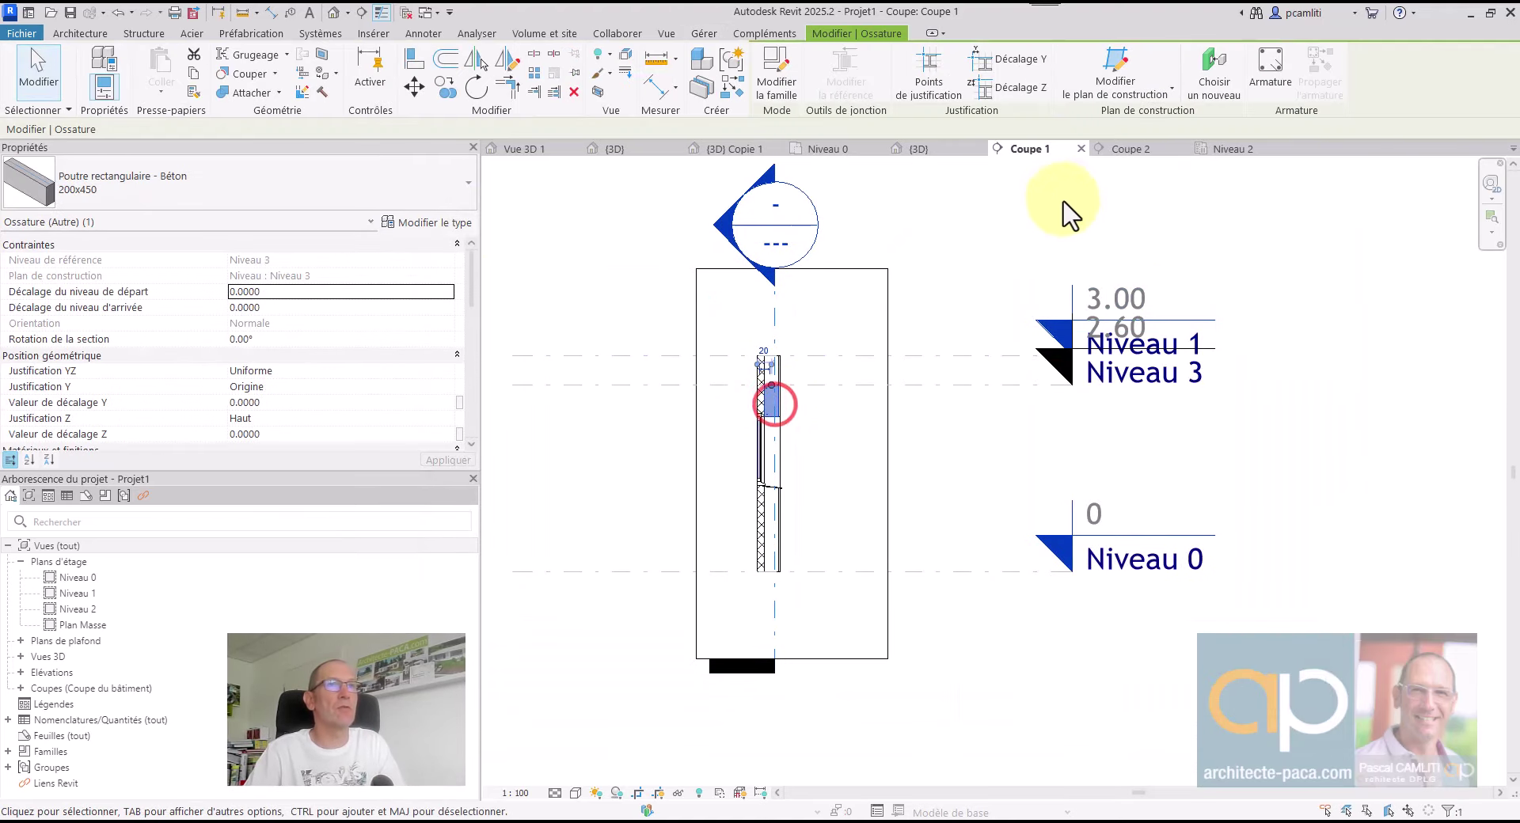
left_click(1269, 79)
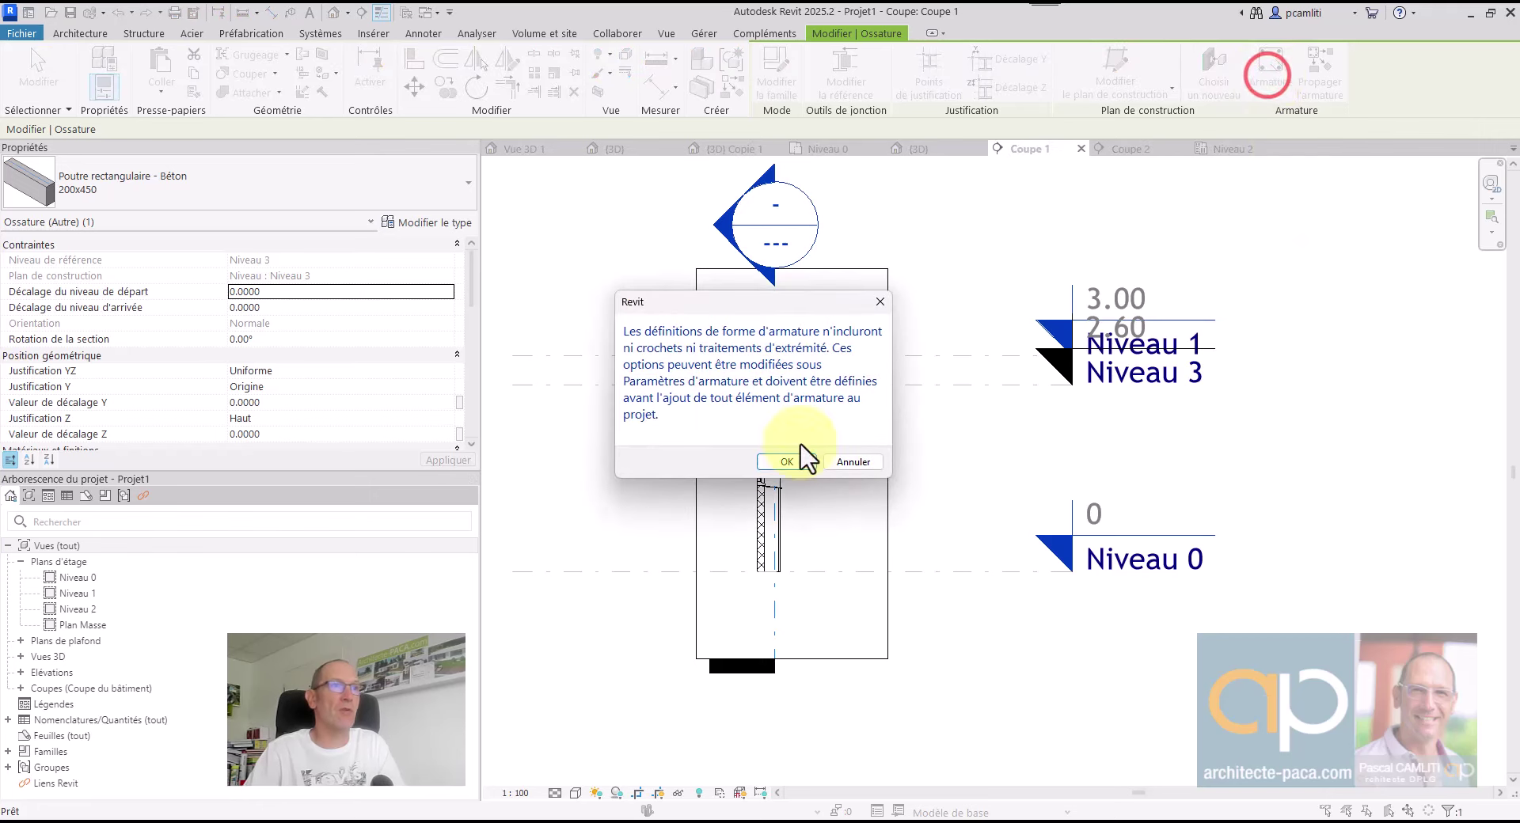
left_click(776, 459)
left_click(800, 434)
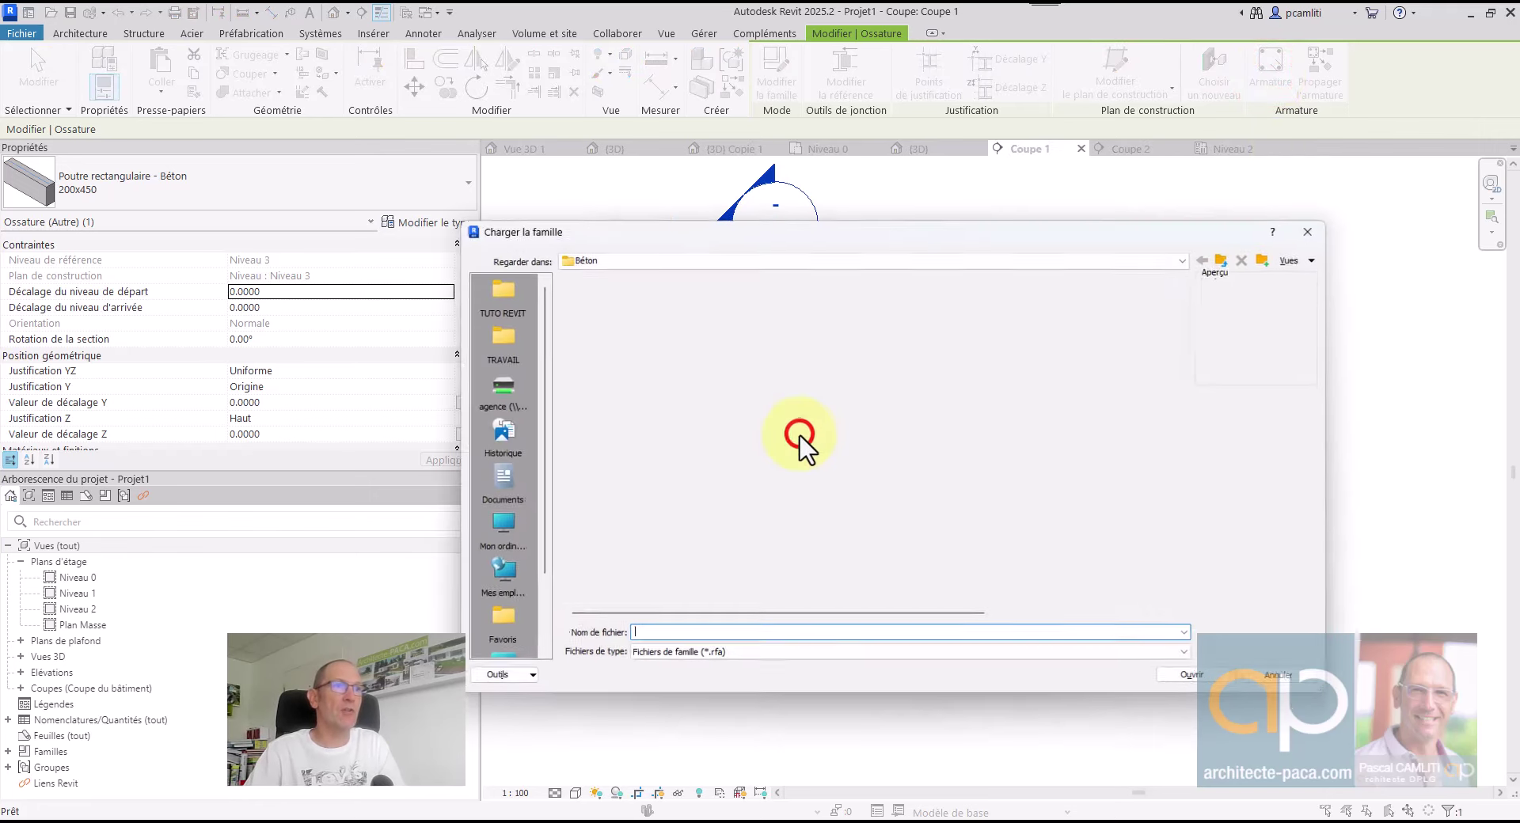
left_click(764, 257)
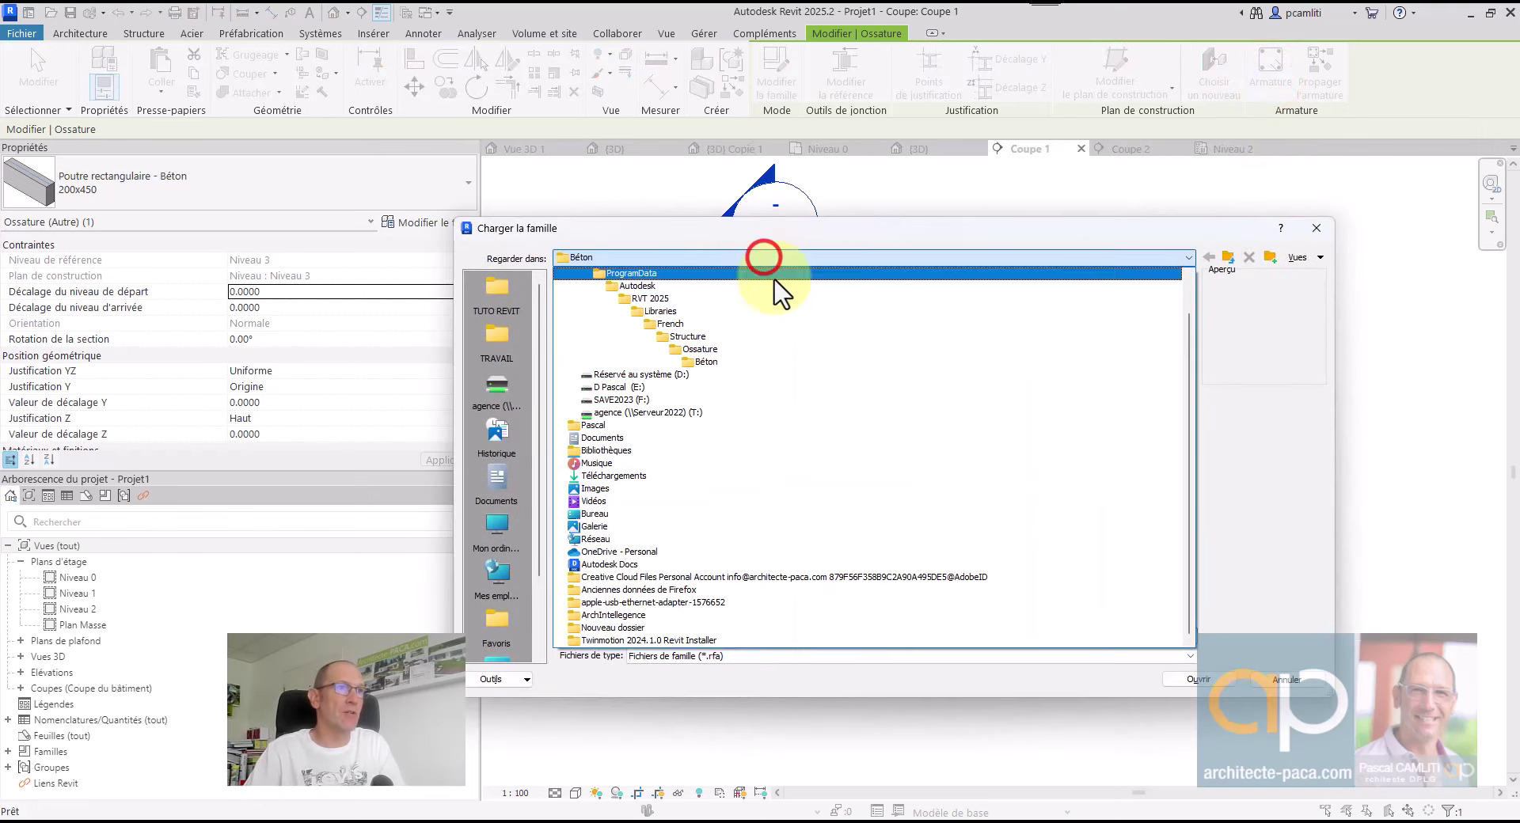
left_click(776, 339)
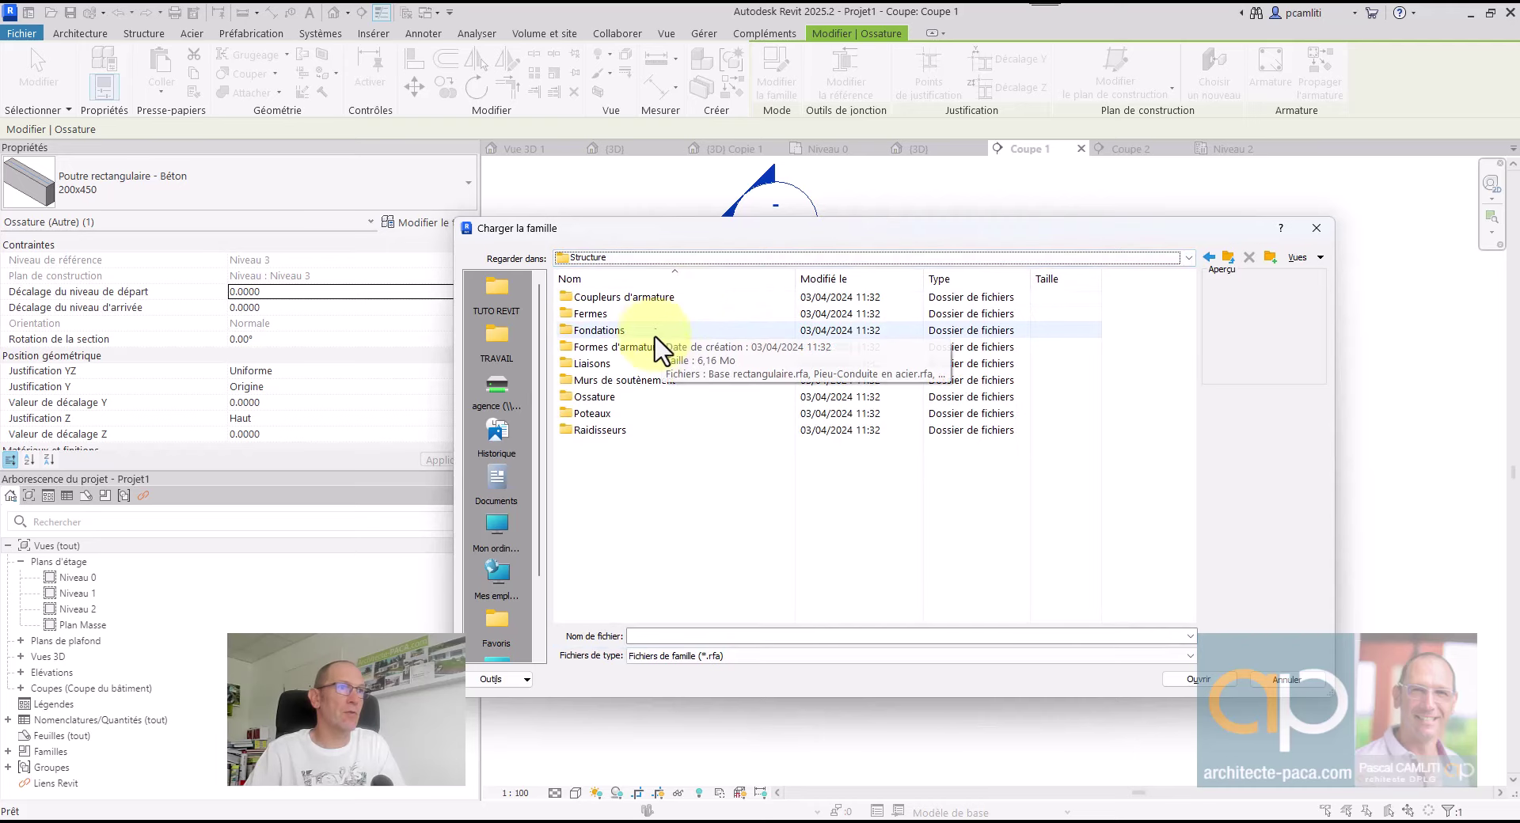
left_click(654, 348)
double_click(654, 348)
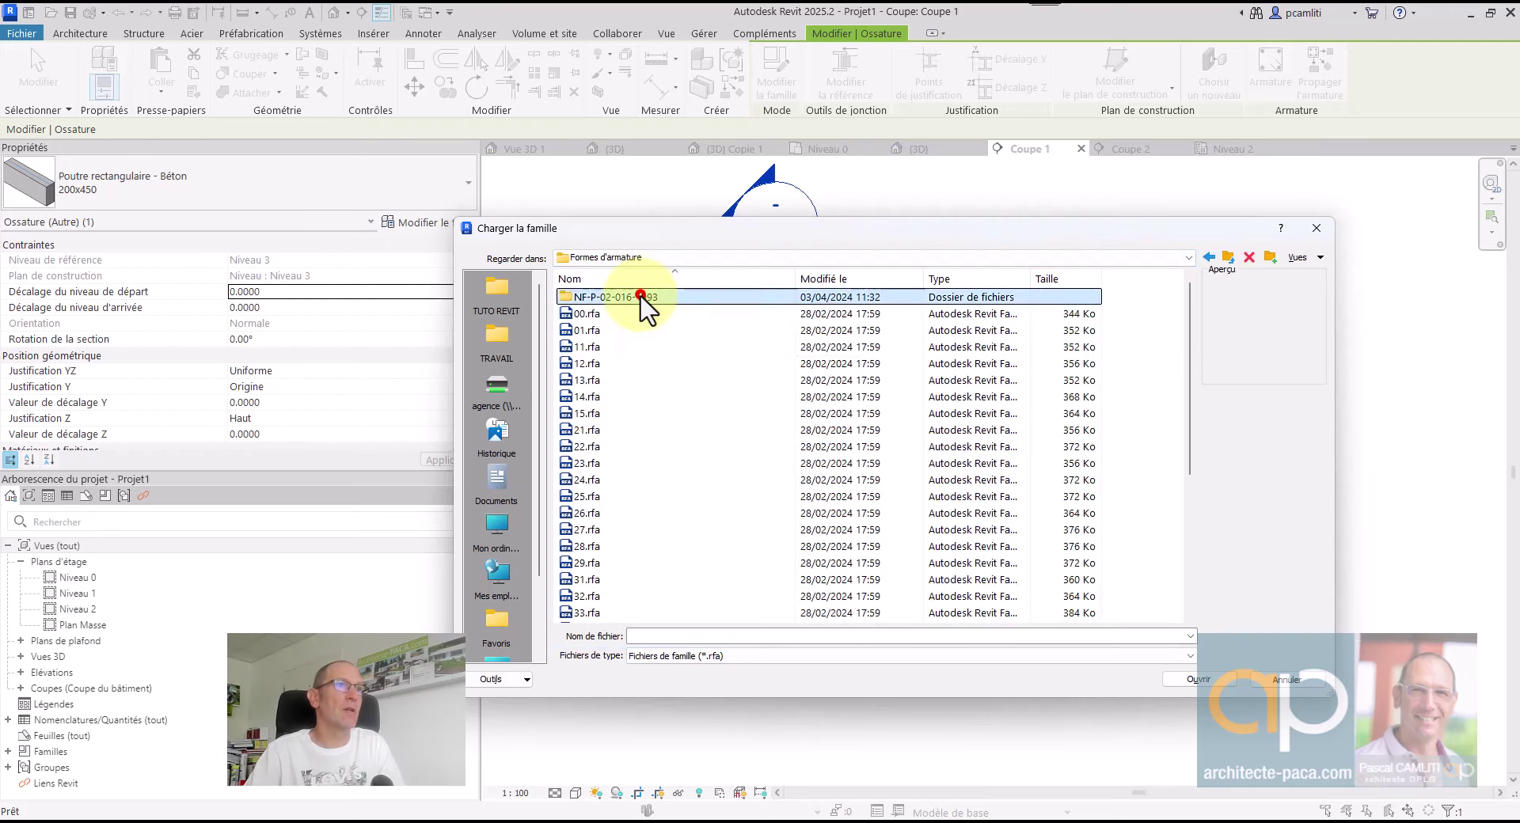
Load all rebar shape families from 0-00.rfa to 8-10.rfa in the NF-P-02-016-1993 folder
double_click(639, 298)
scroll(721, 567, "down", 10)
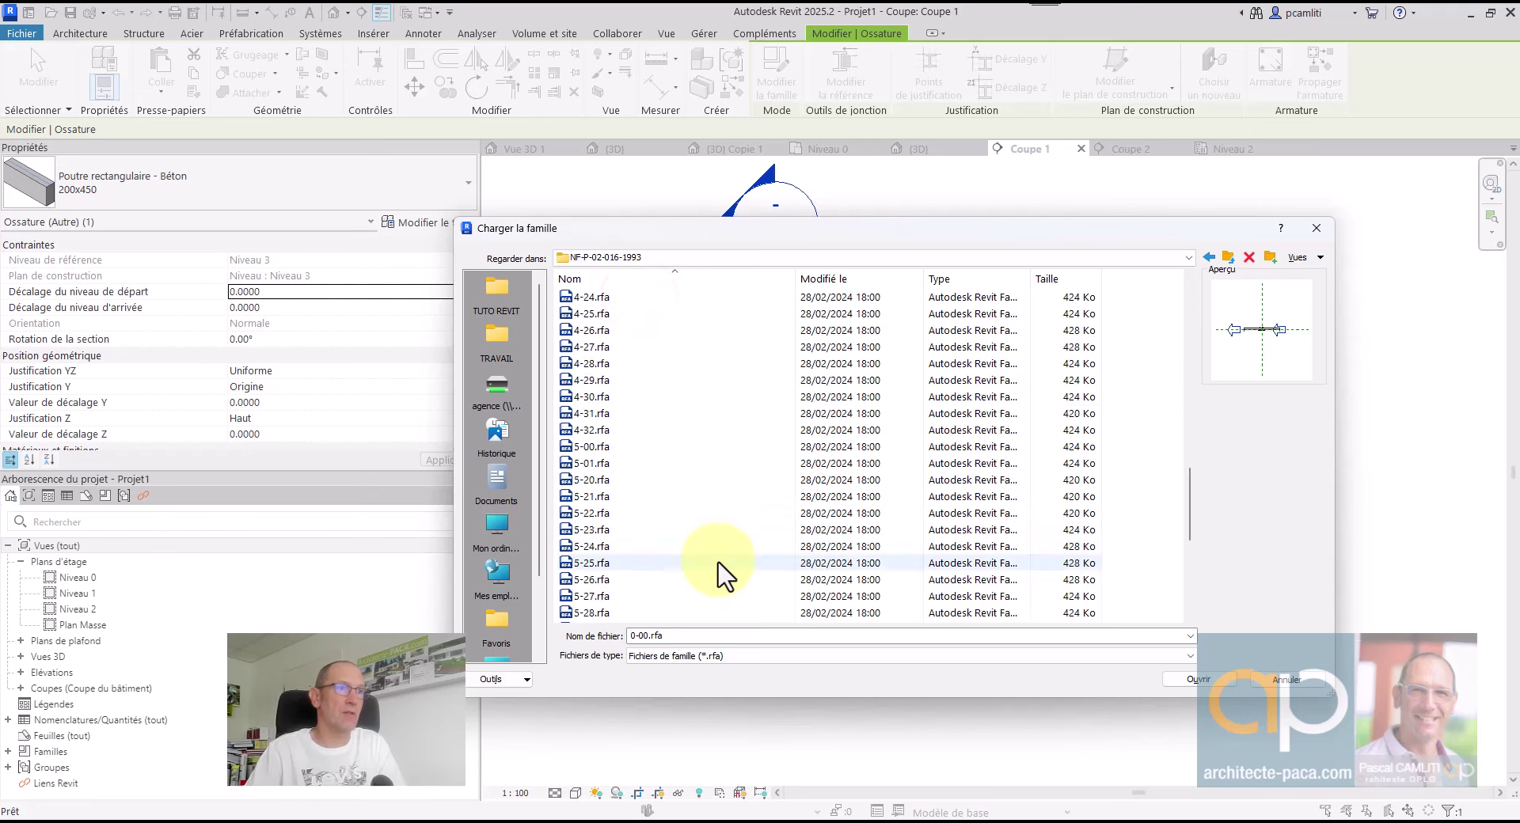
left_click(644, 614, "shift")
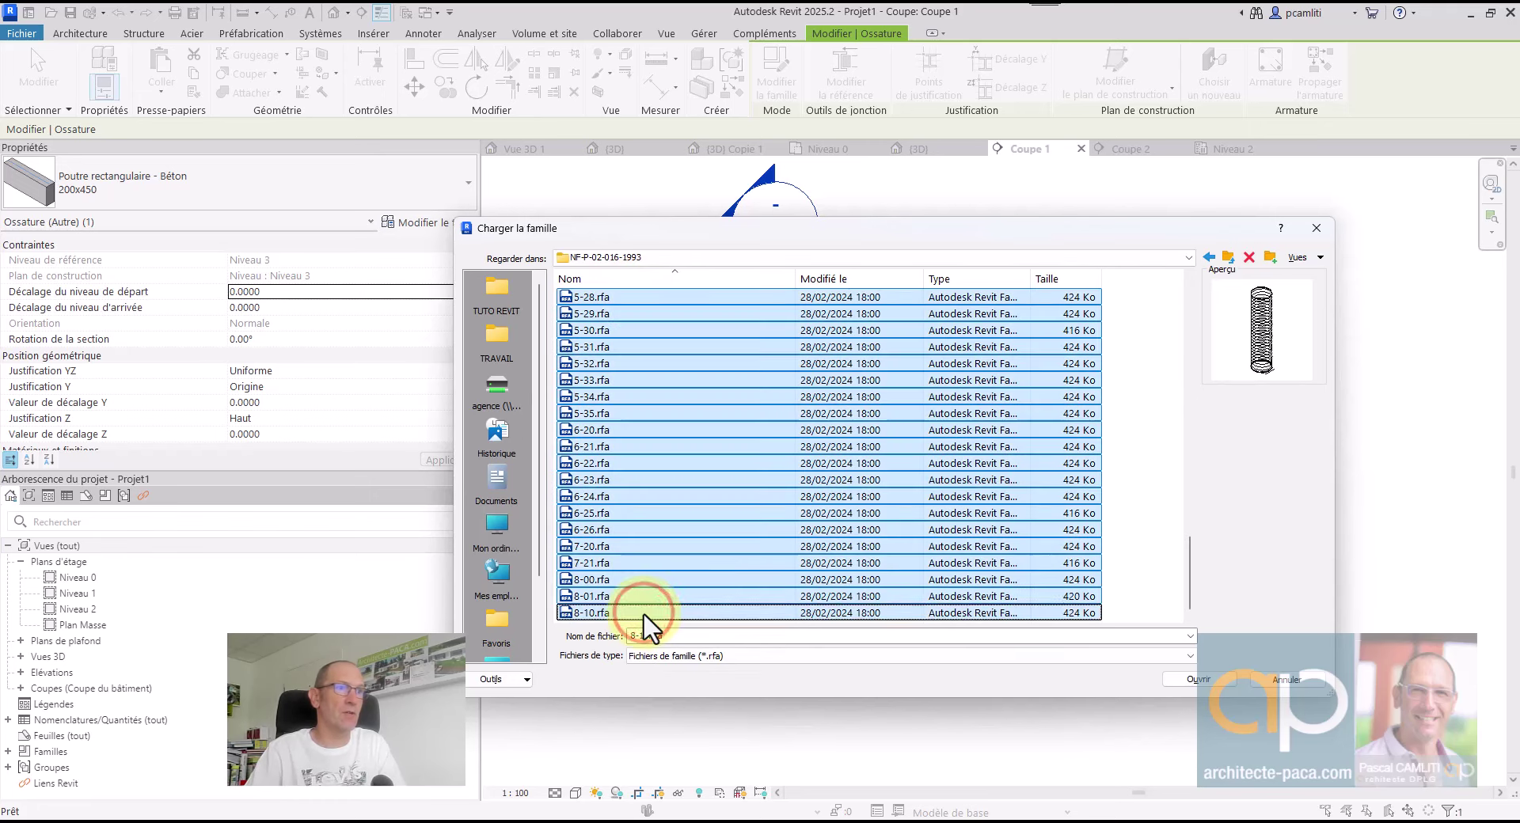
left_click(1191, 677)
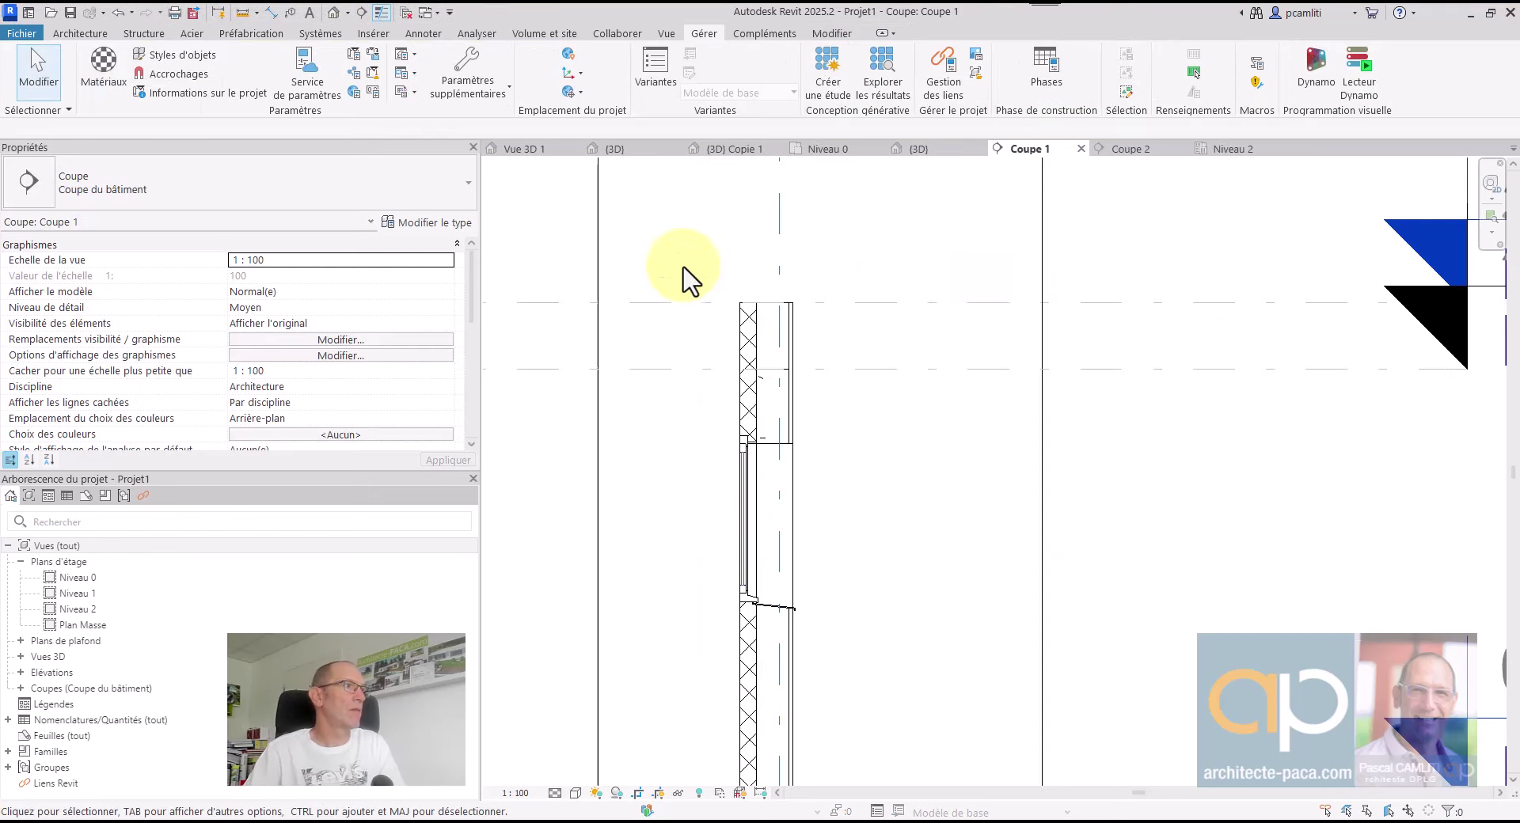
Start placing reinforcement in the 200x450 beam section and look through the loaded shapes in the rebar shape browser
left_click(934, 255)
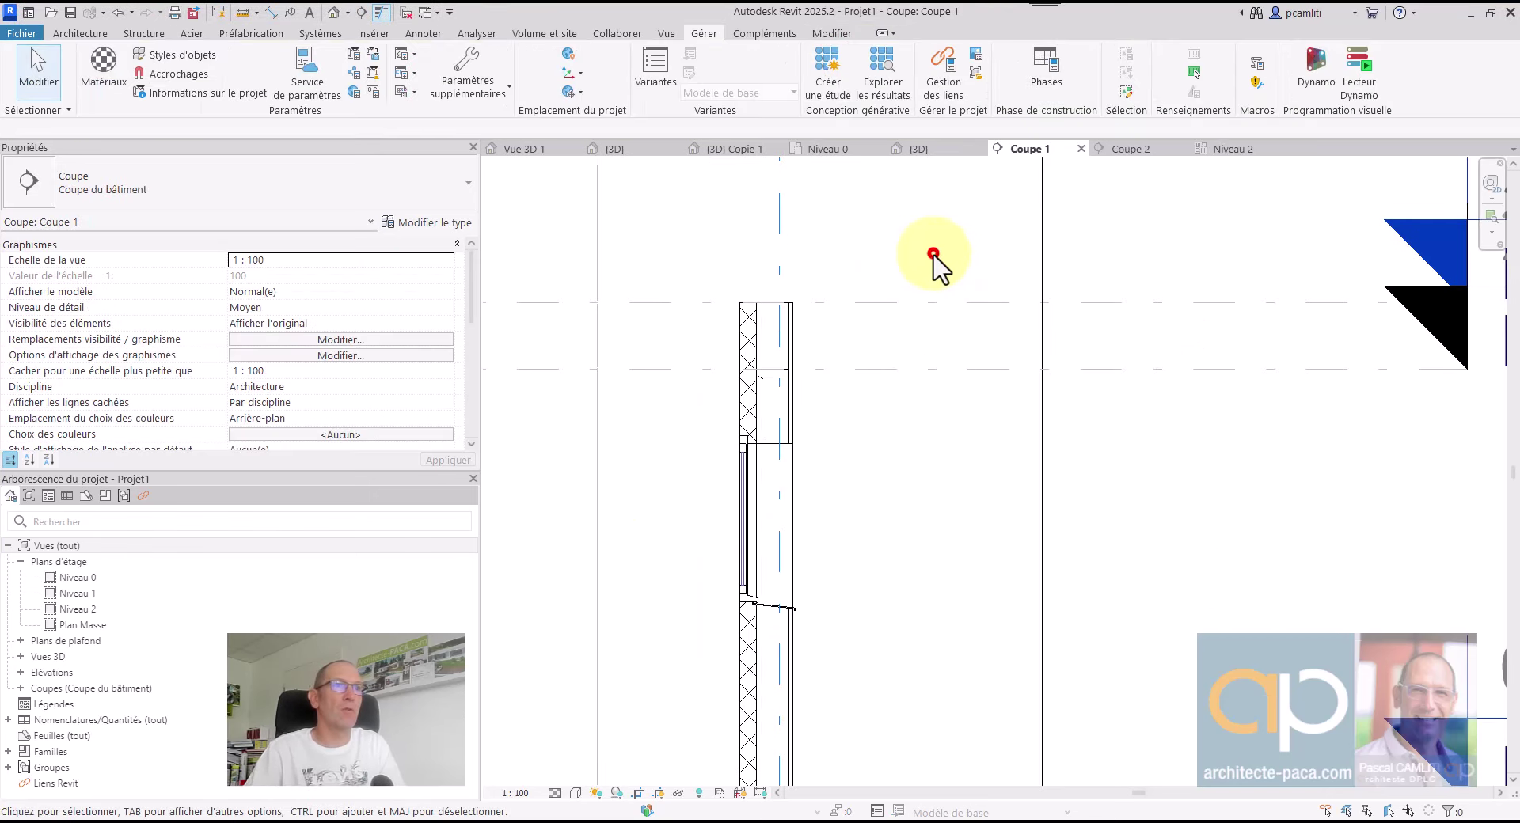
scroll(934, 255, "down", 1)
middle_click_drag(895, 420, 895, 389)
left_click(814, 348)
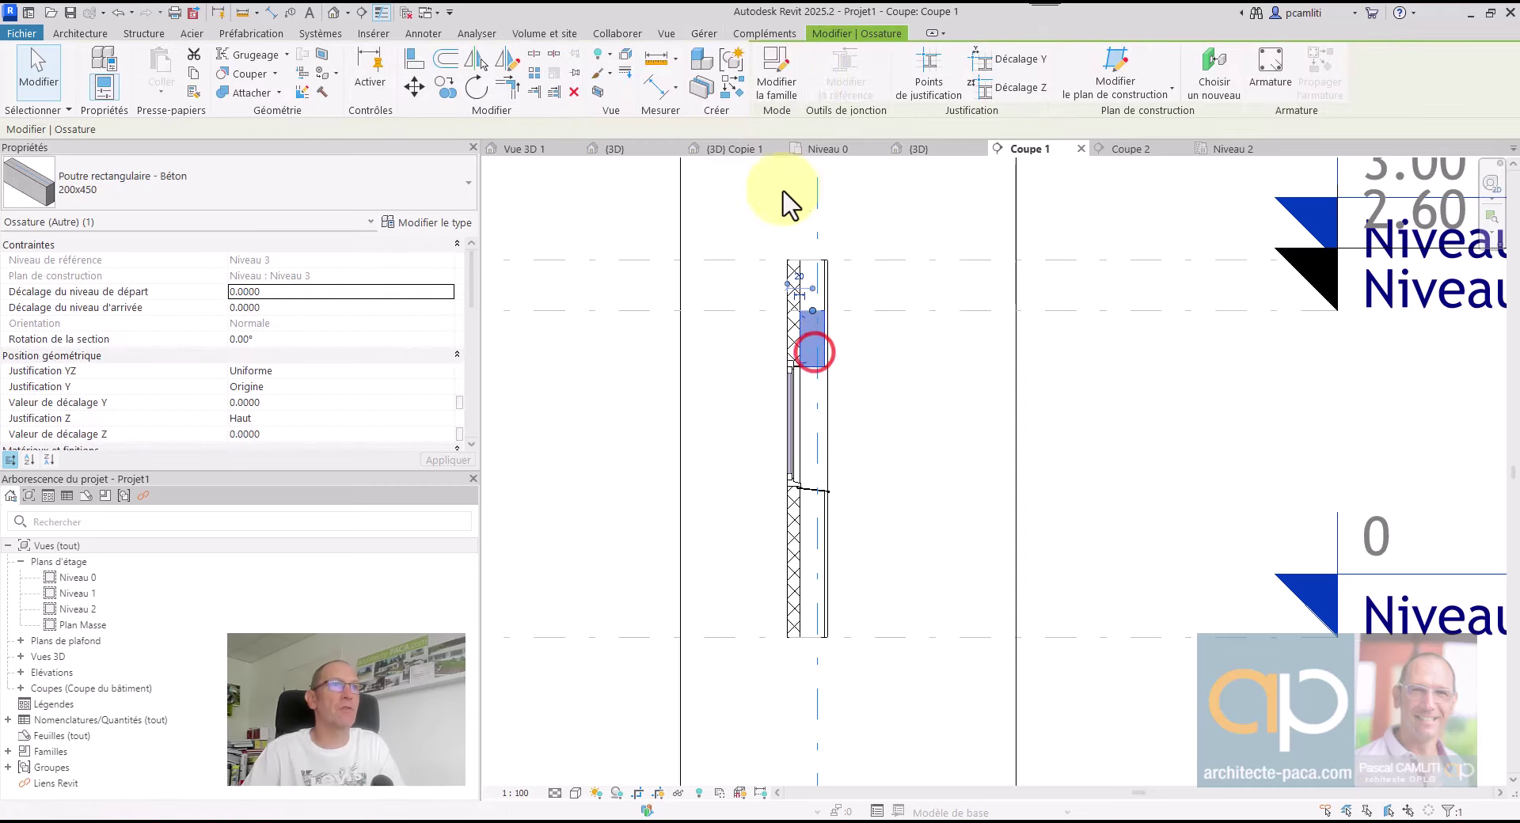
left_click(1273, 79)
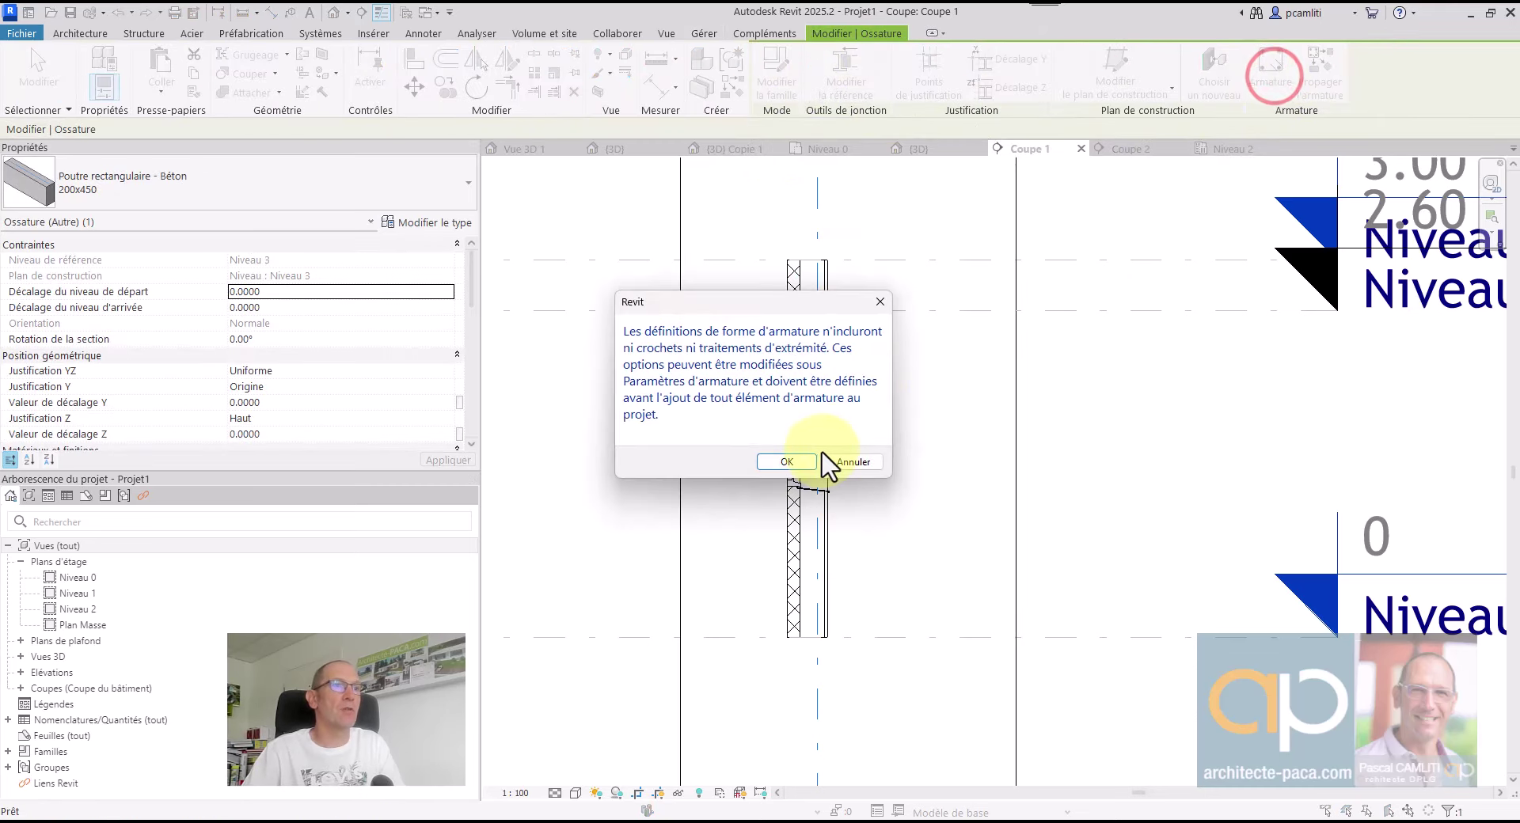
left_click(800, 465)
scroll(807, 357, "up", 4)
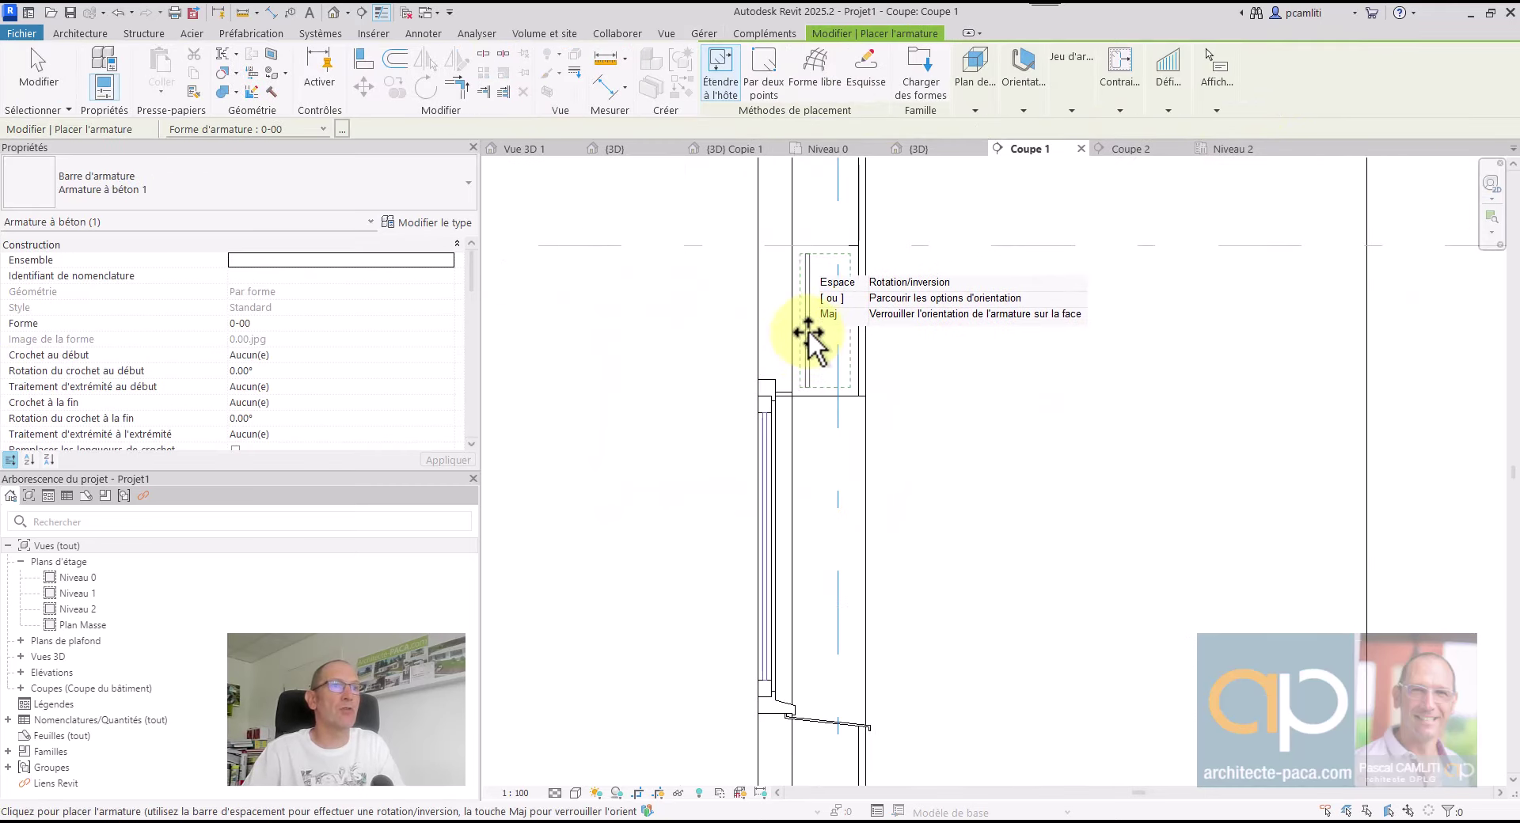
left_click(342, 129)
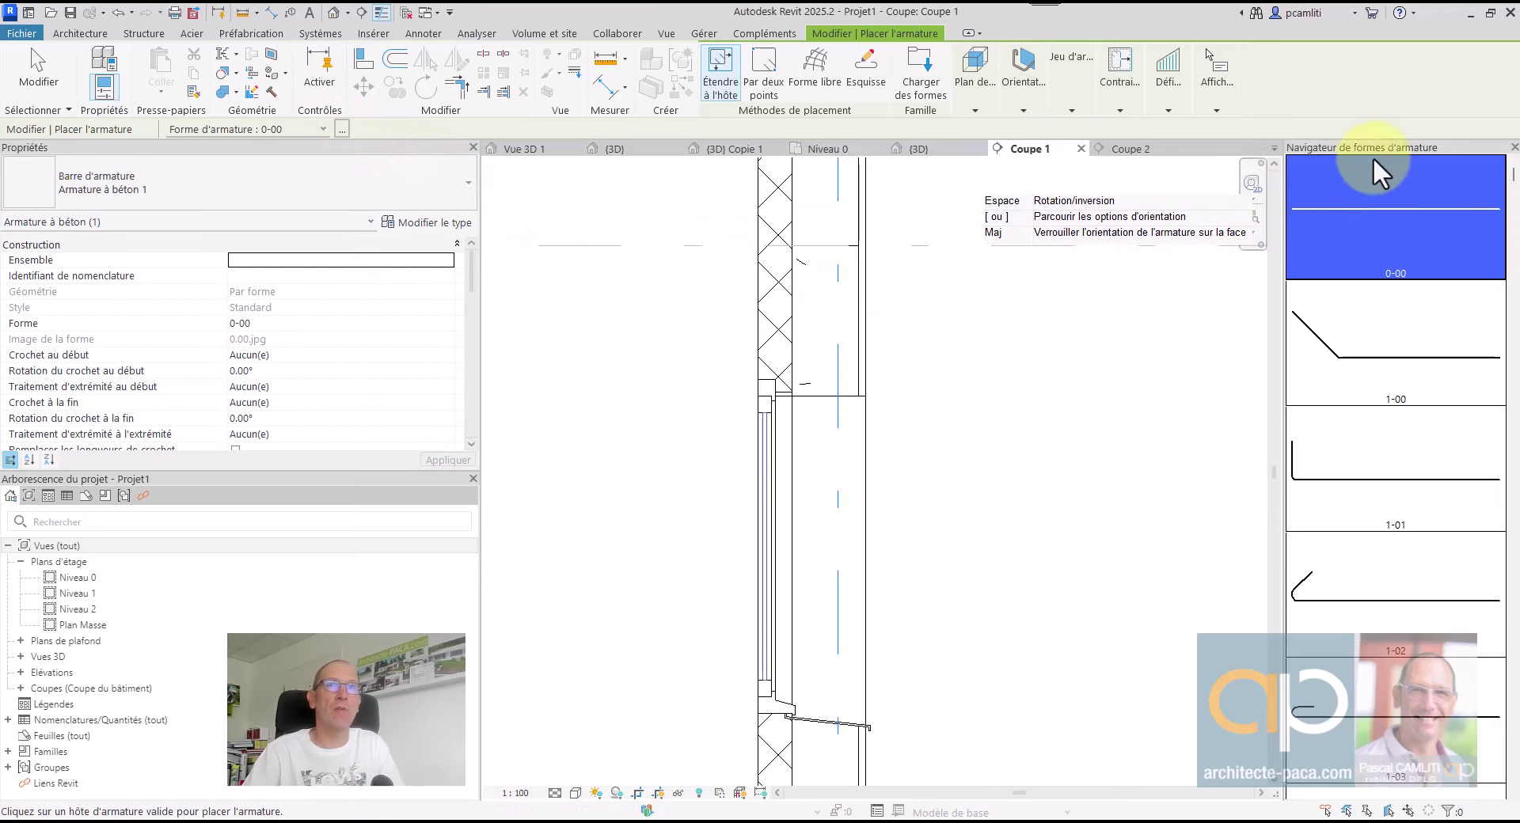
scroll(1449, 322, "down", 5)
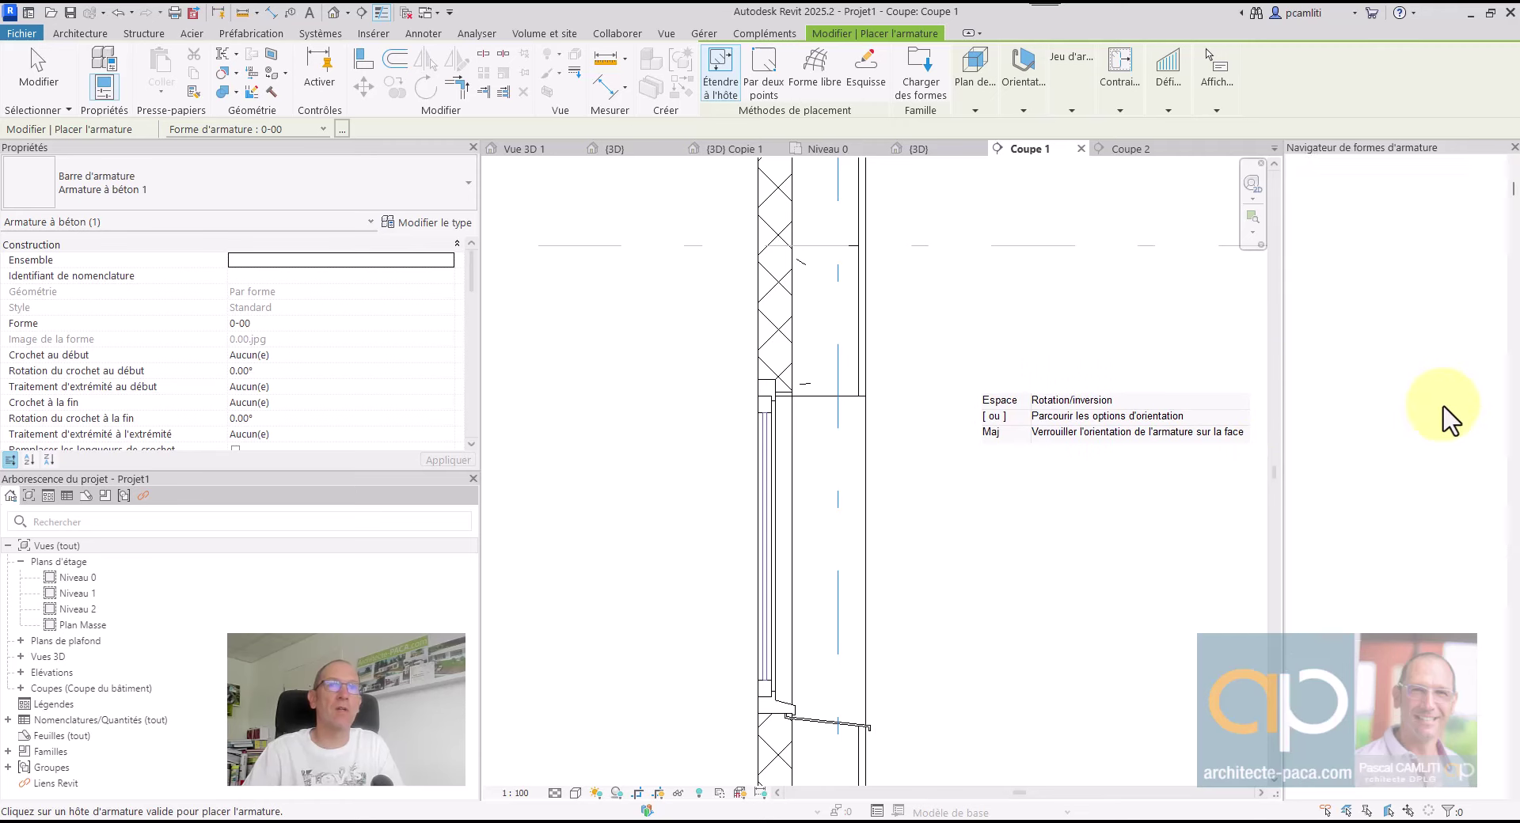
scroll(1449, 419, "down", 10)
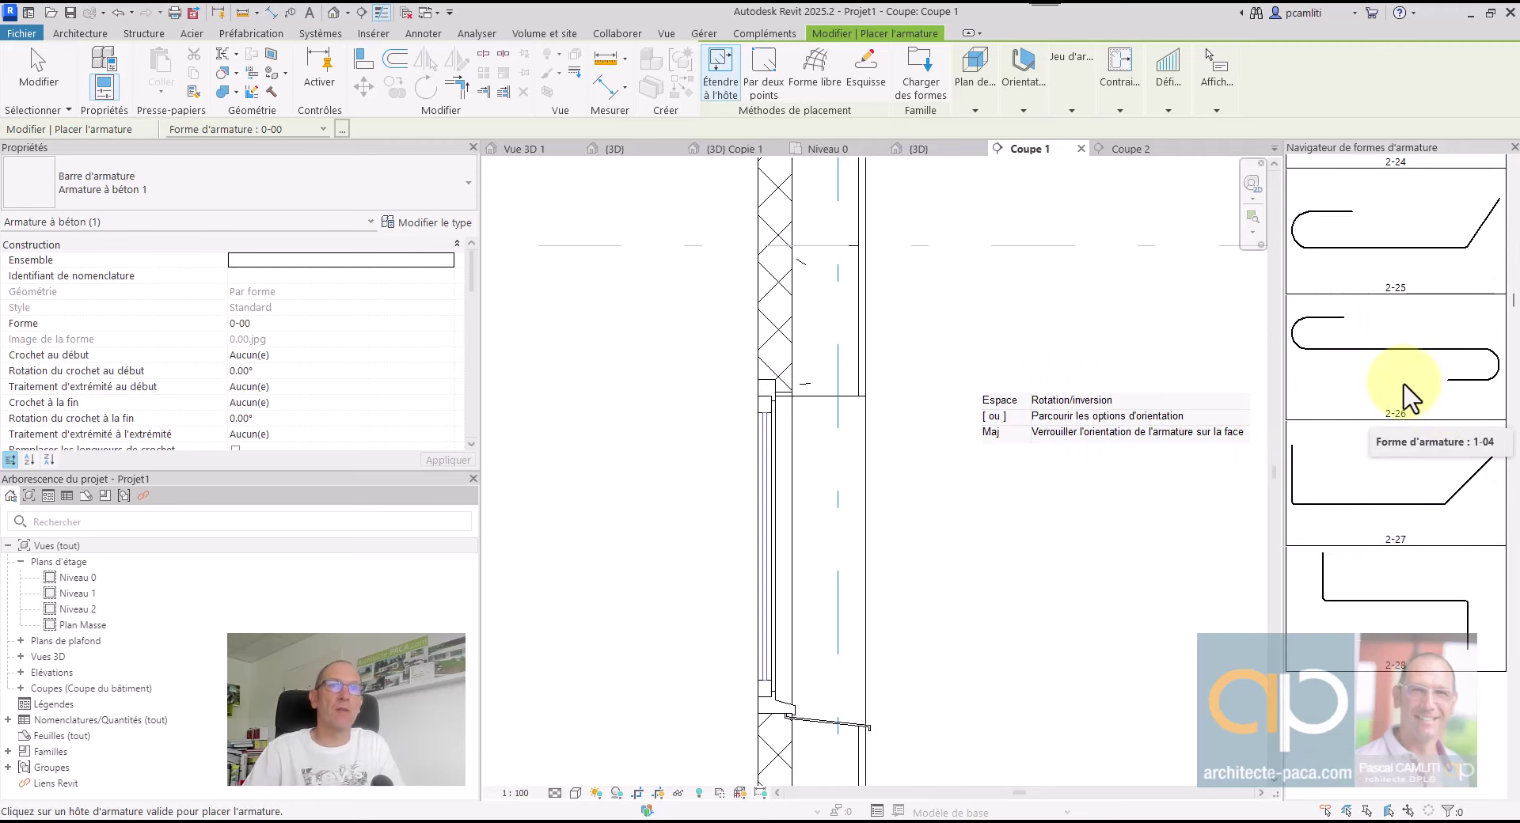
scroll(1374, 483, "down", 5)
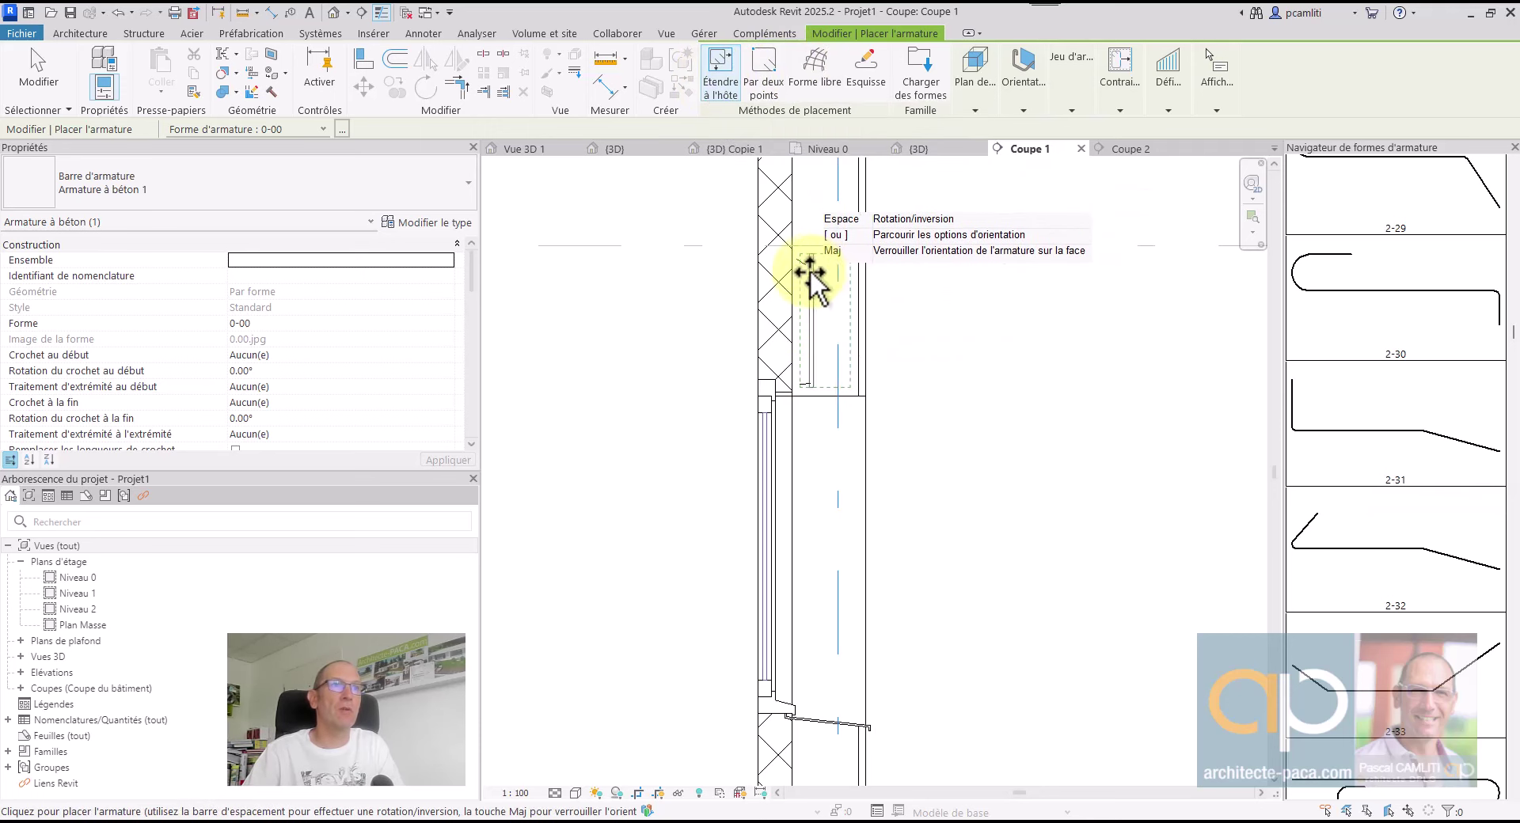
Place four straight bars of shape 0-00, oriented perpendicular to the cover, in the corners of the beam section
left_click(1023, 68)
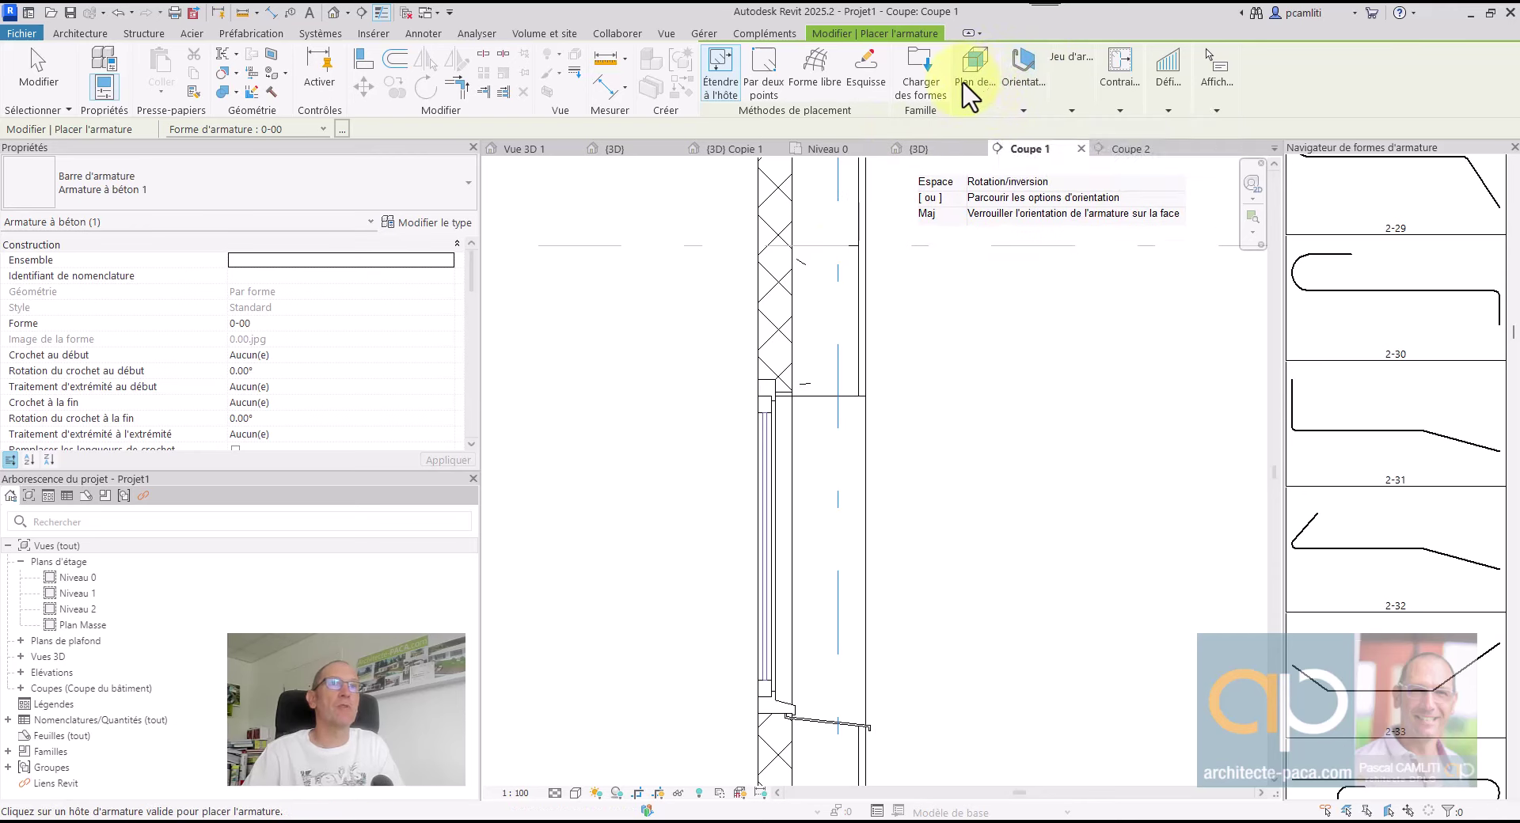
left_click(979, 113)
mouse_move(1022, 113)
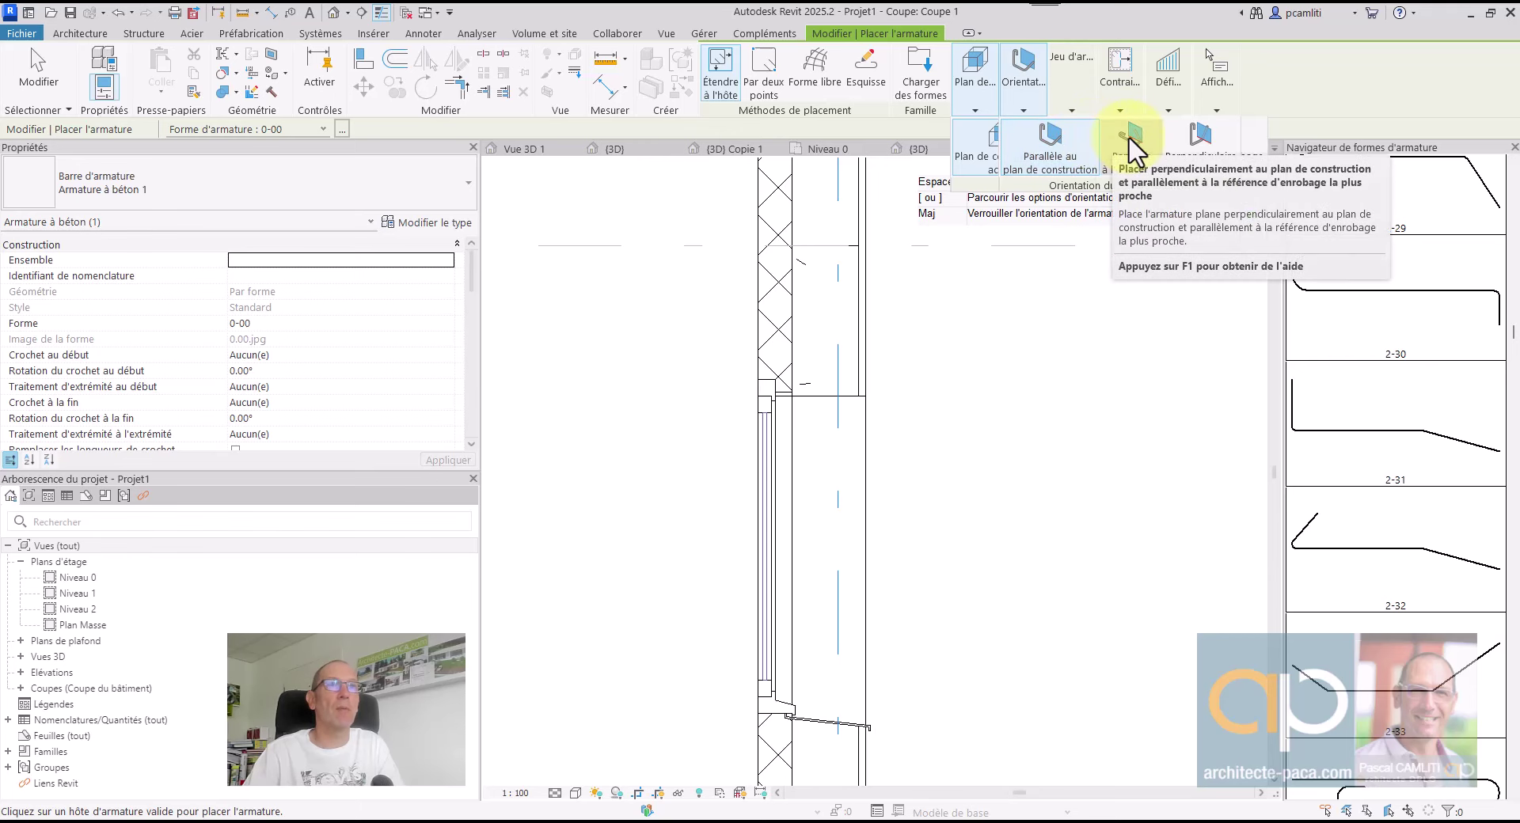
left_click(1204, 146)
scroll(806, 255, "up", 4)
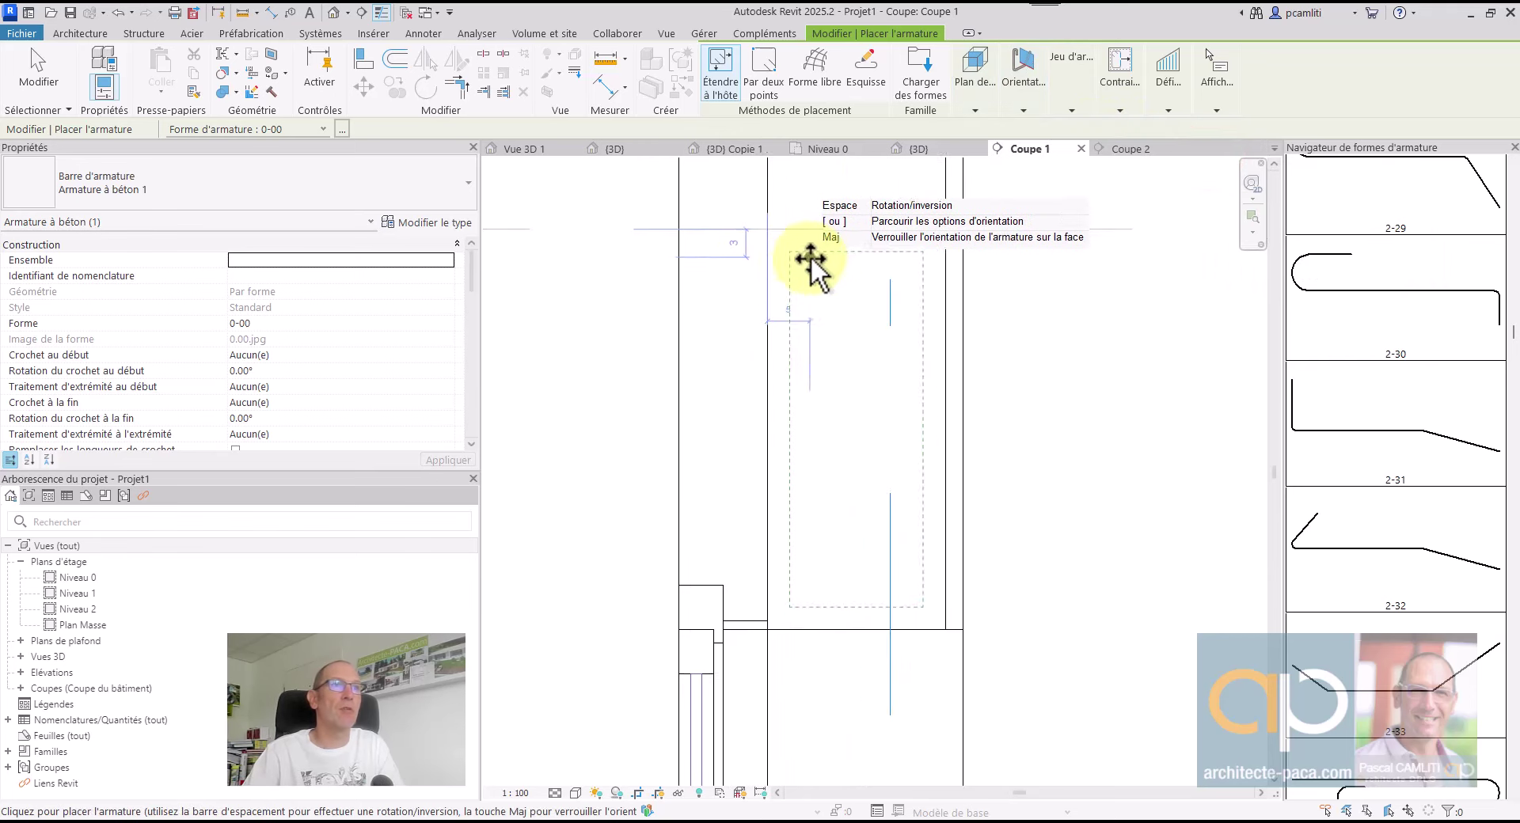
left_click(789, 255)
left_click(934, 256)
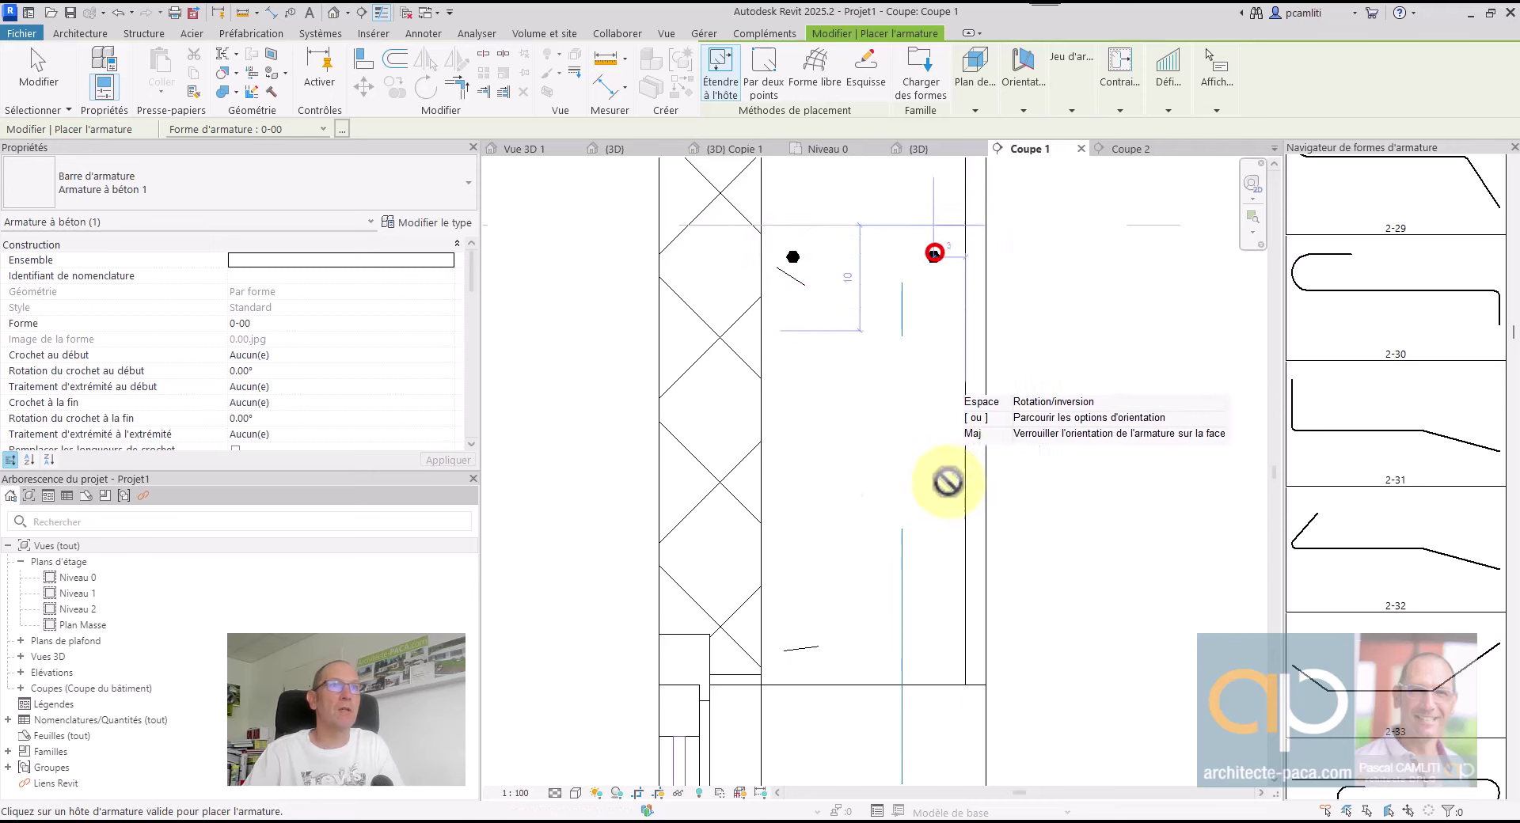
left_click(935, 655)
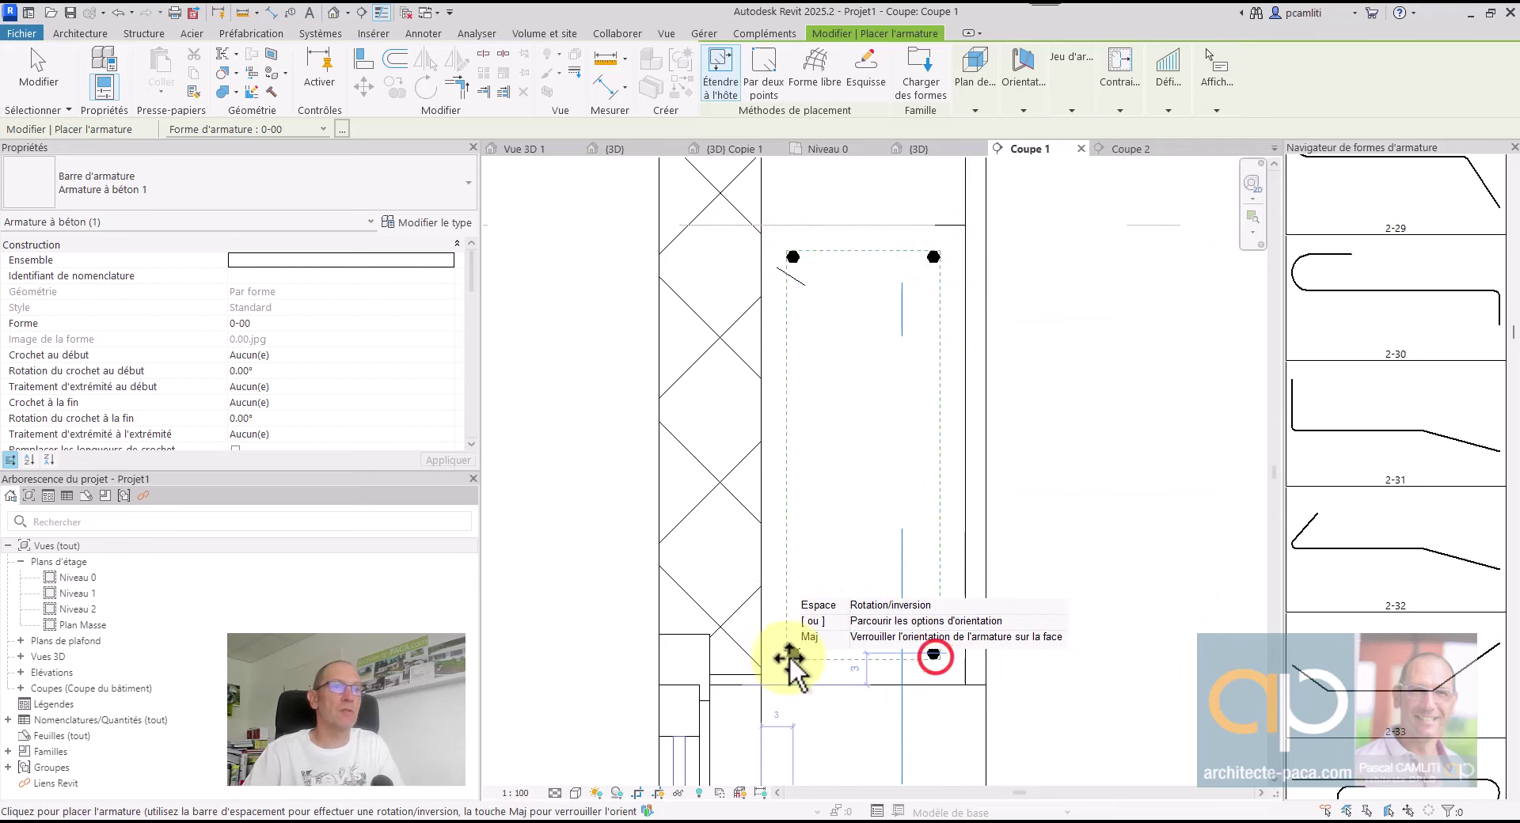
left_click(792, 653)
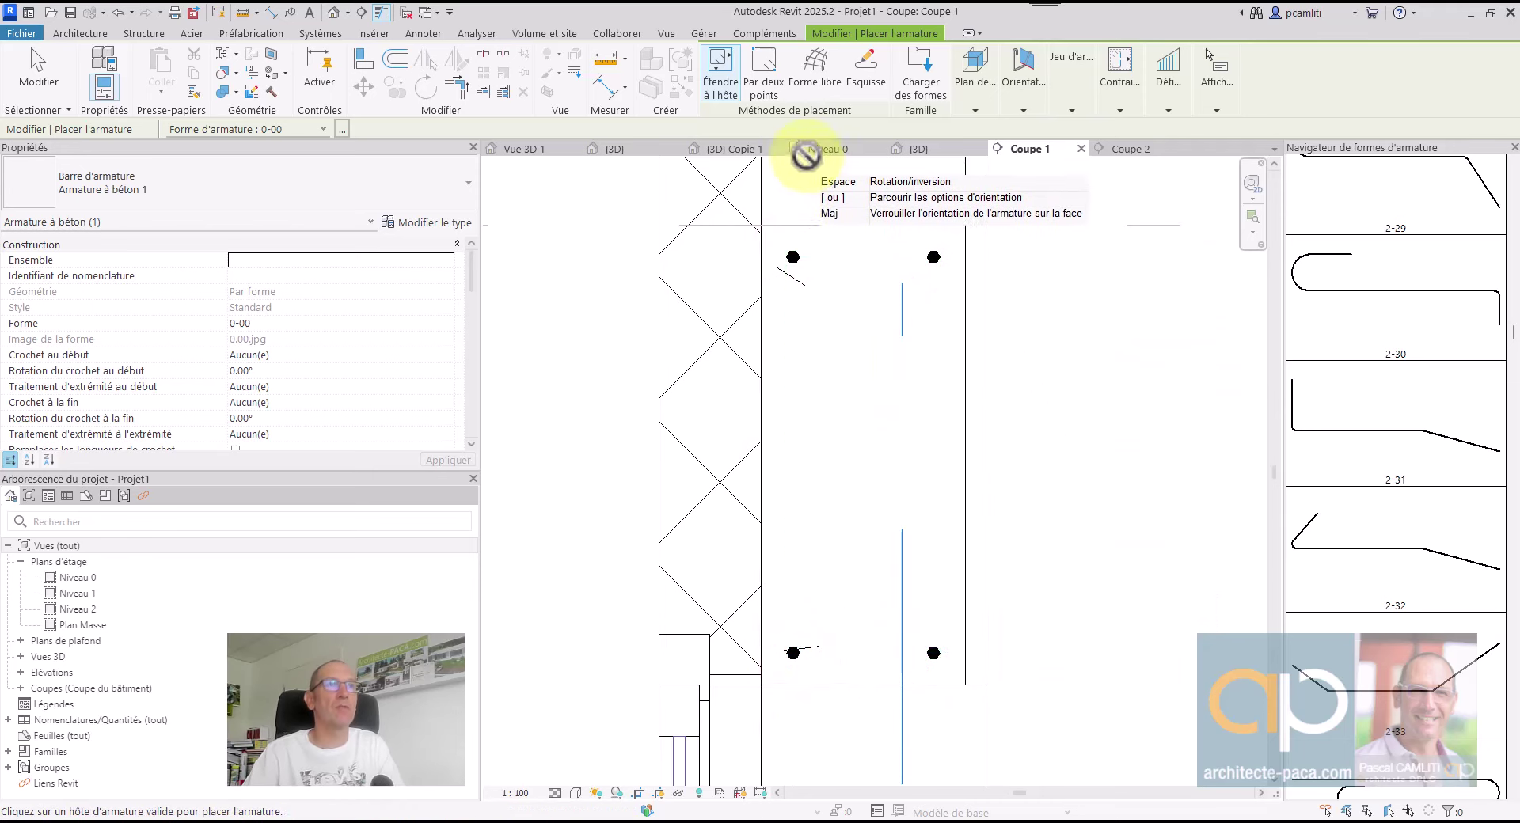
Place a 5-20 stirrup, oriented parallel to the work plane, around the four bars in the beam section
scroll(926, 526, "down", 2)
scroll(1361, 483, "down", 3)
scroll(1361, 483, "down", 15)
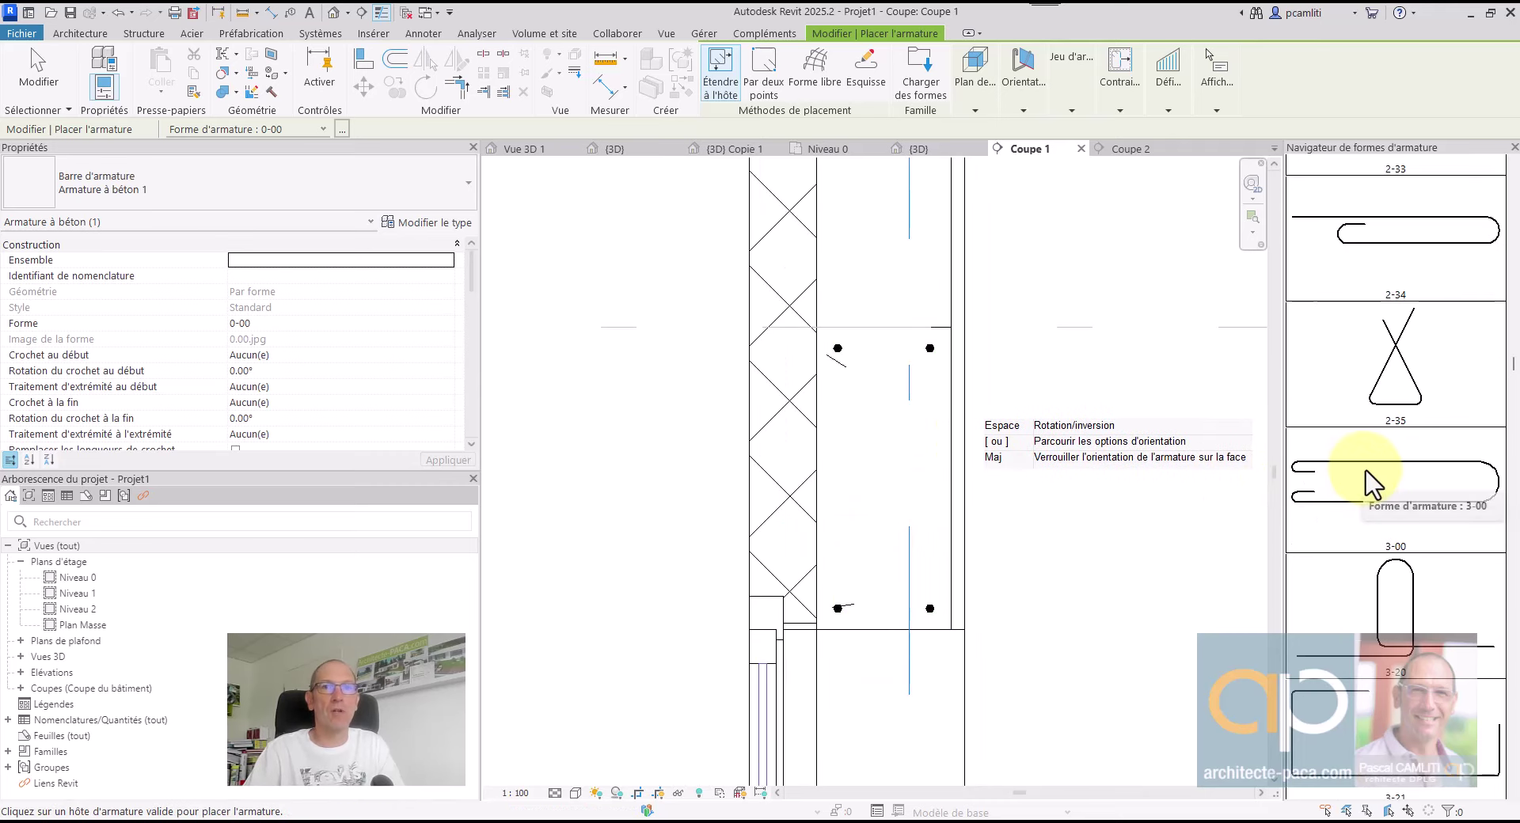
scroll(1384, 484, "down", 15)
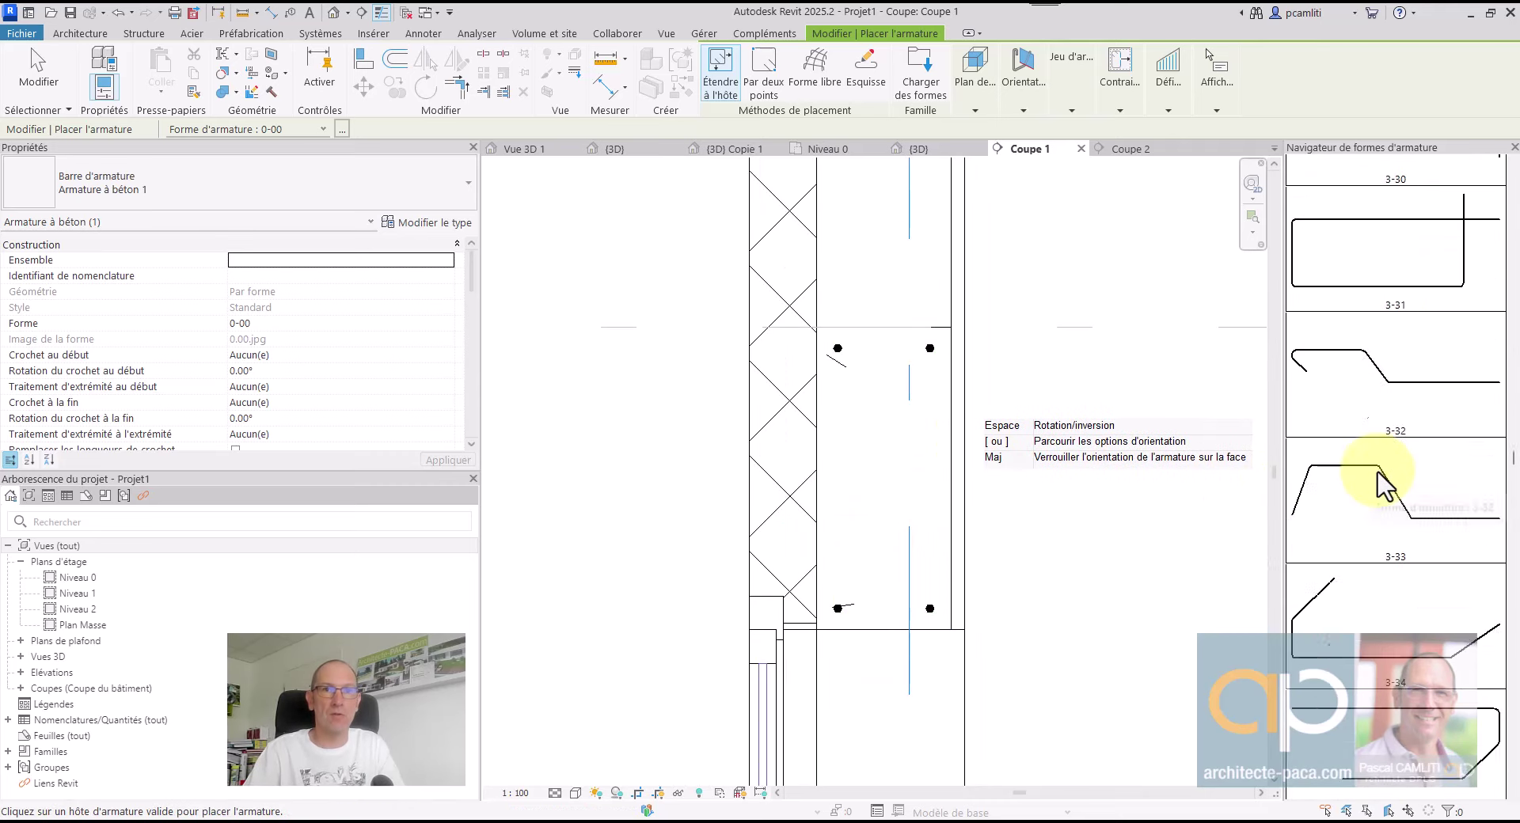
scroll(1382, 480, "down", 10)
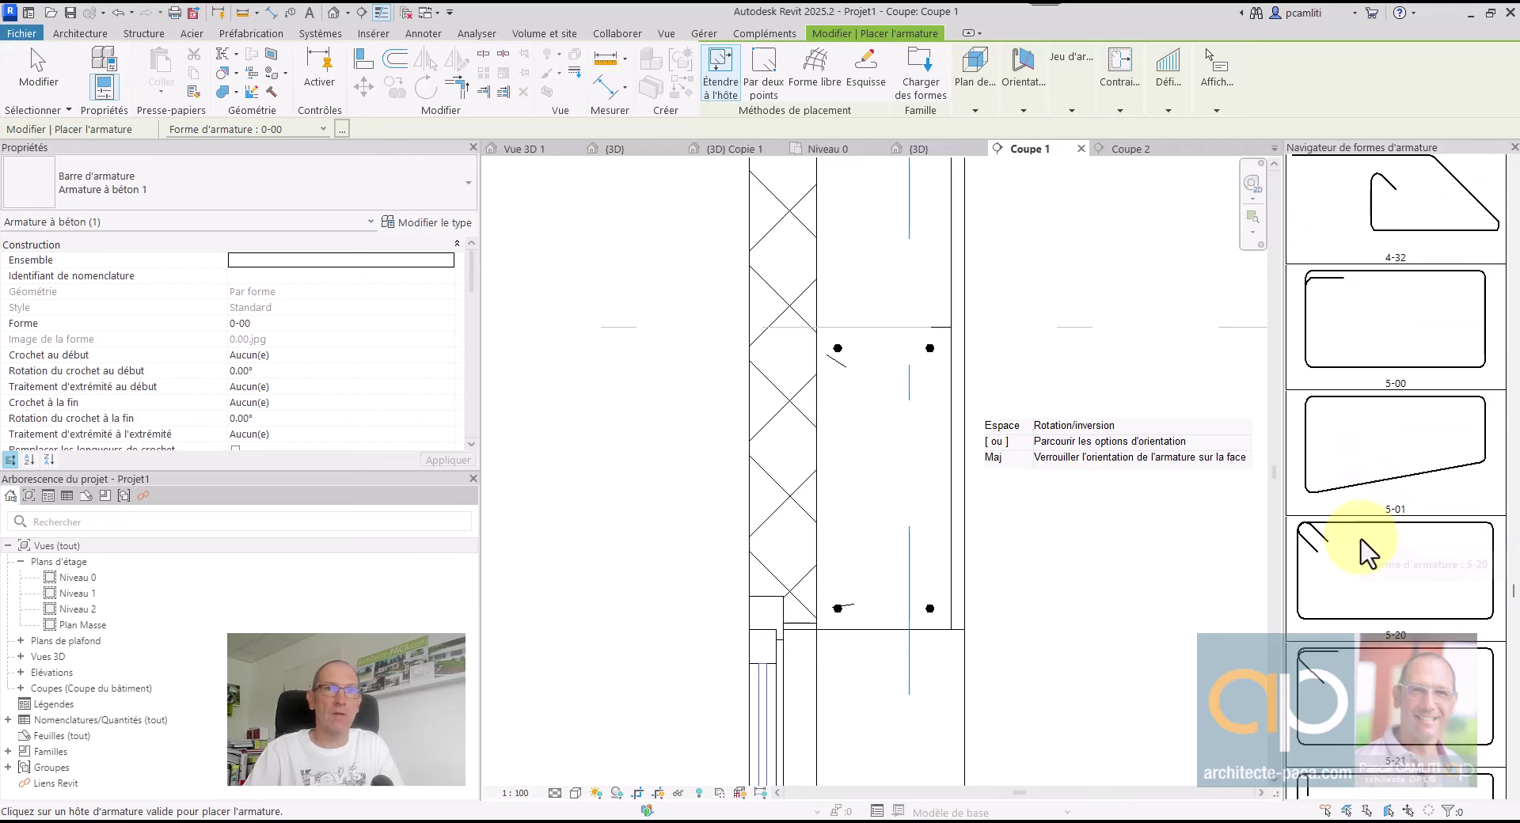
left_click(1361, 546)
left_click(980, 96)
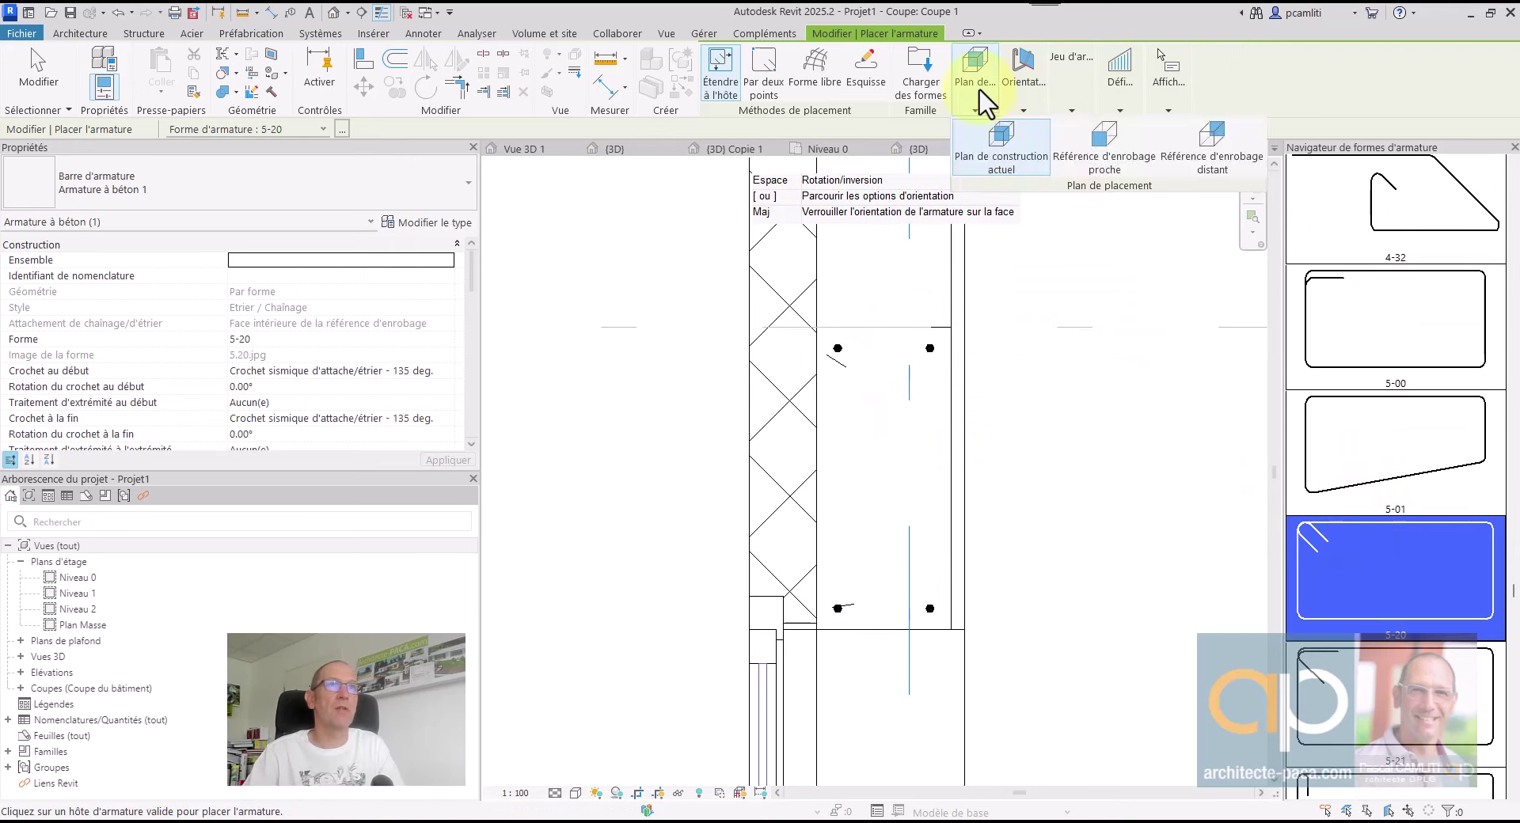
mouse_move(1071, 95)
left_click(1036, 150)
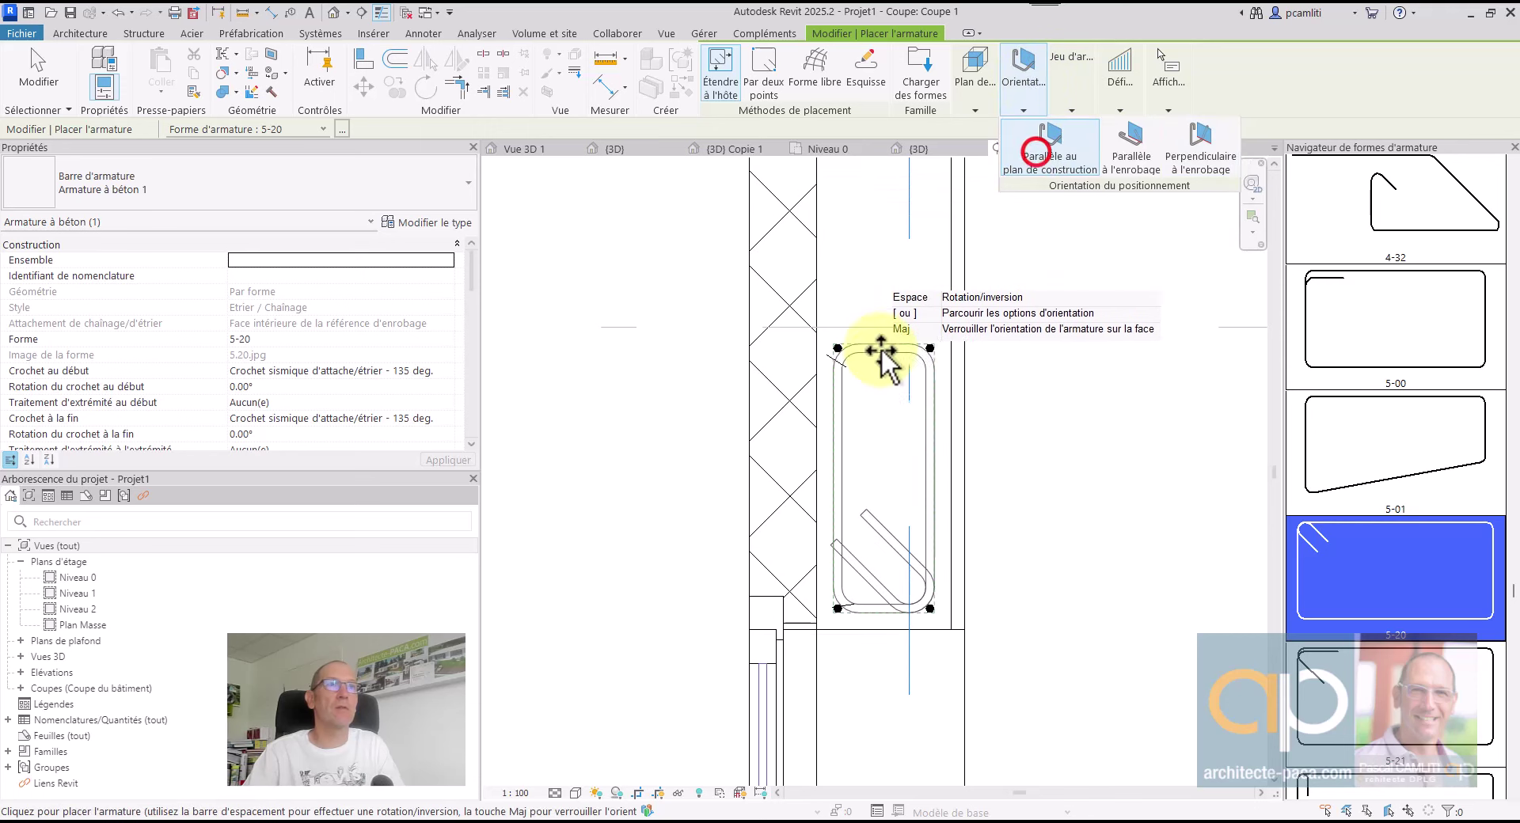
left_click(869, 354)
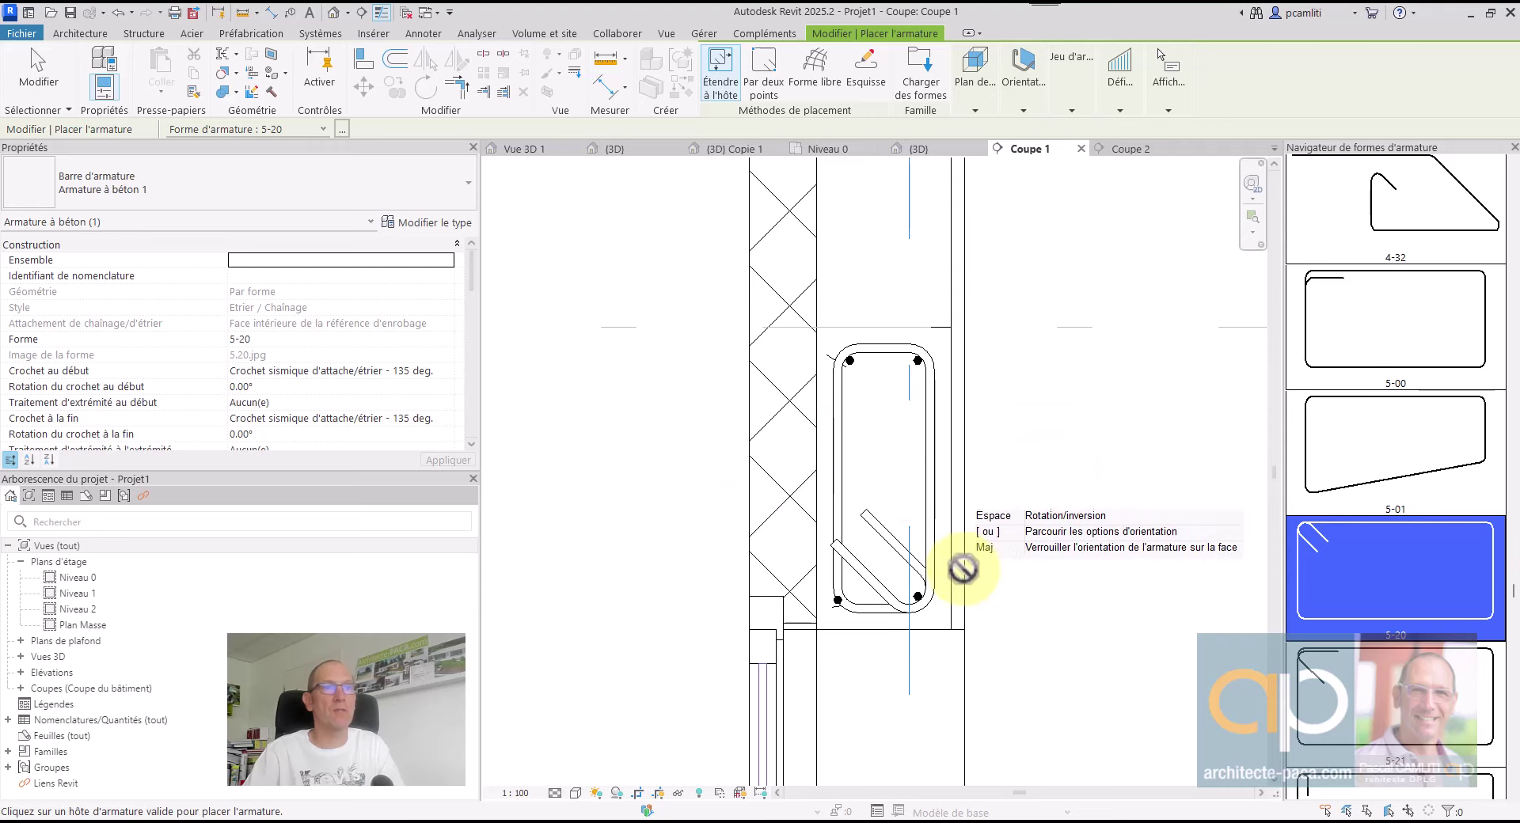
End rebar placement and move the beam section's lower-left bar inside the stirrup's corner
key("Escape")
scroll(858, 614, "up", 3)
left_click(826, 603)
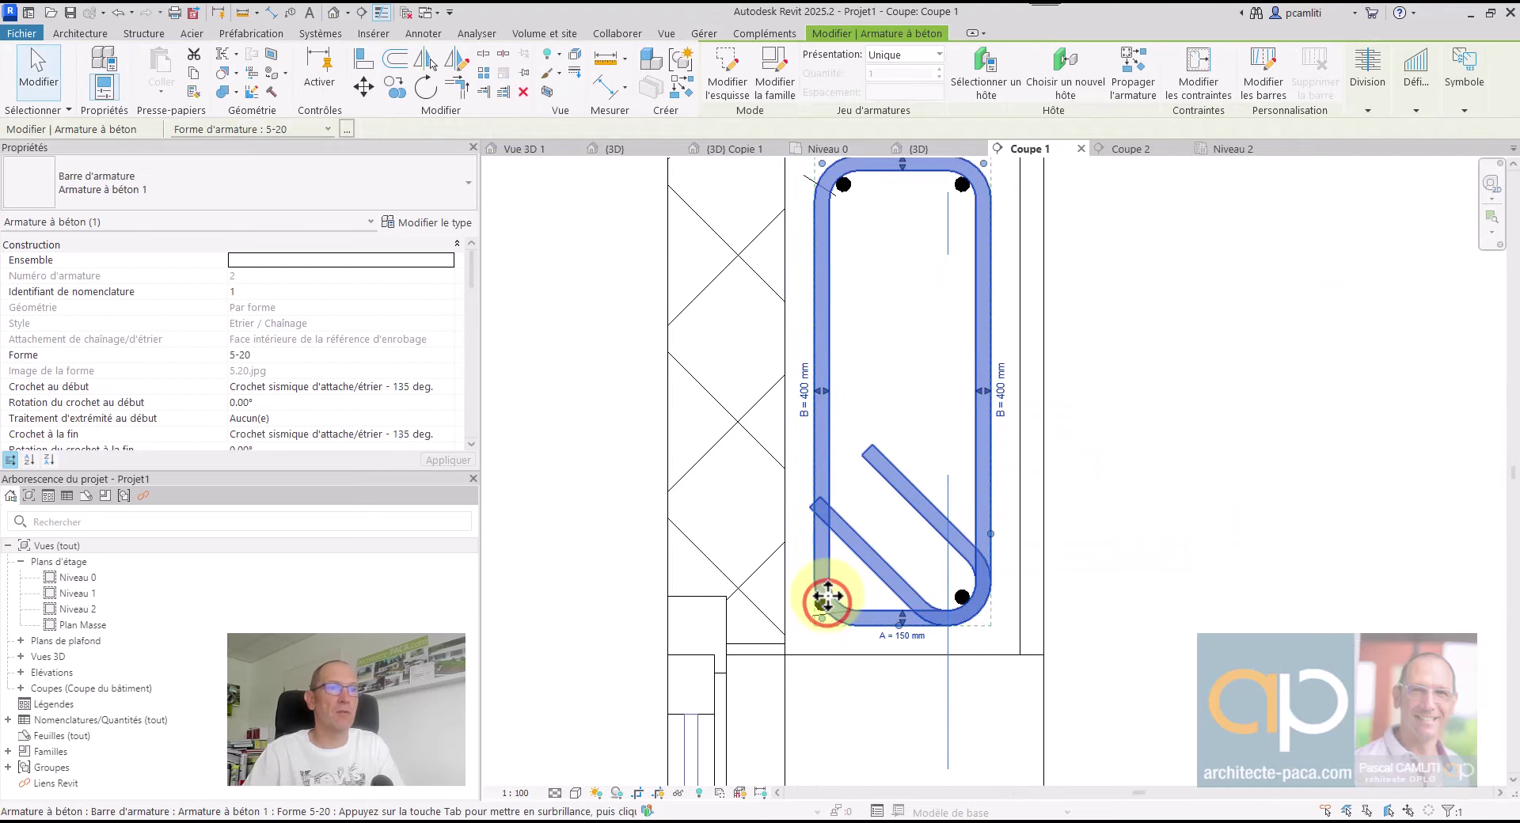
left_click(817, 610)
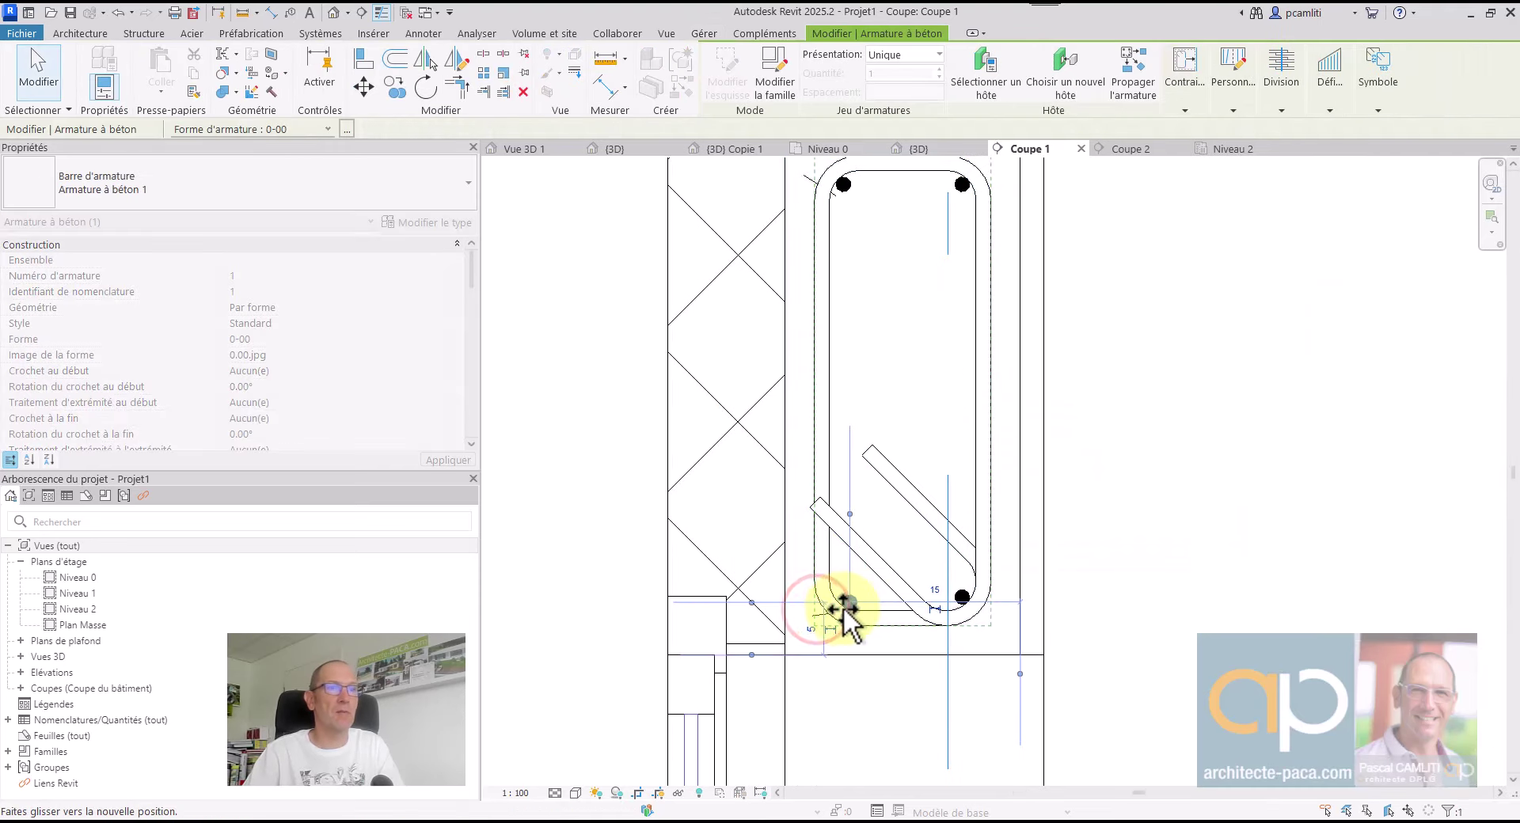
left_click(1211, 532)
scroll(1199, 510, "down", 3)
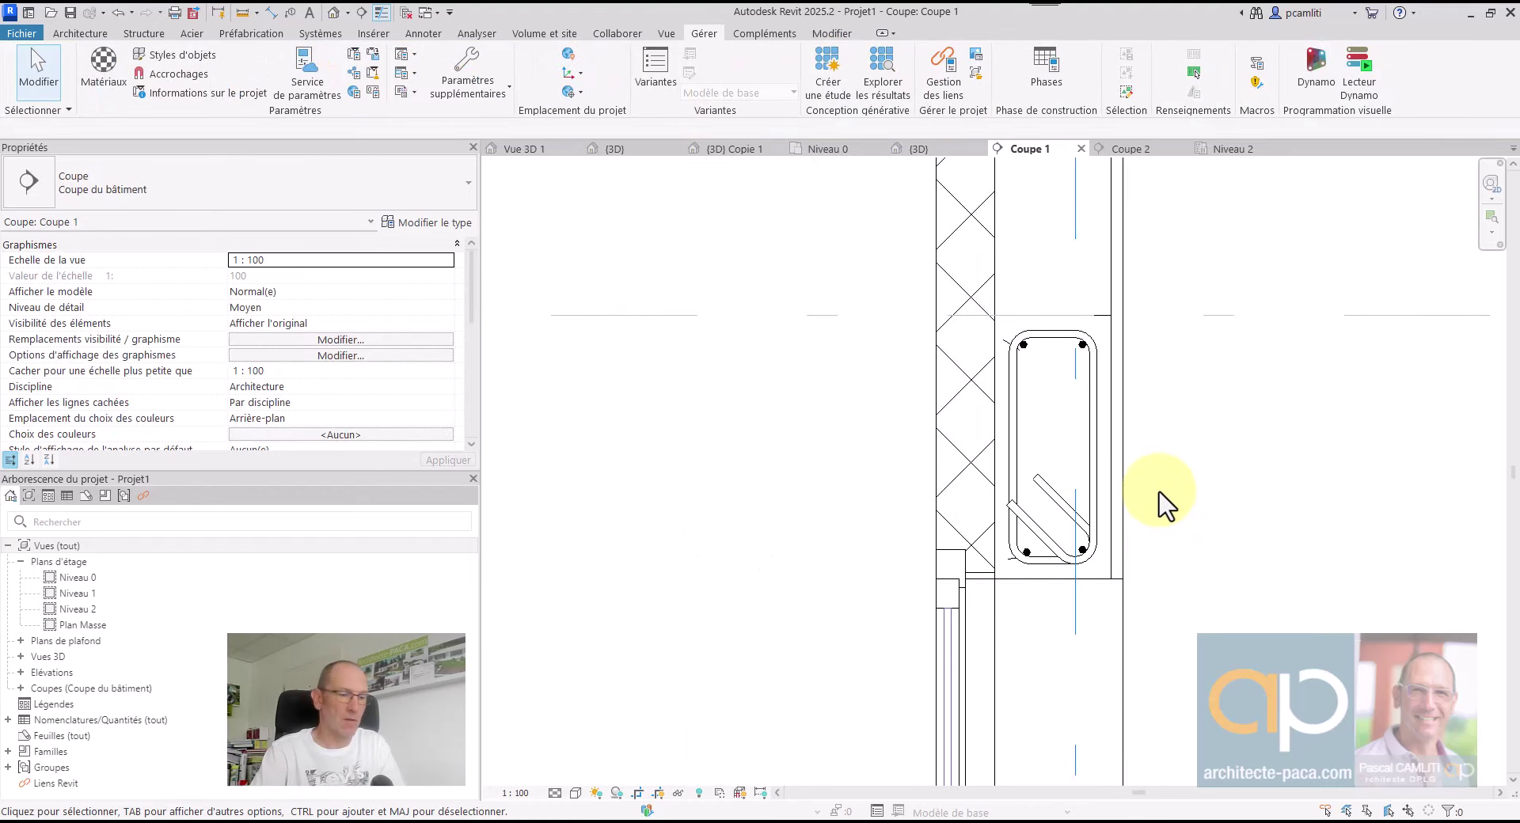
Display the {3D} view in the Image filaire visual style and focus on the reinforced lintel above the window
key("ctrl+Tab")
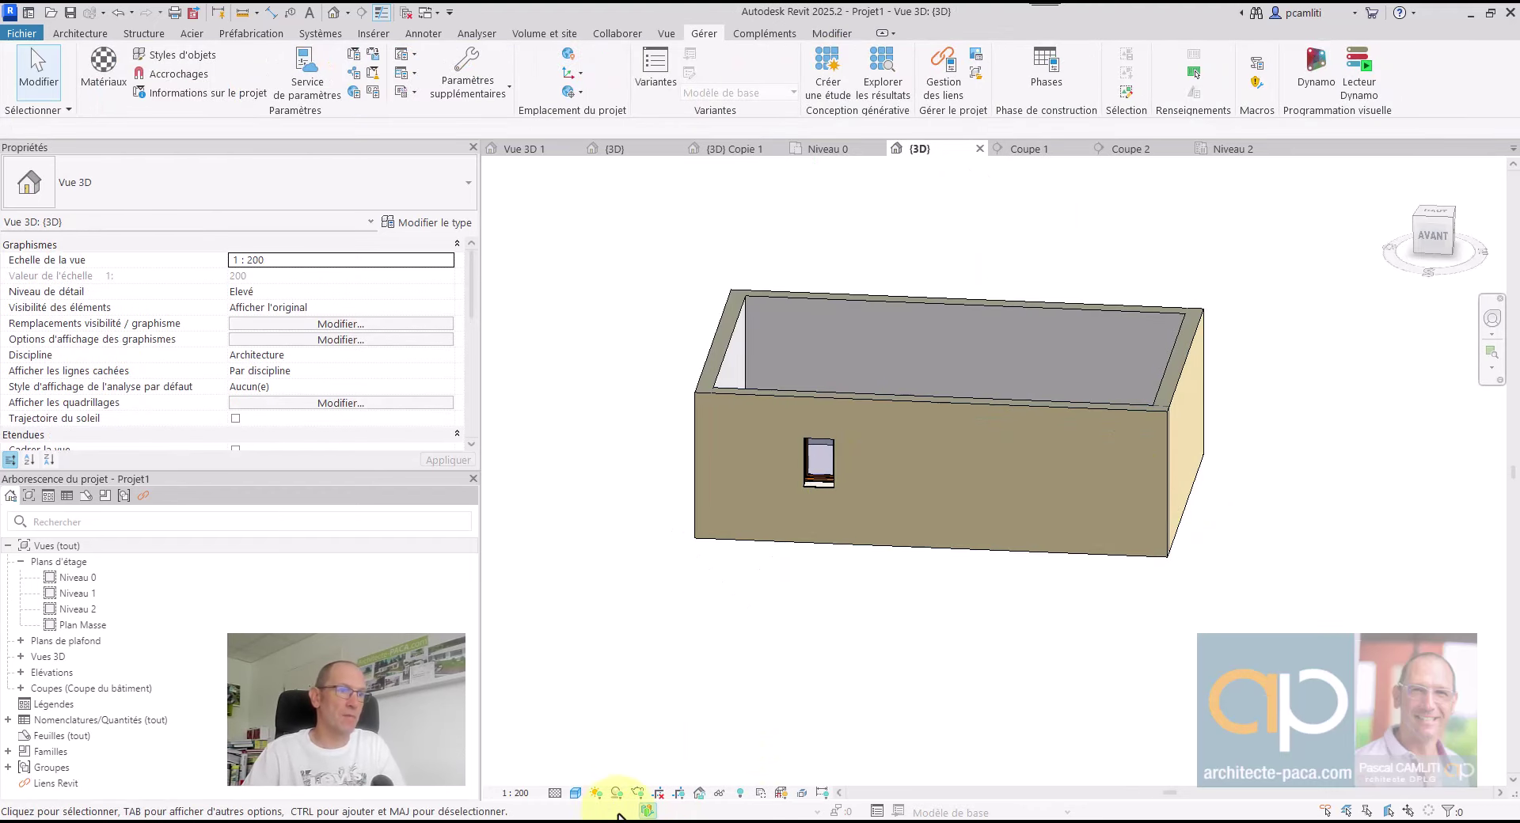
left_click(576, 793)
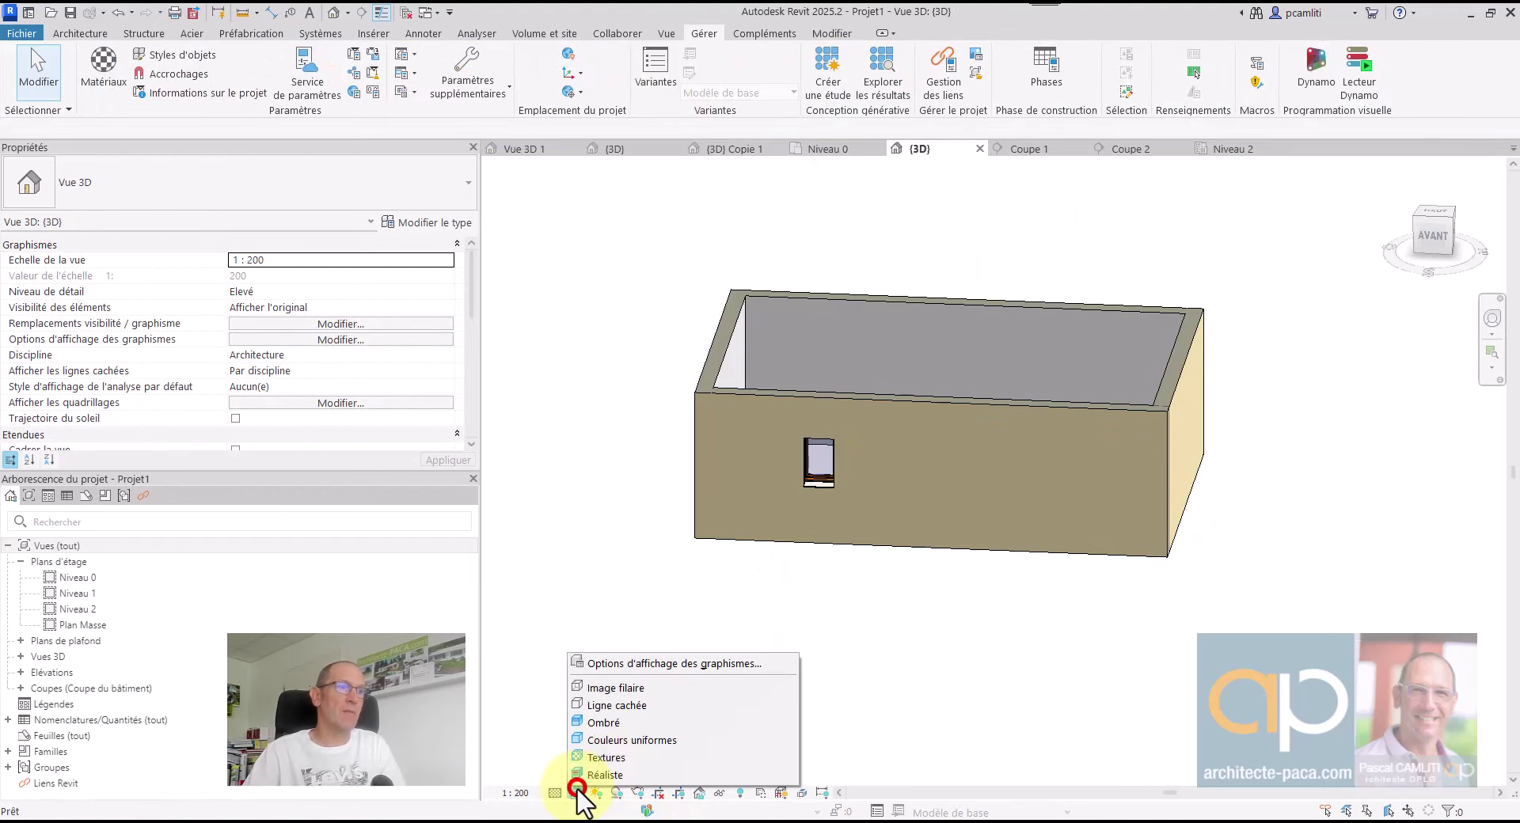
left_click(624, 692)
scroll(815, 420, "up", 5)
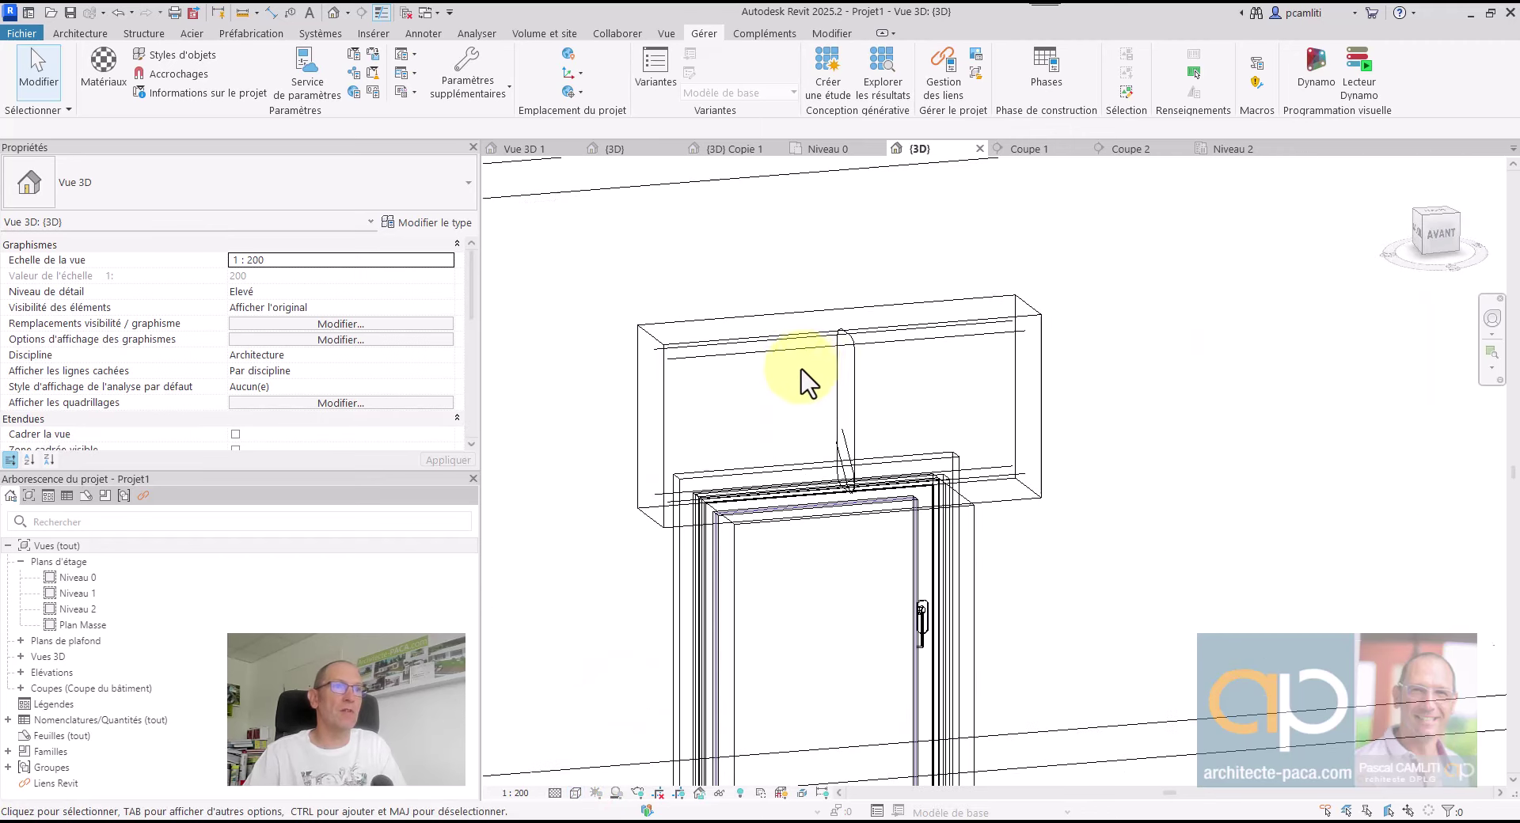
Examine the {3D} view's properties, the stirrup's properties and the view's visibility/graphics overrides for rebar display settings
mouse_move(855, 366)
middle_mouse_down("shift")
mouse_move(807, 383)
mouse_move(719, 353)
mouse_move(760, 397)
mouse_move(828, 390)
mouse_move(863, 355)
middle_mouse_up("shift")
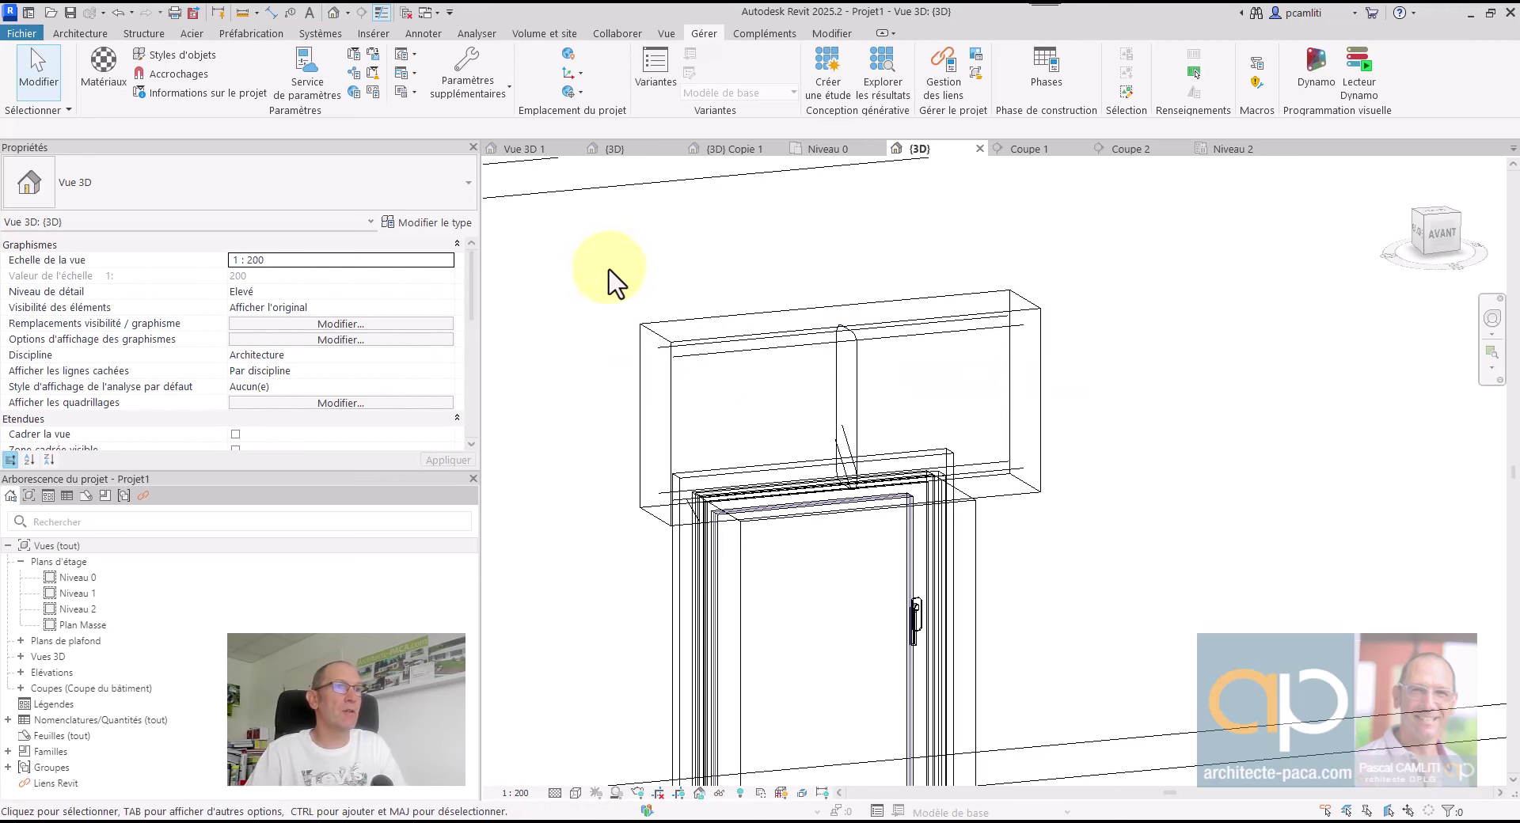
scroll(293, 326, "down", 4)
scroll(292, 325, "down", 5)
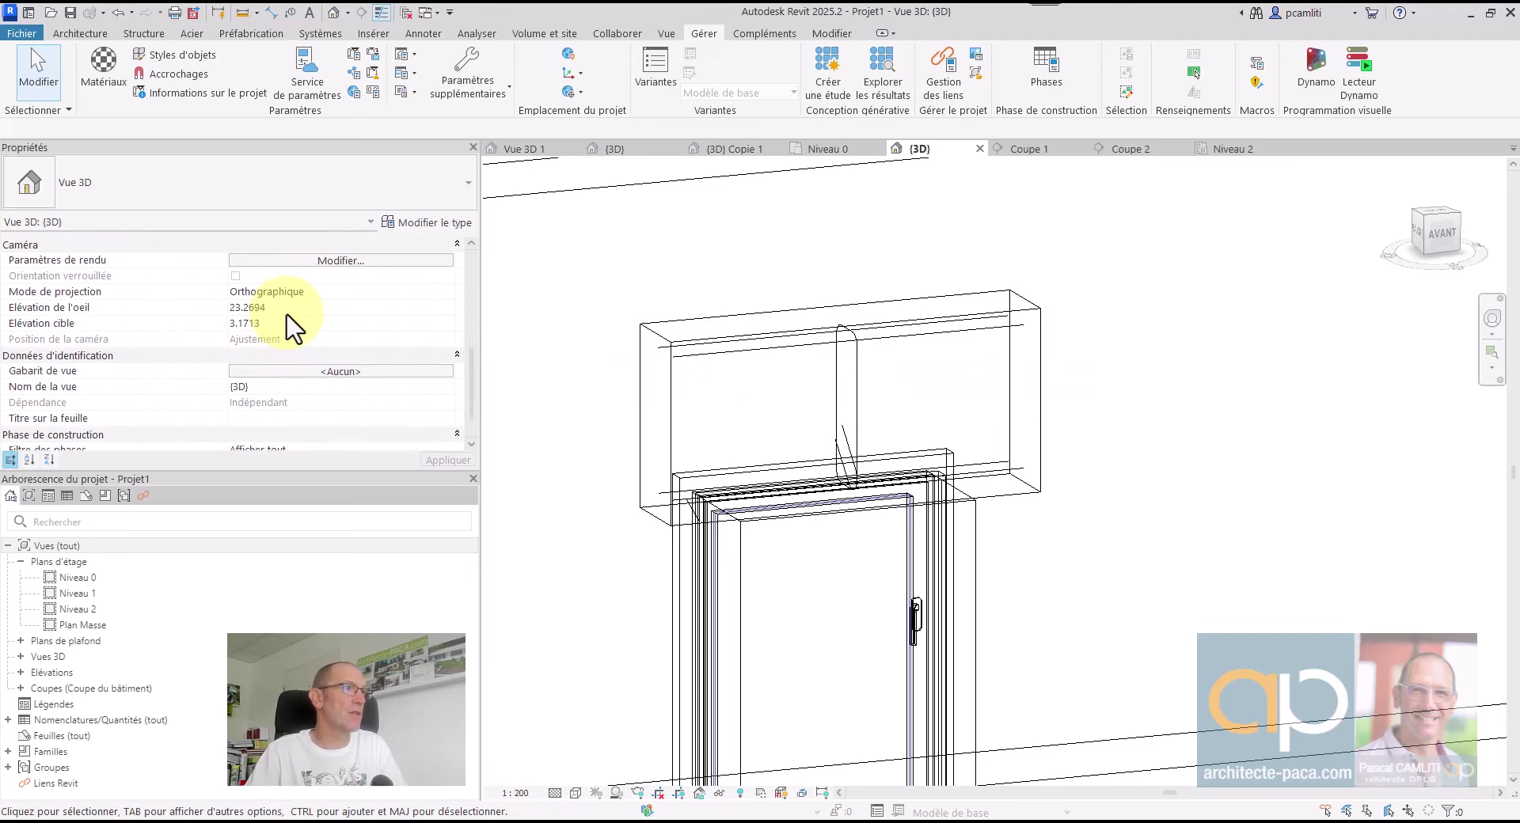
left_click(856, 360)
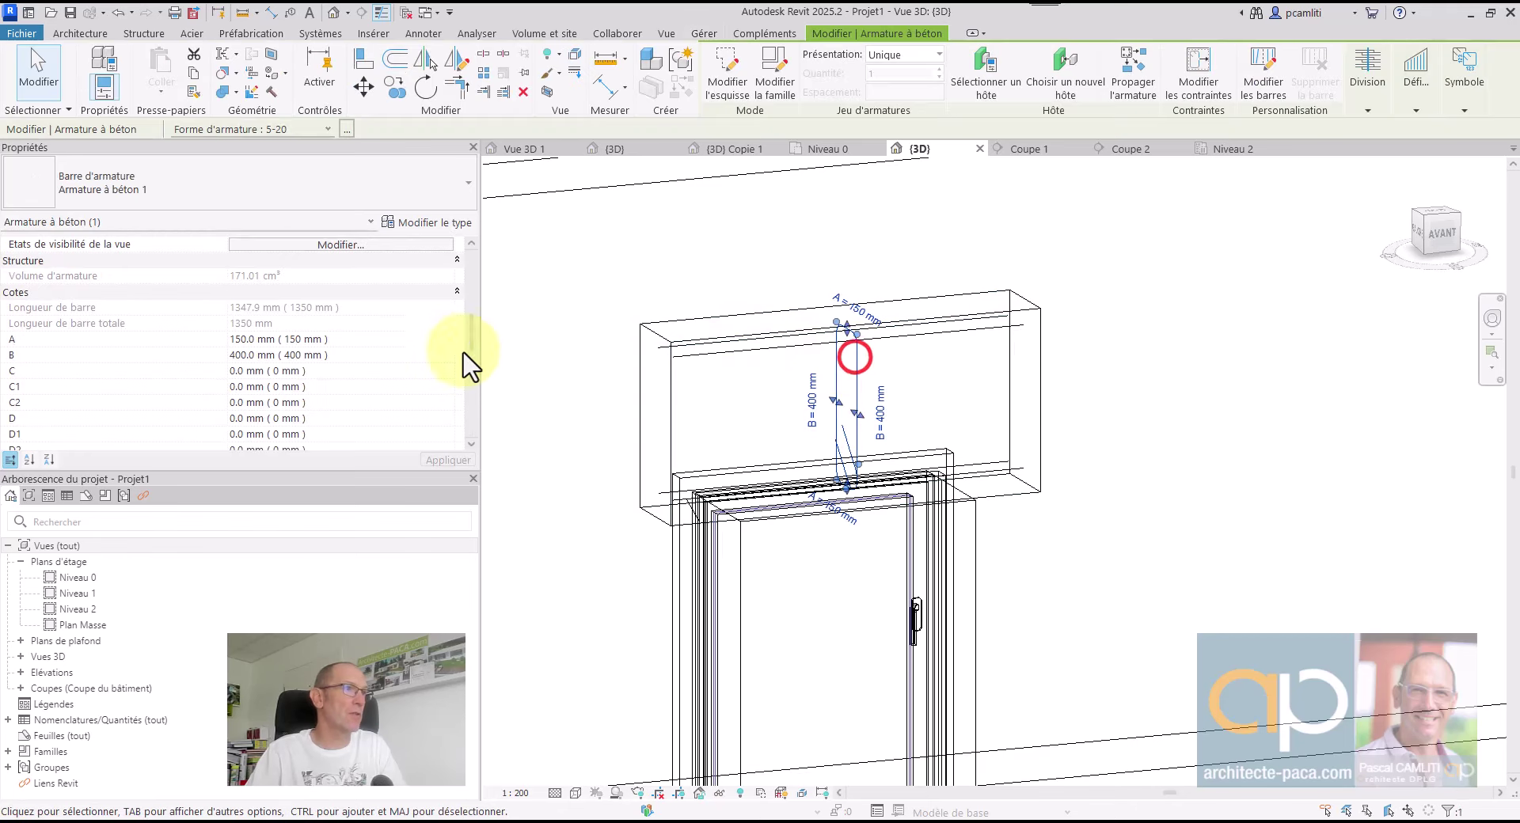
scroll(366, 332, "down", 8)
left_click(641, 260)
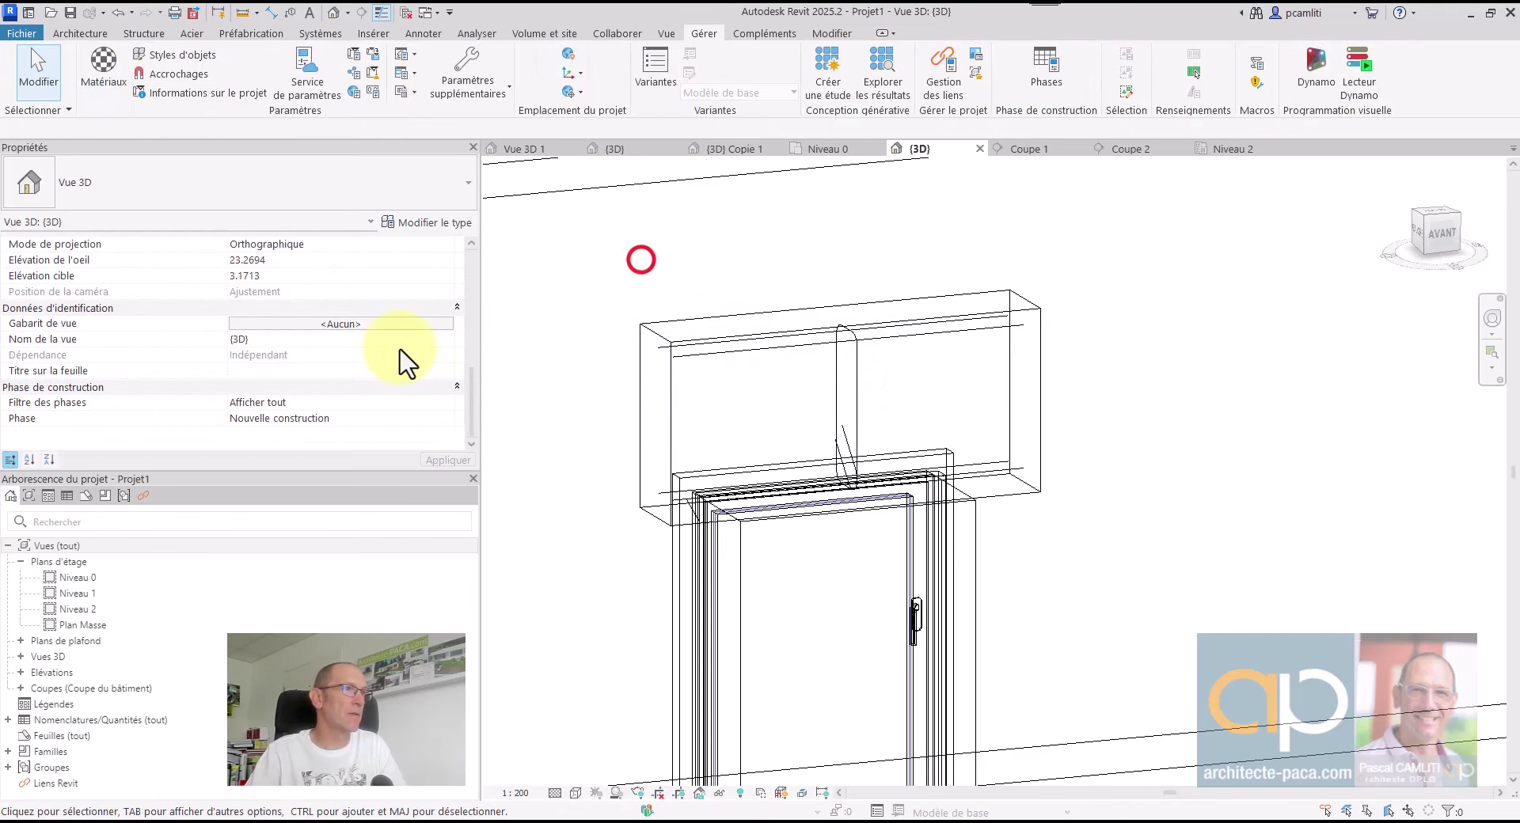
scroll(366, 332, "up", 5)
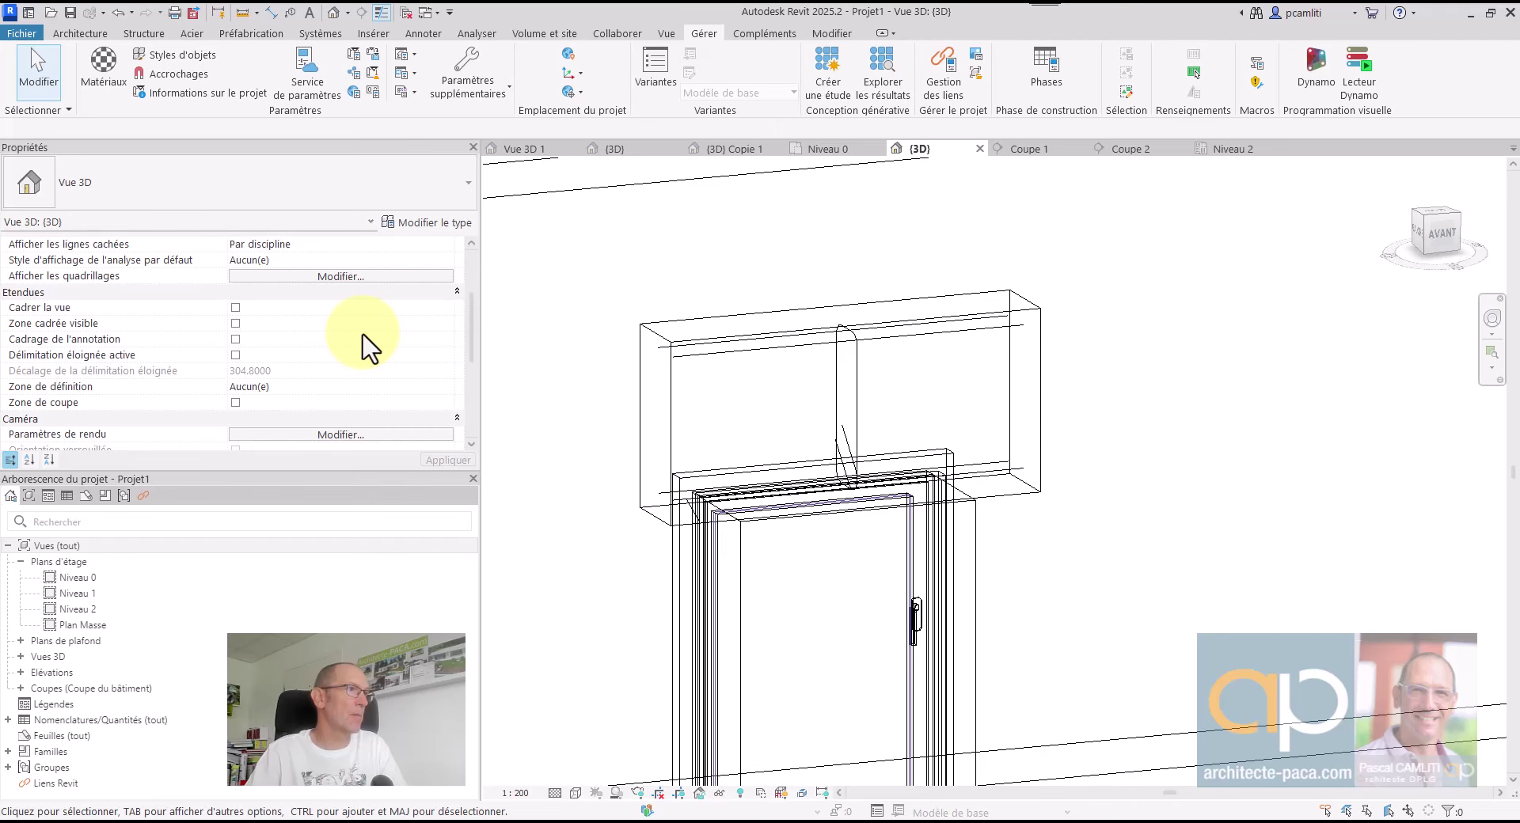
scroll(368, 349, "down", 1)
scroll(372, 356, "up", 2)
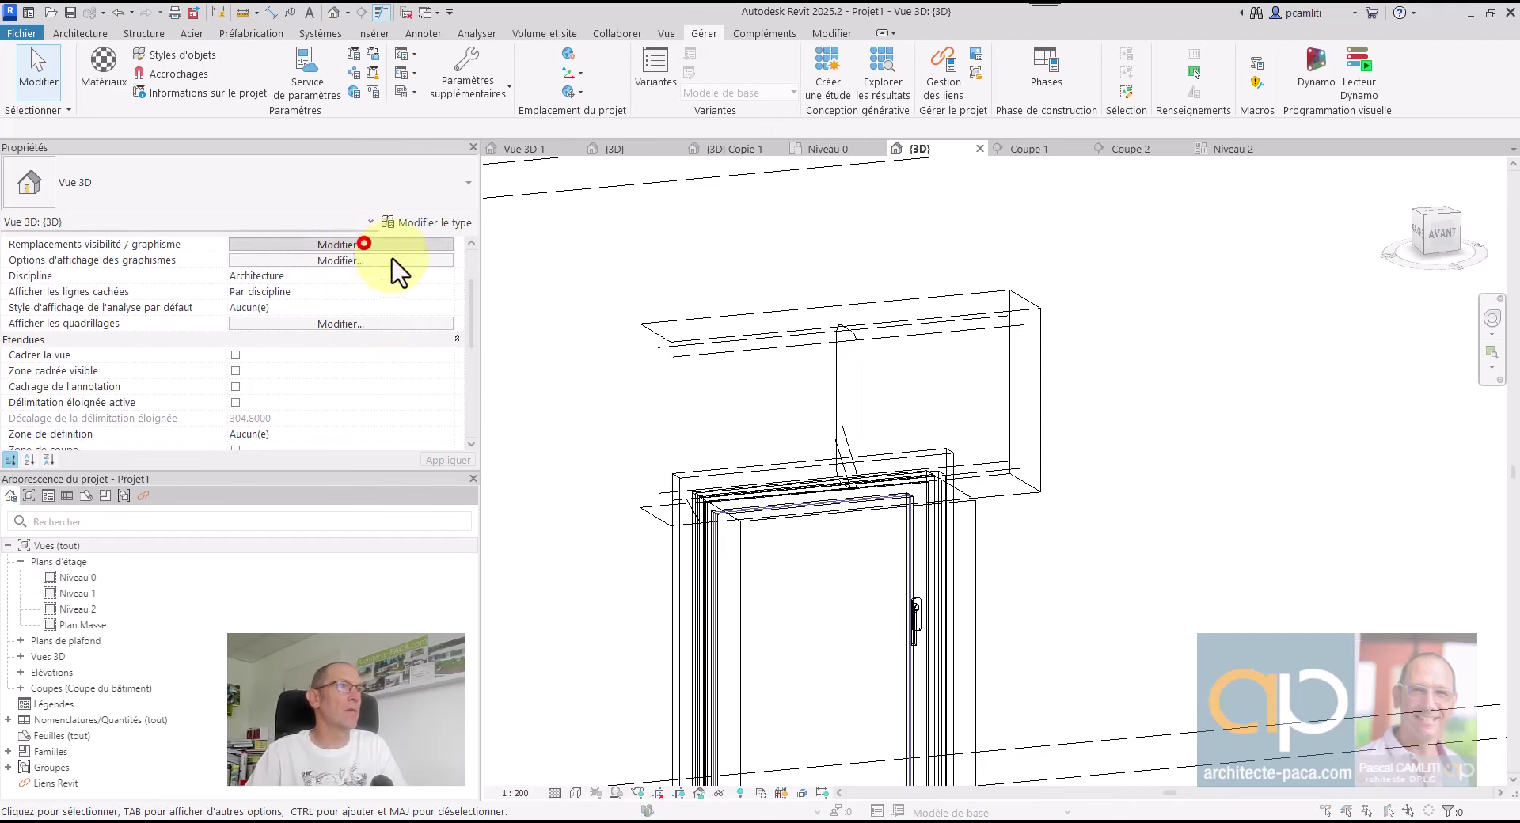
left_click(363, 243)
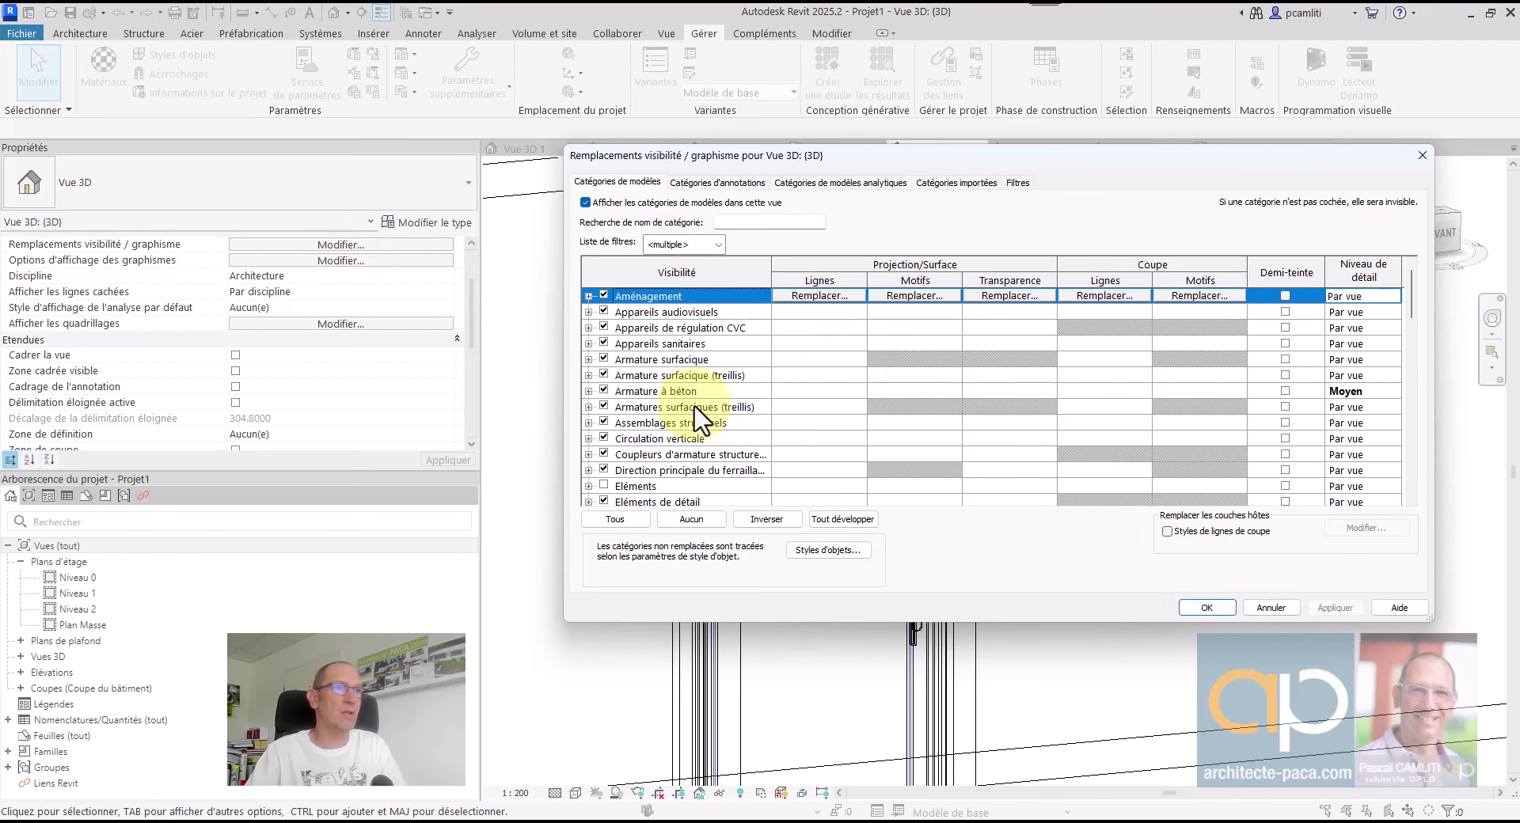
left_click(1289, 606)
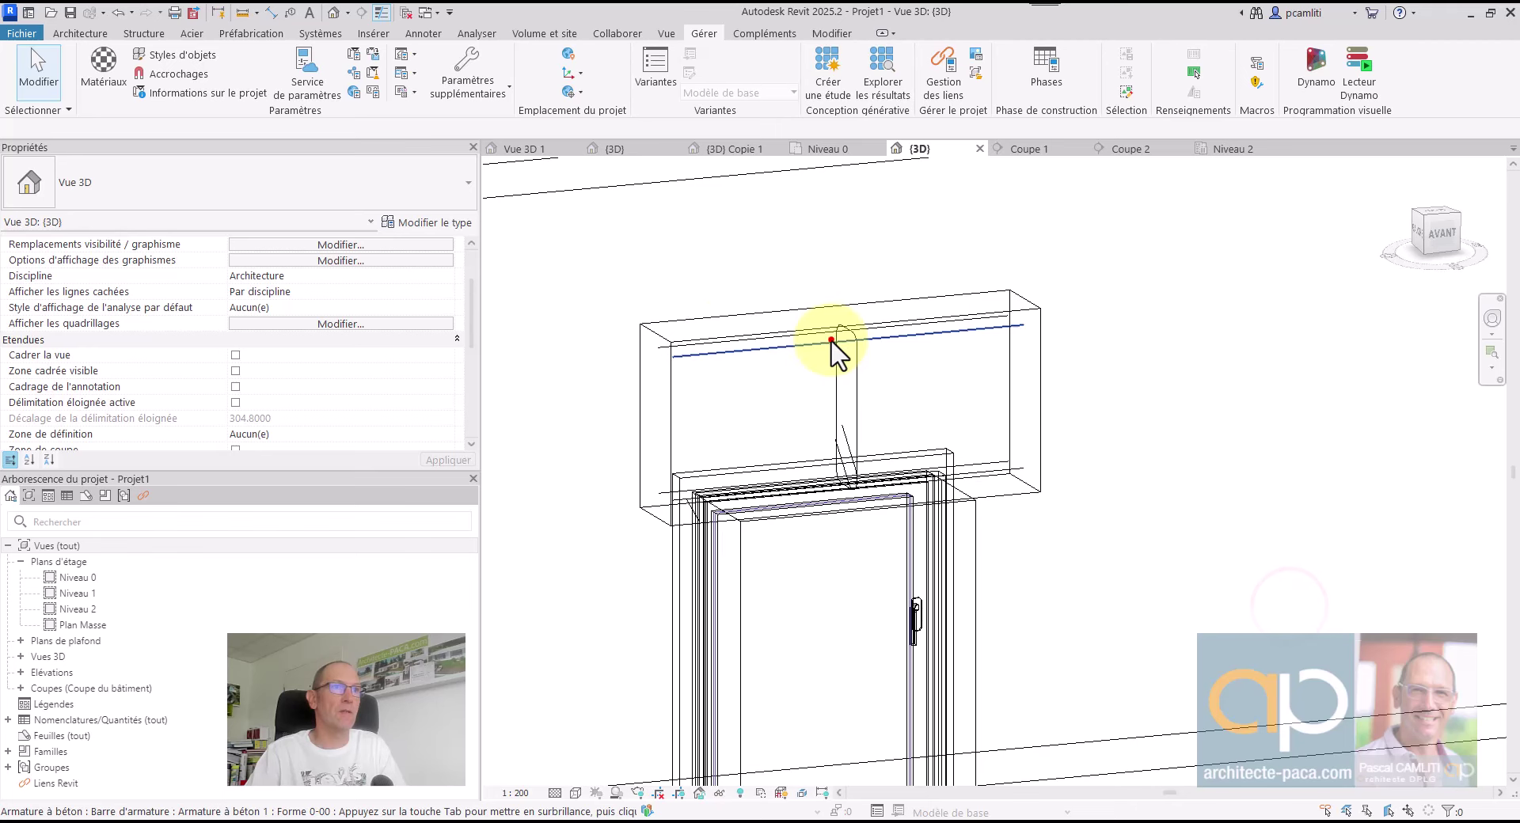
Set the upper front straight bar of the lintel to show unobscured in the {3D} view through its view visibility states
left_click(832, 341)
scroll(325, 388, "down", 2)
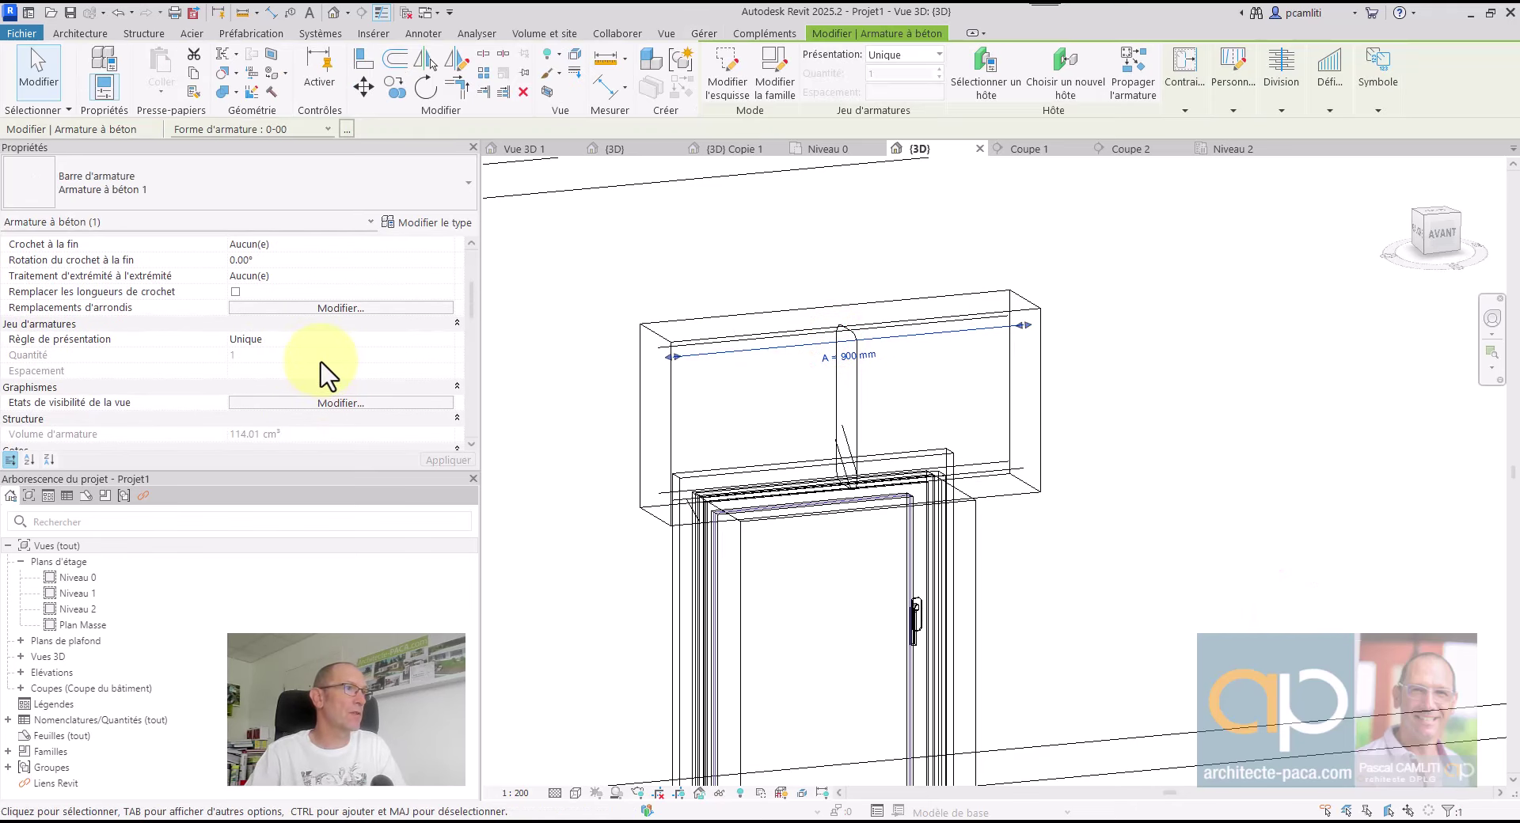
left_click(305, 404)
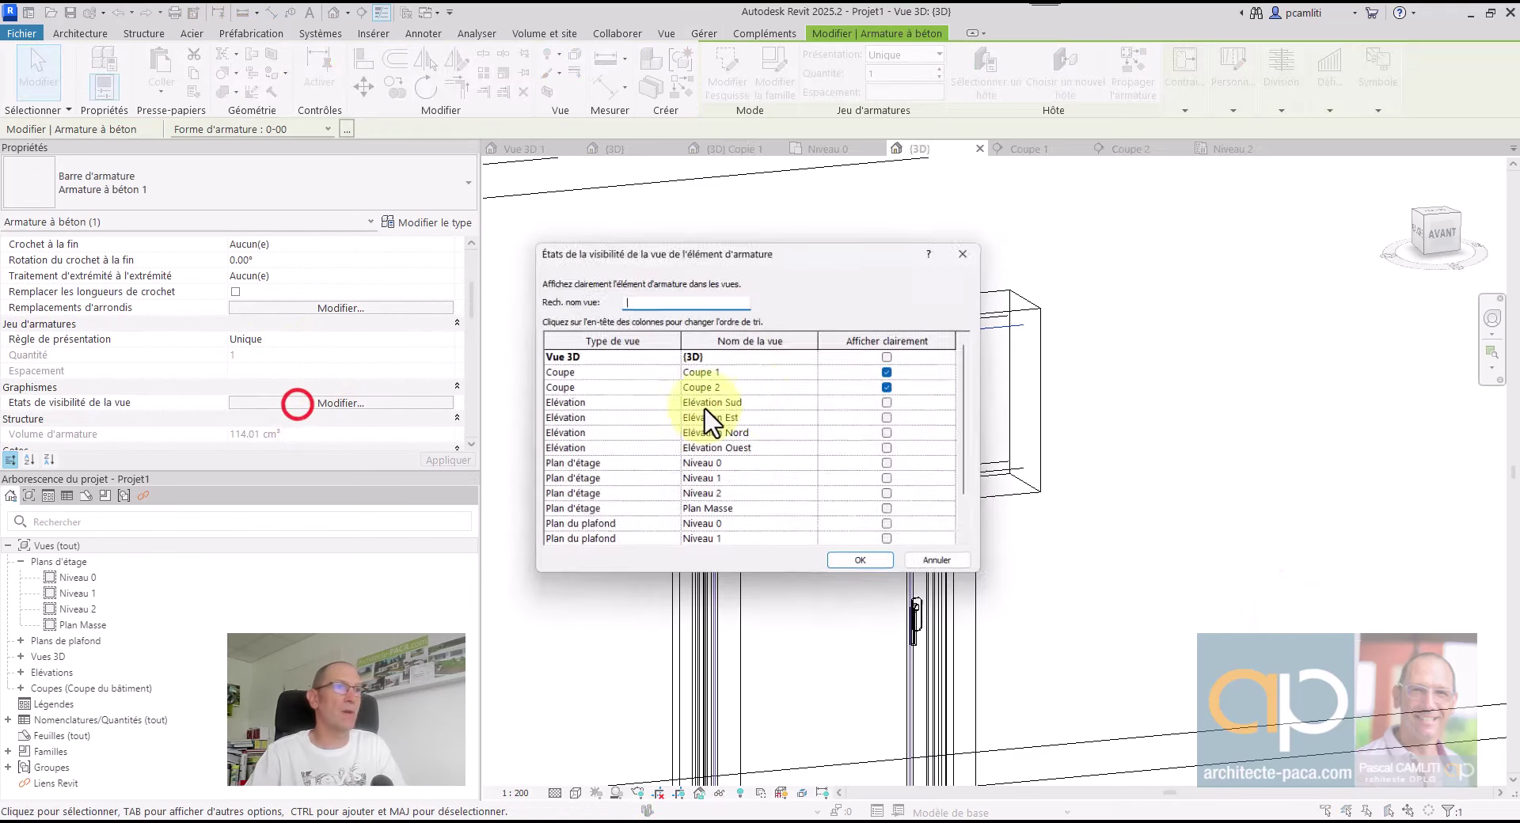
left_click(894, 356)
left_click(866, 568)
left_click(1109, 337)
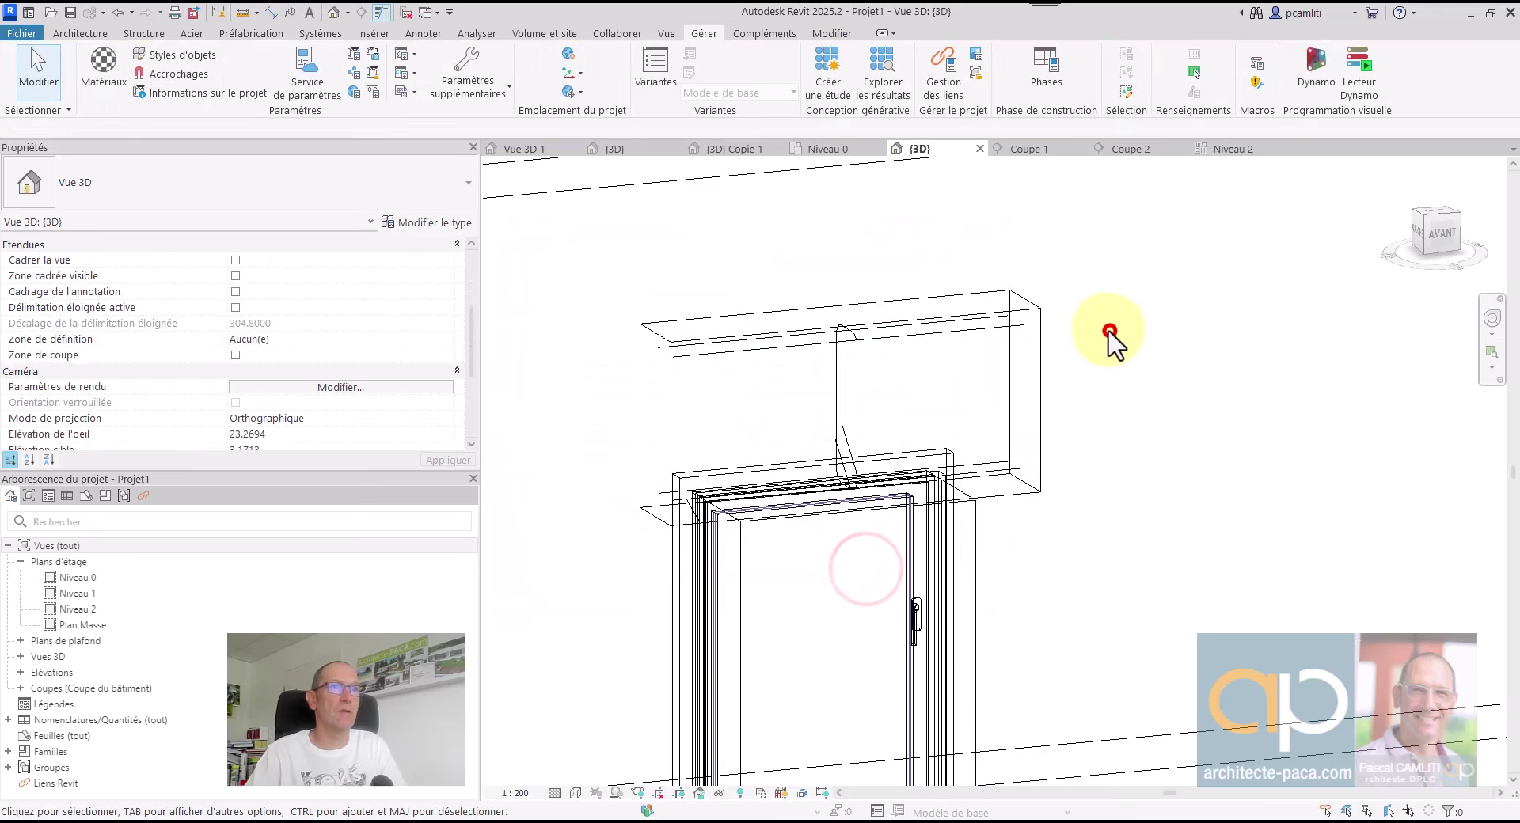
Set the 5-20 stirrup to show unobscured in the {3D} view through its view visibility states
left_click(993, 315)
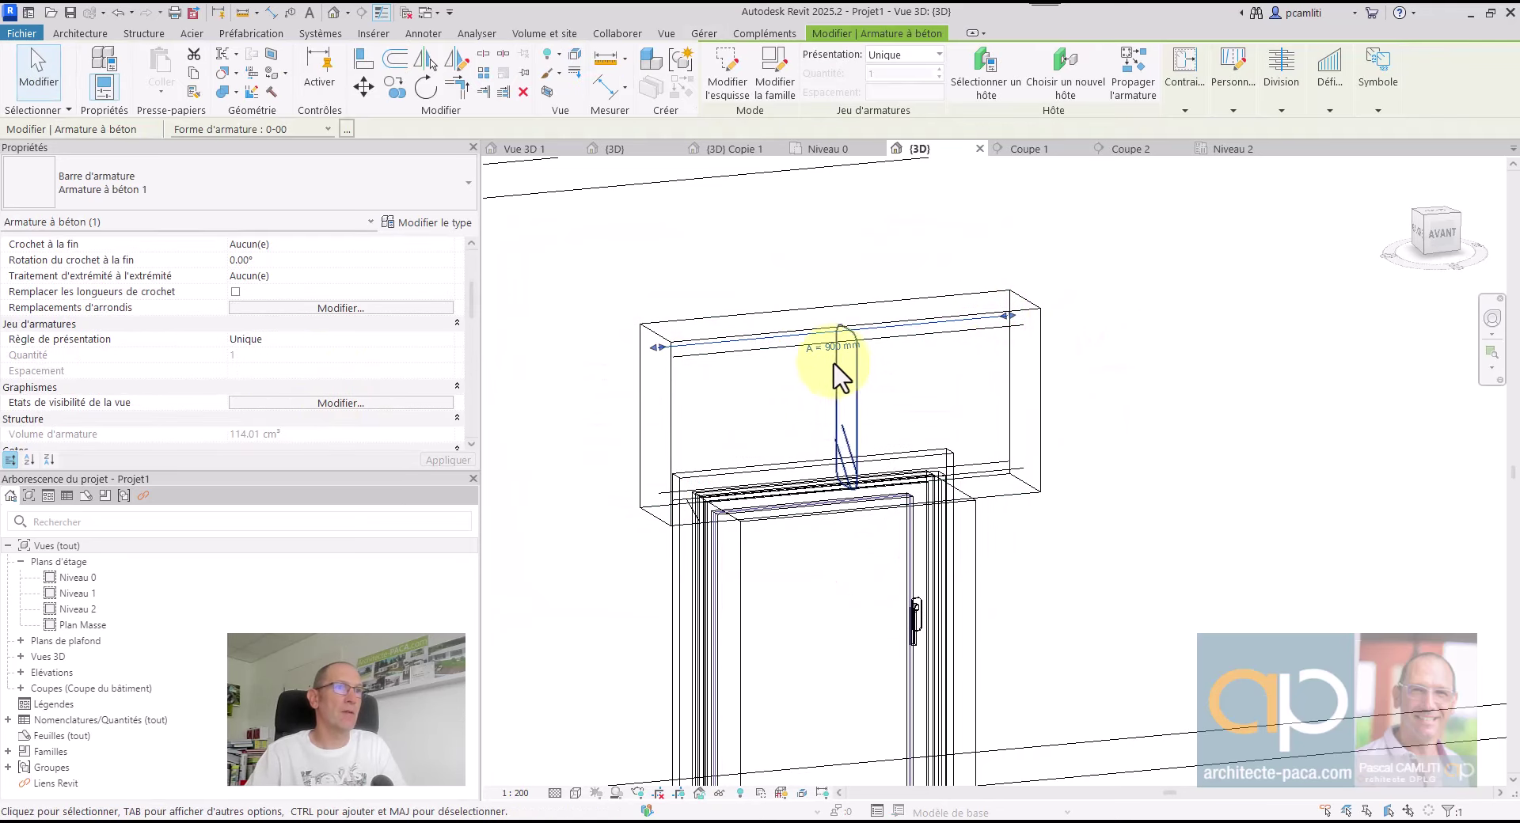
left_click(858, 375)
scroll(392, 384, "down", 3)
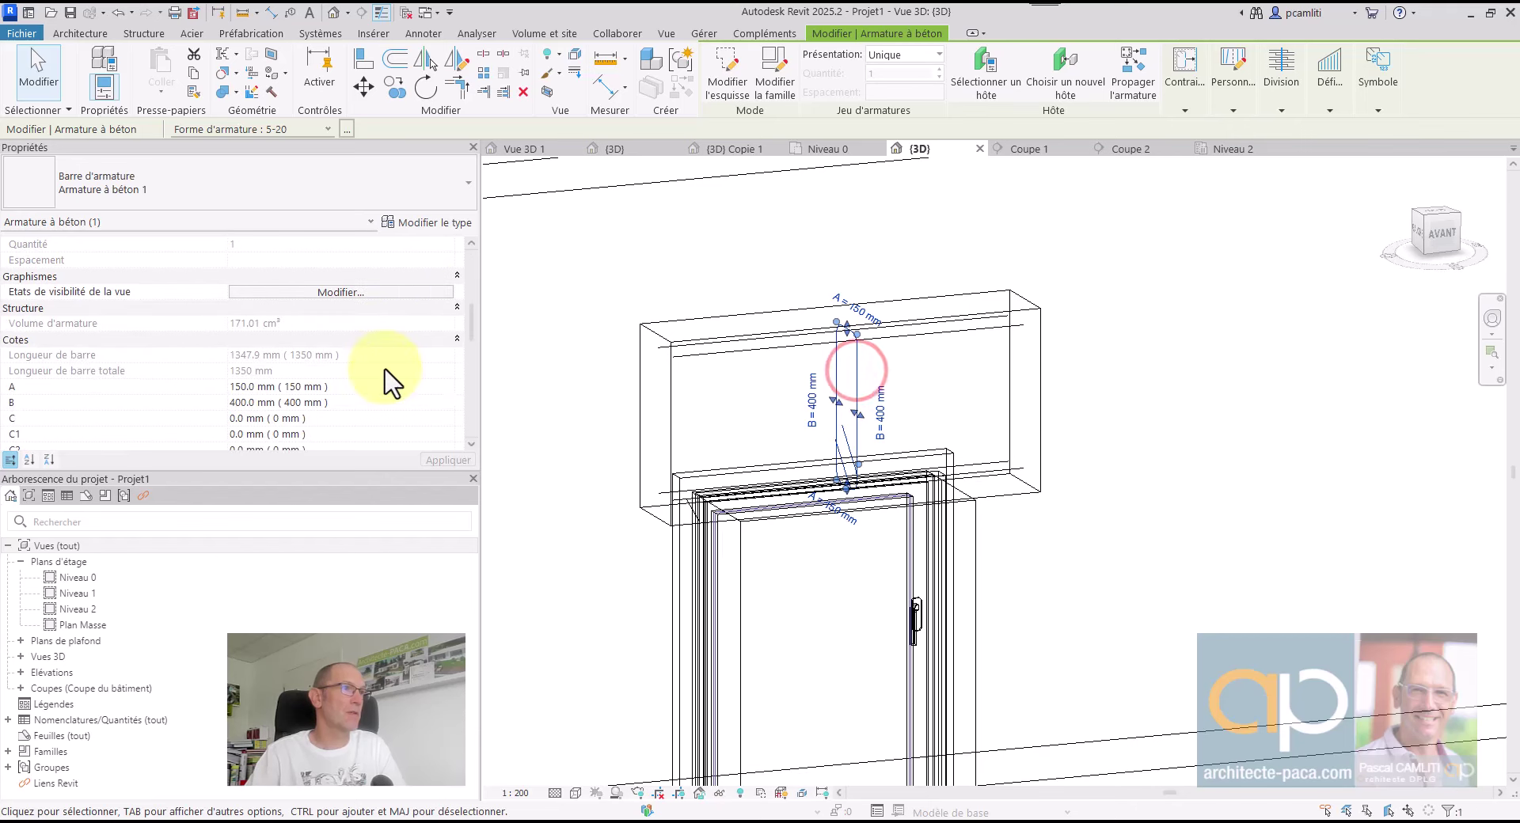
scroll(353, 308, "up", 2)
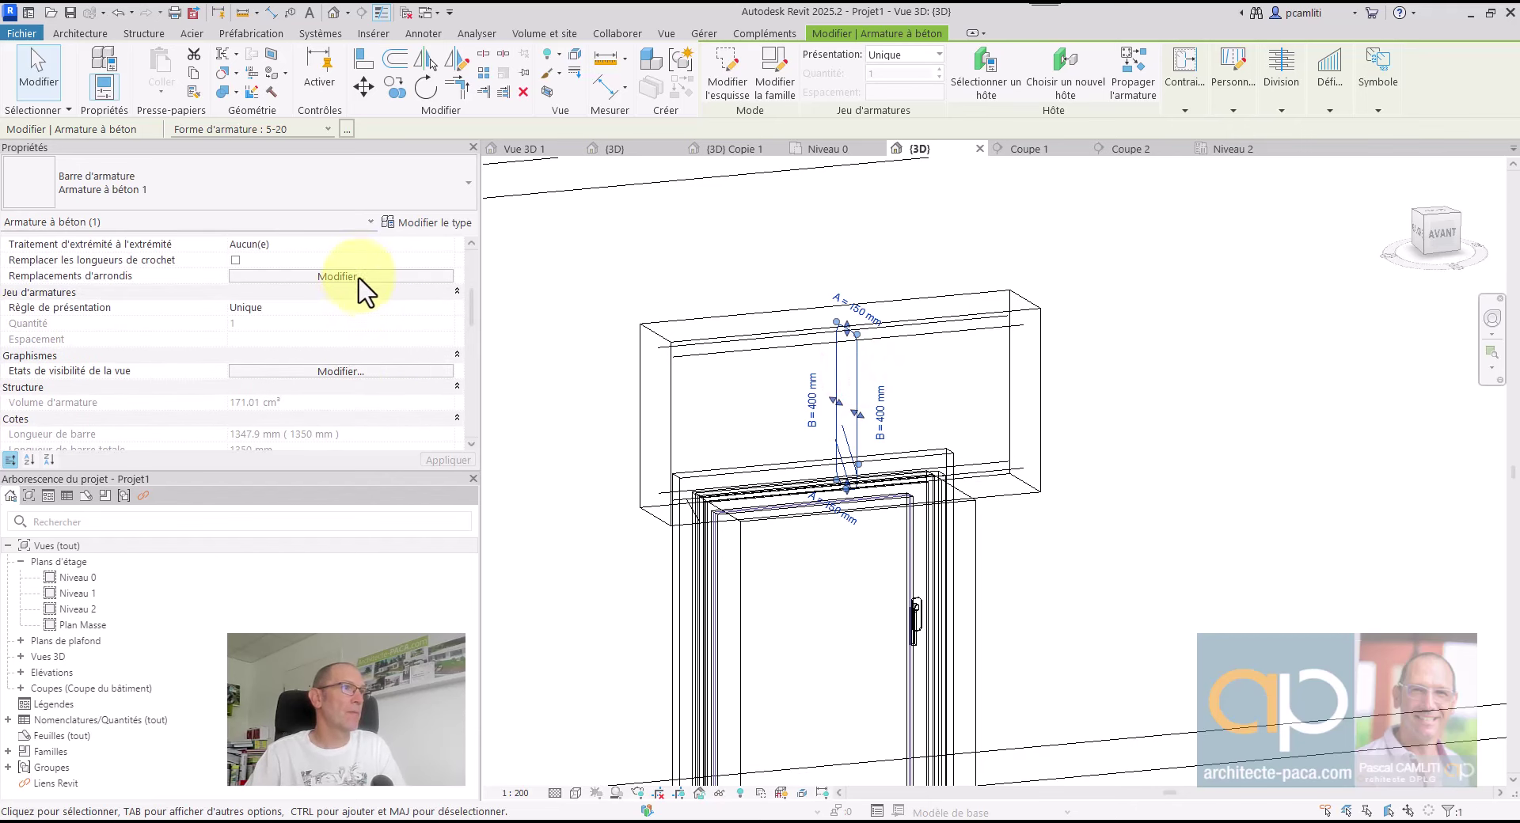
left_click(325, 370)
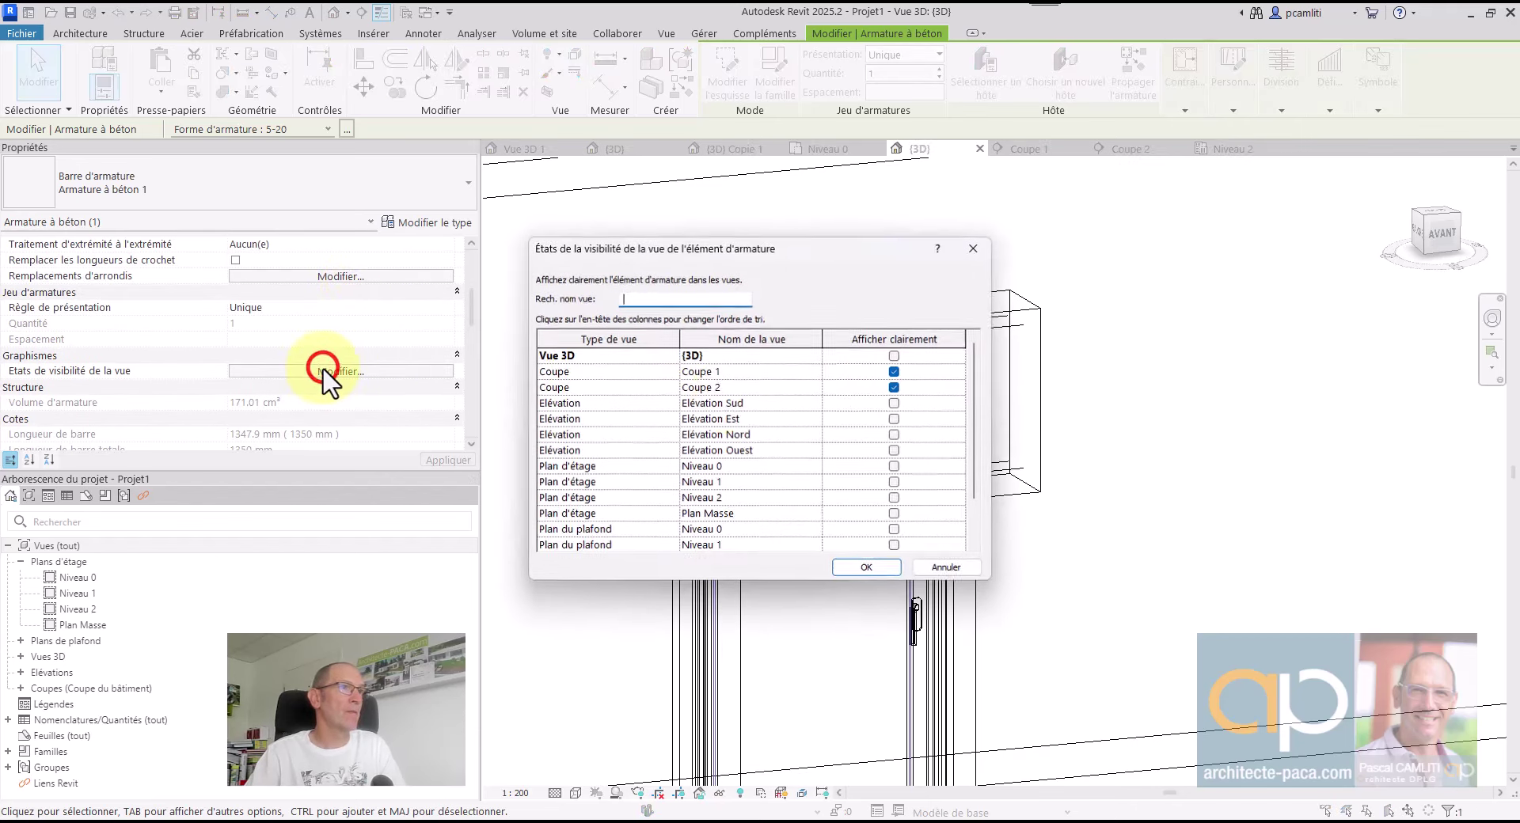
left_click(875, 570)
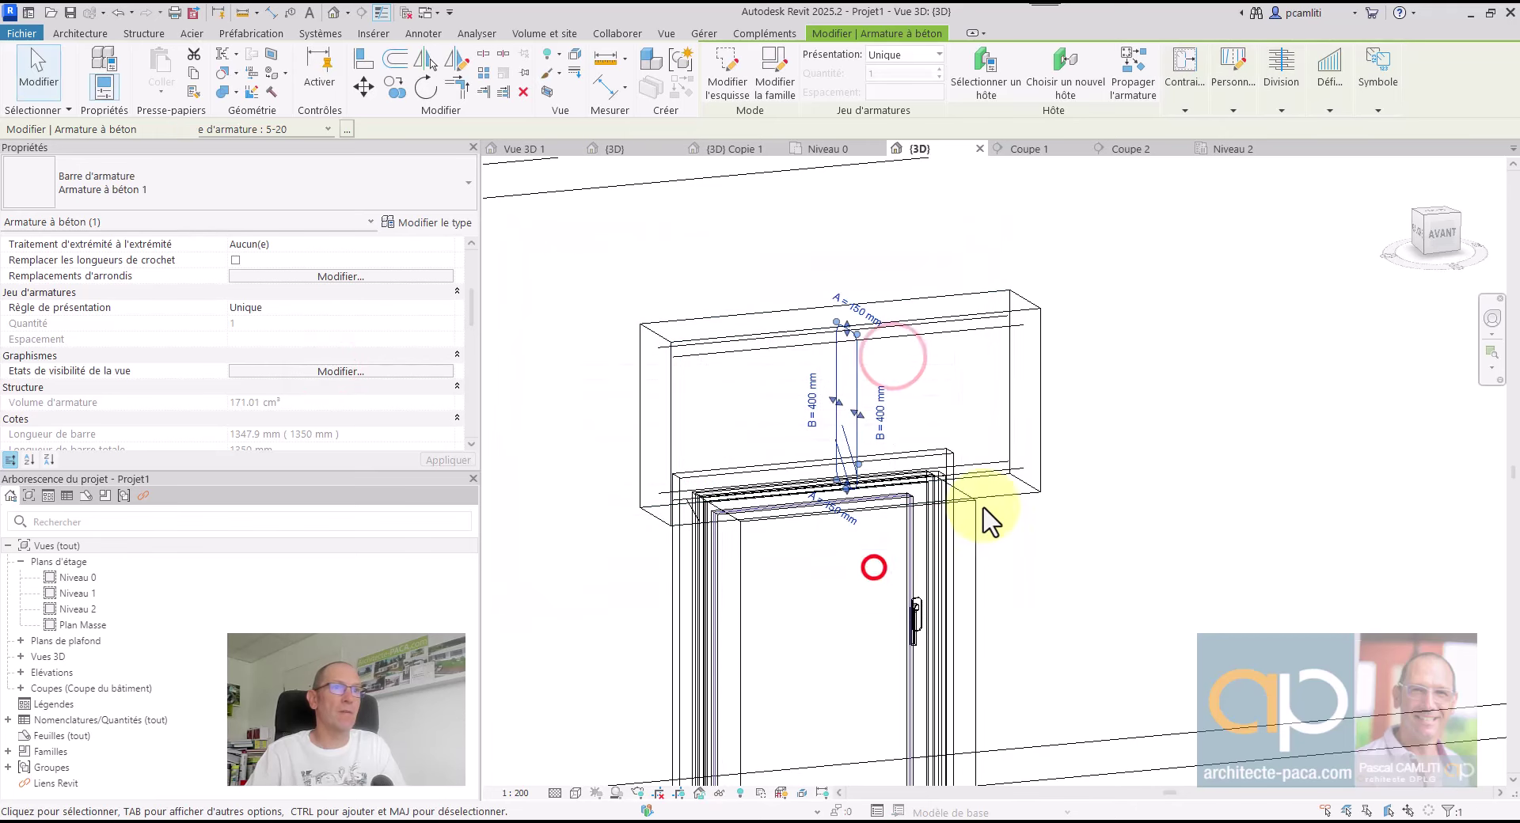
left_click(1130, 355)
Check the lintel's bars in the Ligne cachée visual style and return the view to Image filaire
left_click(555, 793)
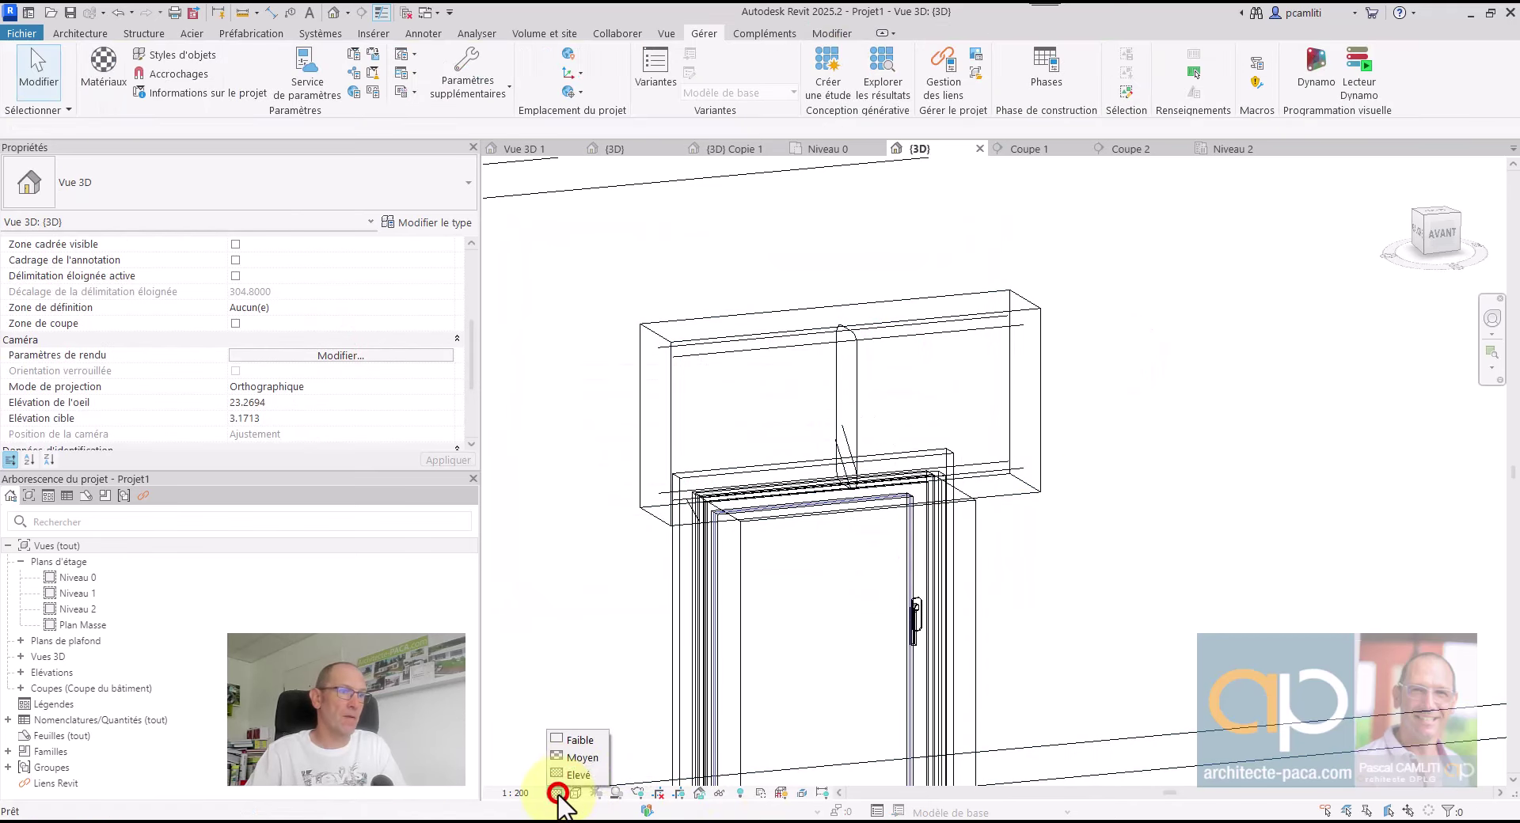
left_click(557, 547)
scroll(649, 531, "down", 2)
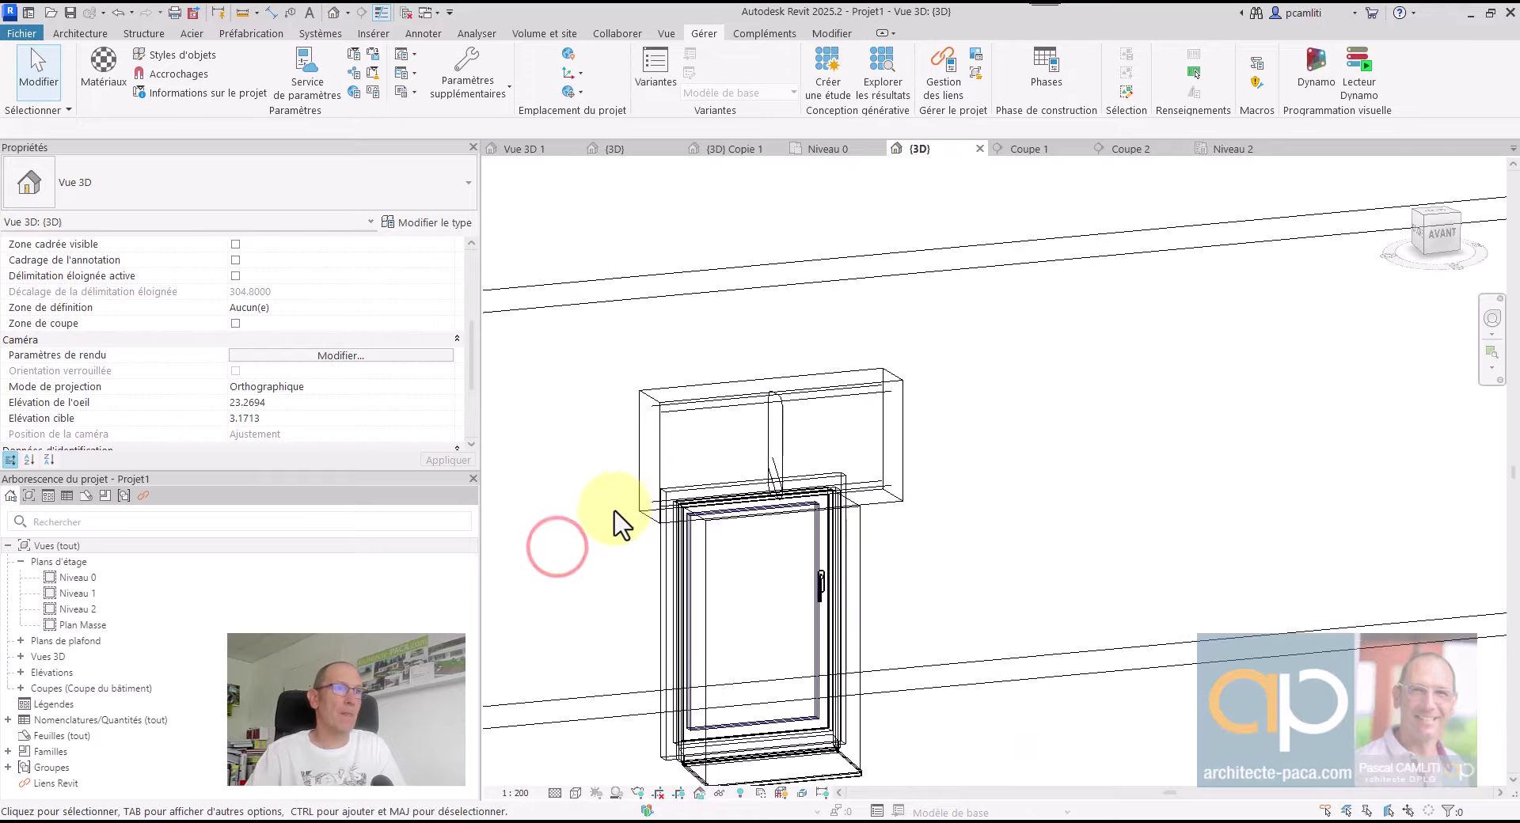
middle_click_drag(615, 511, 645, 474, "shift")
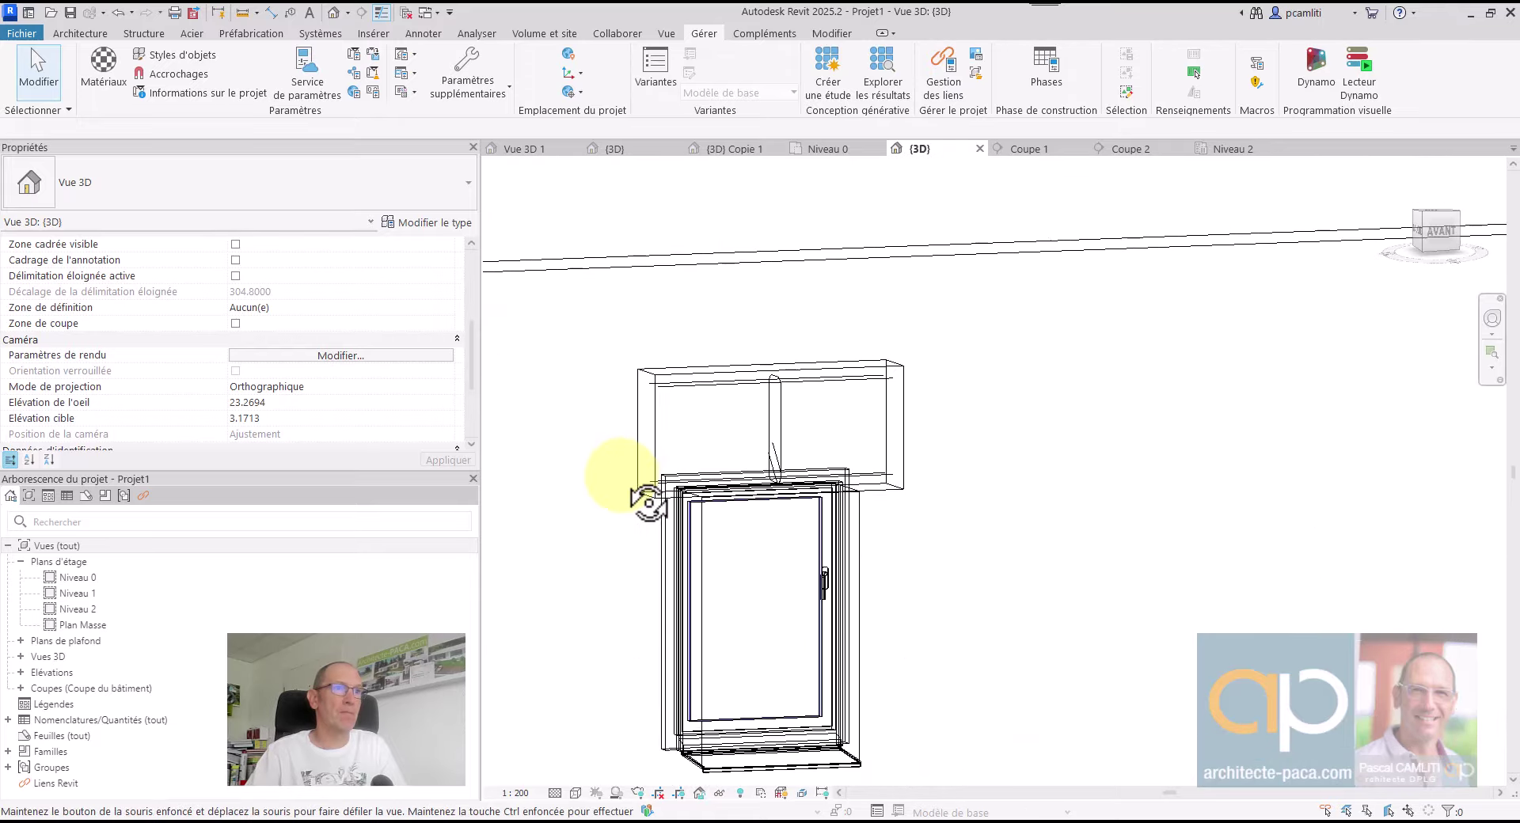
left_click(572, 793)
left_click(621, 715)
middle_click_drag(781, 413, 832, 574, "shift")
middle_click_drag(802, 467, 896, 384)
scroll(896, 384, "up", 2)
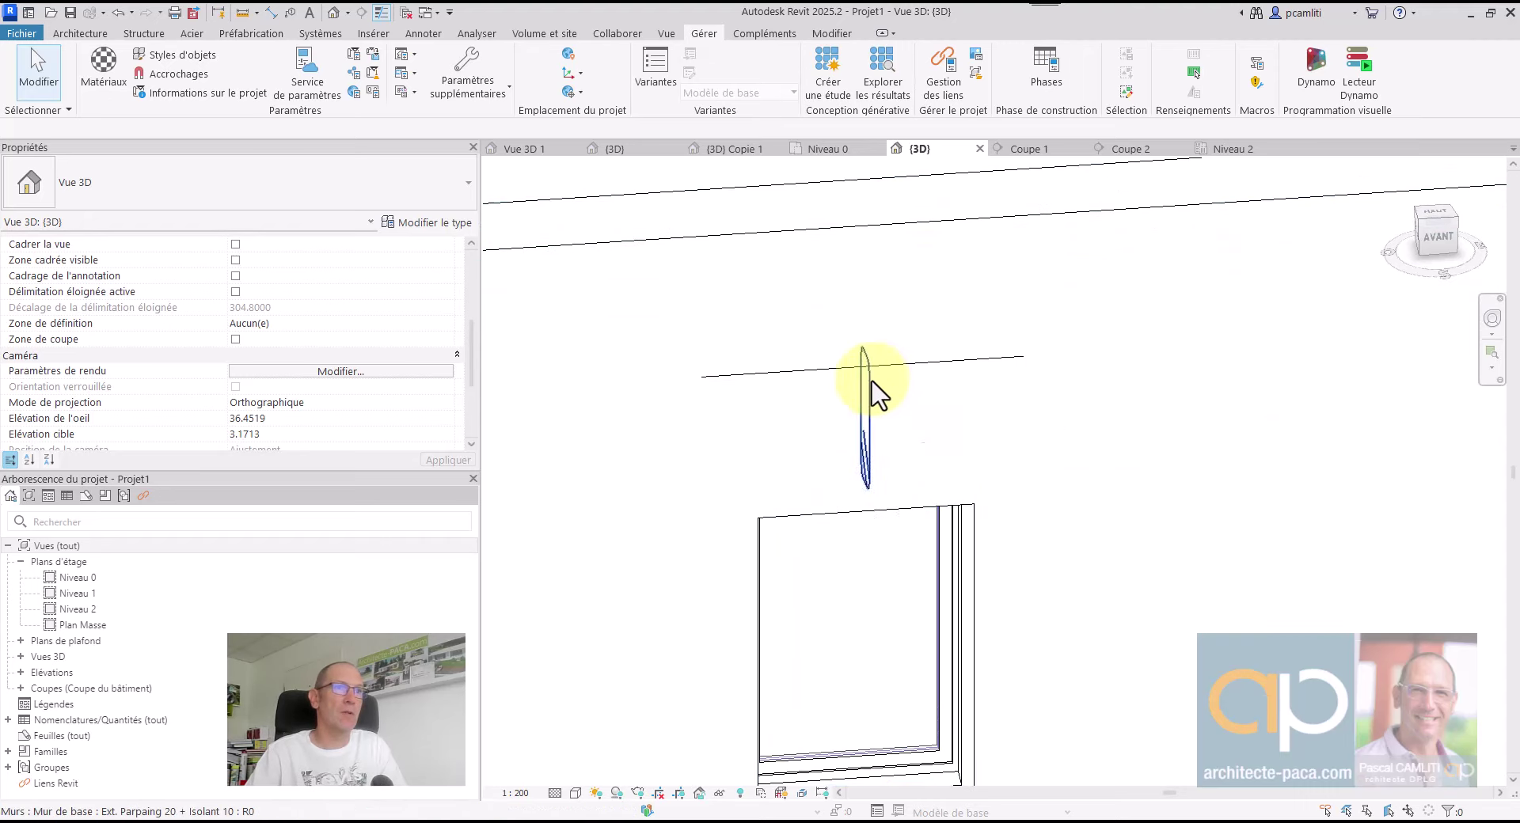
left_click(574, 793)
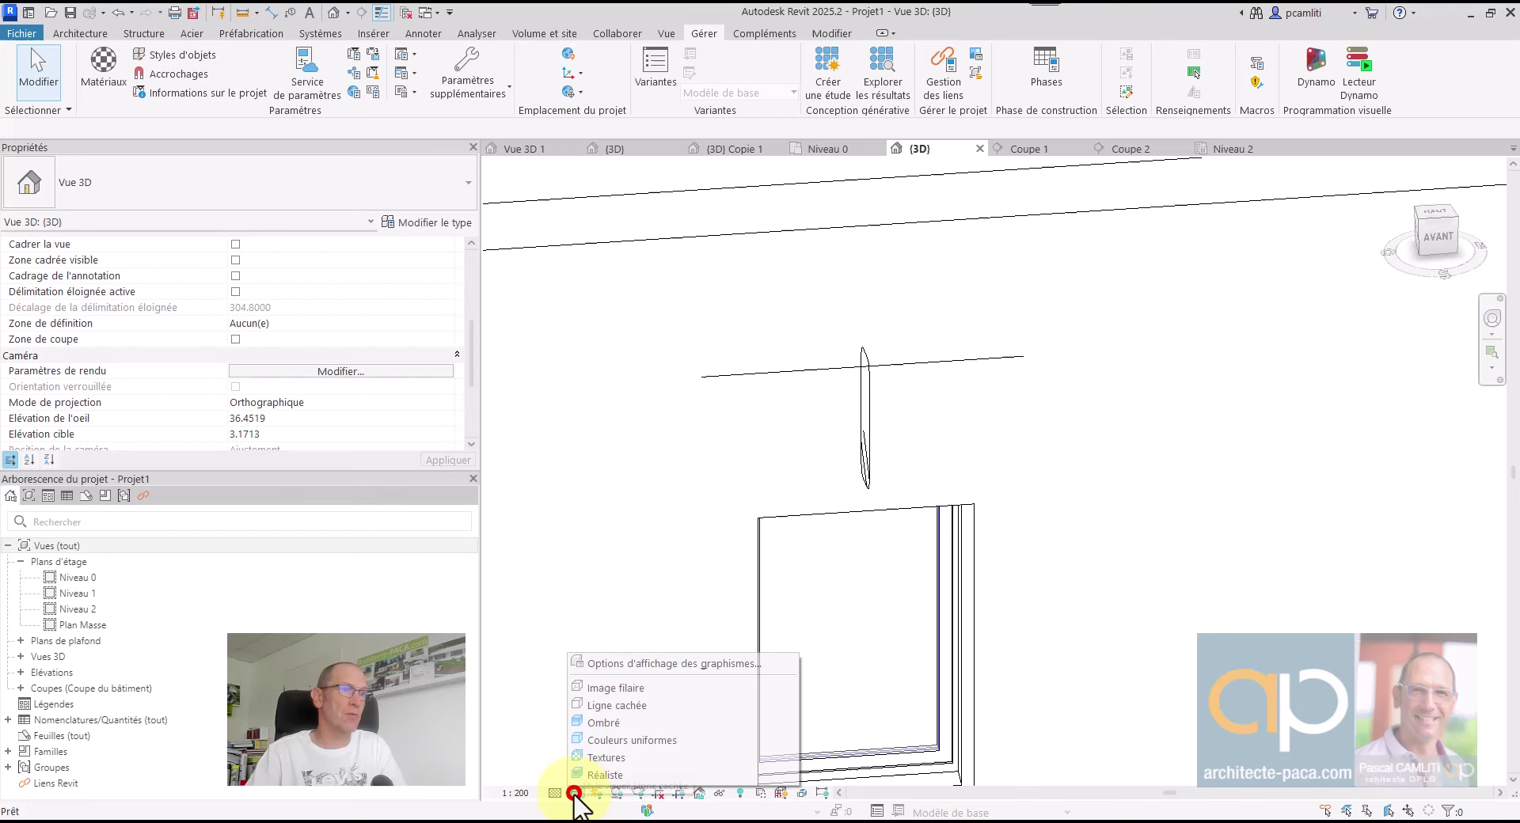
left_click(651, 691)
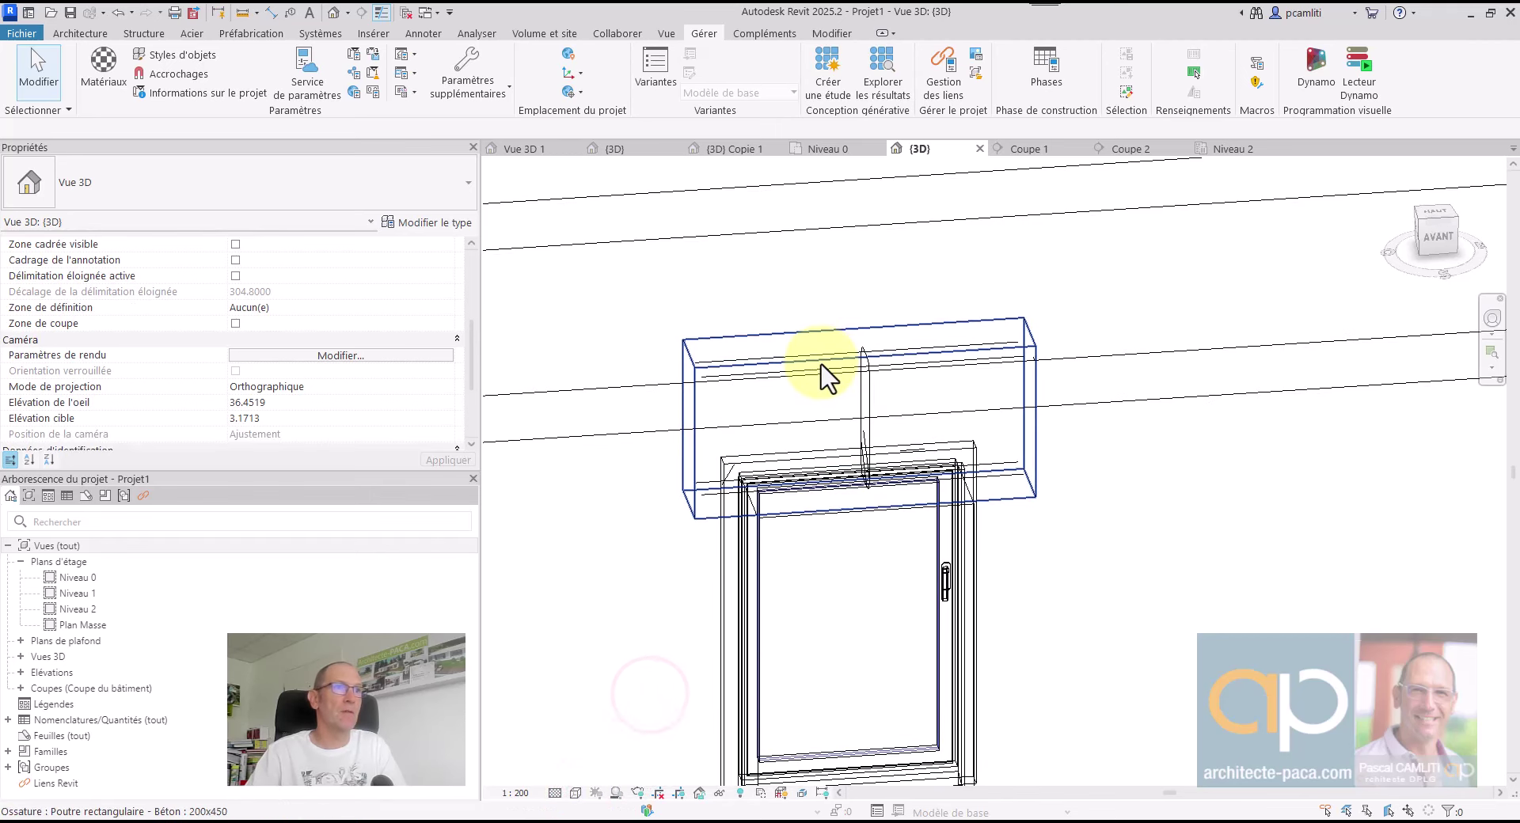
Select the lintel's reinforcement, filter it to Armature à béton only, and show all these bars unobscured in the {3D} view
middle_click_drag(824, 367, 887, 356, "shift")
left_click_drag(638, 251, 1093, 424)
left_click(768, 70)
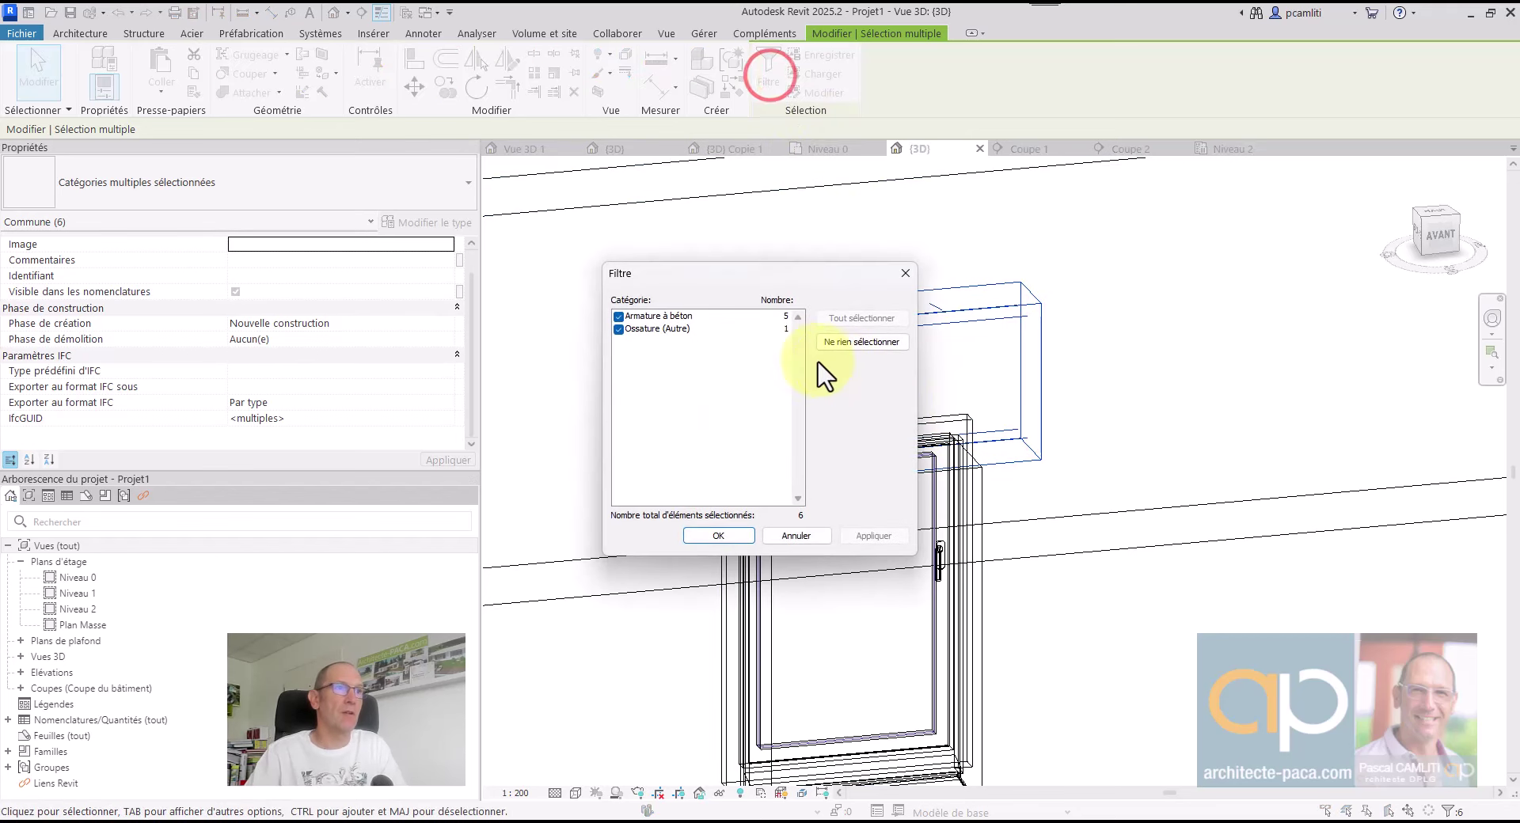
left_click(618, 328)
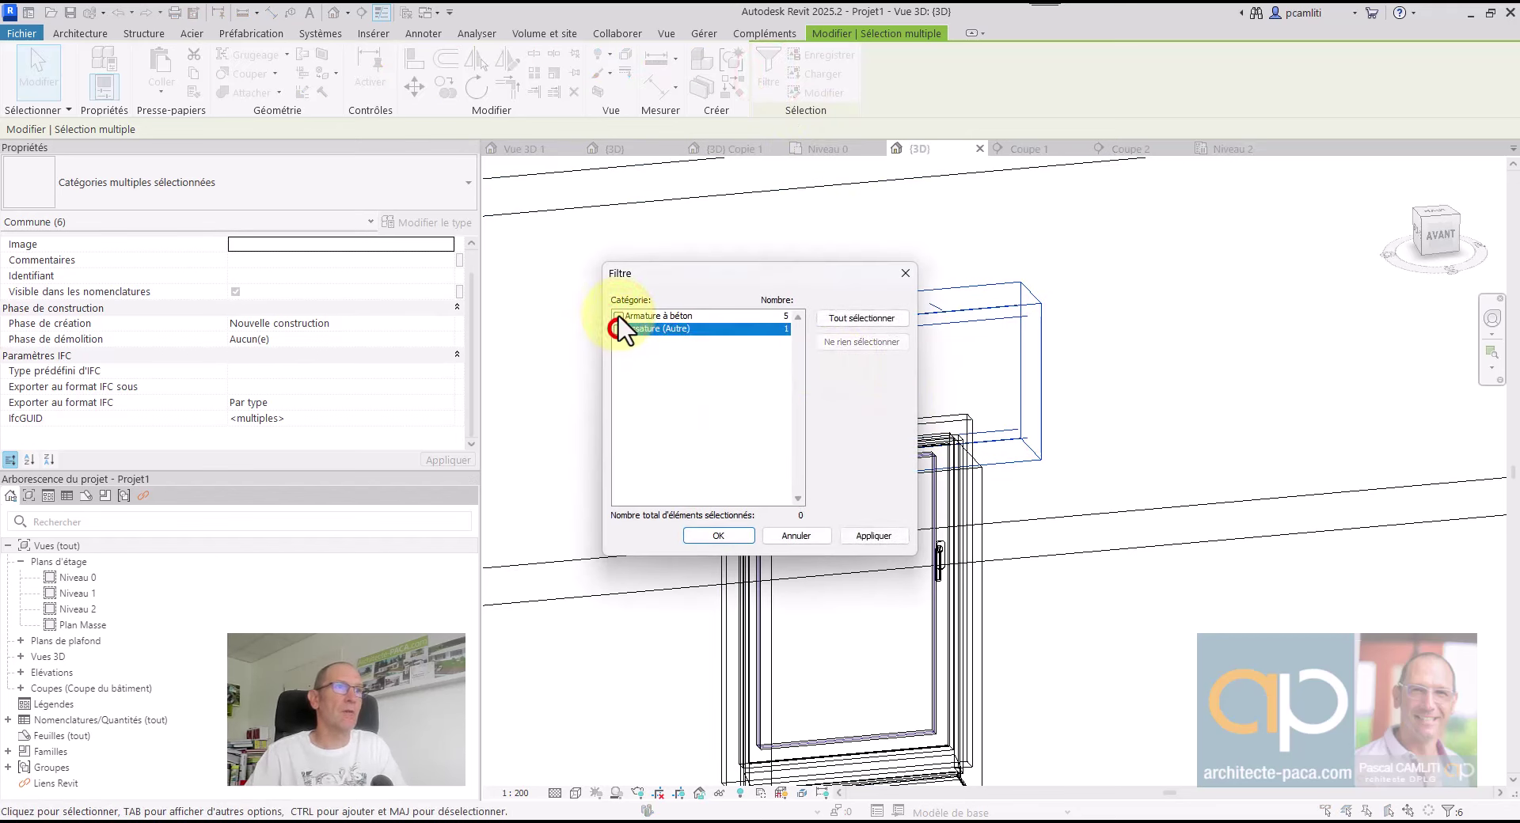
left_click(618, 316)
left_click(718, 536)
scroll(360, 383, "down", 3)
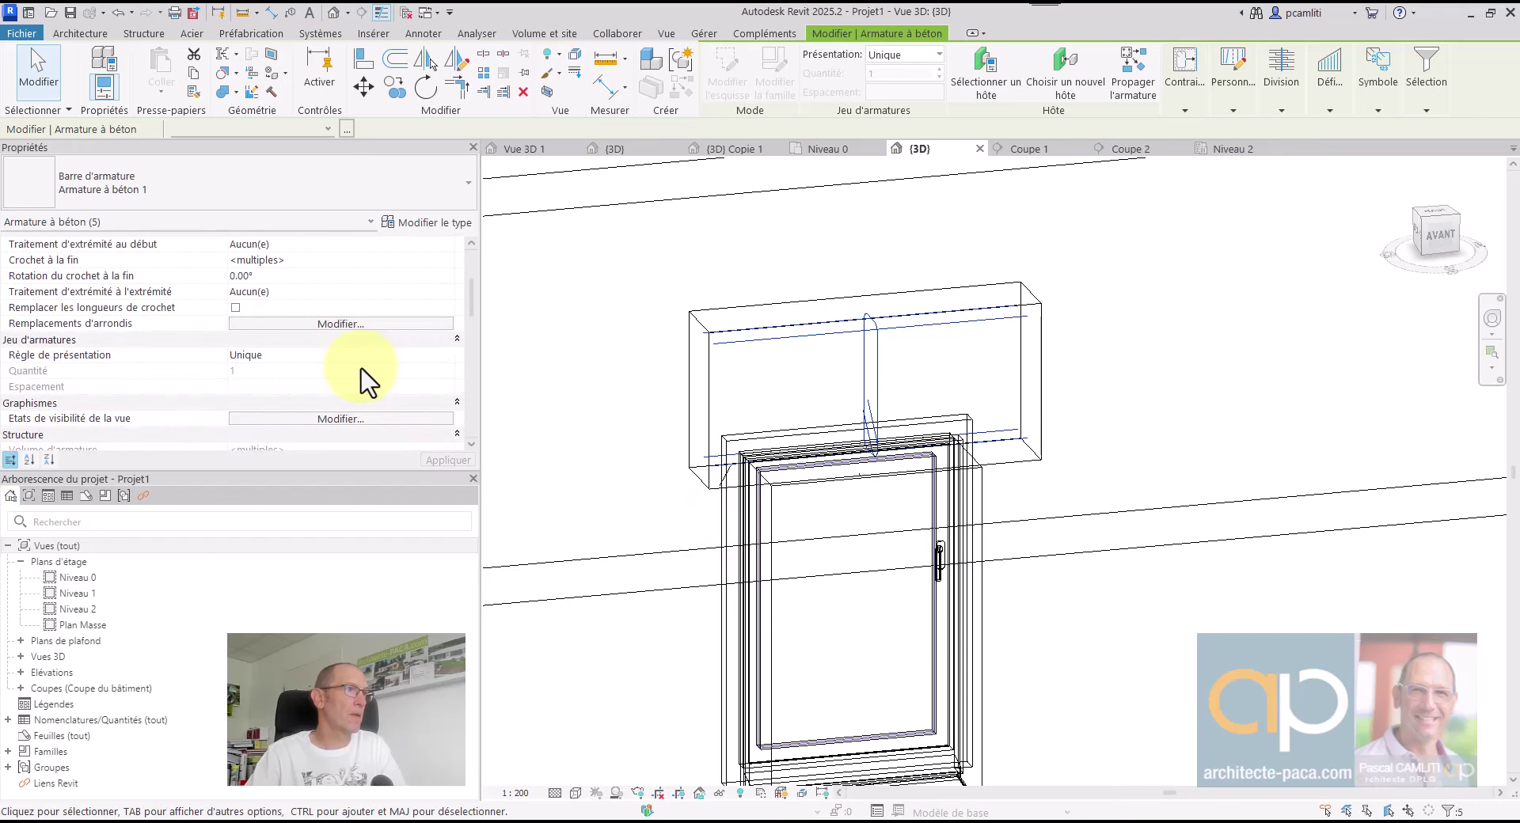
left_click(317, 420)
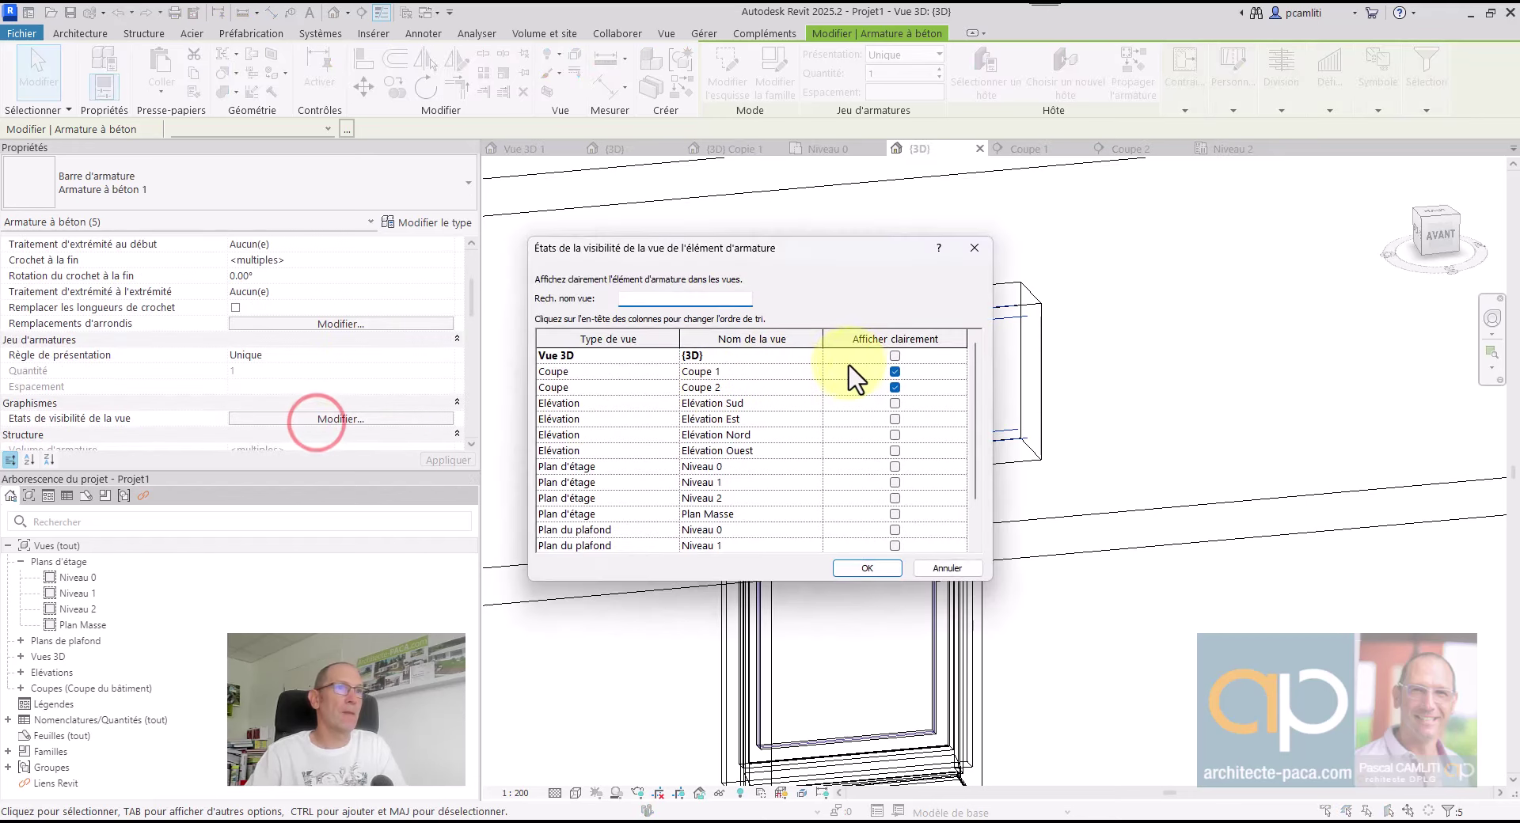
left_click(884, 568)
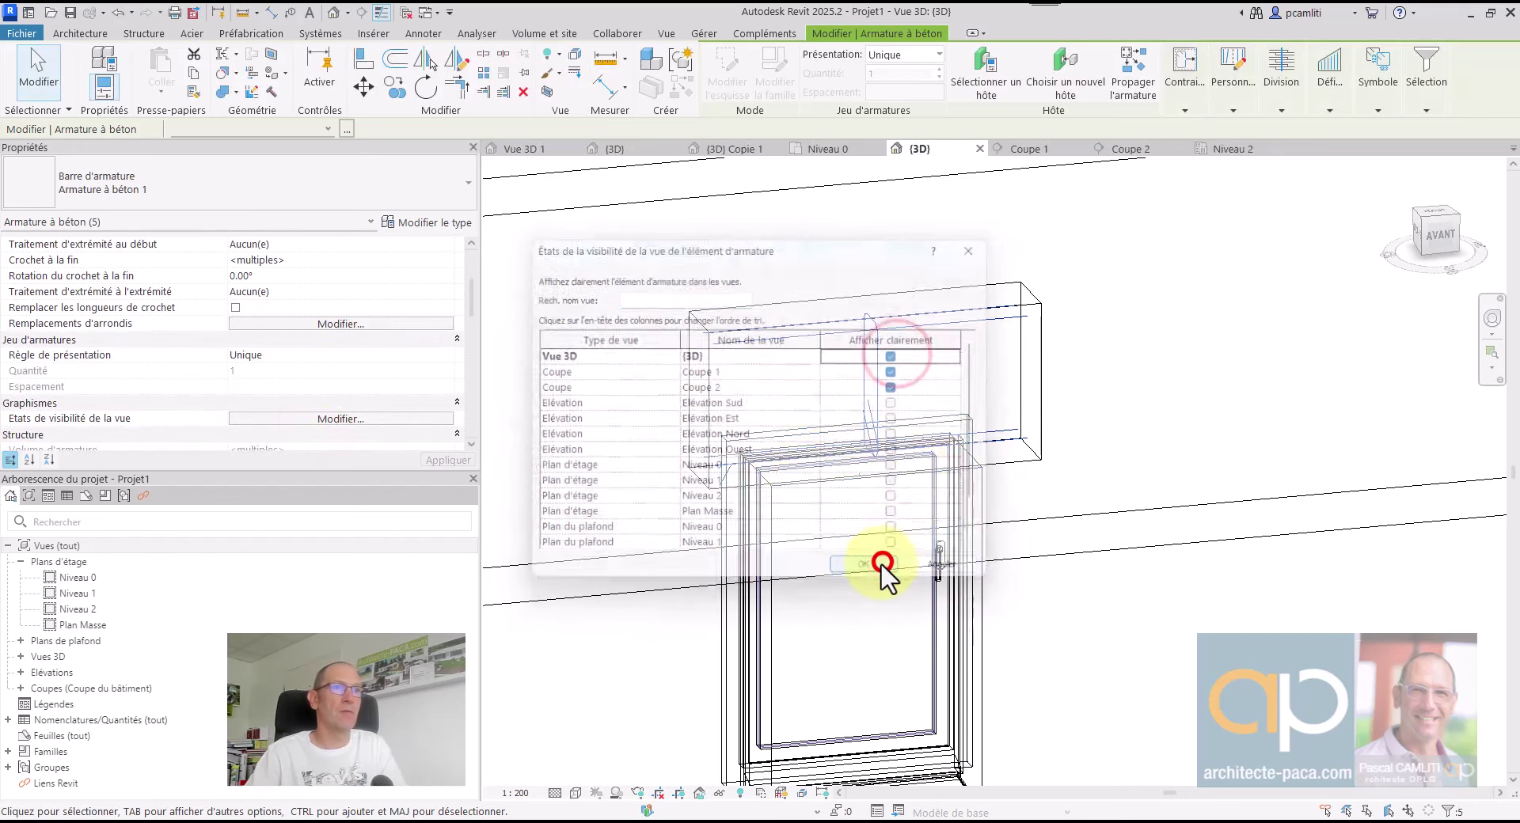
left_click(1140, 402)
Set the {3D} view's discipline to Structure and inspect the lintel from another angle
scroll(427, 347, "up", 2)
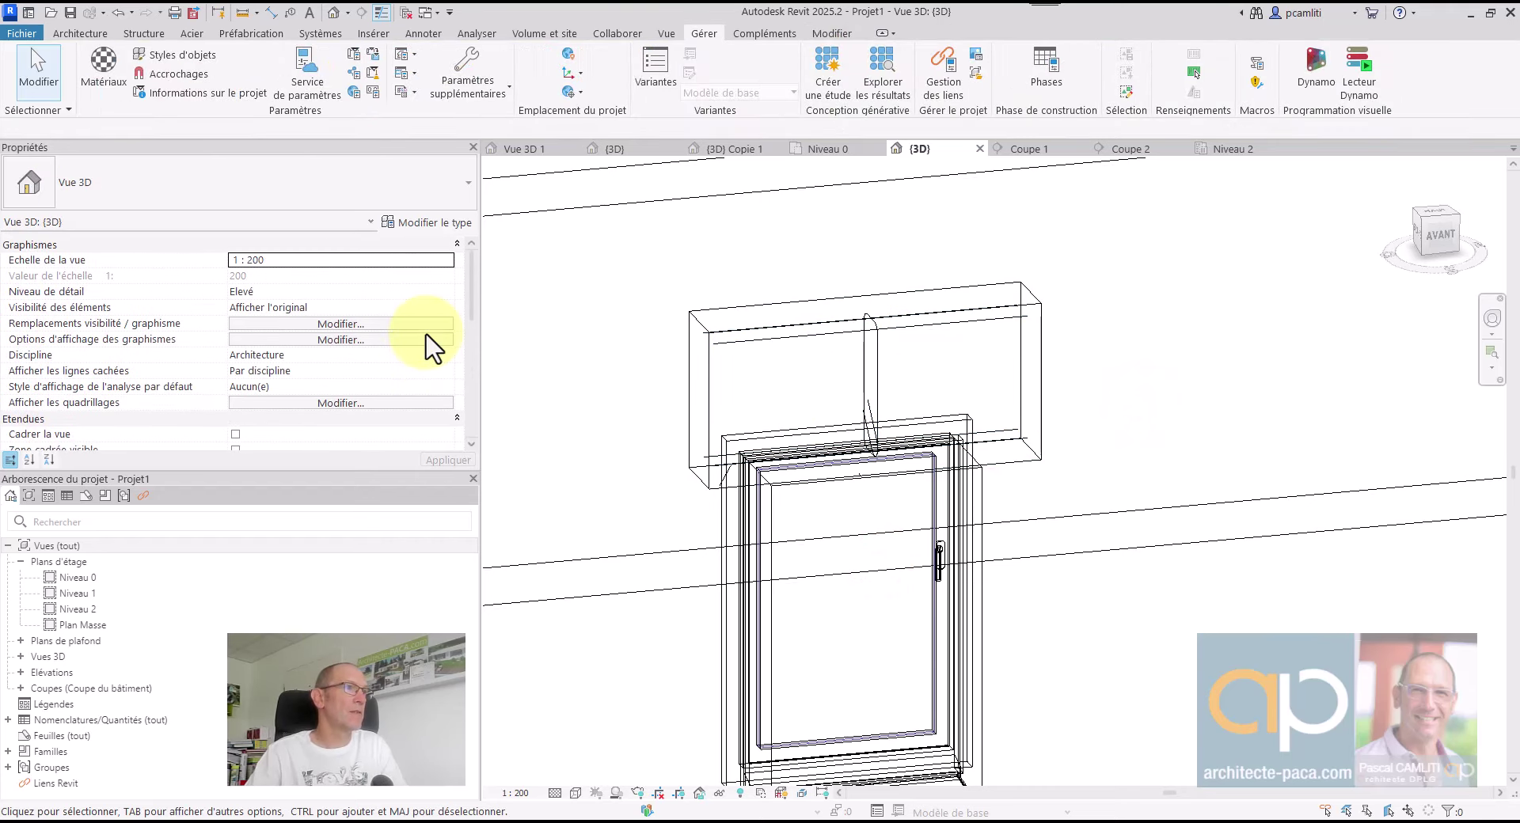
left_click(446, 353)
left_click(316, 375)
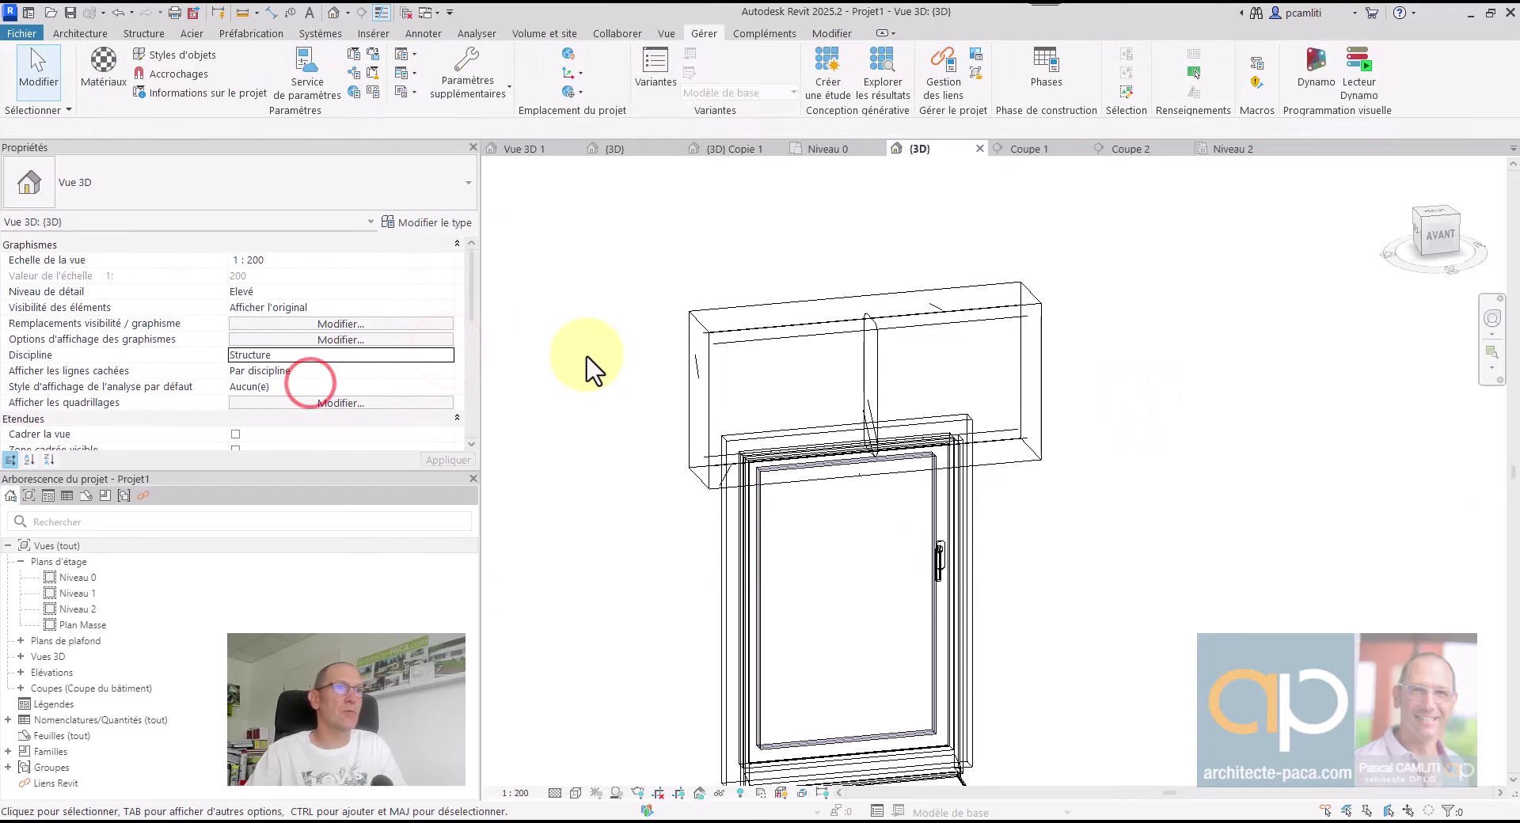
middle_click_drag(729, 390, 961, 388, "shift")
middle_click_drag(851, 320, 879, 368, "shift")
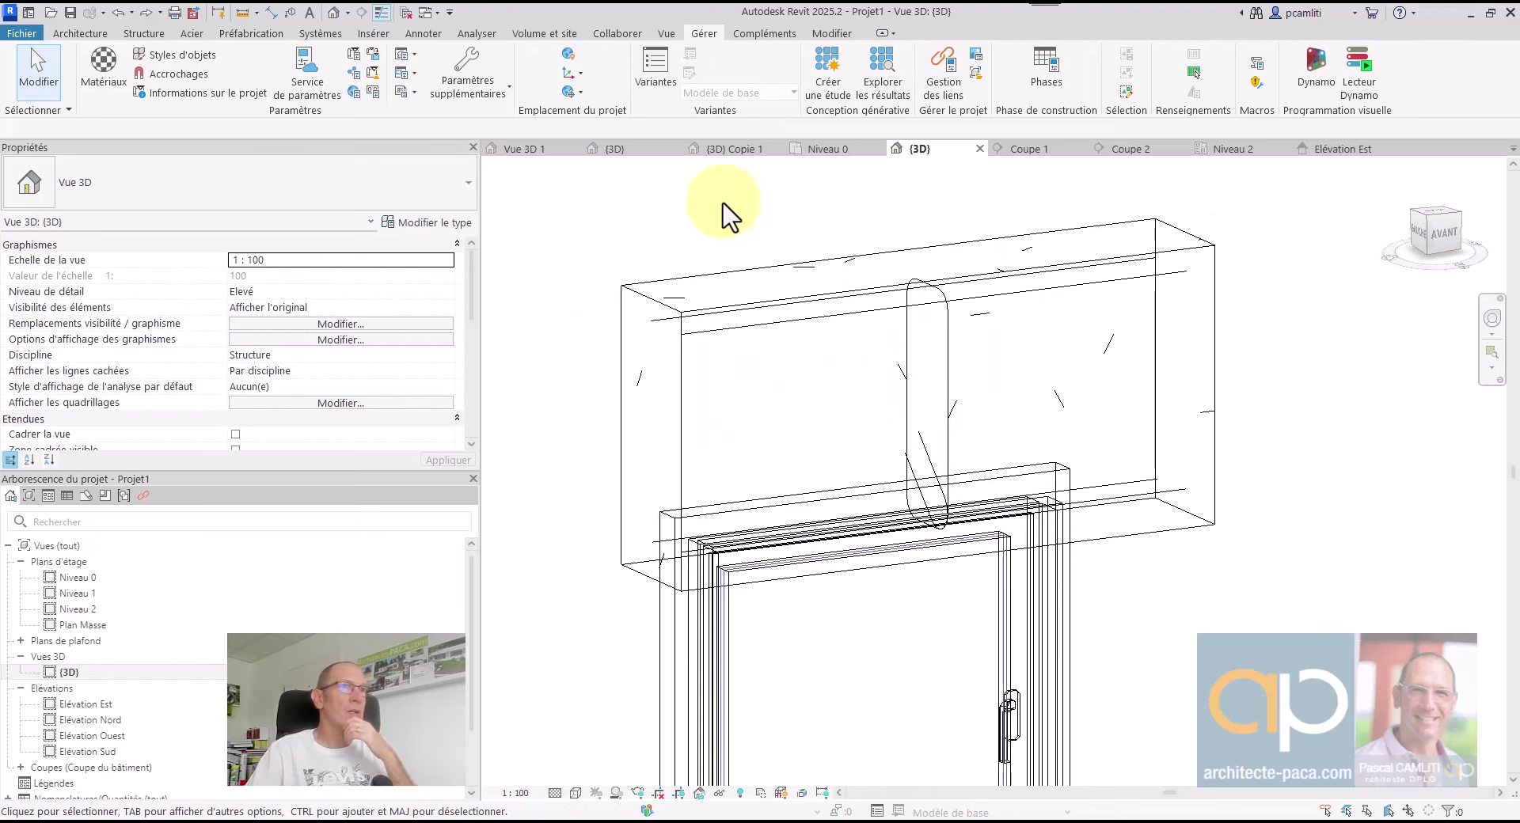
left_click(720, 198)
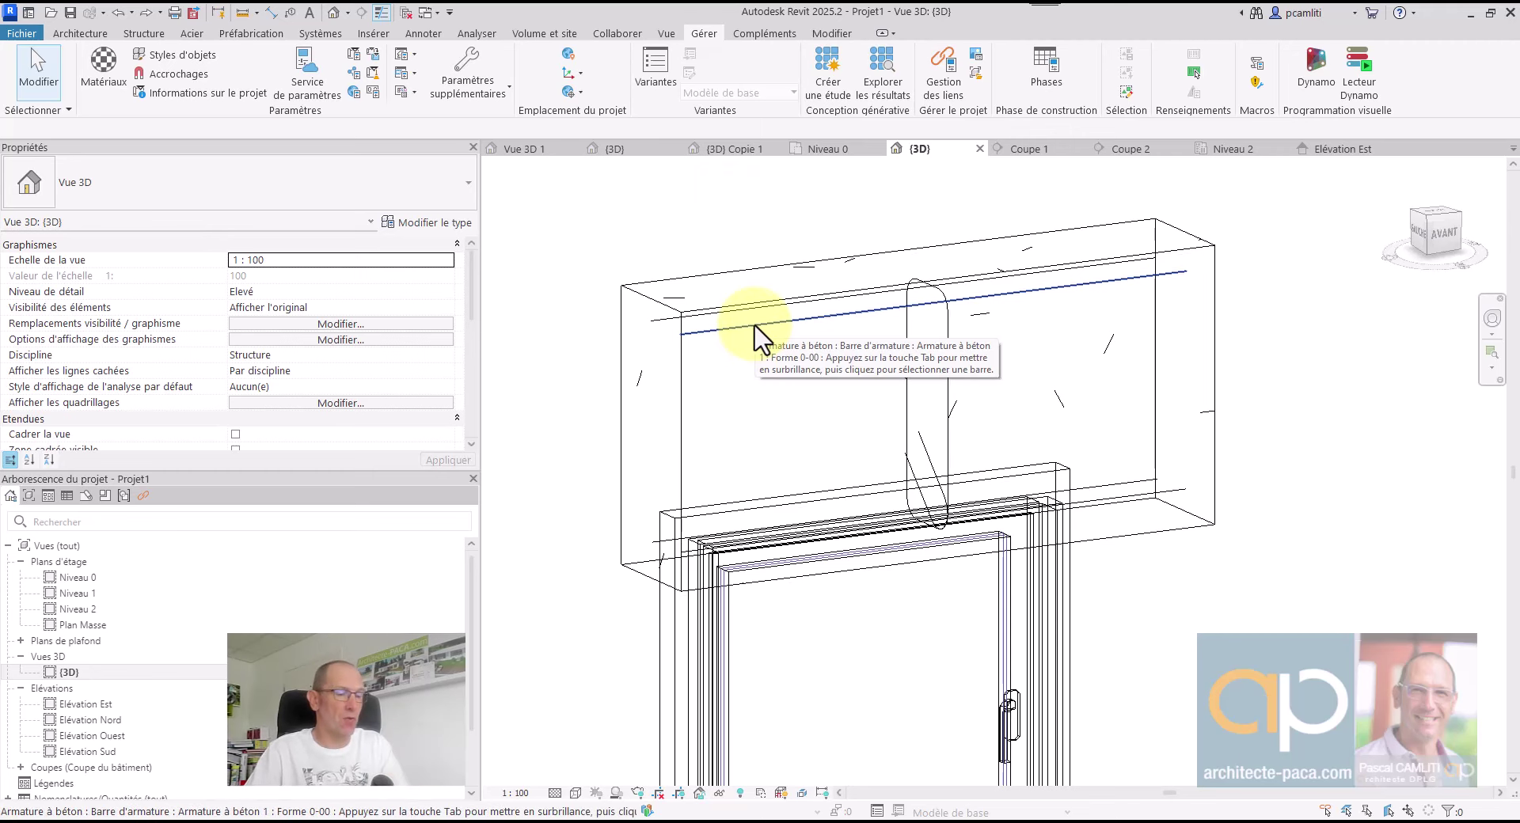
Override the detail level of the Armature à béton category to Elevé in the {3D} view's visibility/graphics settings
key("v")
key("v")
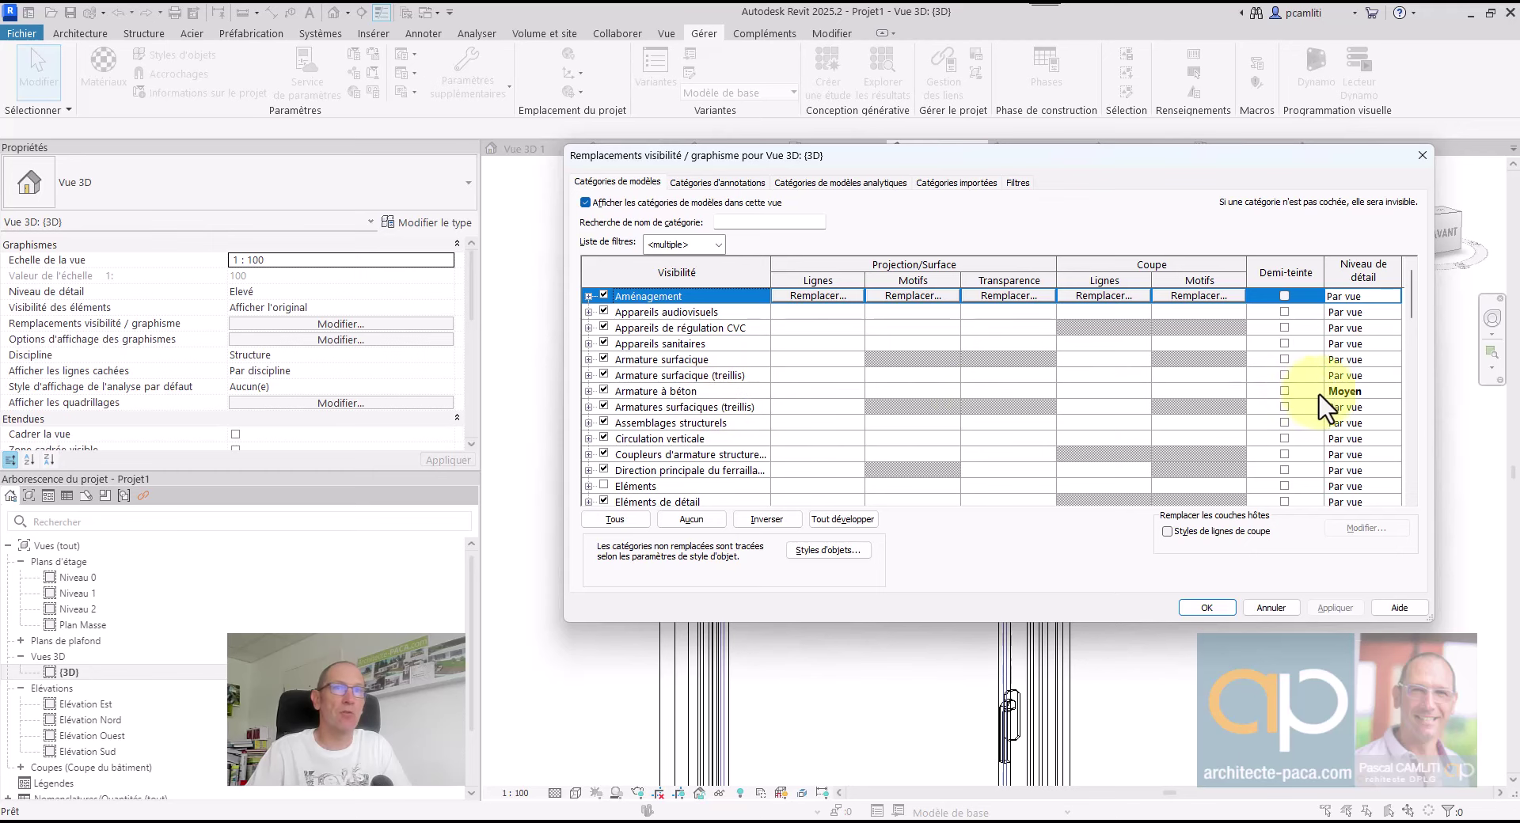
left_click(1361, 391)
left_click(1392, 390)
left_click(1350, 446)
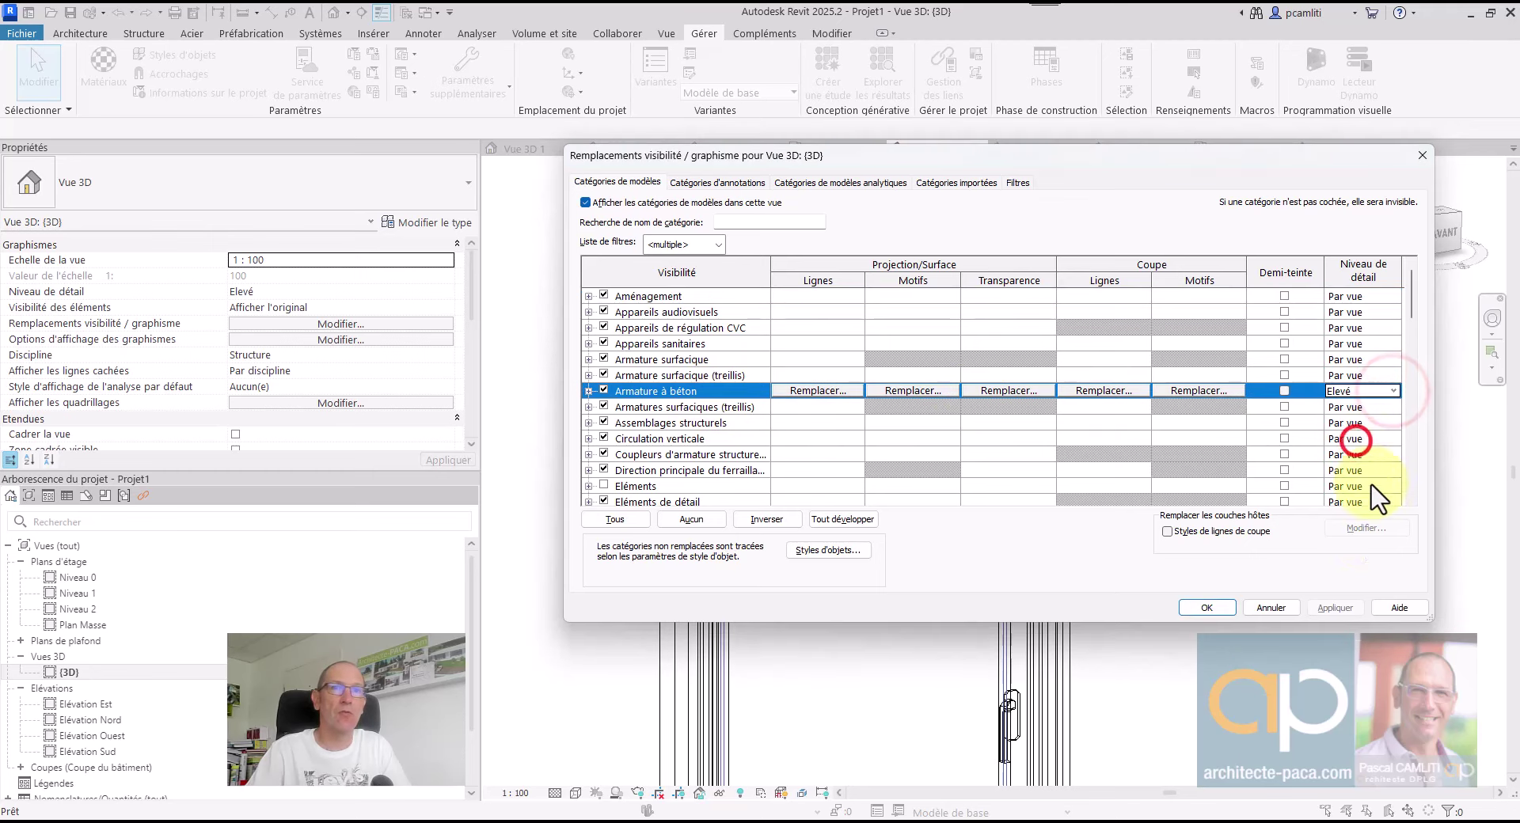
left_click(1332, 608)
left_click(1219, 610)
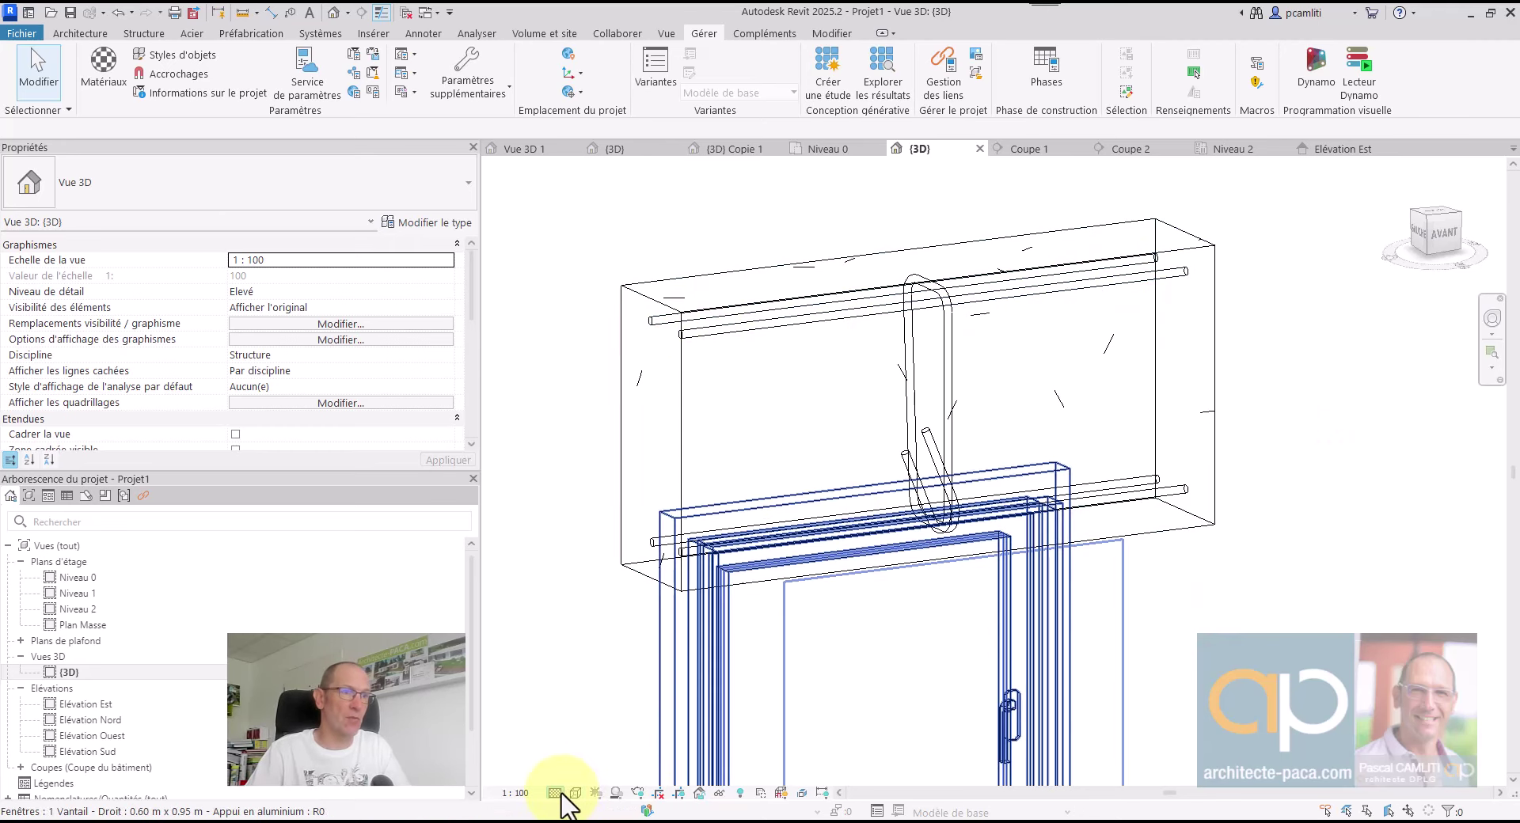
Distribute the single stirrup along the lintel with the Espace de dégagement minimal layout rule and inspect the resulting set
middle_click_drag(1085, 610, 1219, 559, "shift")
left_click(939, 400)
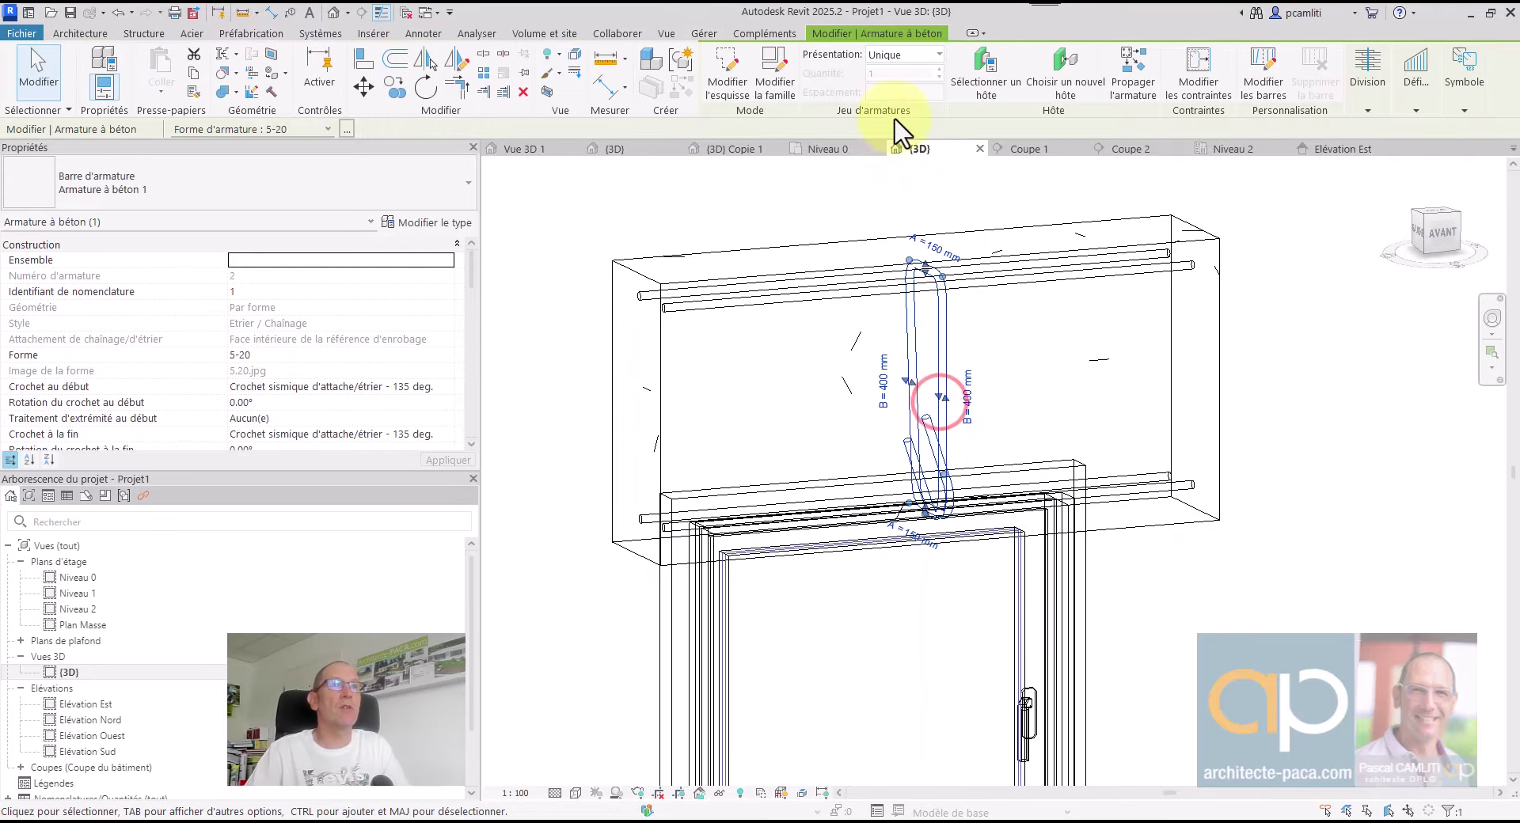
left_click(920, 54)
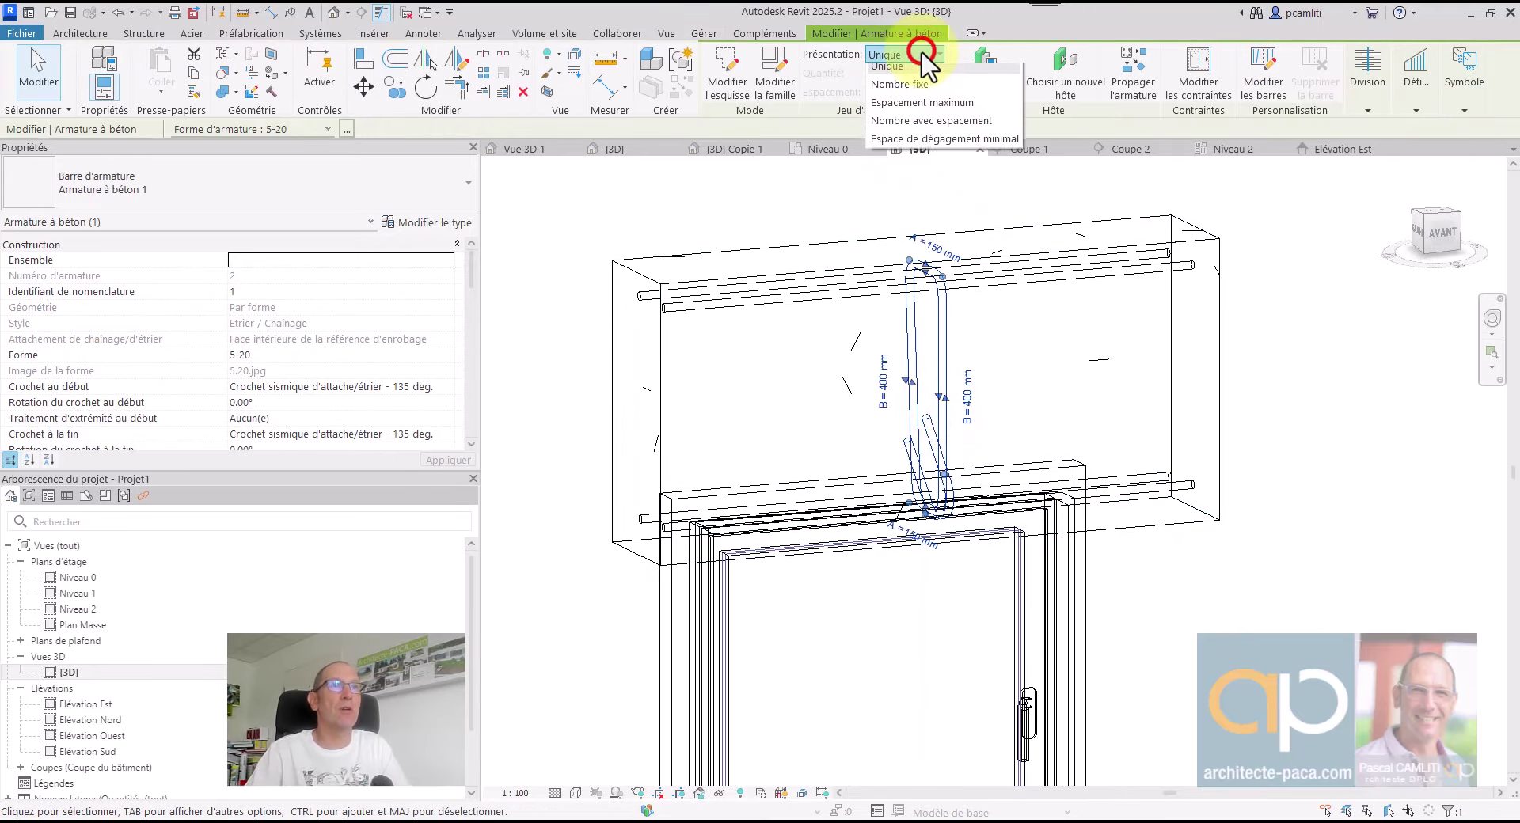
left_click(919, 146)
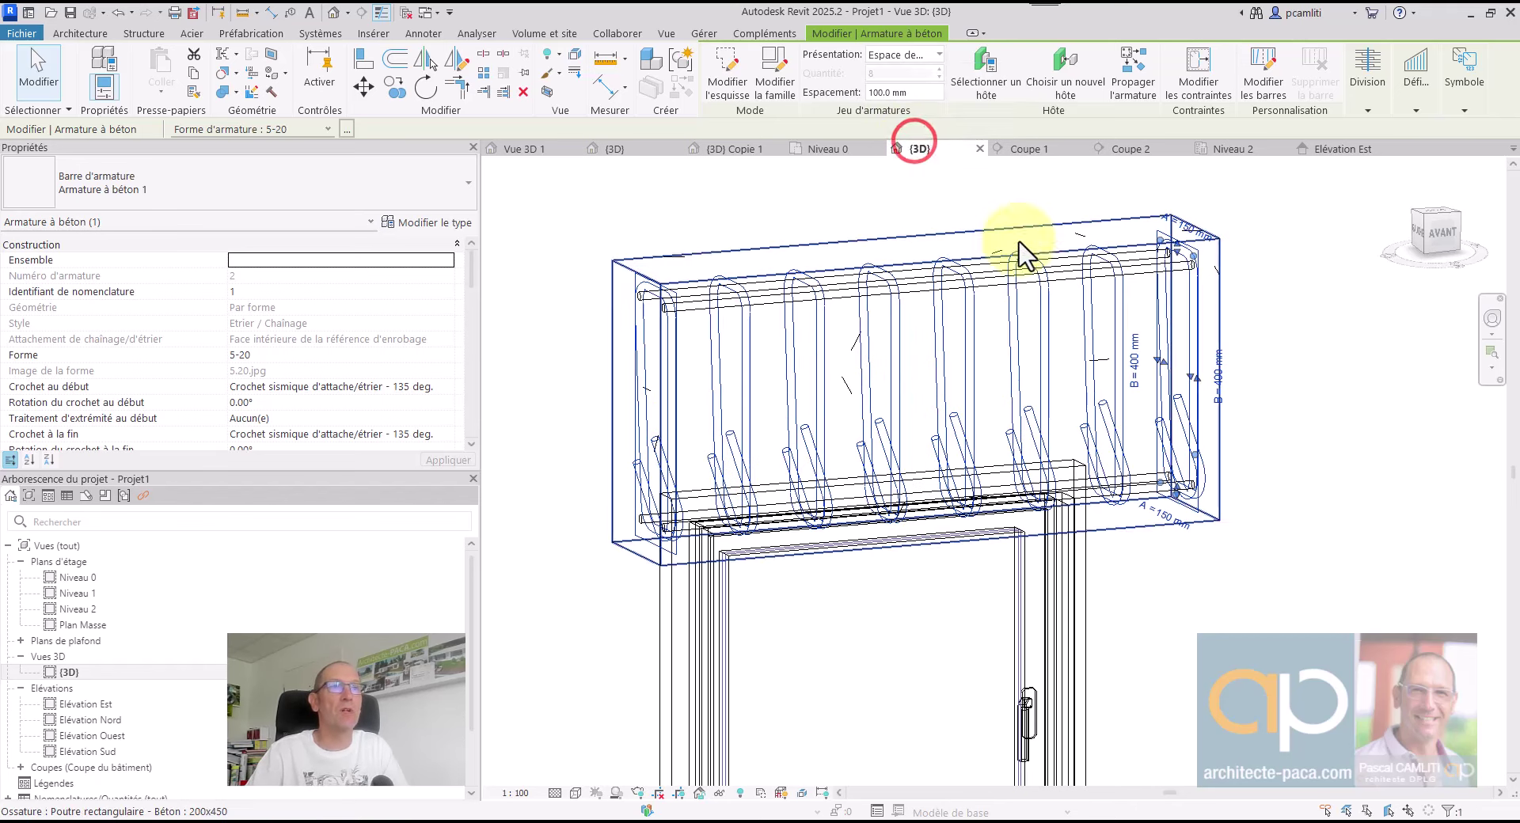
left_click(1300, 327)
middle_click_drag(1276, 414, 1215, 396, "shift")
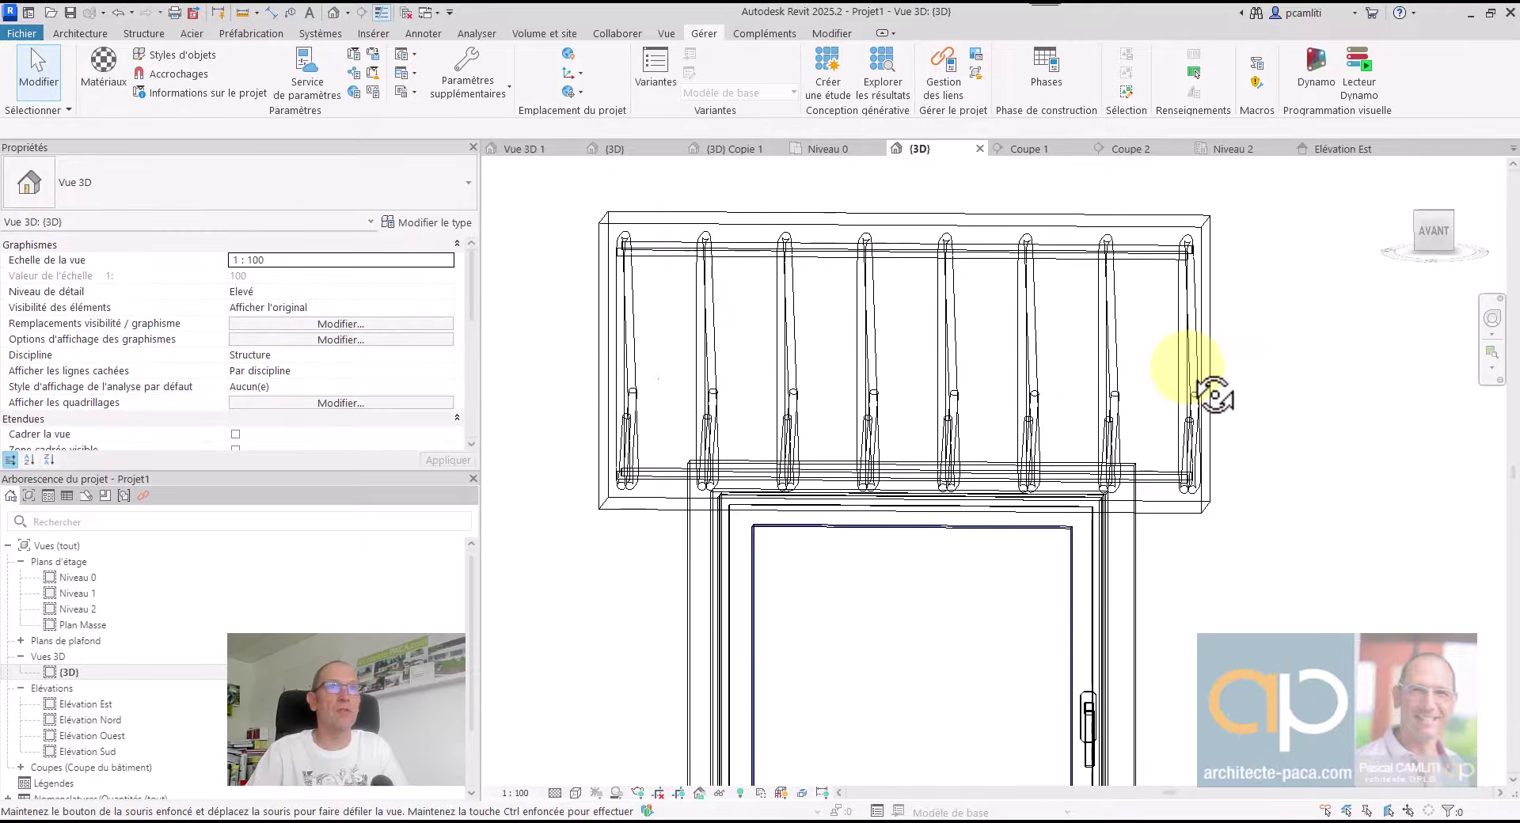
Try the Nombre avec espacement layout rule on the lintel's upper longitudinal bar
left_click(1165, 250)
left_click(923, 54)
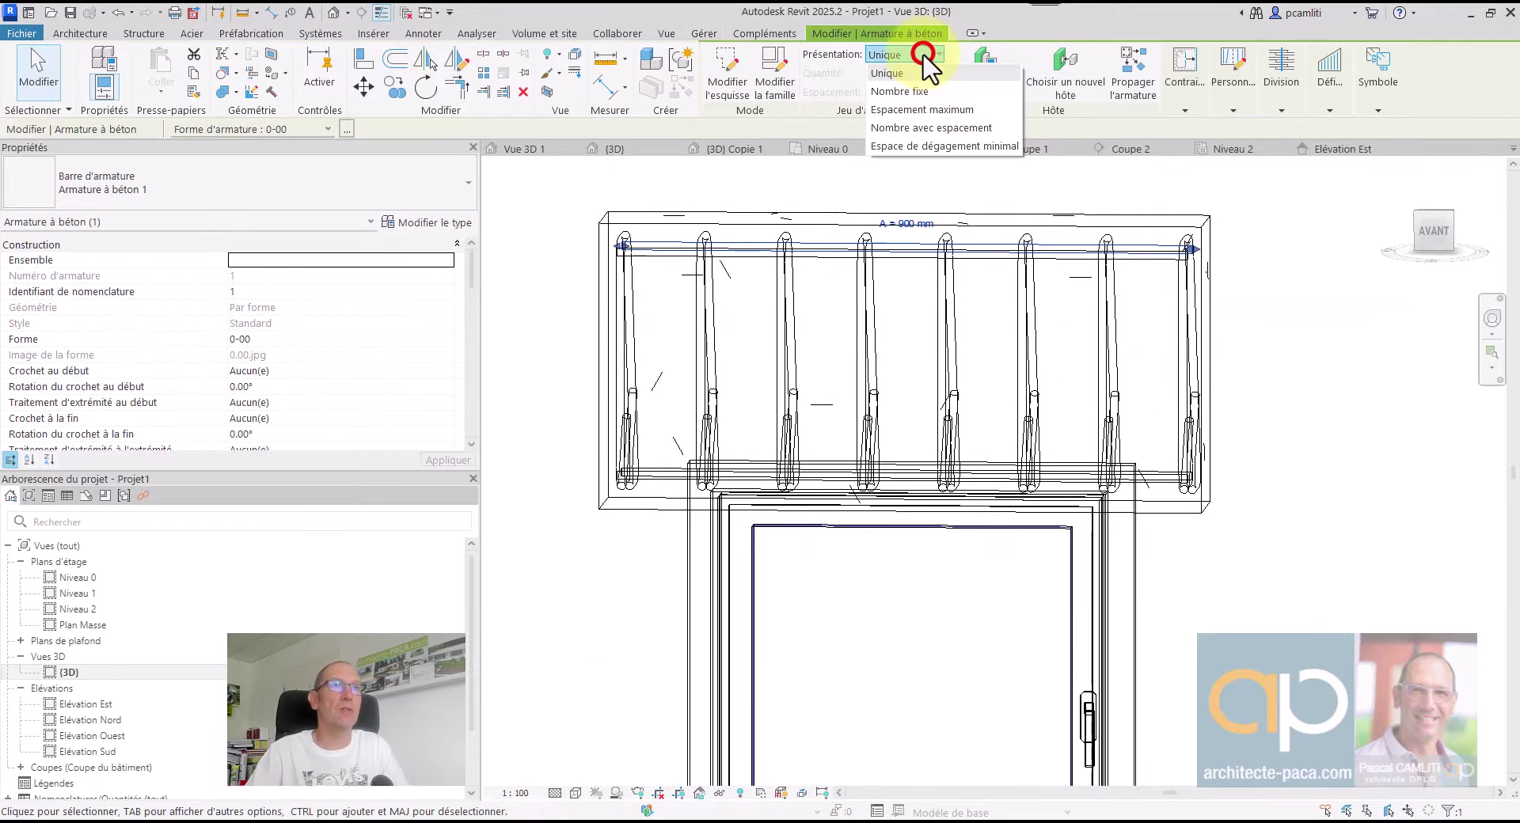
left_click(924, 128)
middle_click_drag(1211, 288, 1262, 410, "shift")
Check the lintel's two upper longitudinal bars one at a time, leaving nothing selected
left_click(1057, 277)
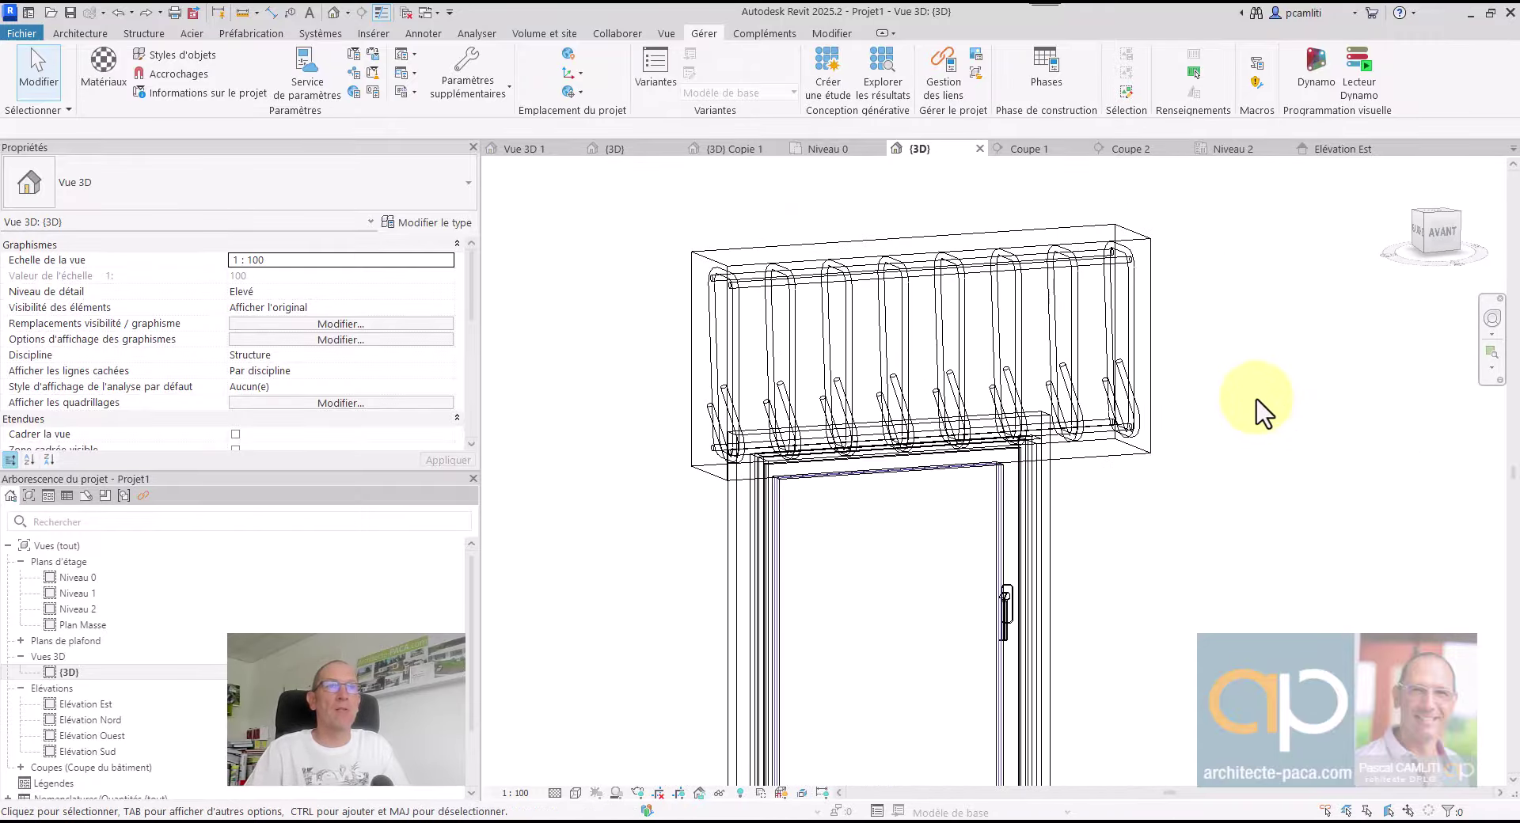
left_click(809, 283)
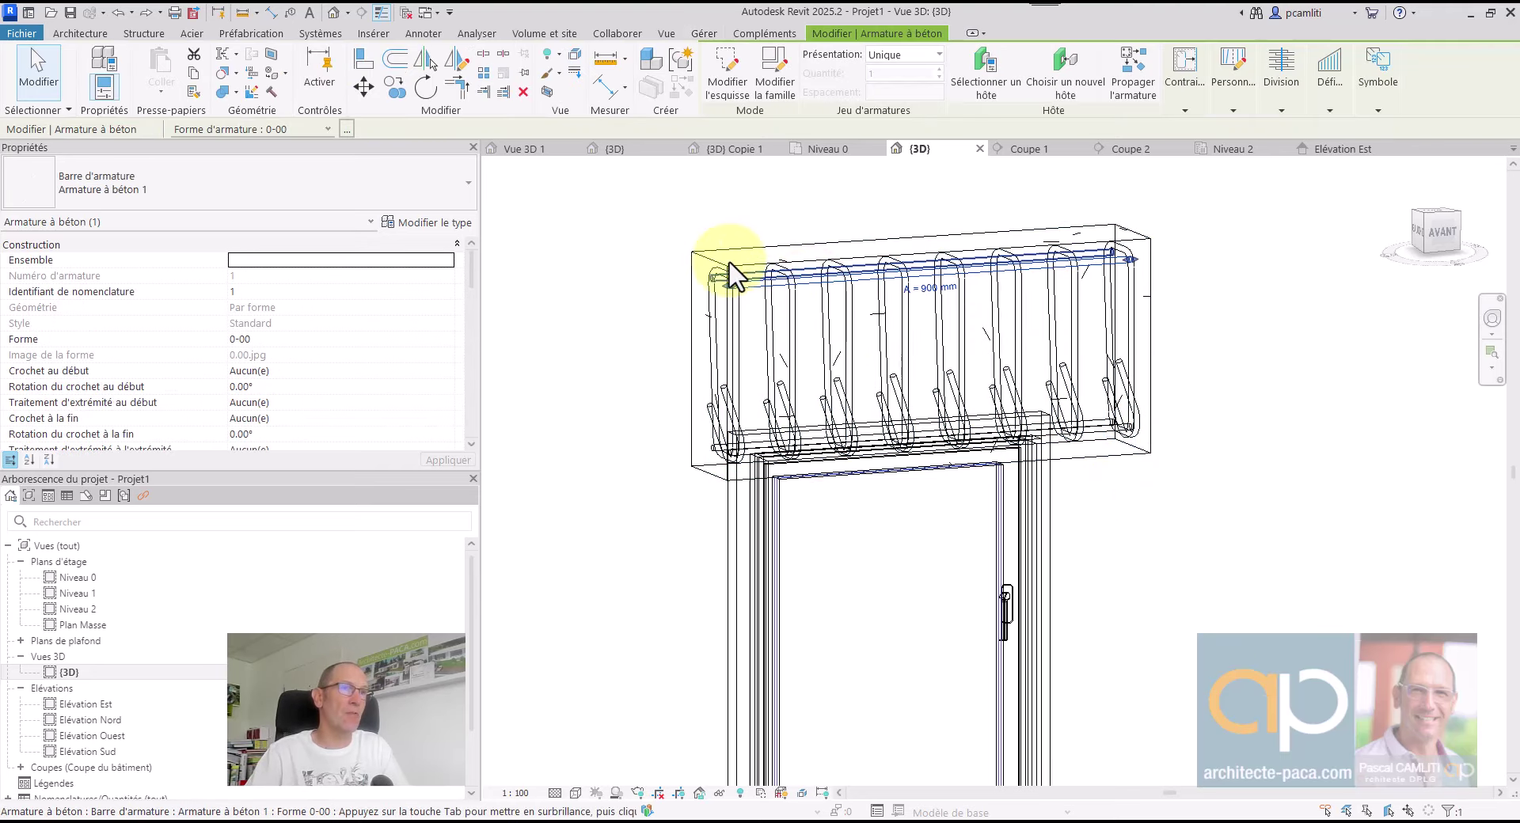
left_click(707, 277)
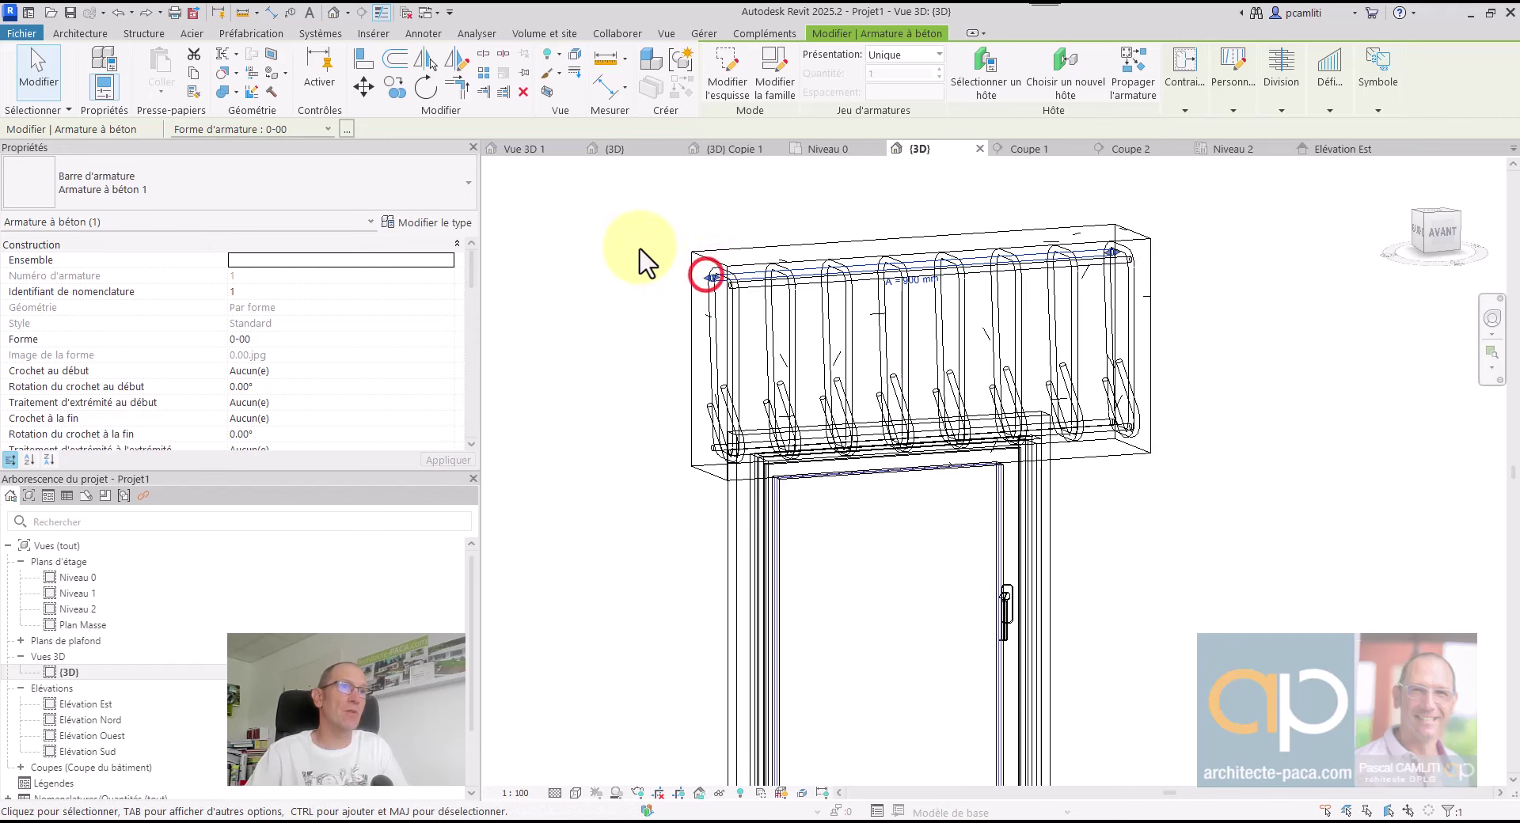
left_click(639, 247)
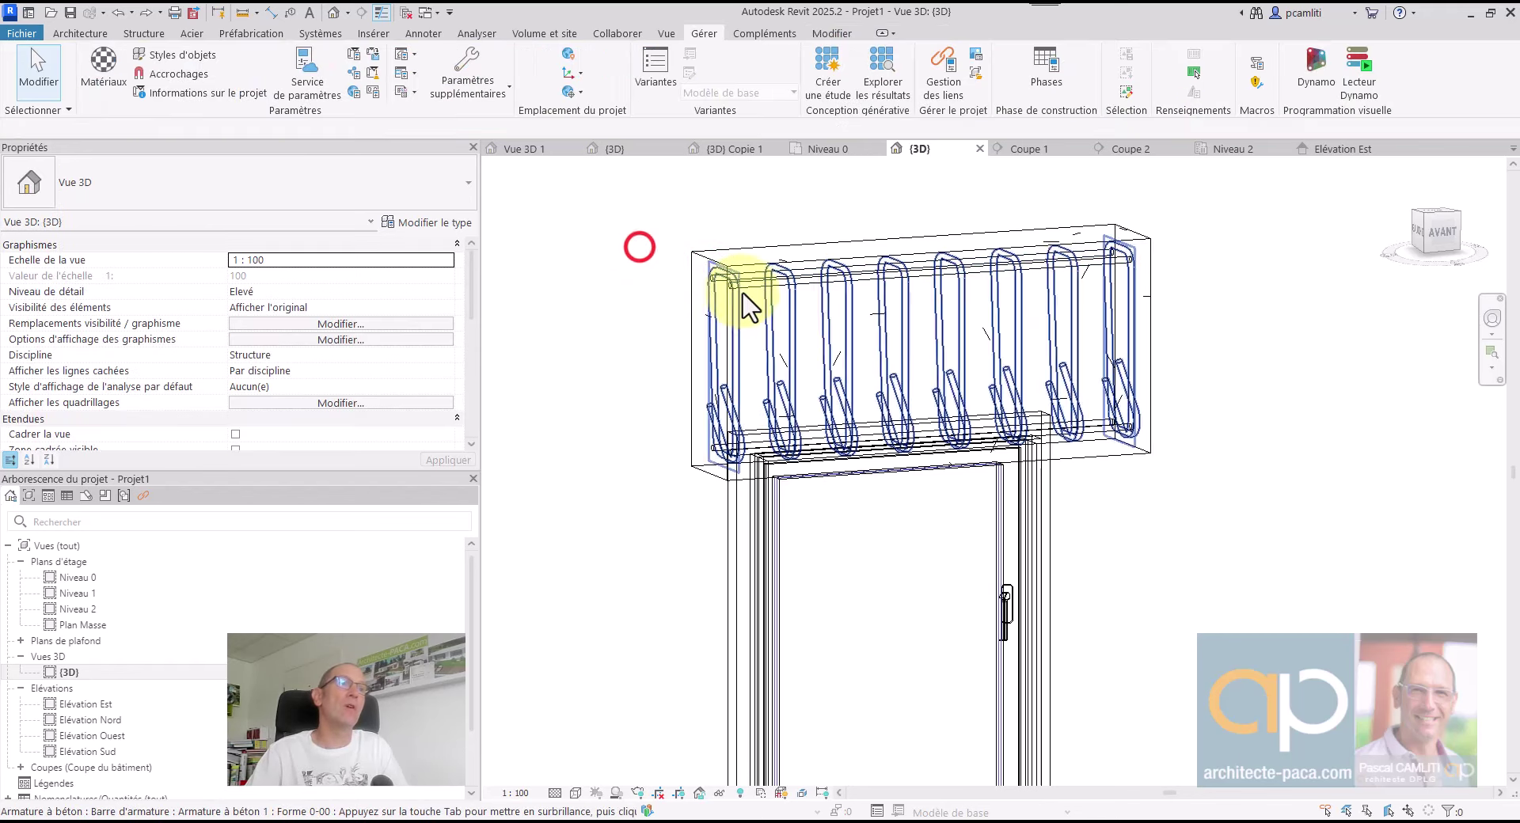
Hide the 200x450 concrete beam in the {3D} view so that only its reinforcement shows above the window
middle_click_drag(756, 291, 753, 255, "shift")
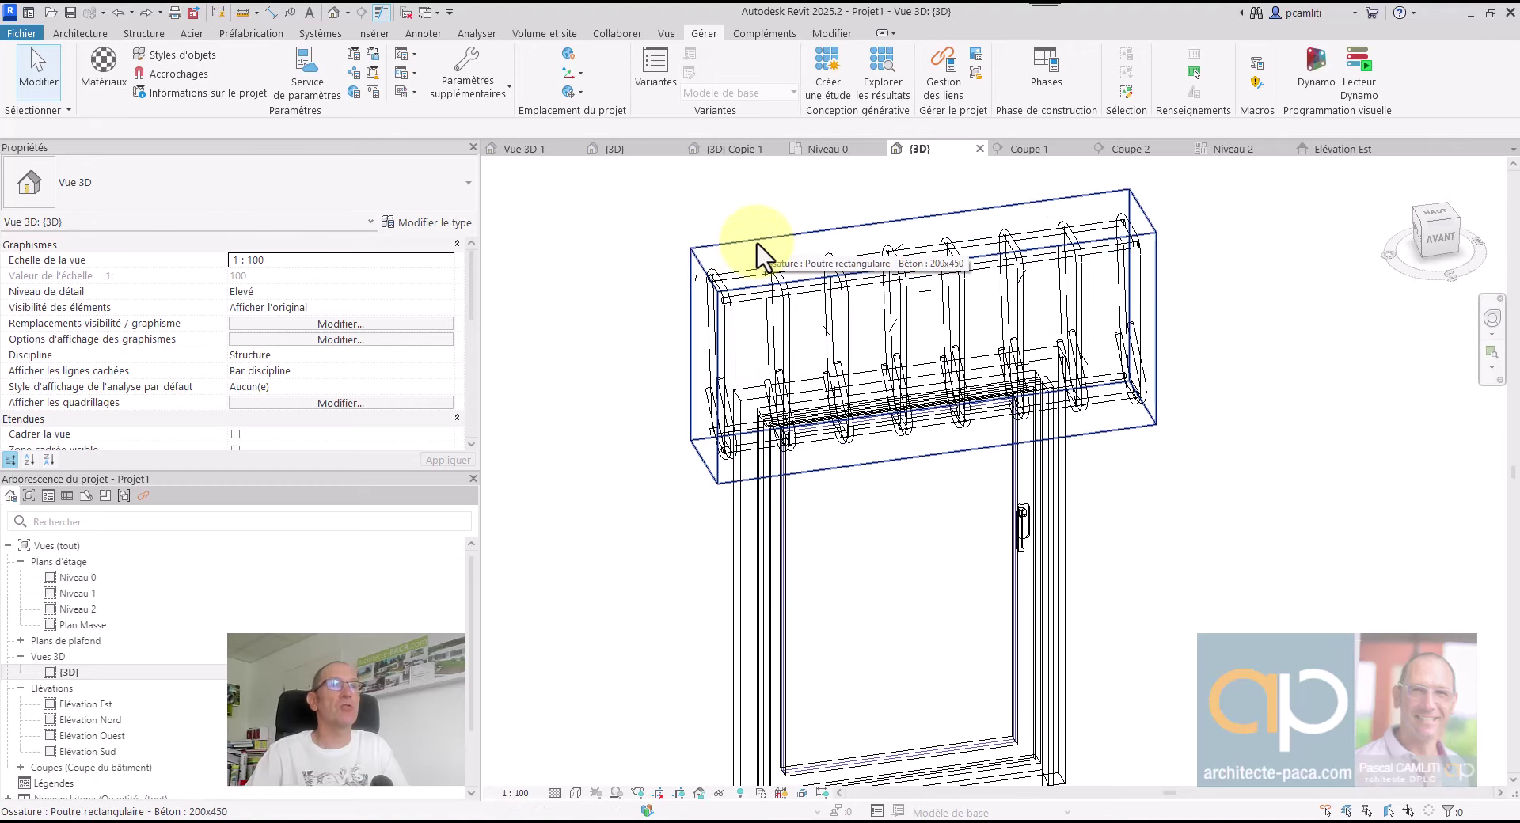
left_click(756, 241)
right_click(756, 241)
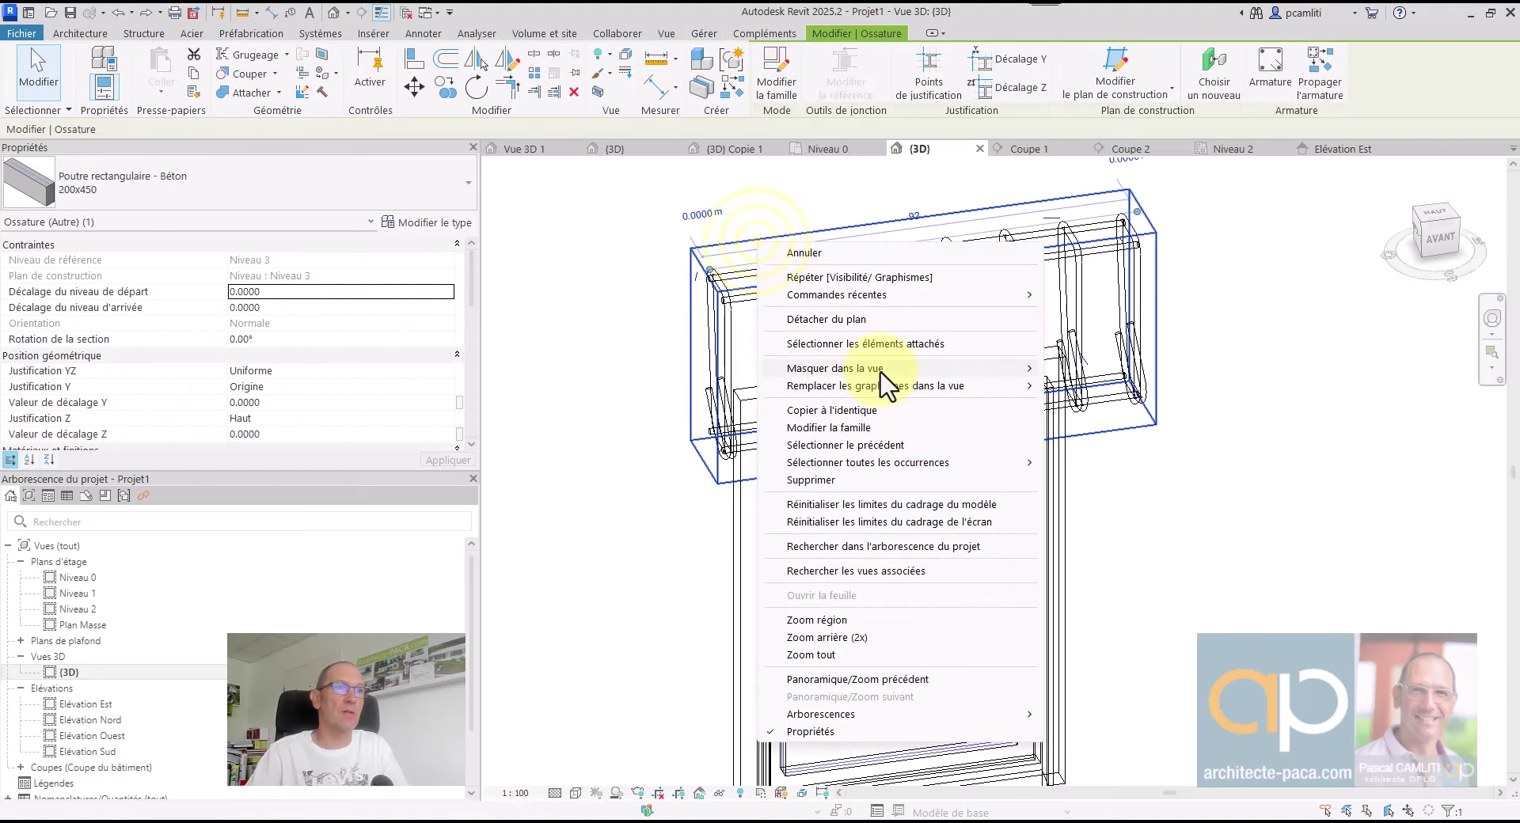
left_click(881, 368)
left_click(1104, 372)
mouse_move(889, 271)
middle_mouse_down("shift")
mouse_move(889, 254)
mouse_move(1028, 349)
mouse_move(1075, 317)
mouse_move(994, 330)
mouse_move(876, 261)
middle_mouse_up("shift")
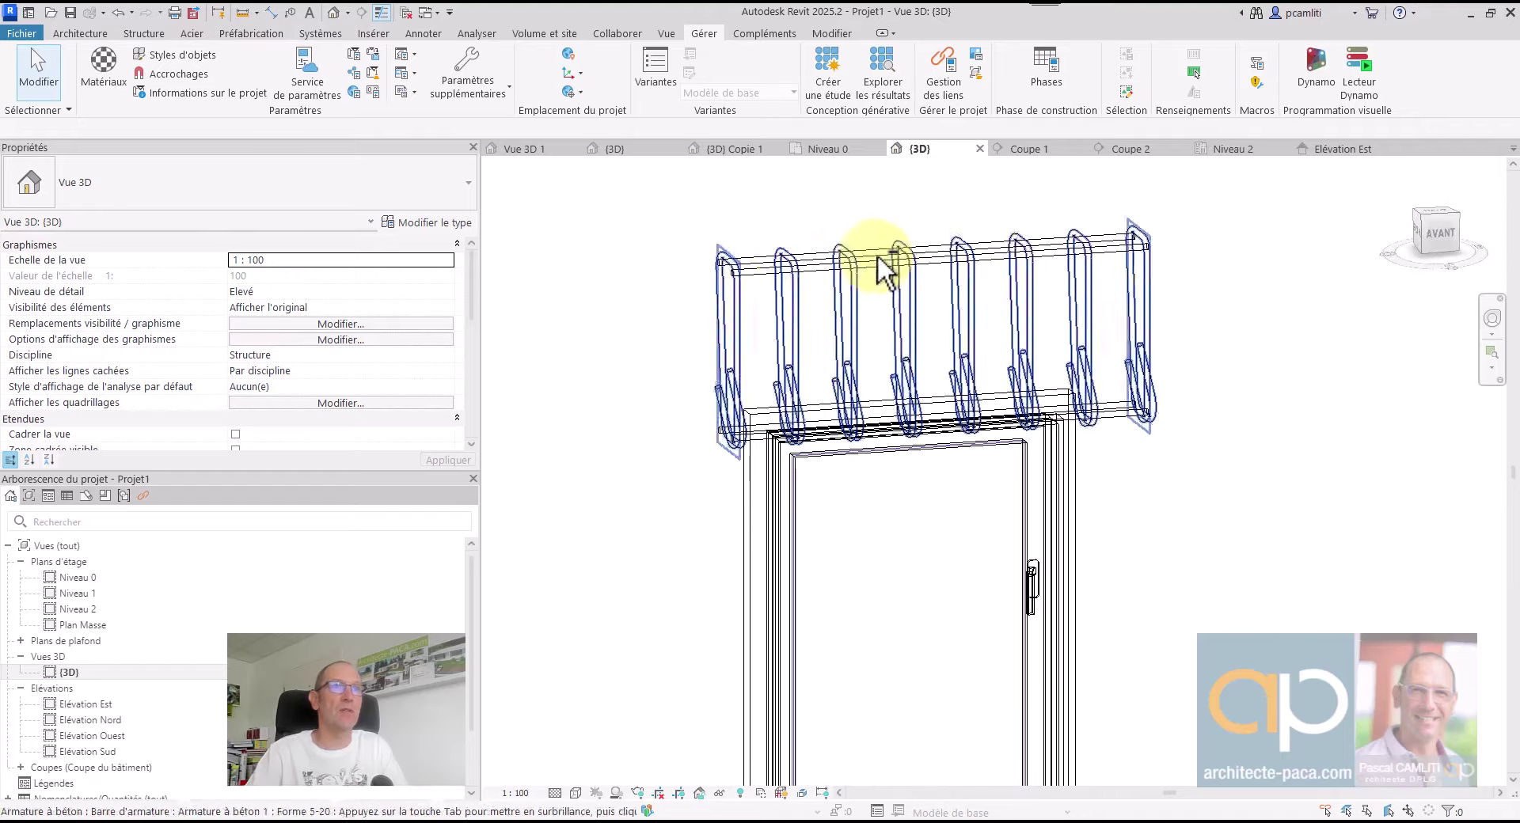
Examine the stirrup set and the {3D} view's visibility/graphics overrides without changing any of them
left_click(735, 321)
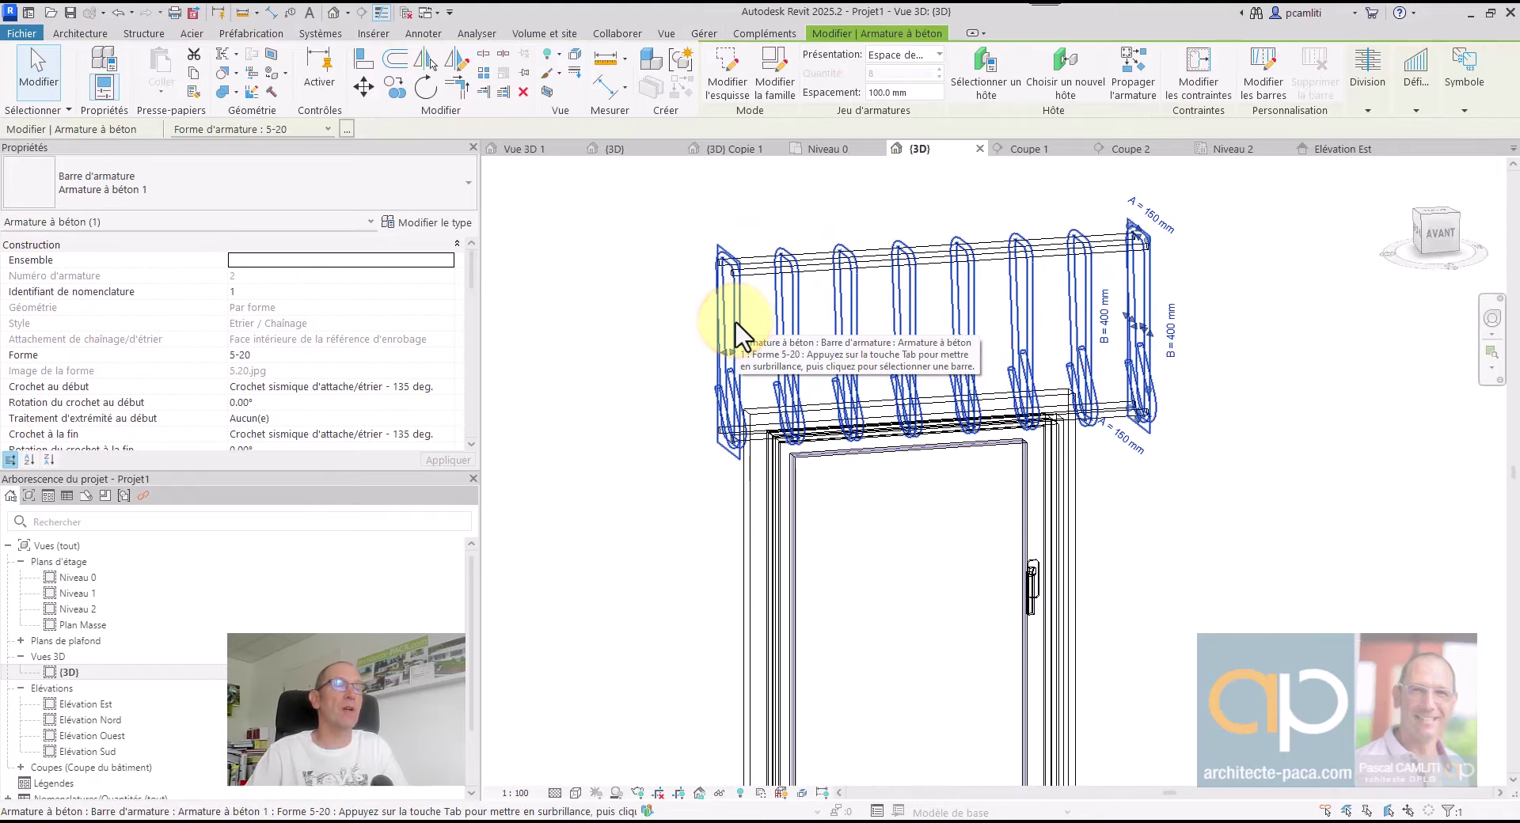
left_click(631, 298)
key("v")
key("v")
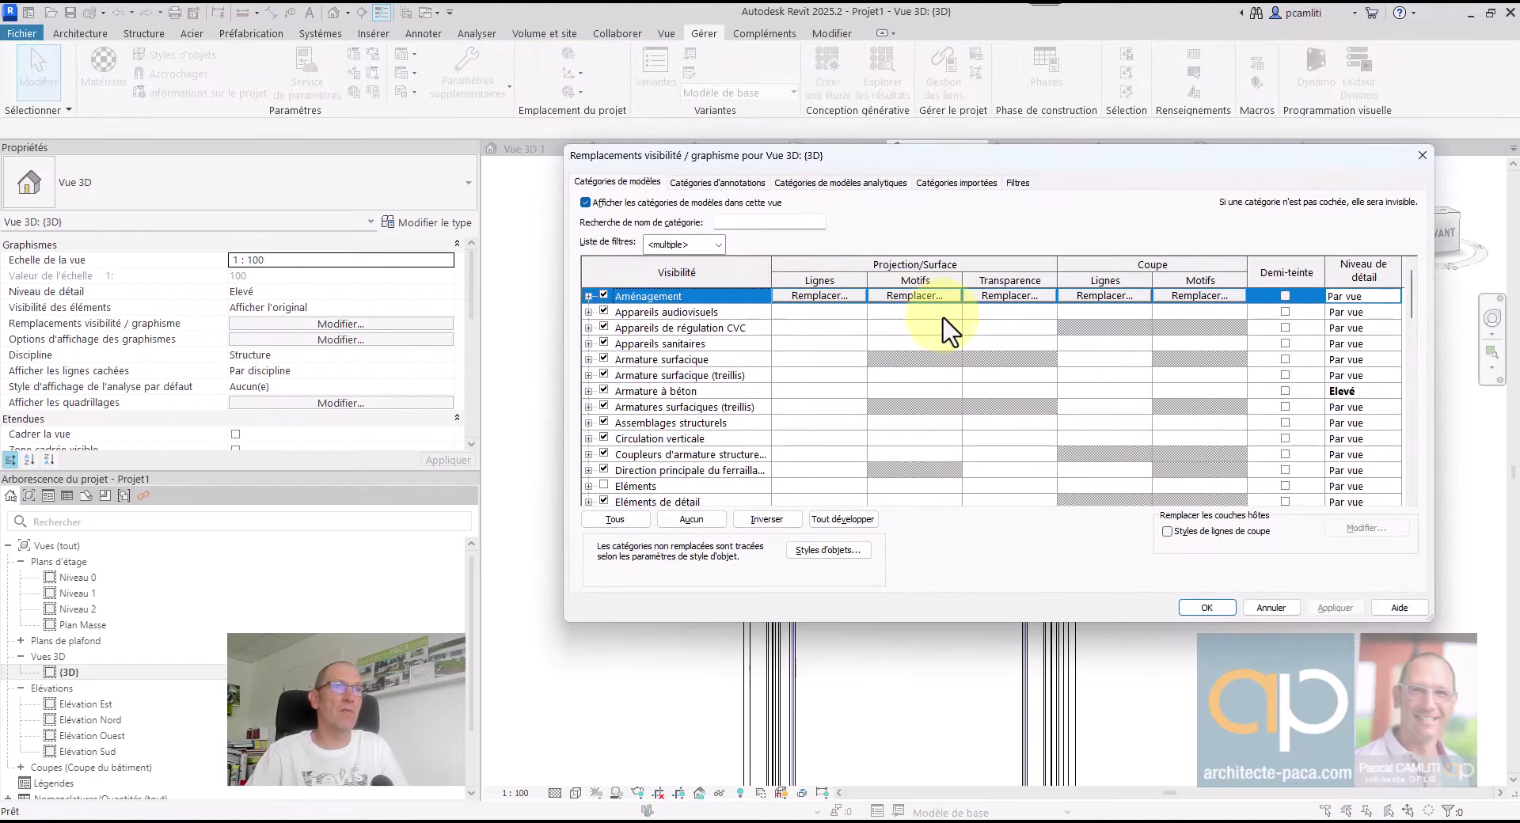
left_click(1268, 608)
Review in which views an upper longitudinal bar is set to display unobscured
left_click(817, 264)
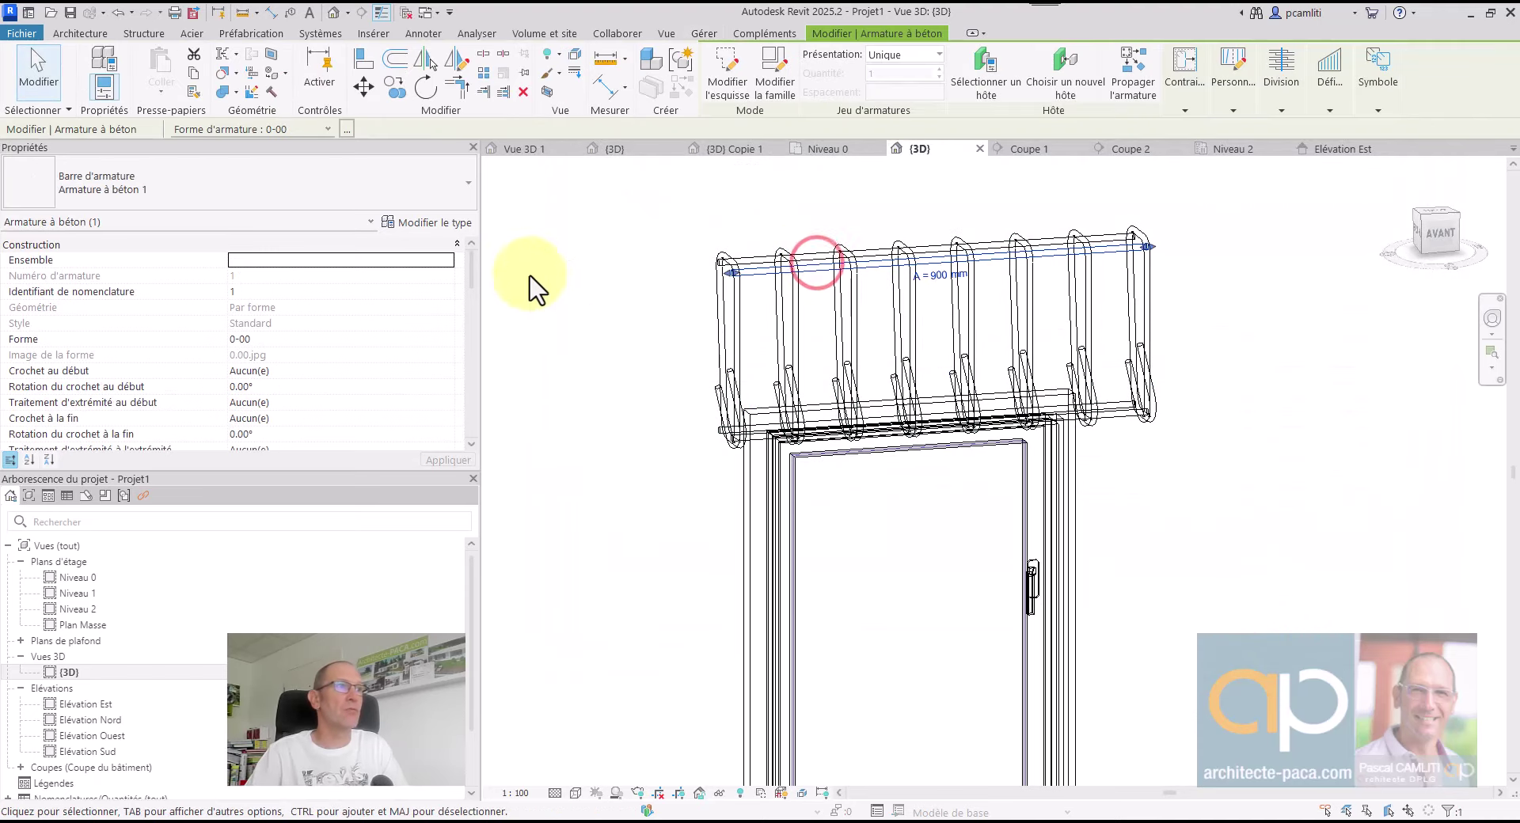
scroll(372, 329, "down", 5)
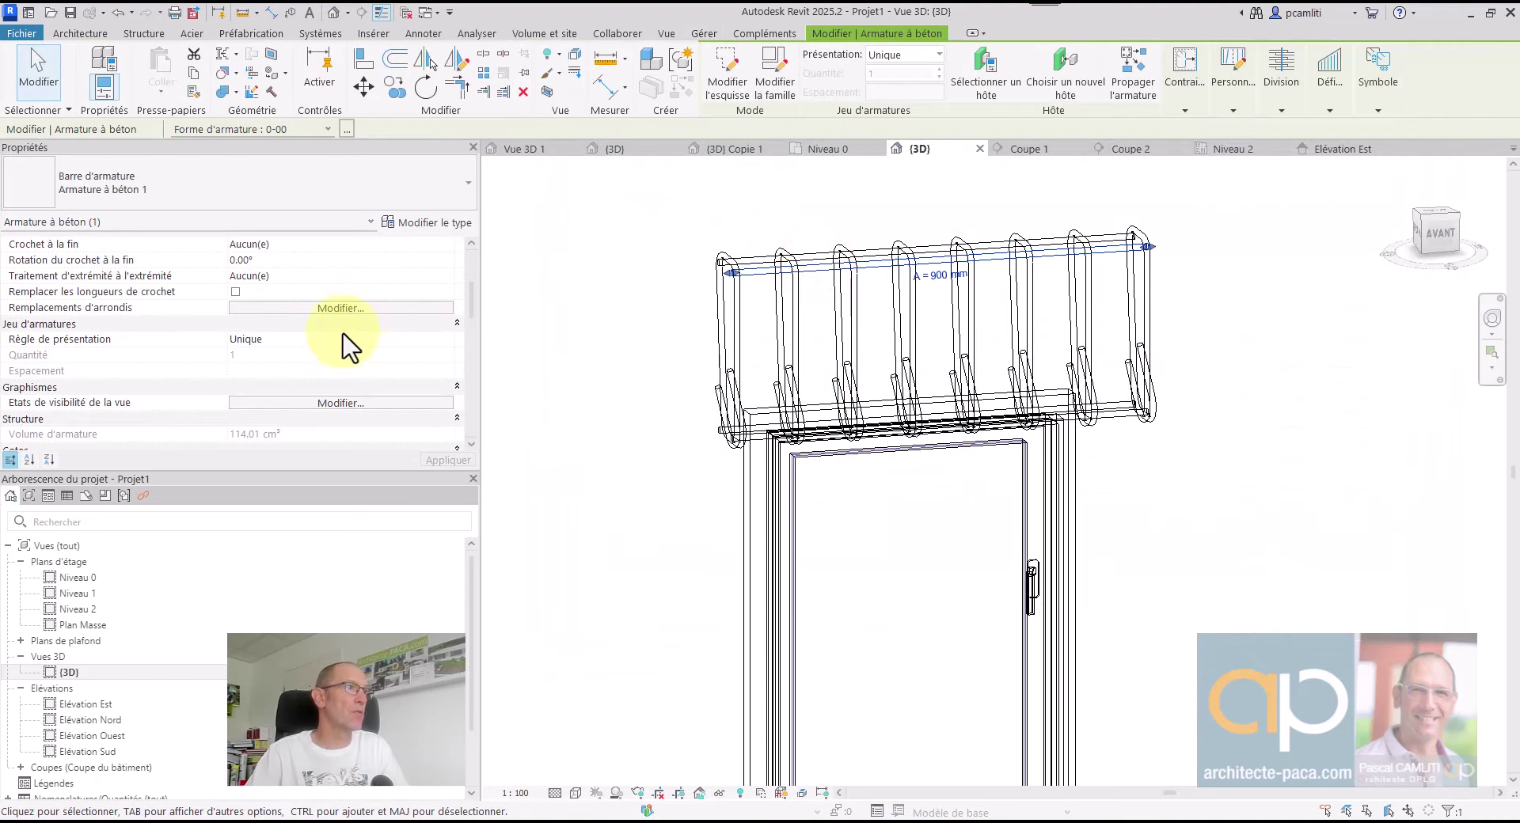
left_click(330, 402)
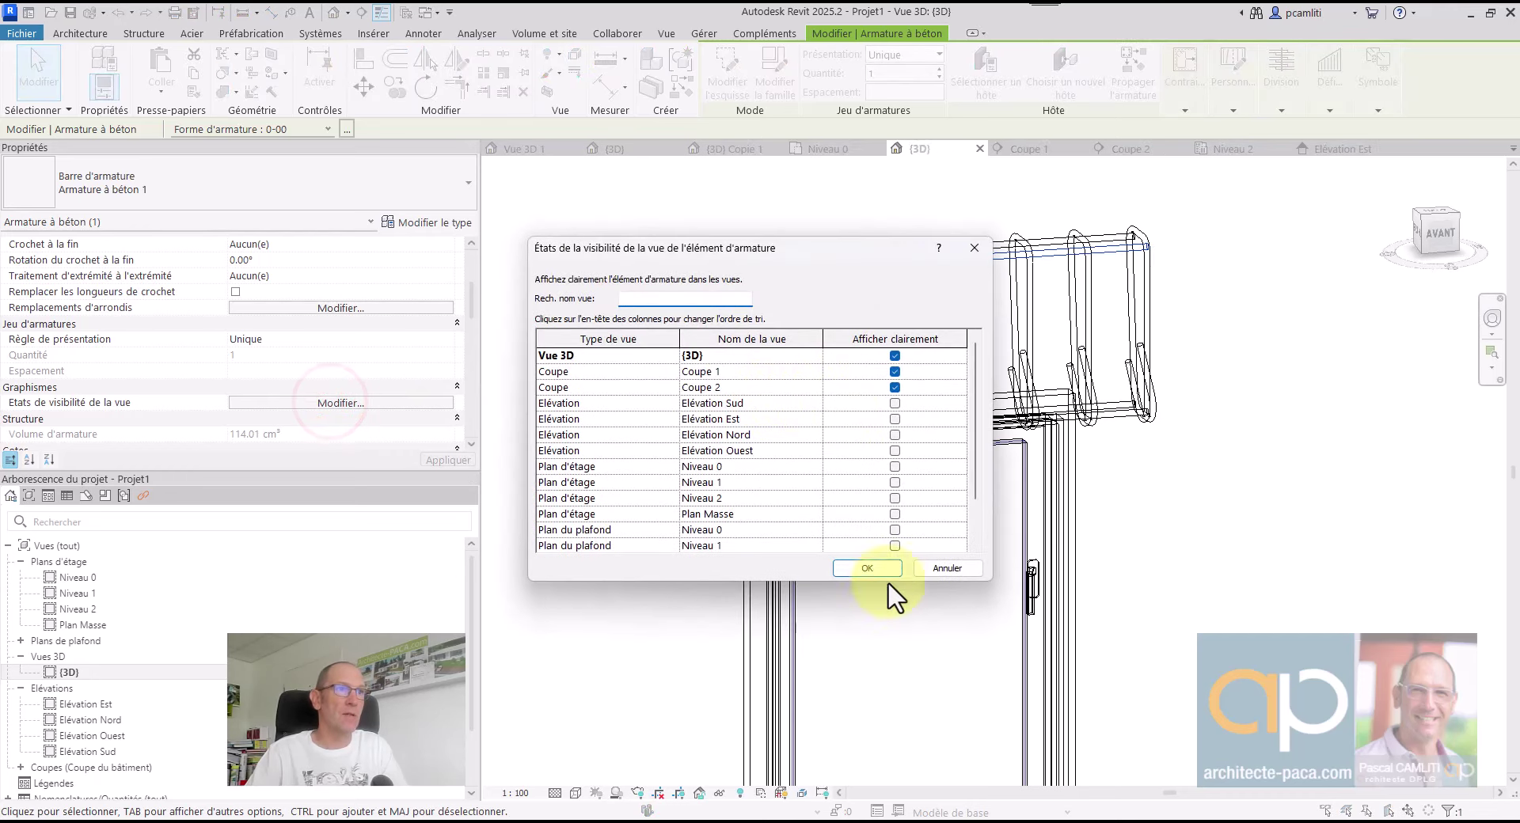
left_click(949, 566)
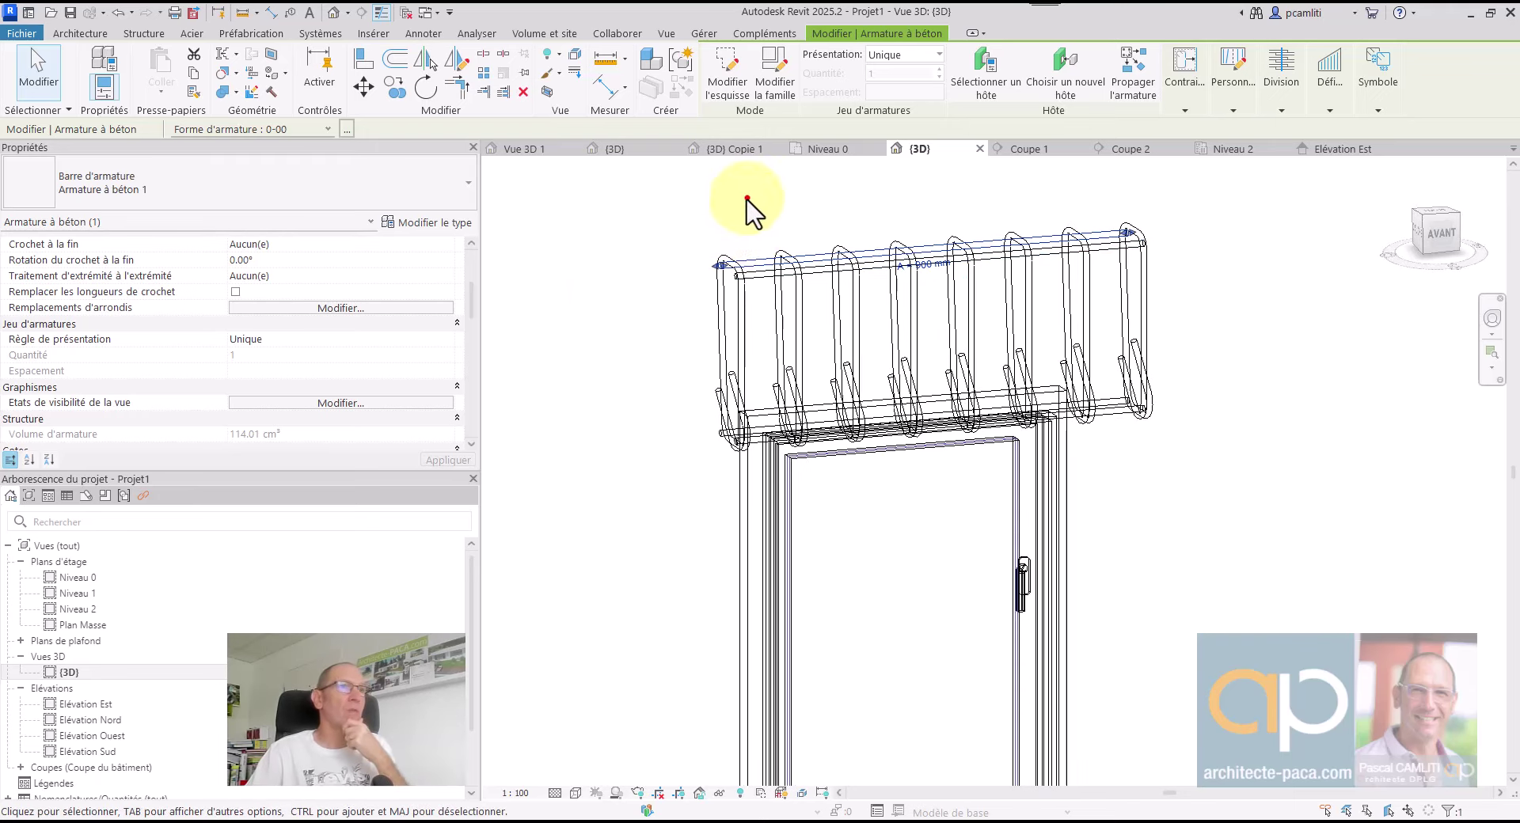
Try overriding one upper longitudinal bar's graphics by element with a solid red foreground surface pattern
left_click(753, 264)
left_click(753, 254)
right_click(754, 260)
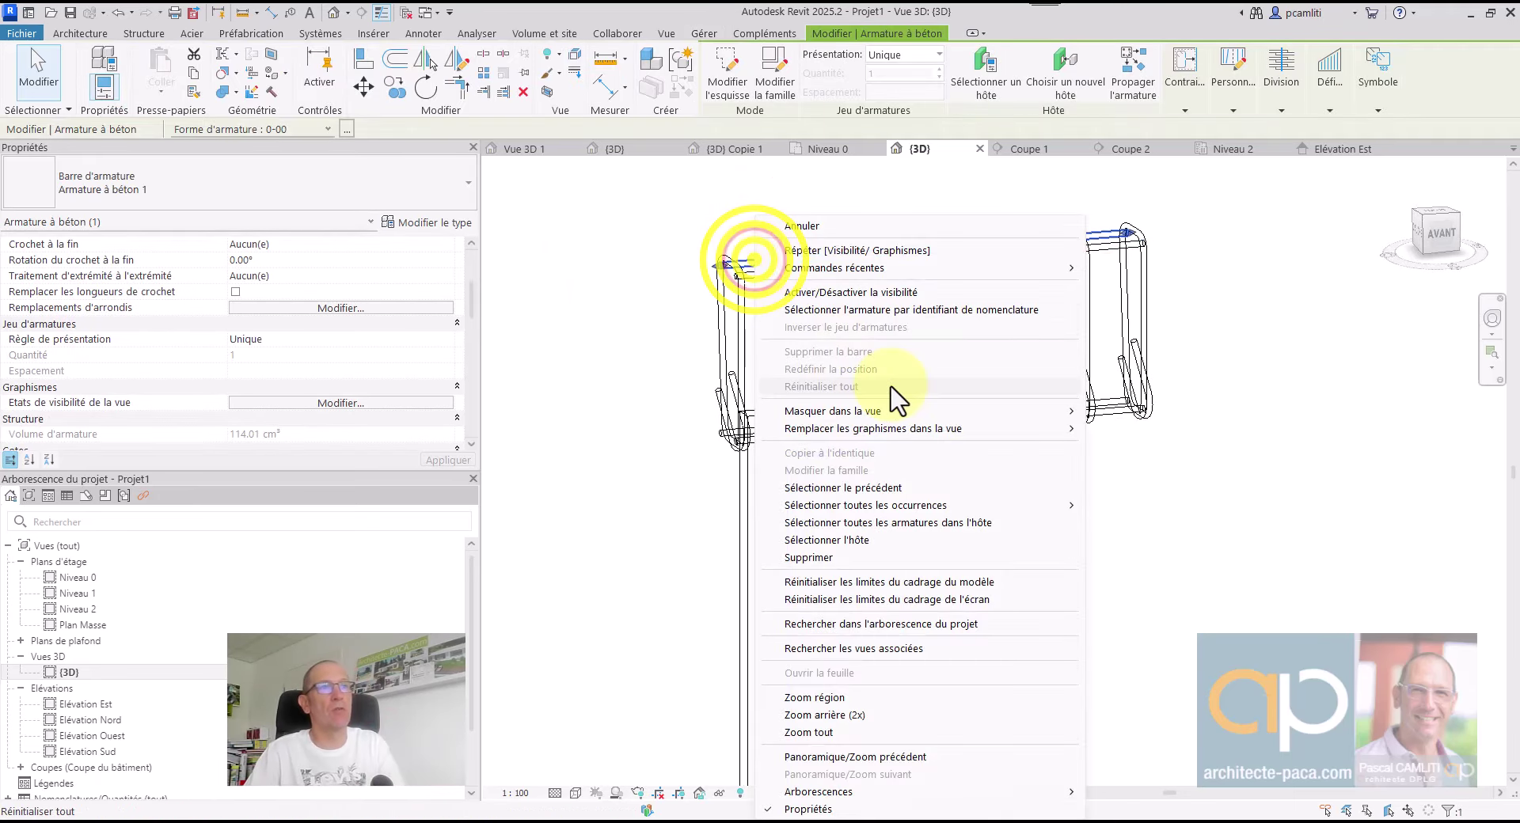
mouse_move(978, 434)
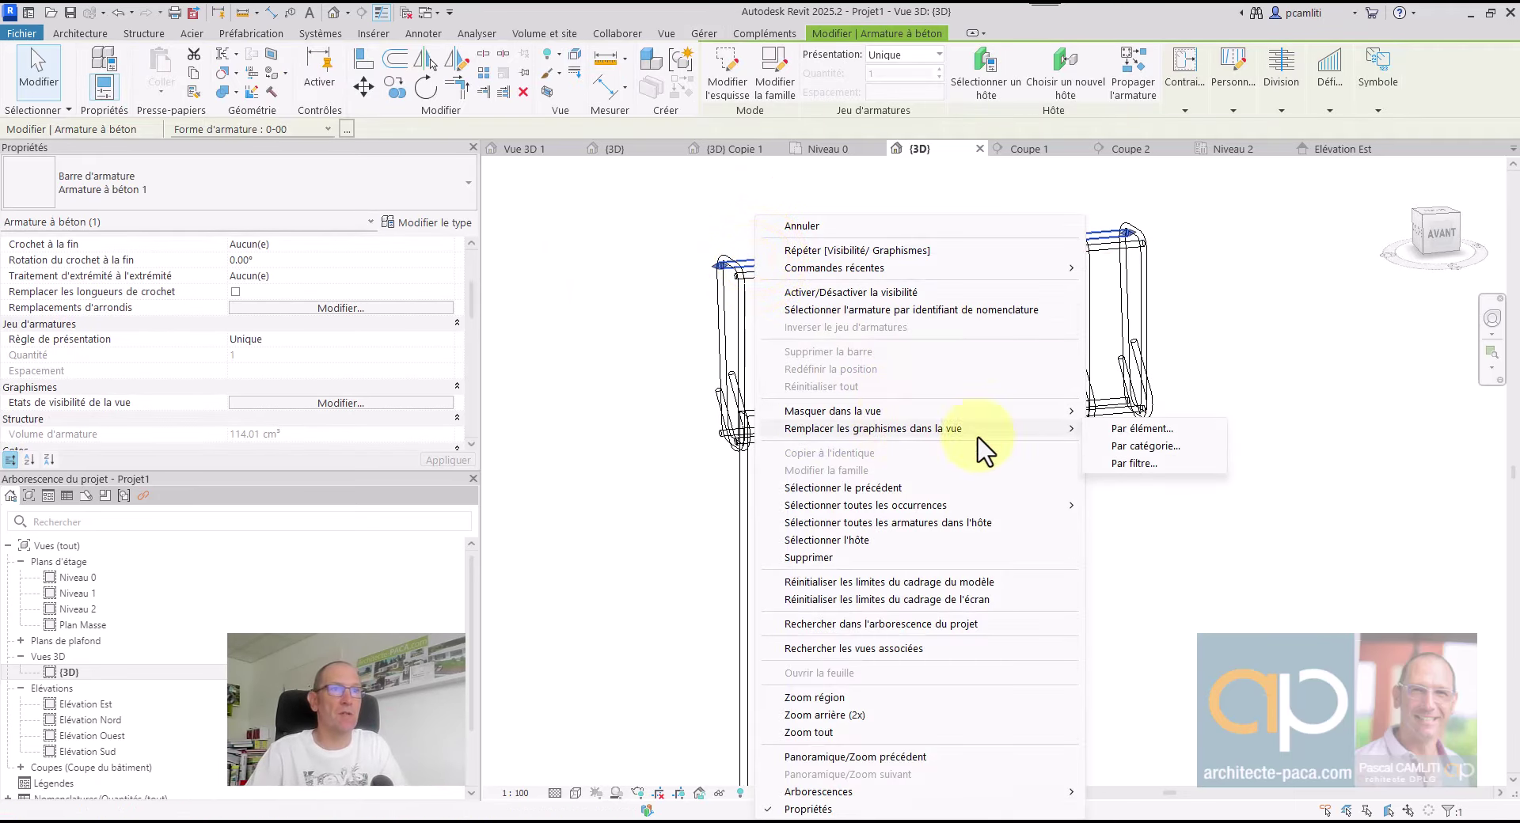
left_click(1158, 431)
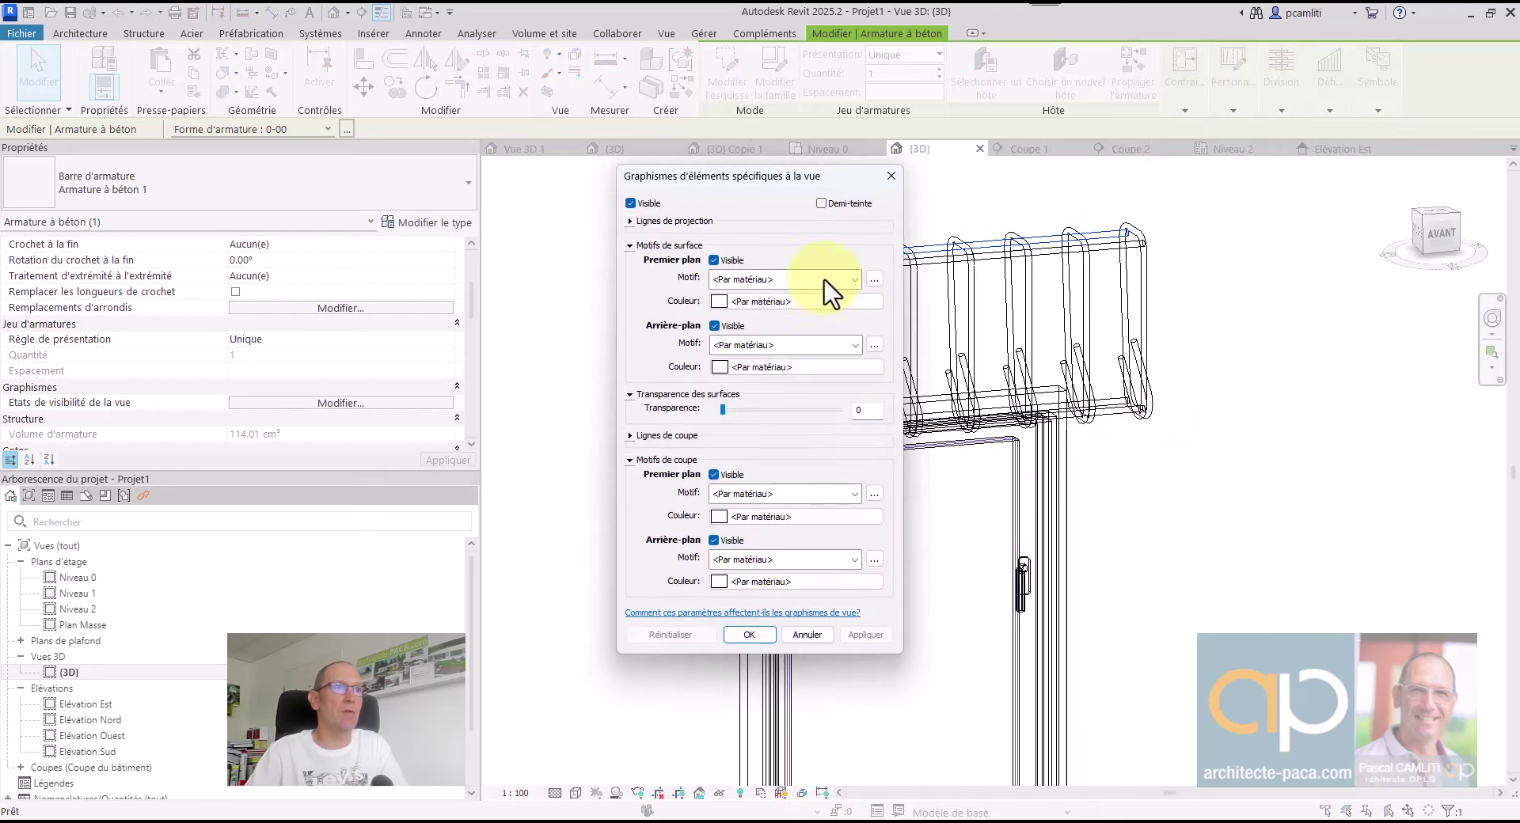
left_click(824, 279)
left_click(804, 310)
left_click(797, 301)
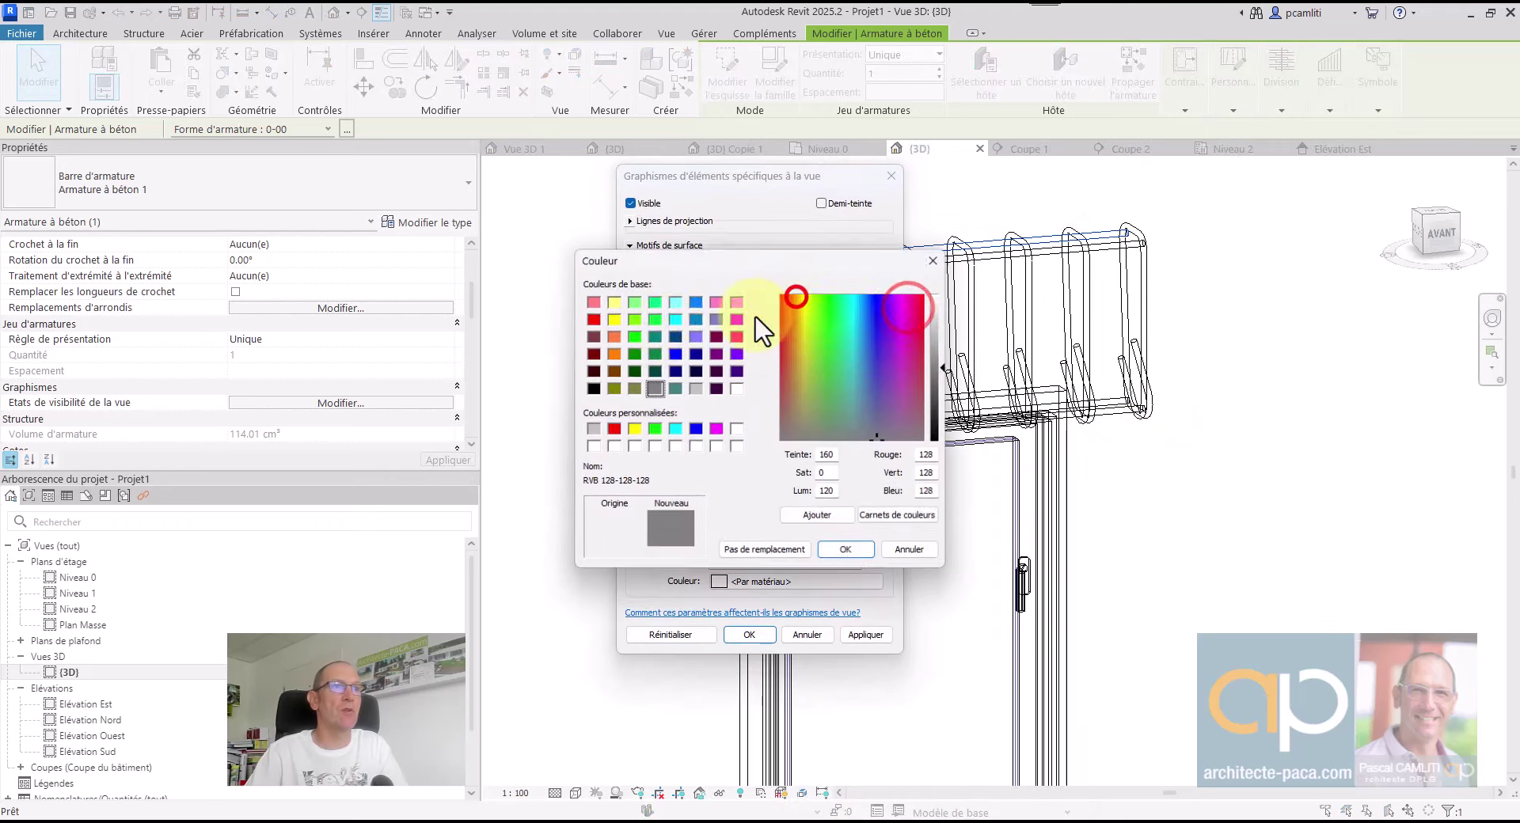
left_click(591, 318)
left_click(845, 551)
left_click(868, 634)
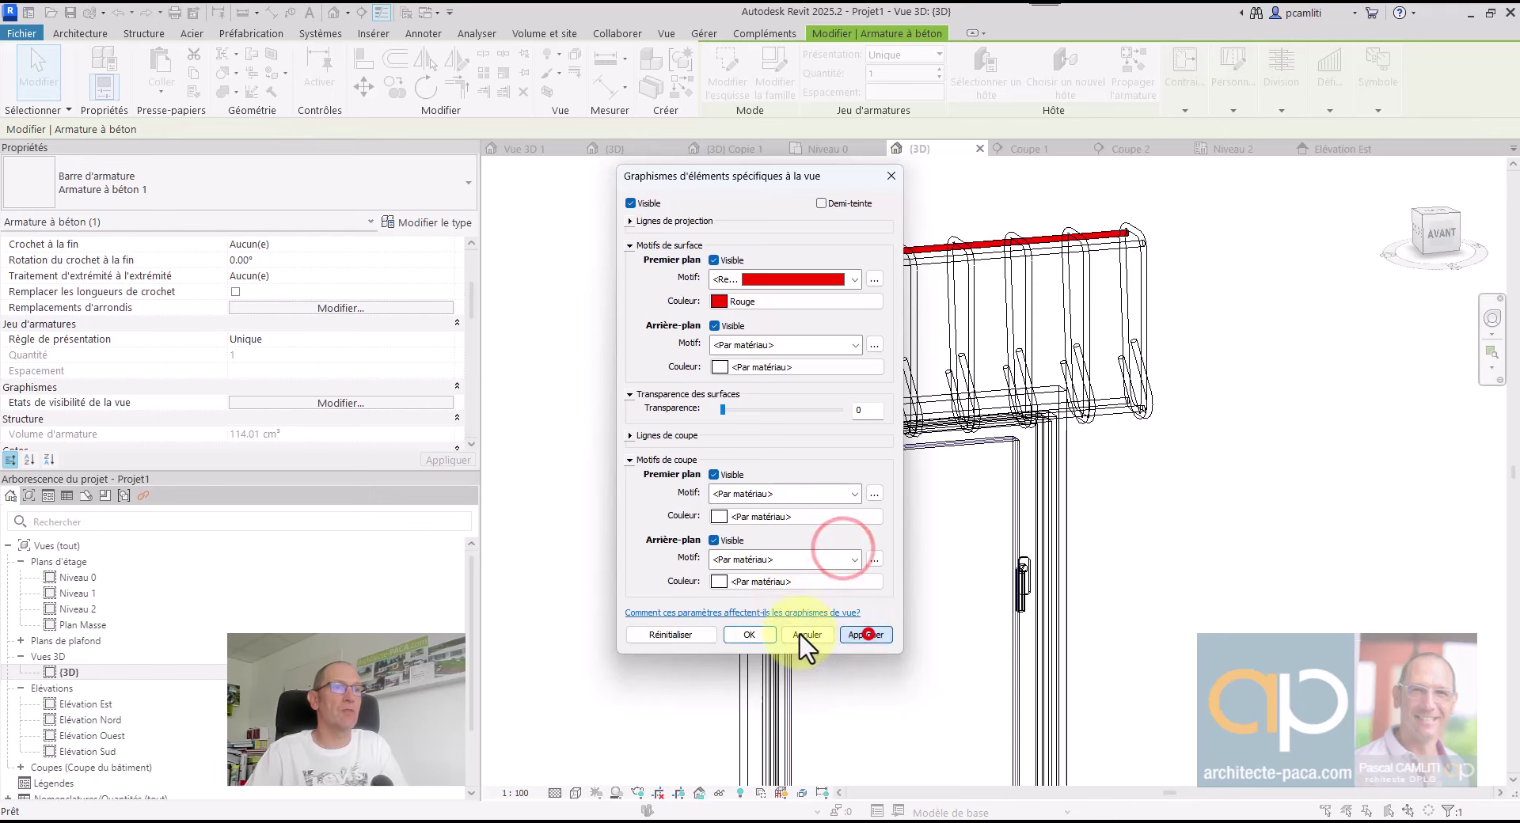
left_click(752, 634)
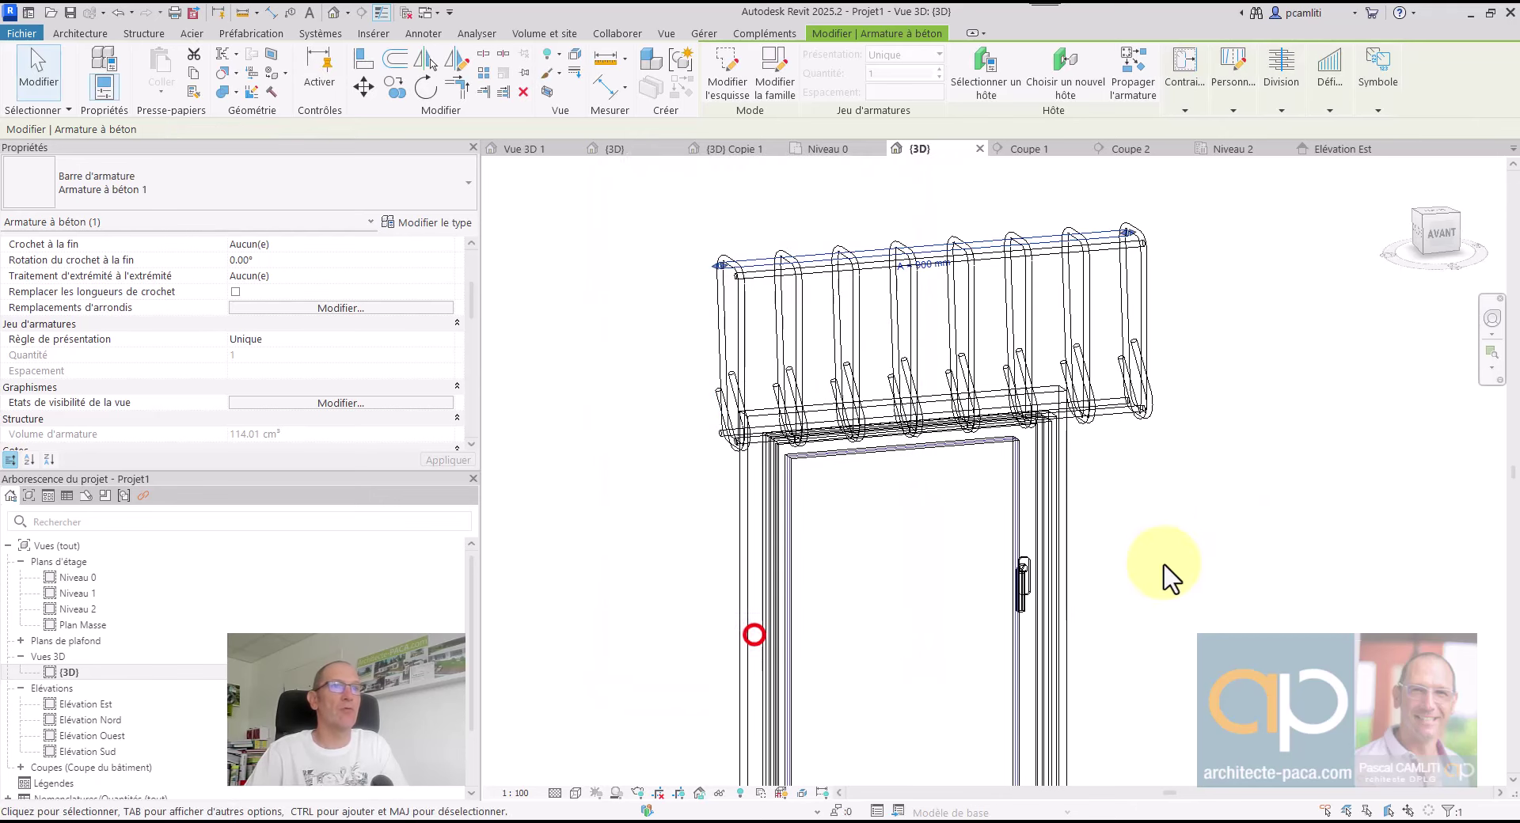
left_click(1180, 560)
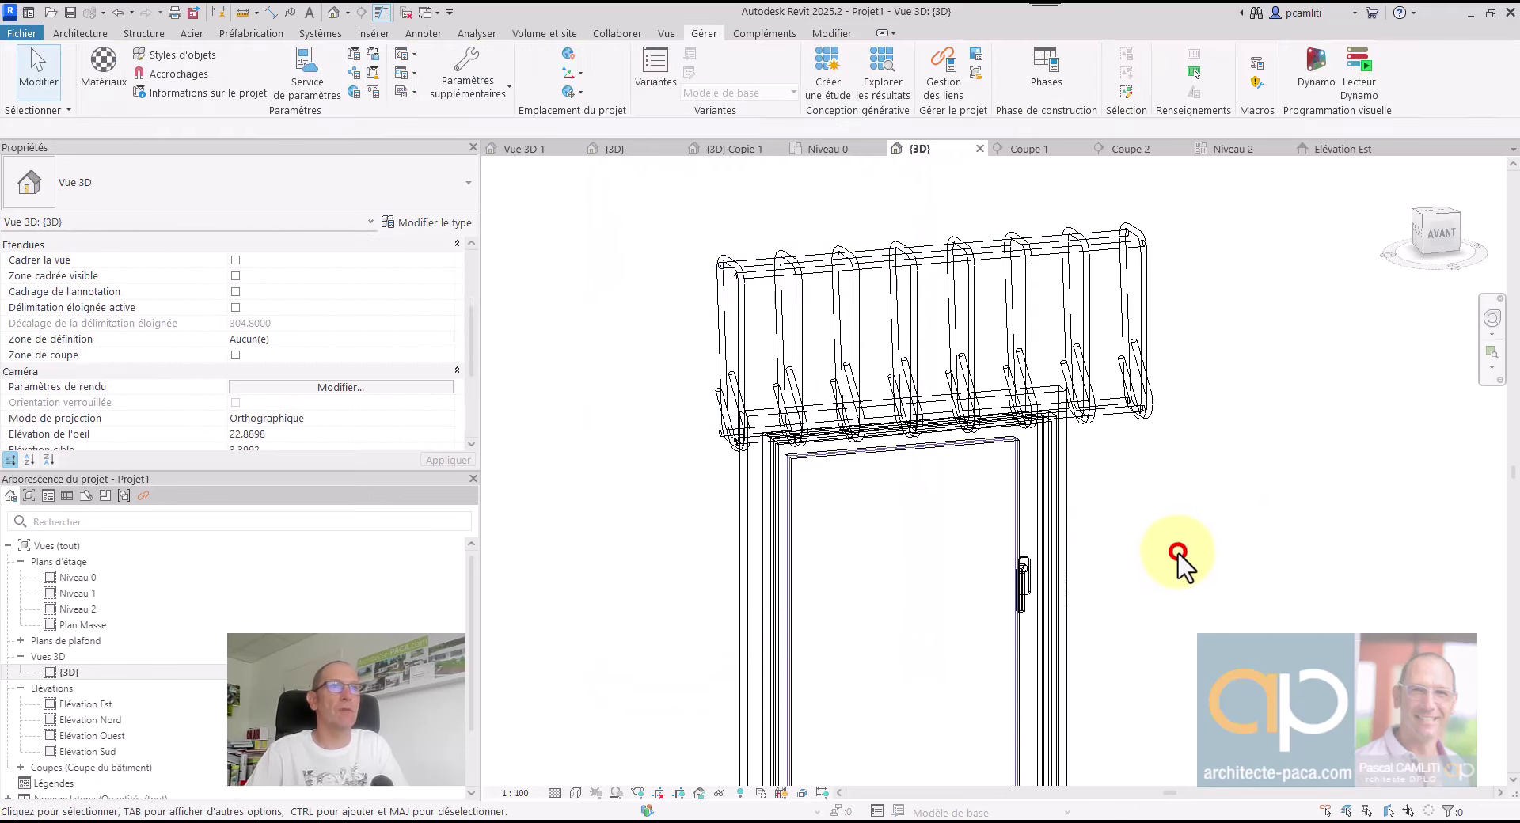
Try overriding the bars' graphics by category with a solid magenta foreground surface pattern
left_click(752, 266)
right_click(752, 266)
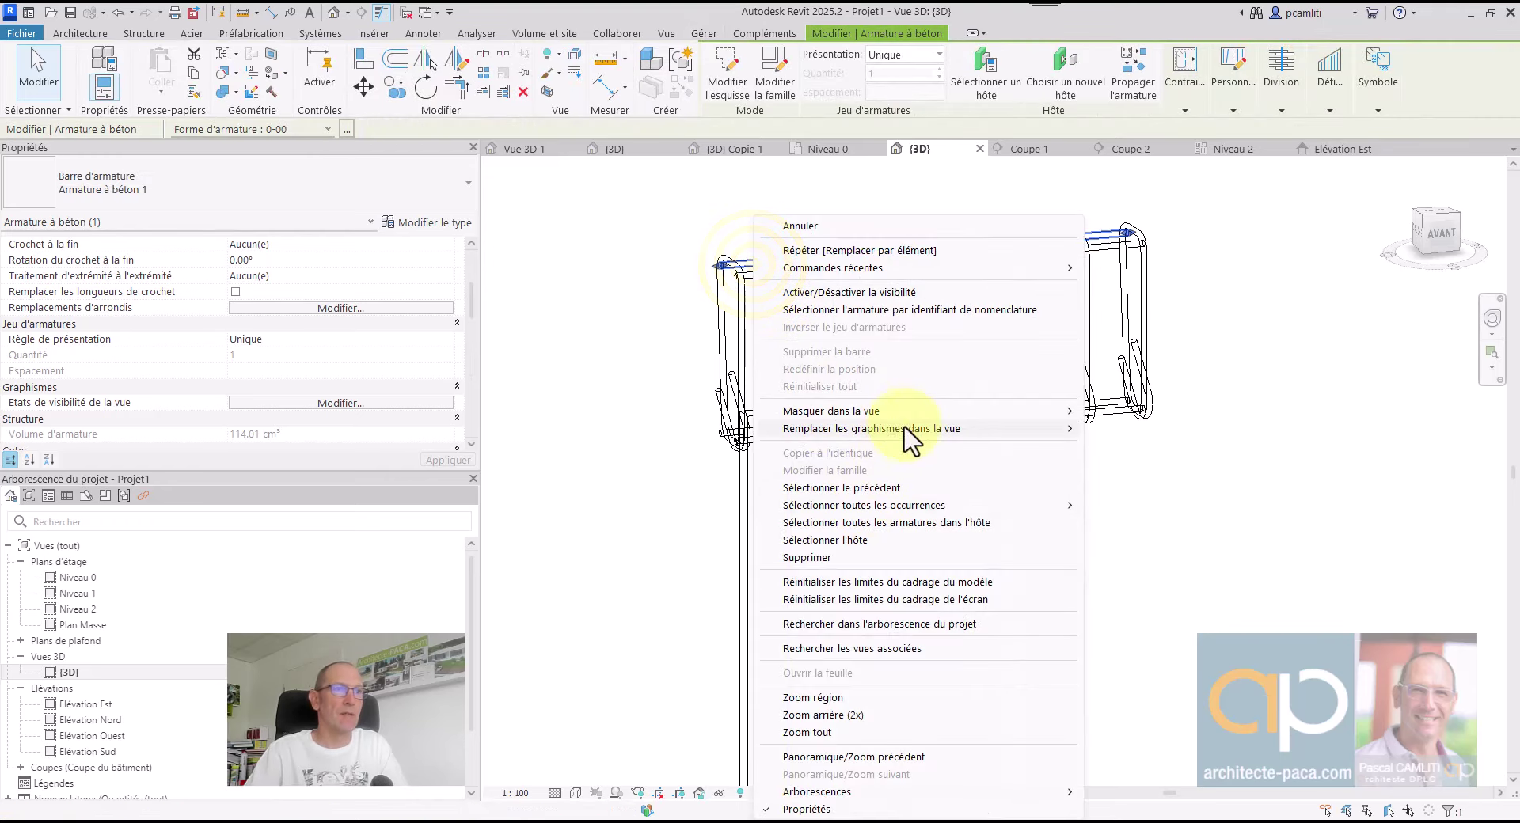
left_click(1144, 448)
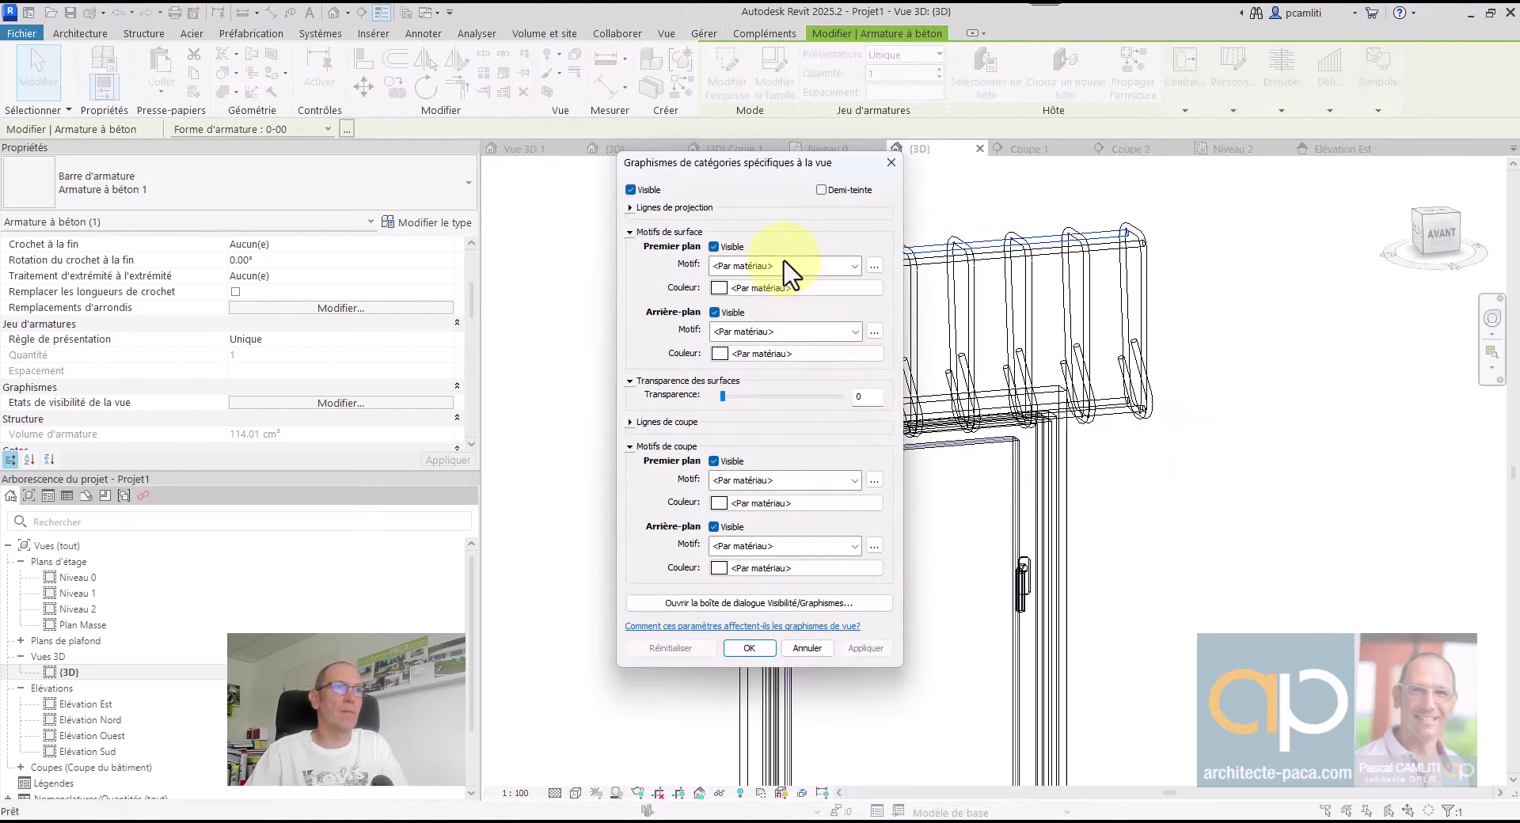
left_click(783, 264)
left_click(901, 296)
left_click(761, 289)
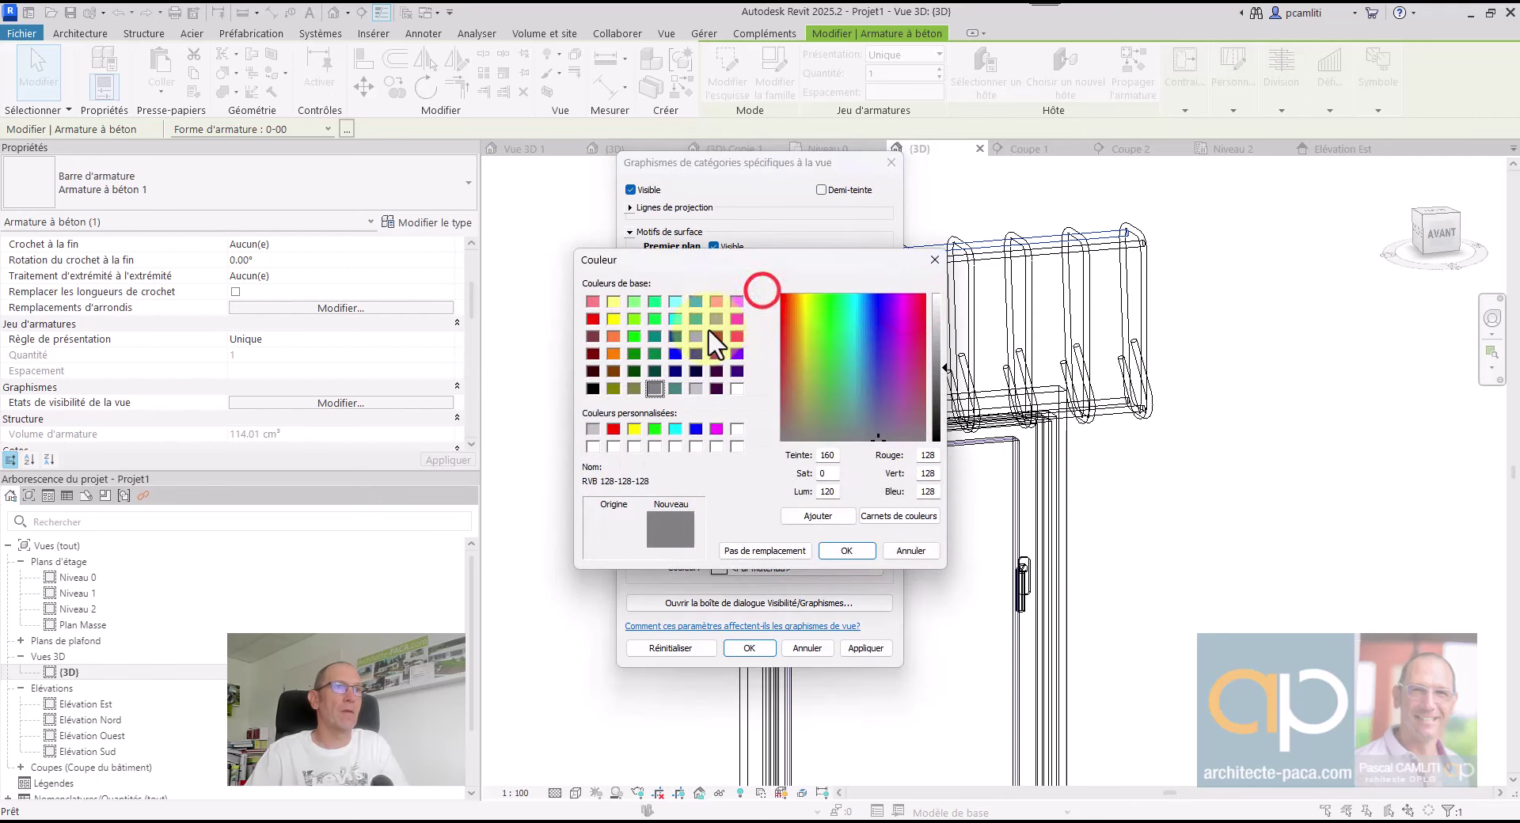
left_click(737, 318)
left_click(871, 554)
left_click(866, 649)
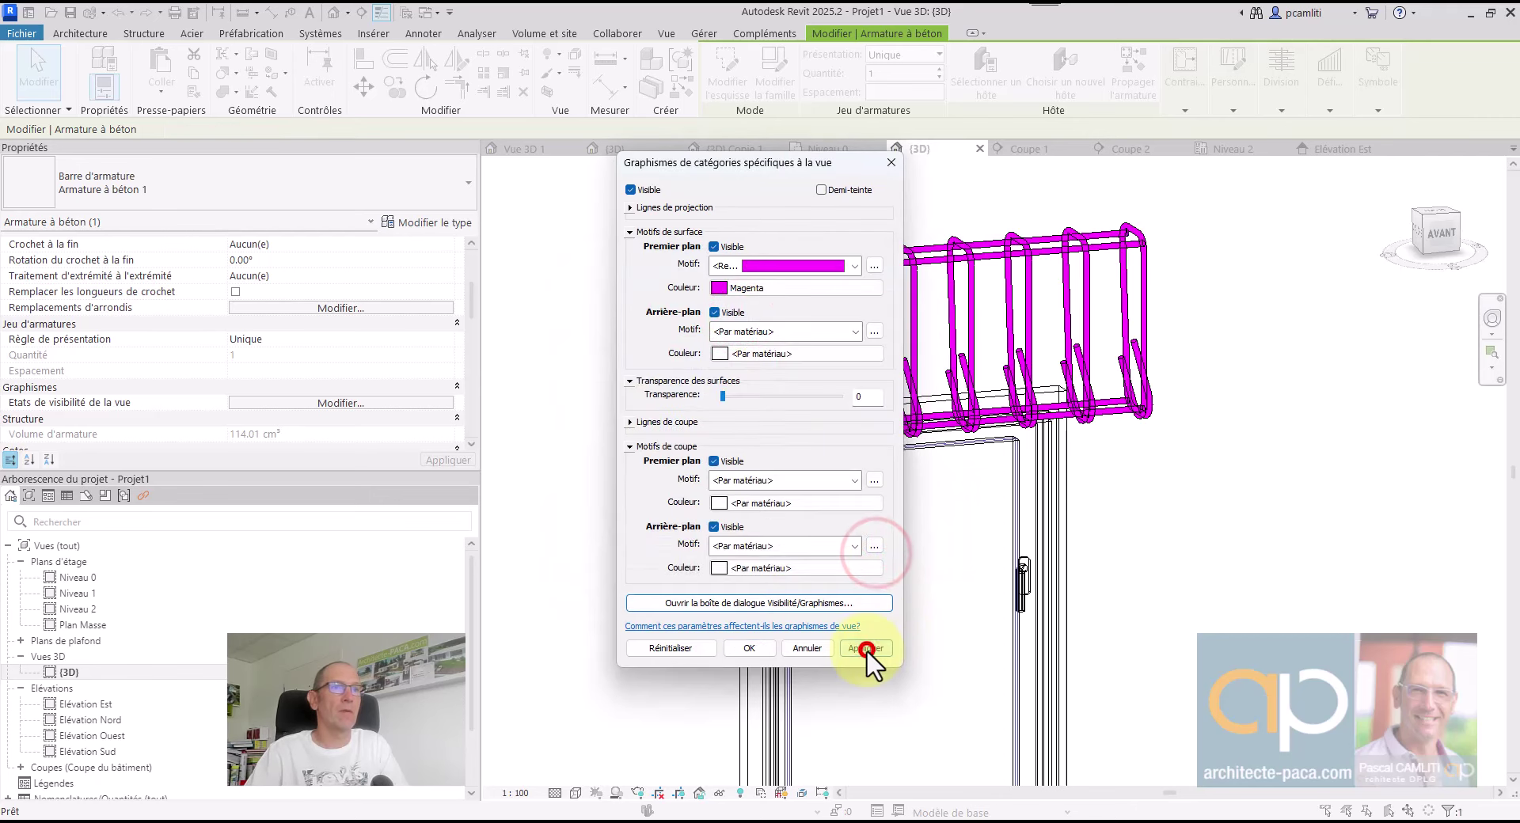
Discard the magenta override on the reinforcement category and deselect the bar
left_click(685, 649)
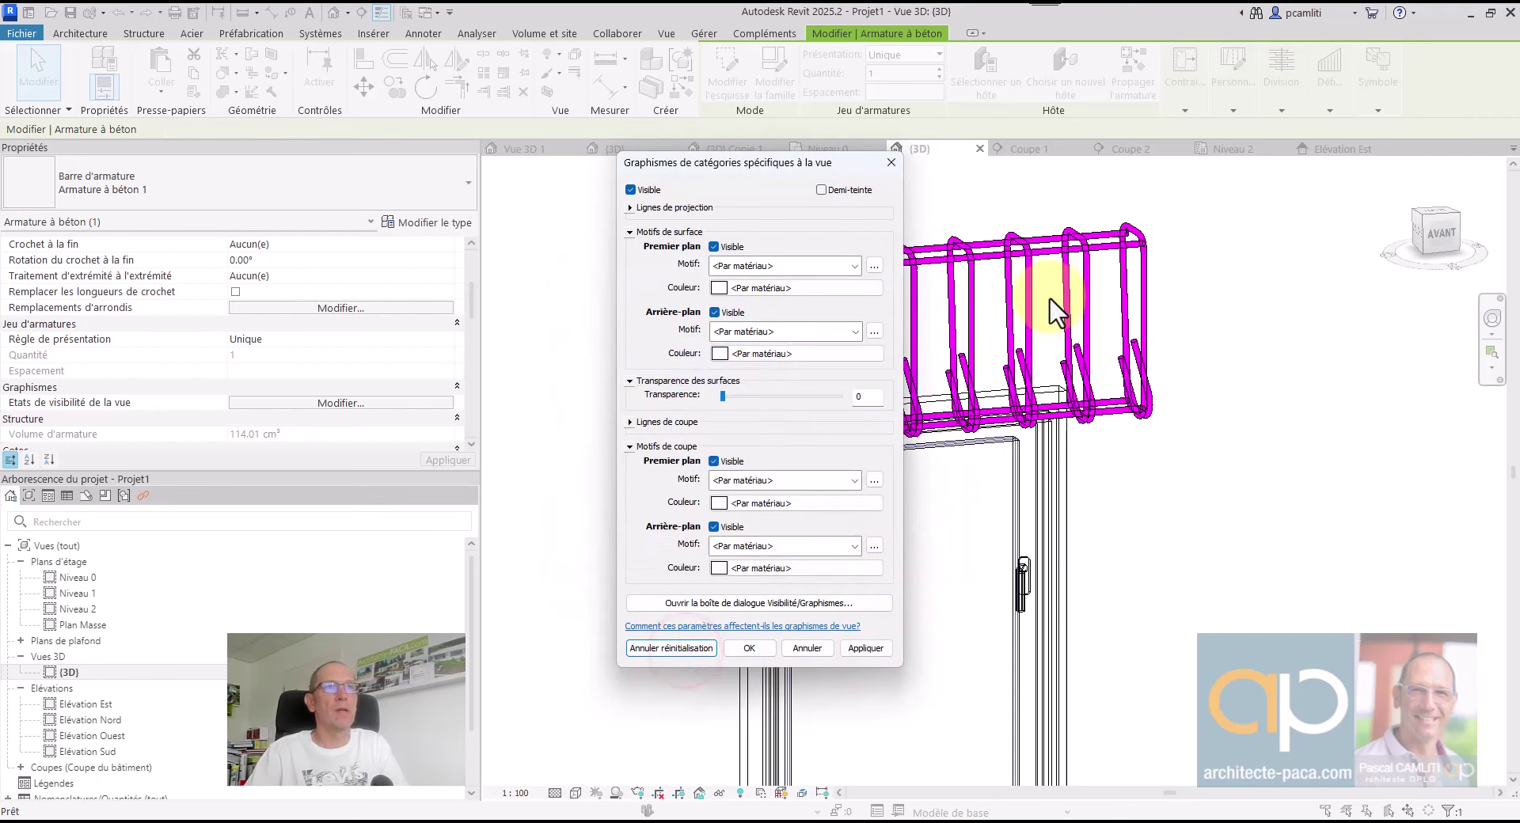
left_click(783, 265)
left_click(1313, 621)
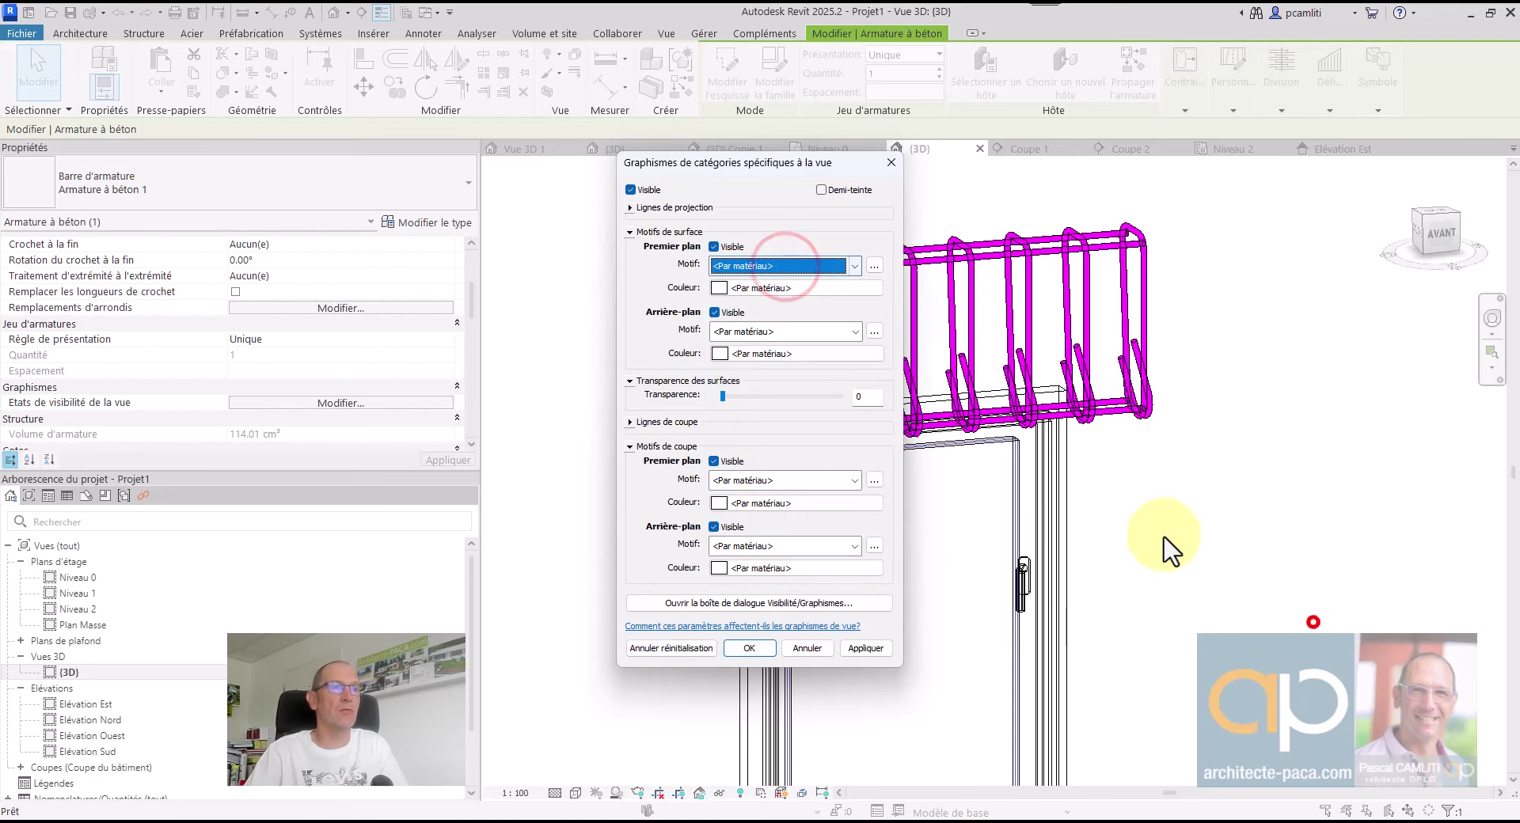
left_click(796, 644)
left_click(1264, 444)
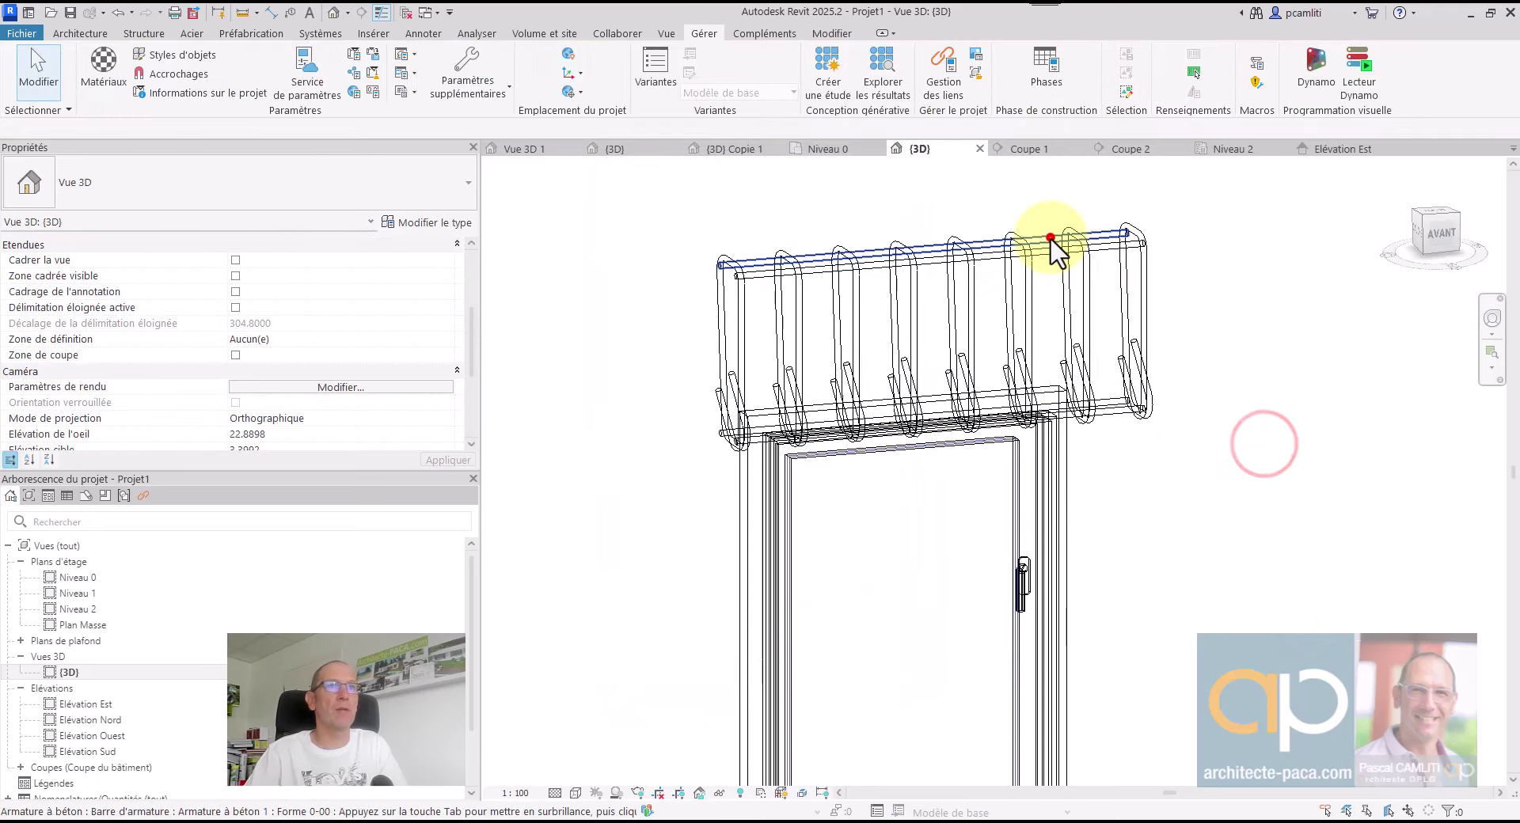
Override the four longitudinal bars' graphics by element with a solid orange foreground surface pattern, RGB 255-128-064
left_click(1053, 252)
left_click(1094, 405, "ctrl")
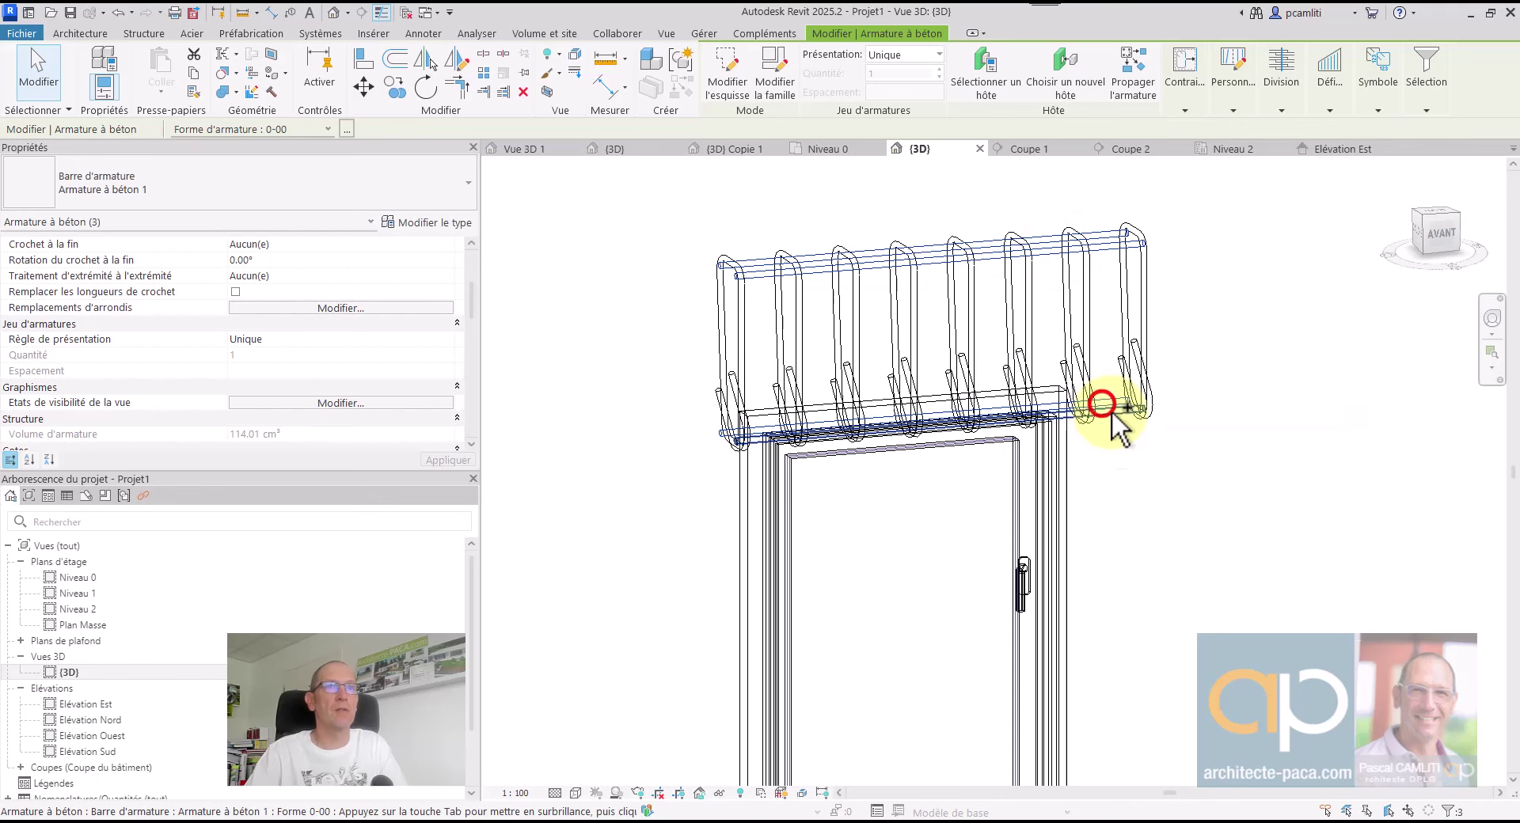
right_click(1112, 412)
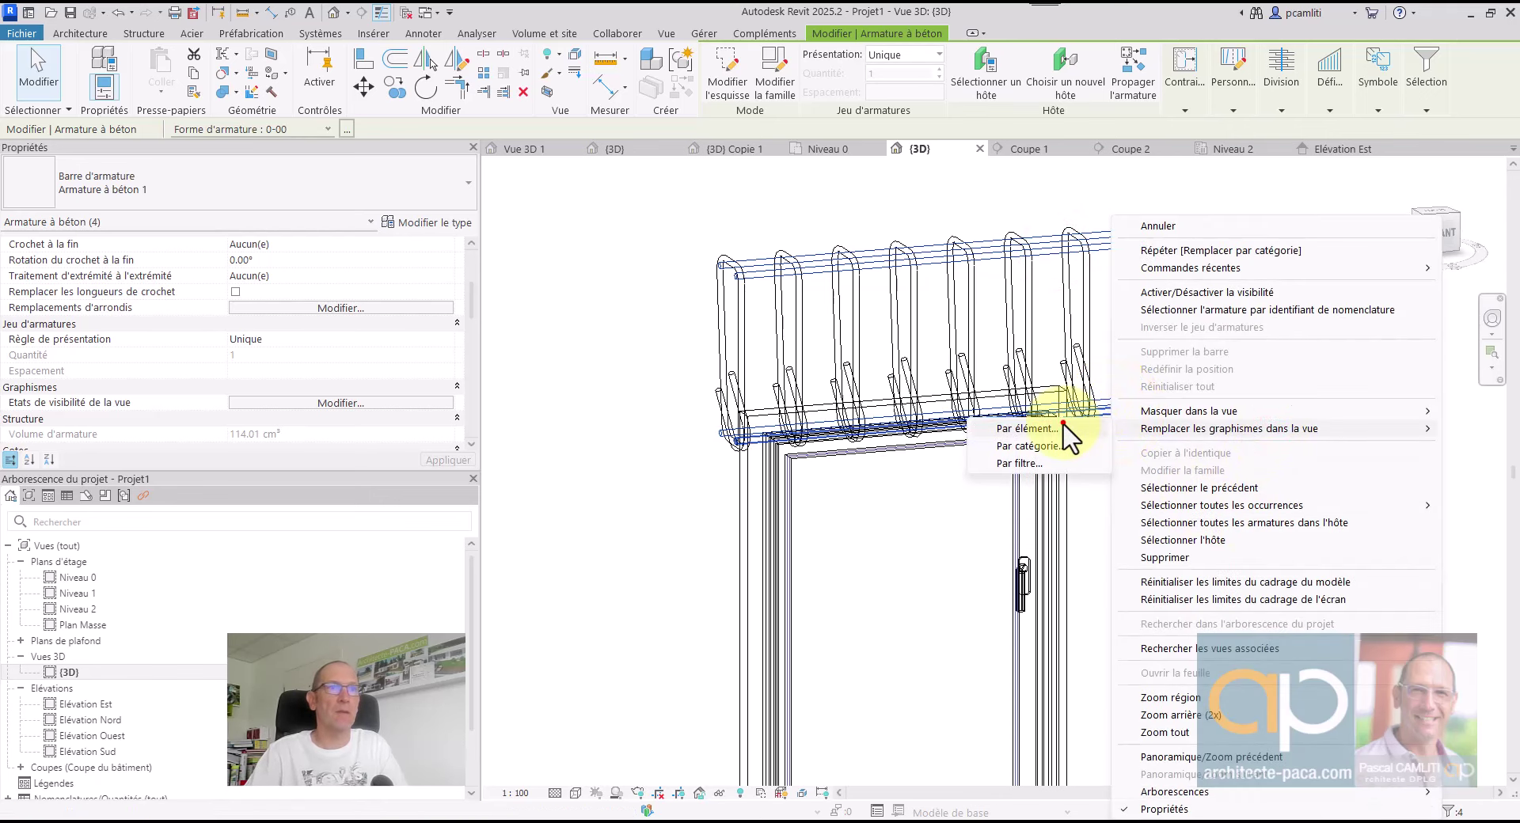
left_click(1063, 427)
left_click(756, 279)
left_click(908, 315)
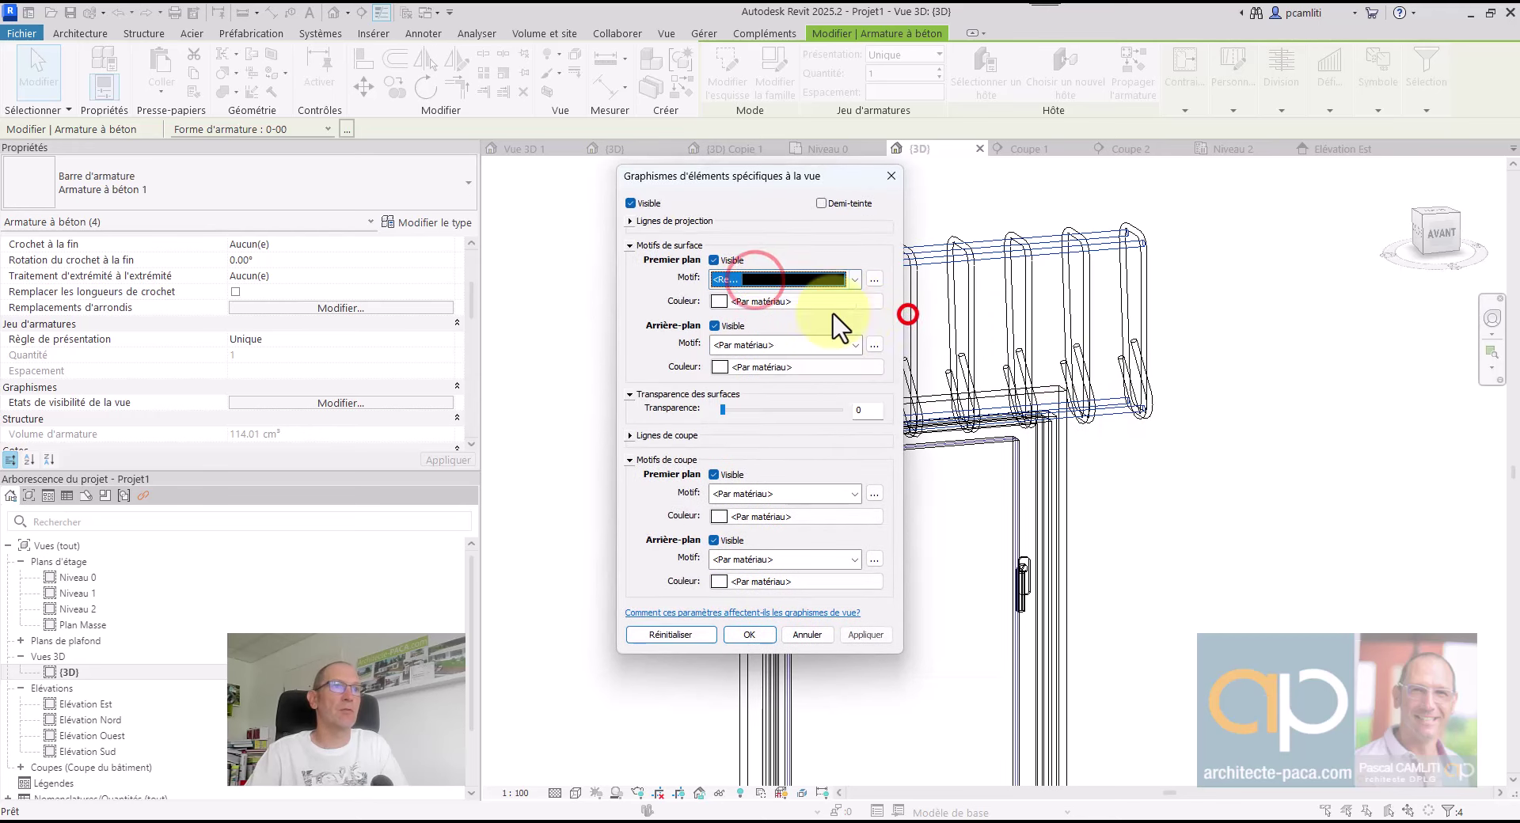
left_click(798, 301)
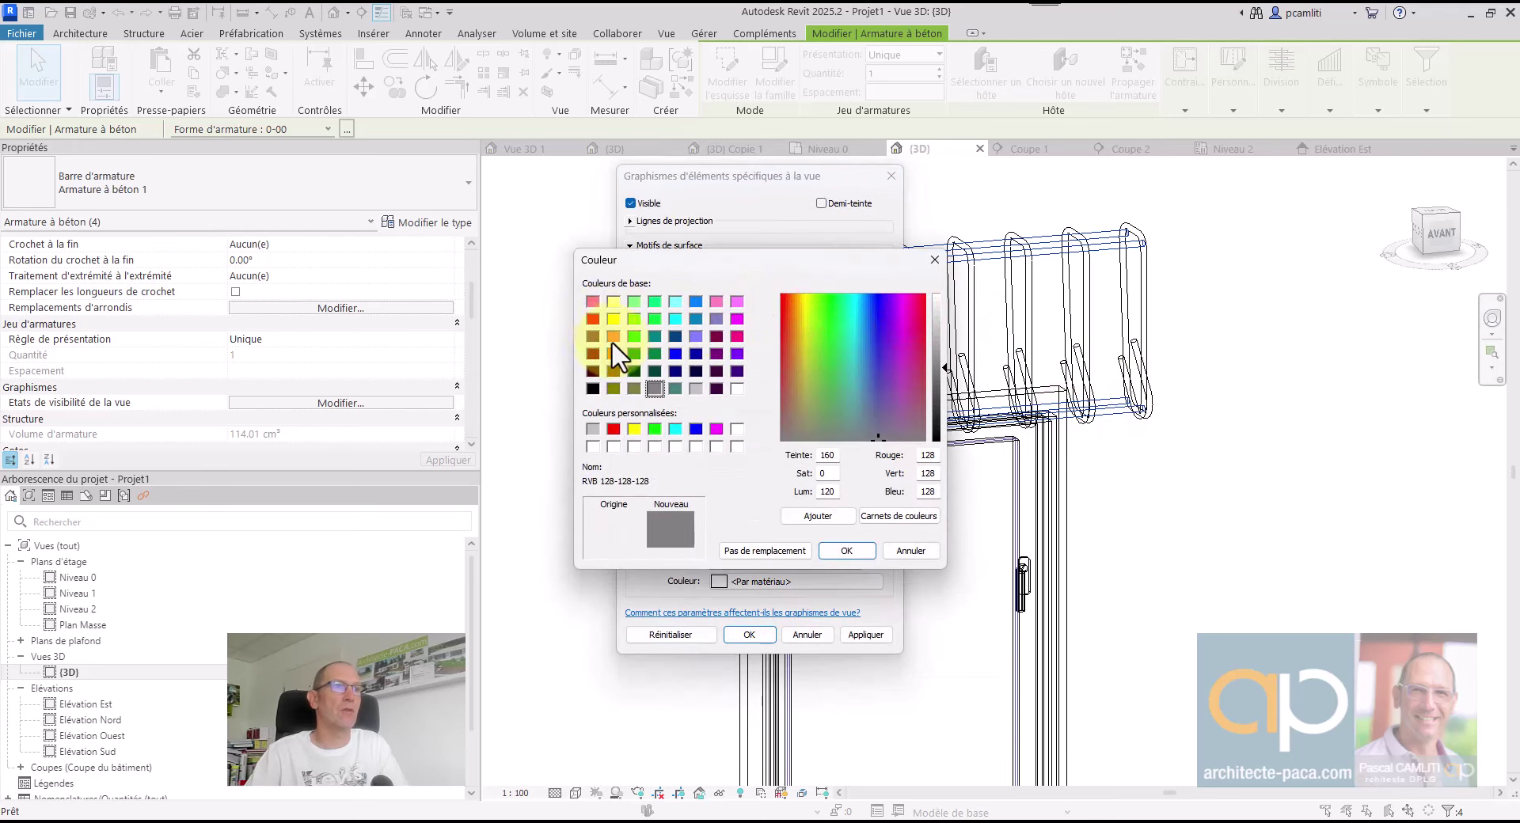
left_click(846, 551)
left_click(866, 636)
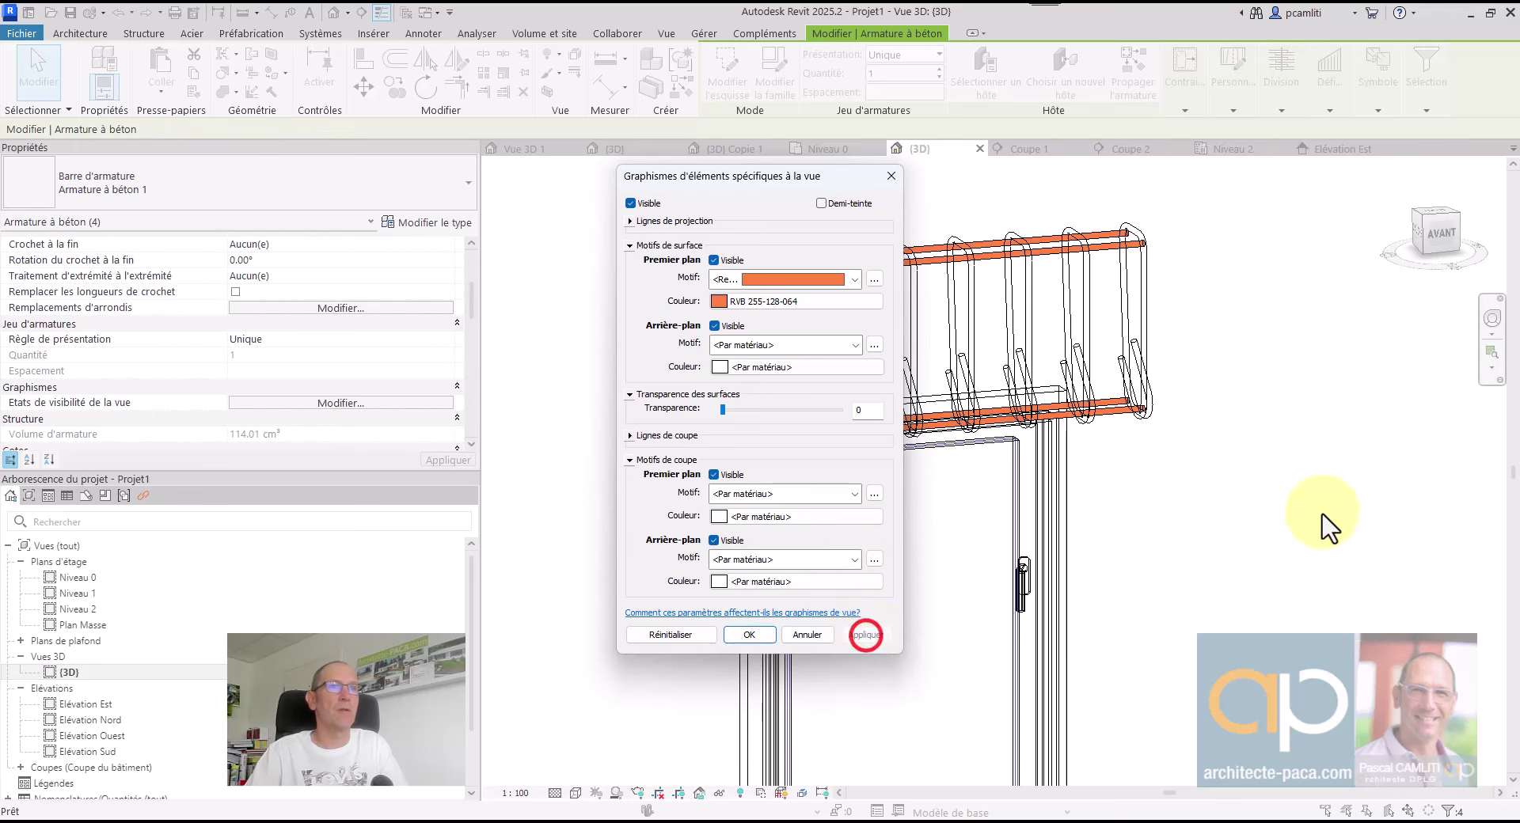
left_click(750, 636)
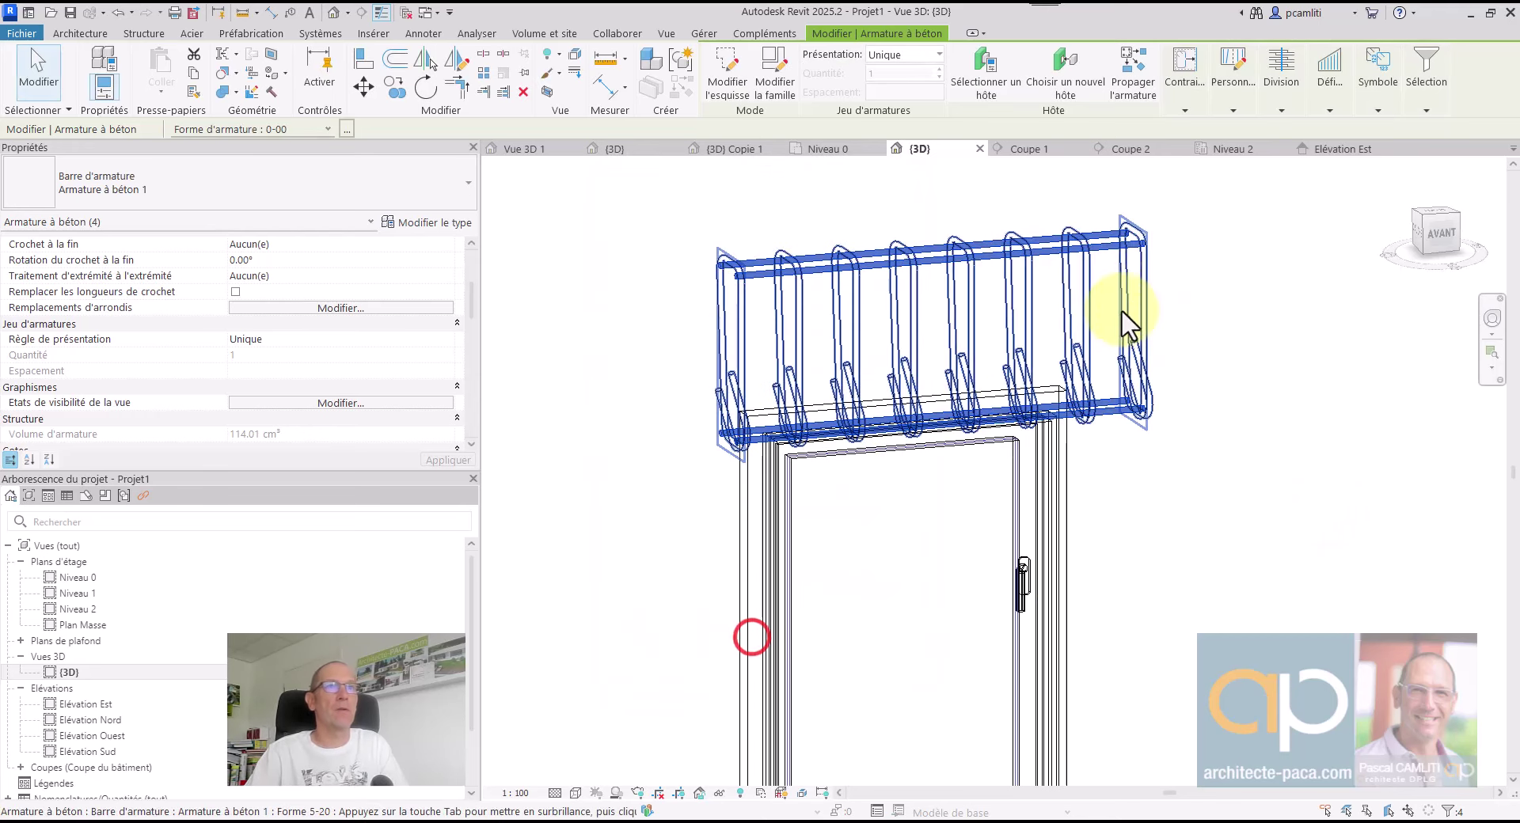
Override the stirrup set's graphics by element with a solid green foreground surface pattern, RGB 000-128-000
left_click(1124, 300)
right_click(1120, 289)
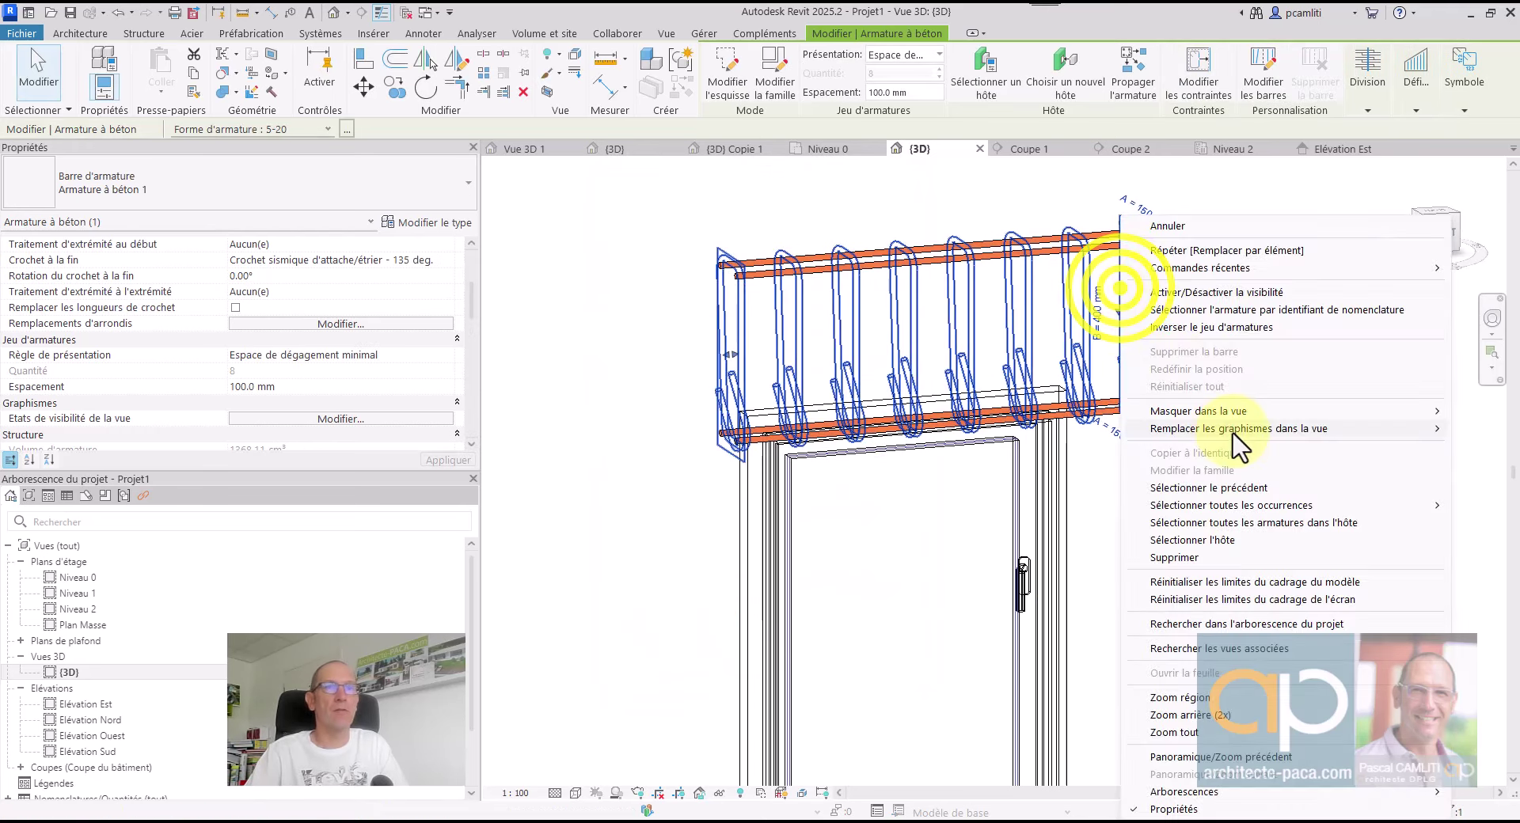
mouse_move(1235, 431)
left_click(1051, 431)
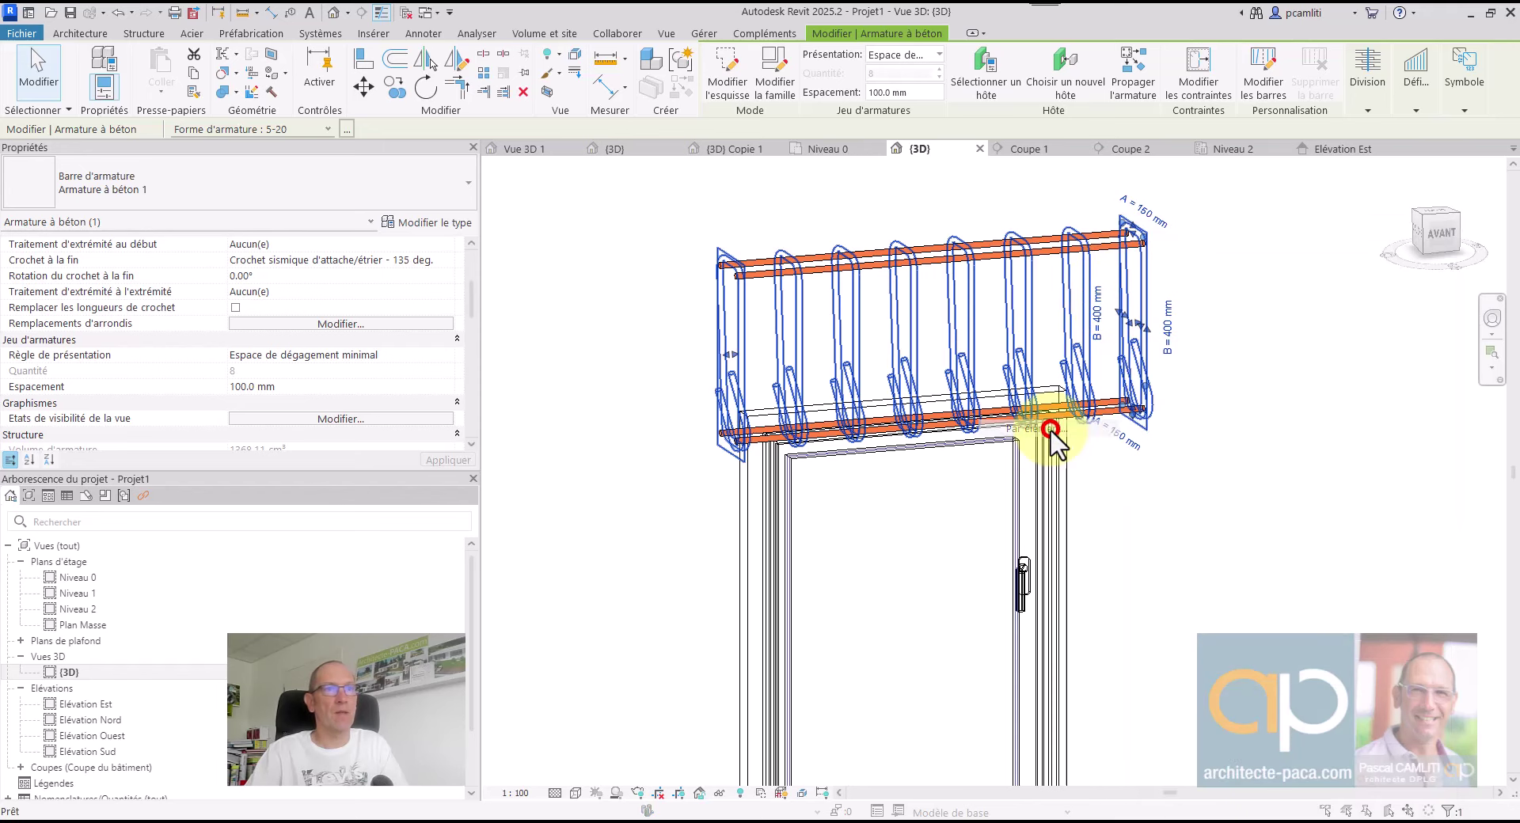
left_click(745, 281)
left_click(897, 299)
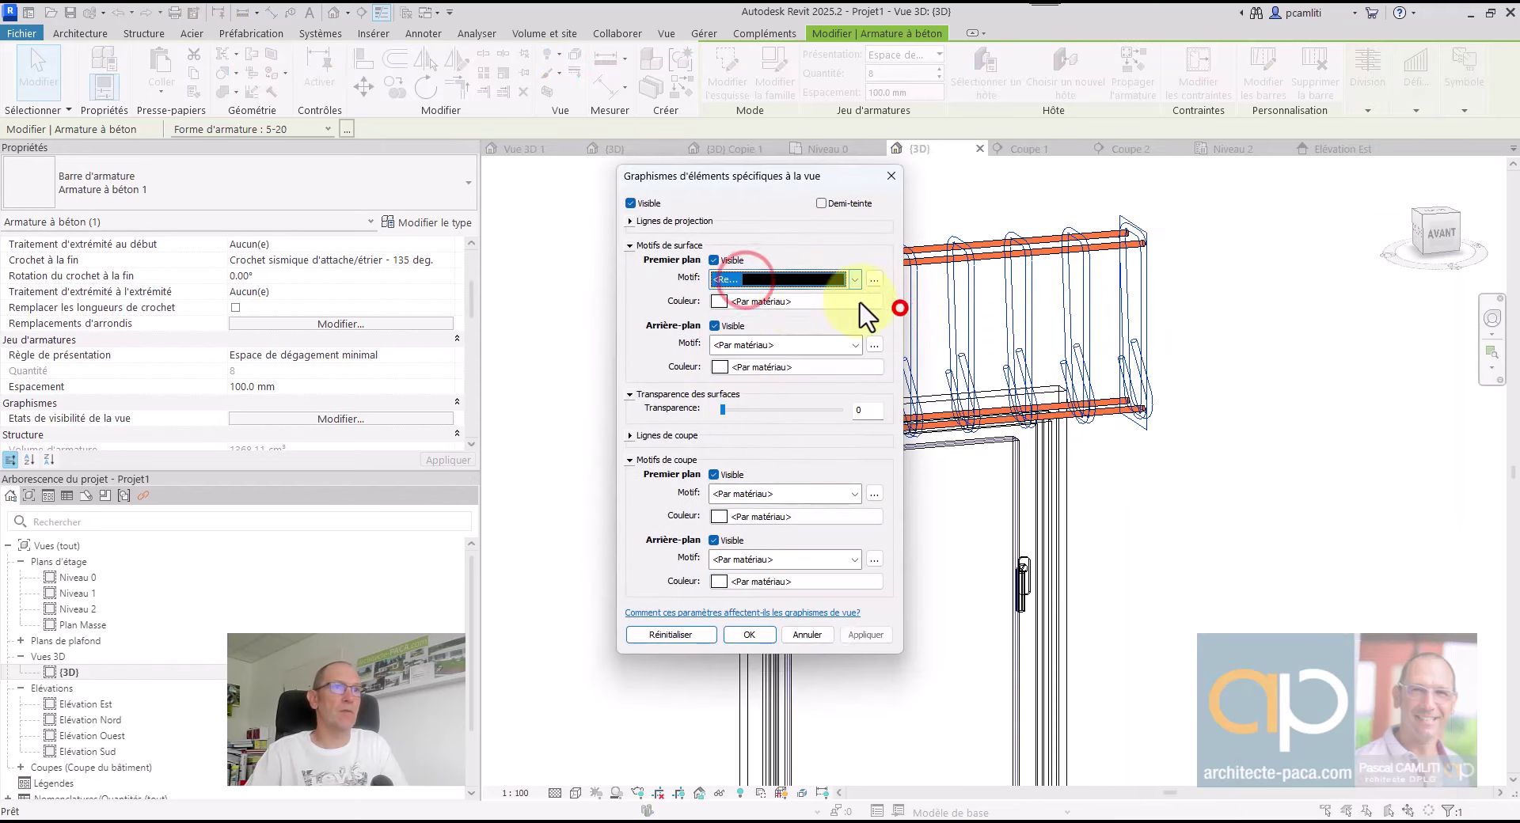
left_click(791, 301)
left_click(634, 353)
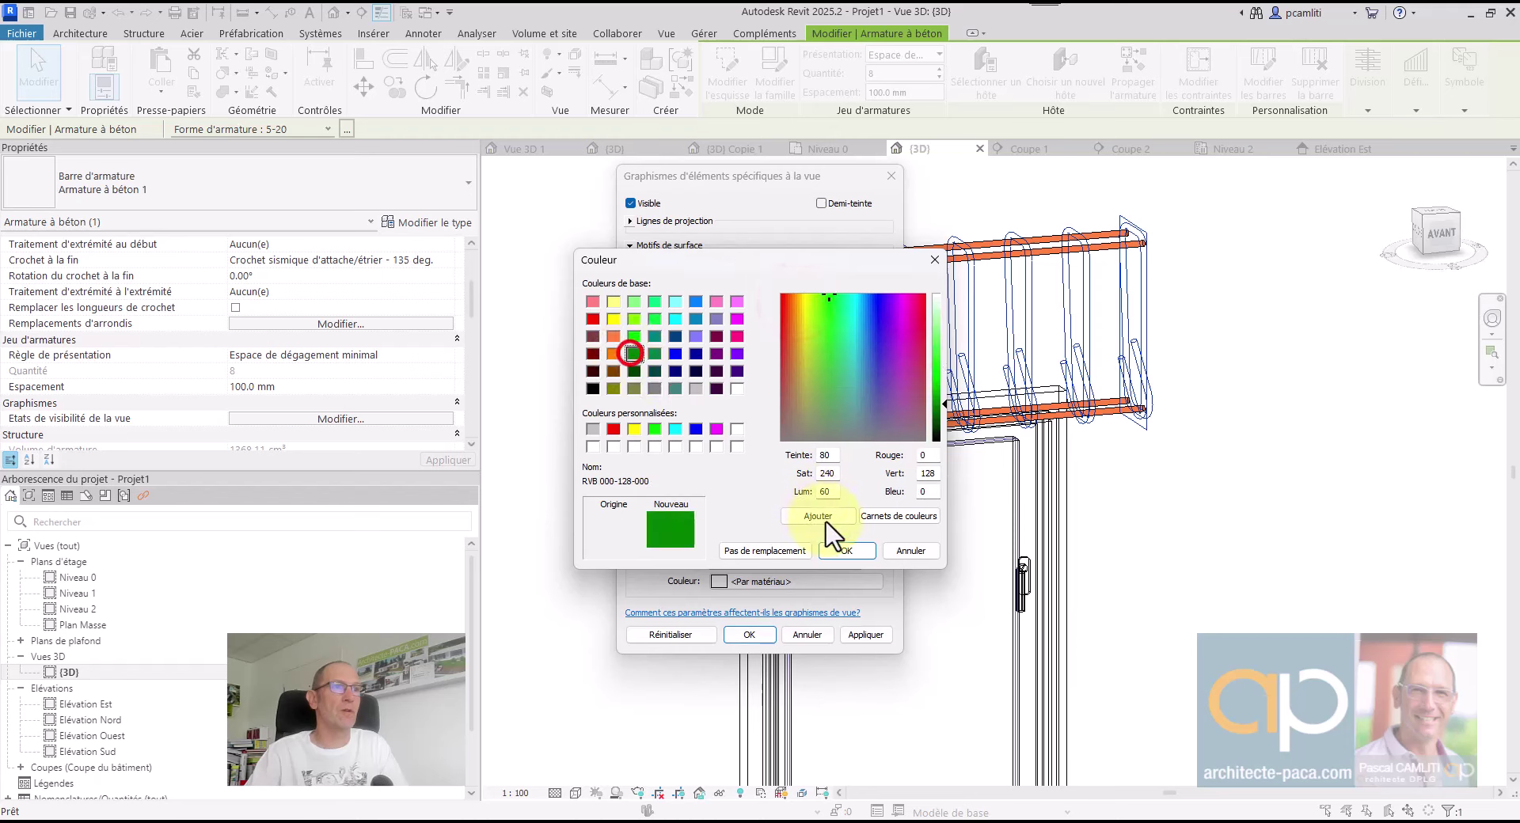
left_click(844, 549)
left_click(856, 635)
left_click(750, 636)
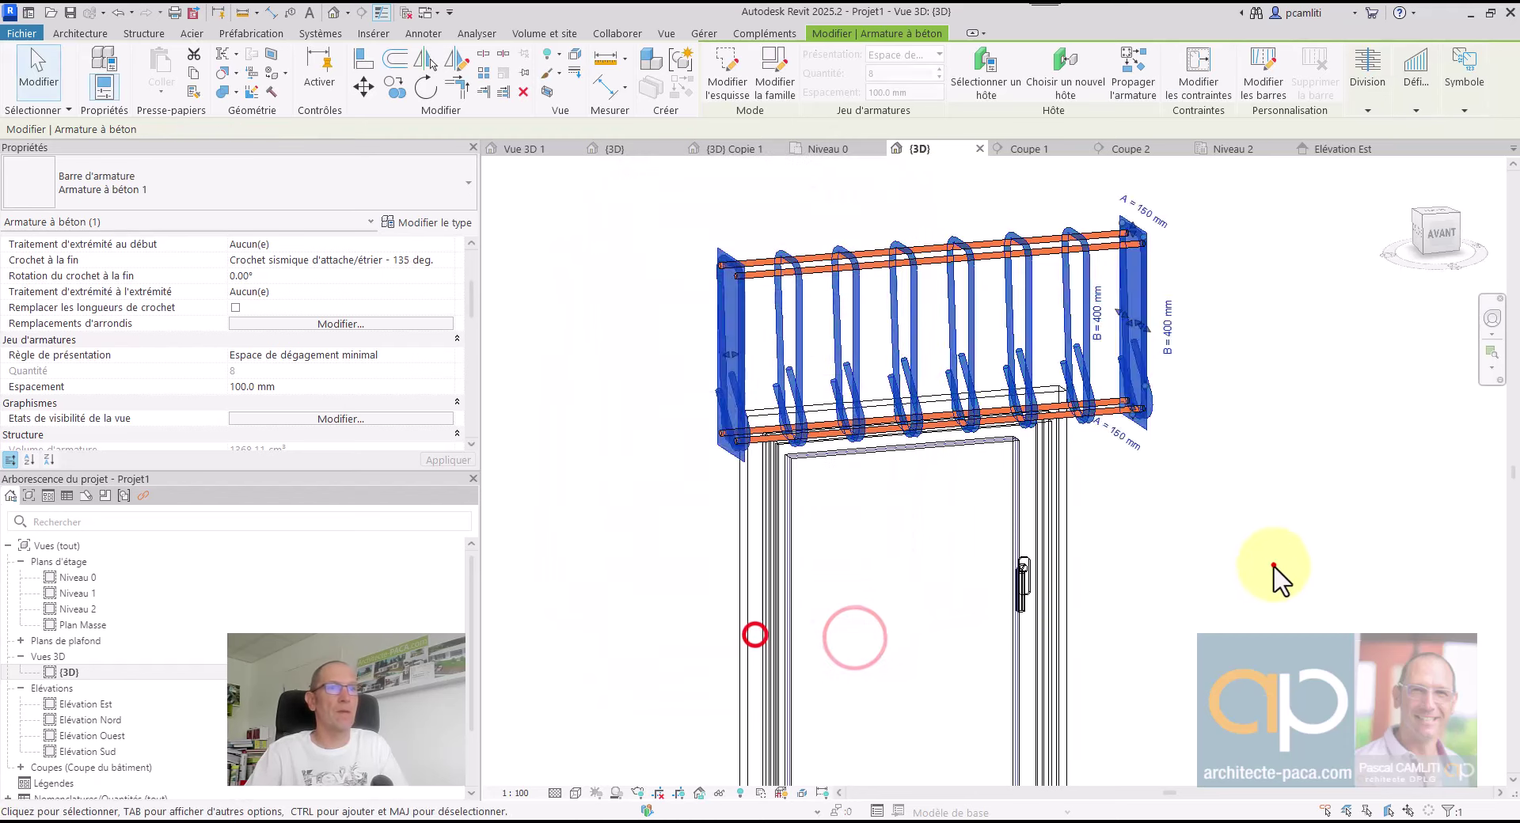
left_click(1284, 578)
Switch the 3D view's visual style to hidden line (Ligne cachée) and inspect the coloured lintel reinforcement
left_click(576, 793)
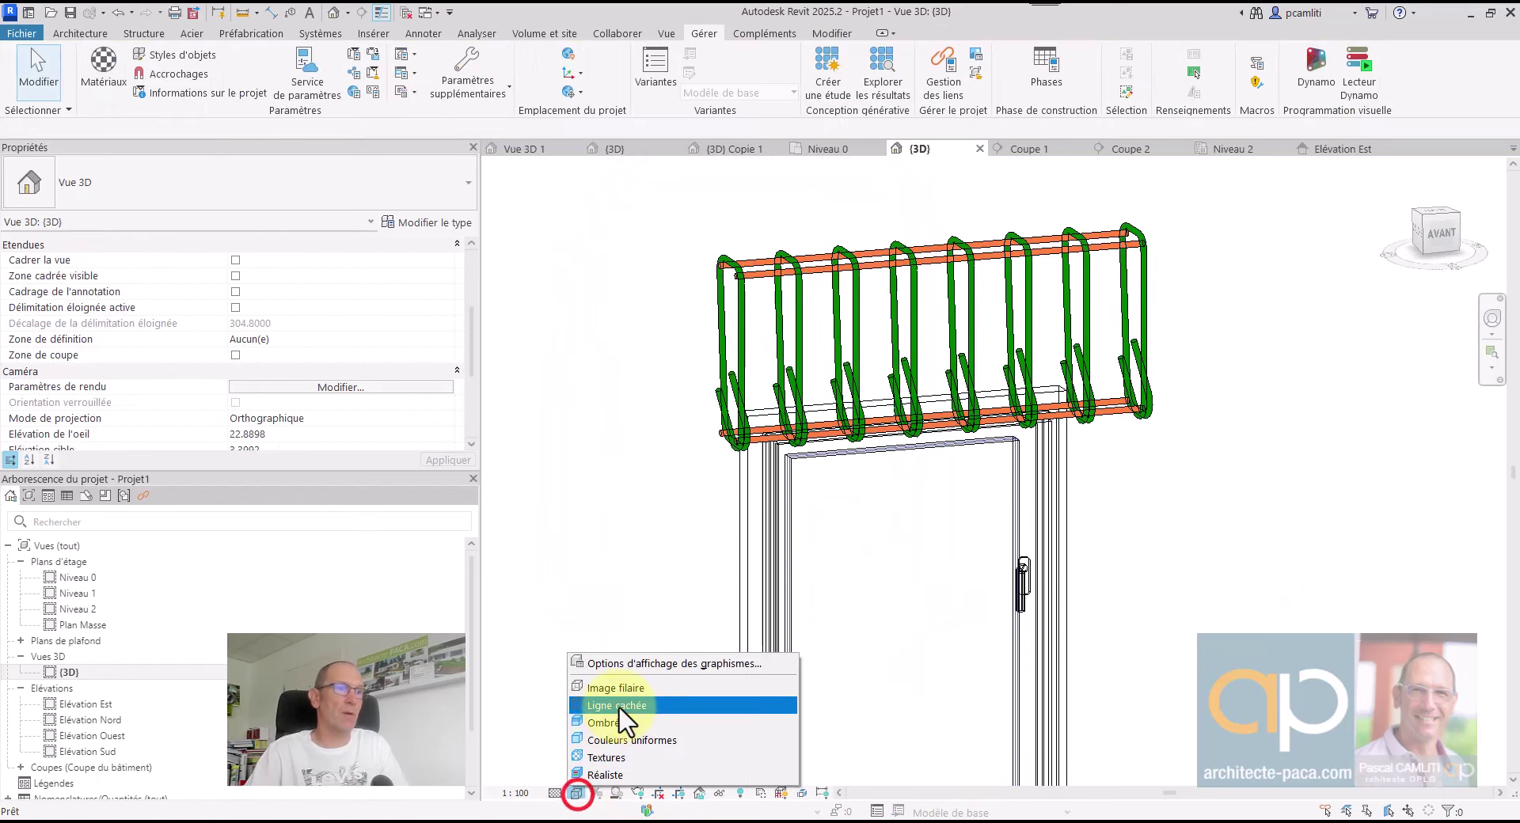
left_click(621, 705)
middle_click_drag(1163, 587, 1176, 480, "shift")
scroll(1176, 481, "up", 2)
scroll(814, 340, "down", 3)
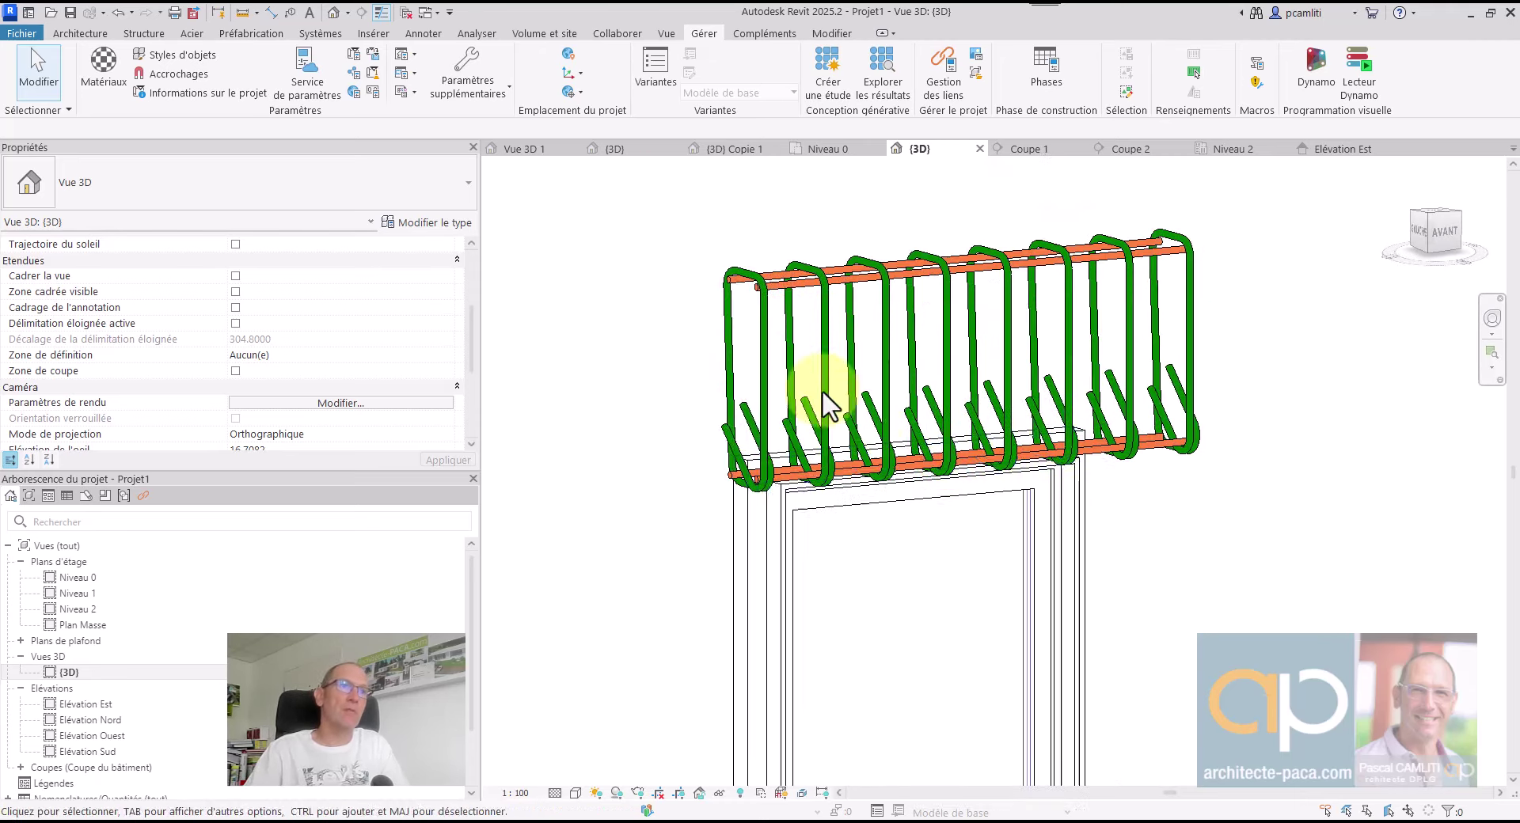
Set the material of the stirrups' bar type to "Armature en acier - B500A, B ou C"
left_click(762, 363)
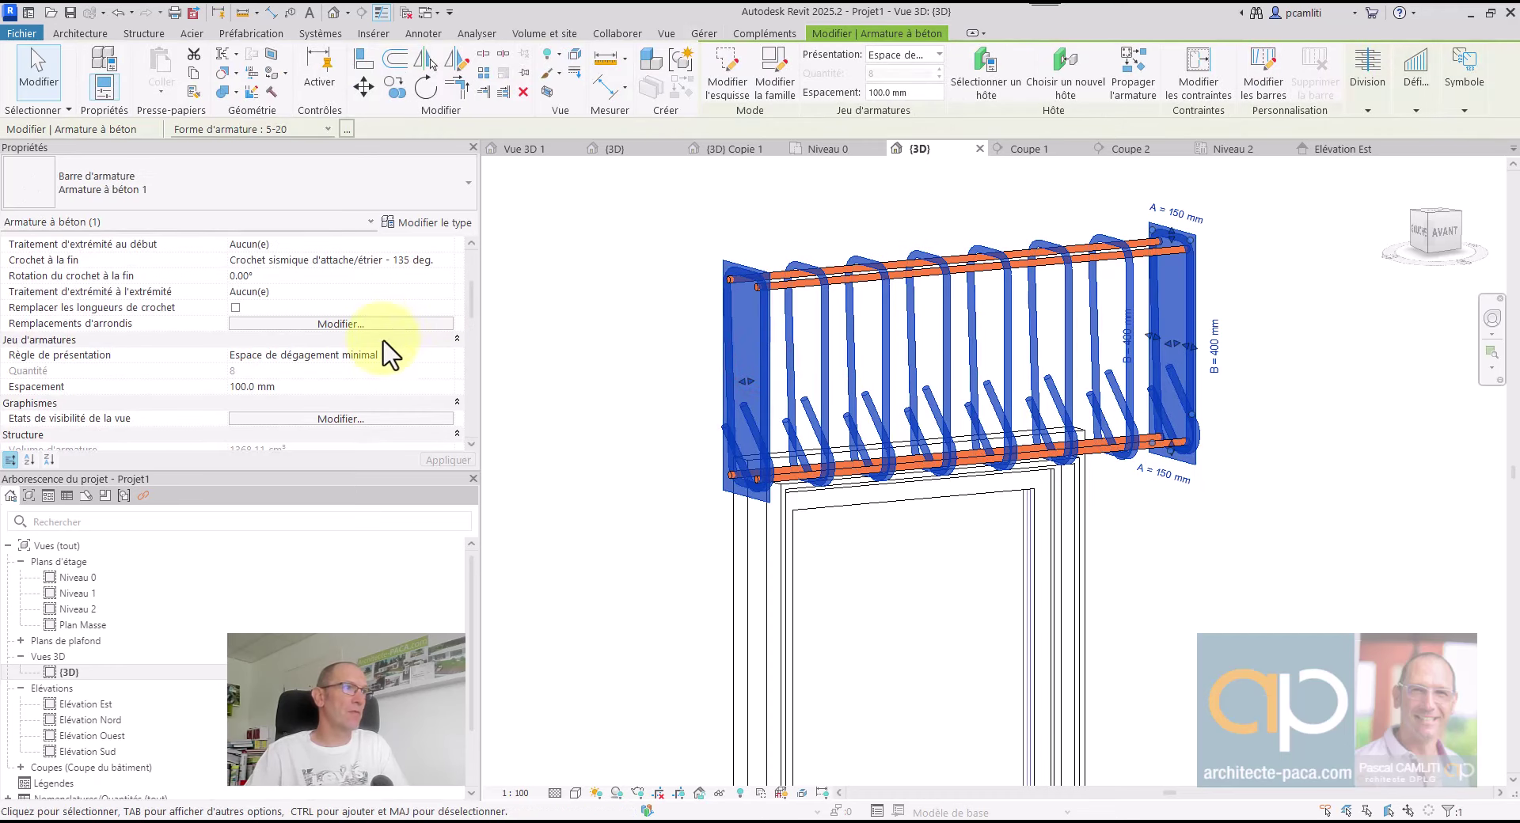
scroll(388, 418, "down", 10)
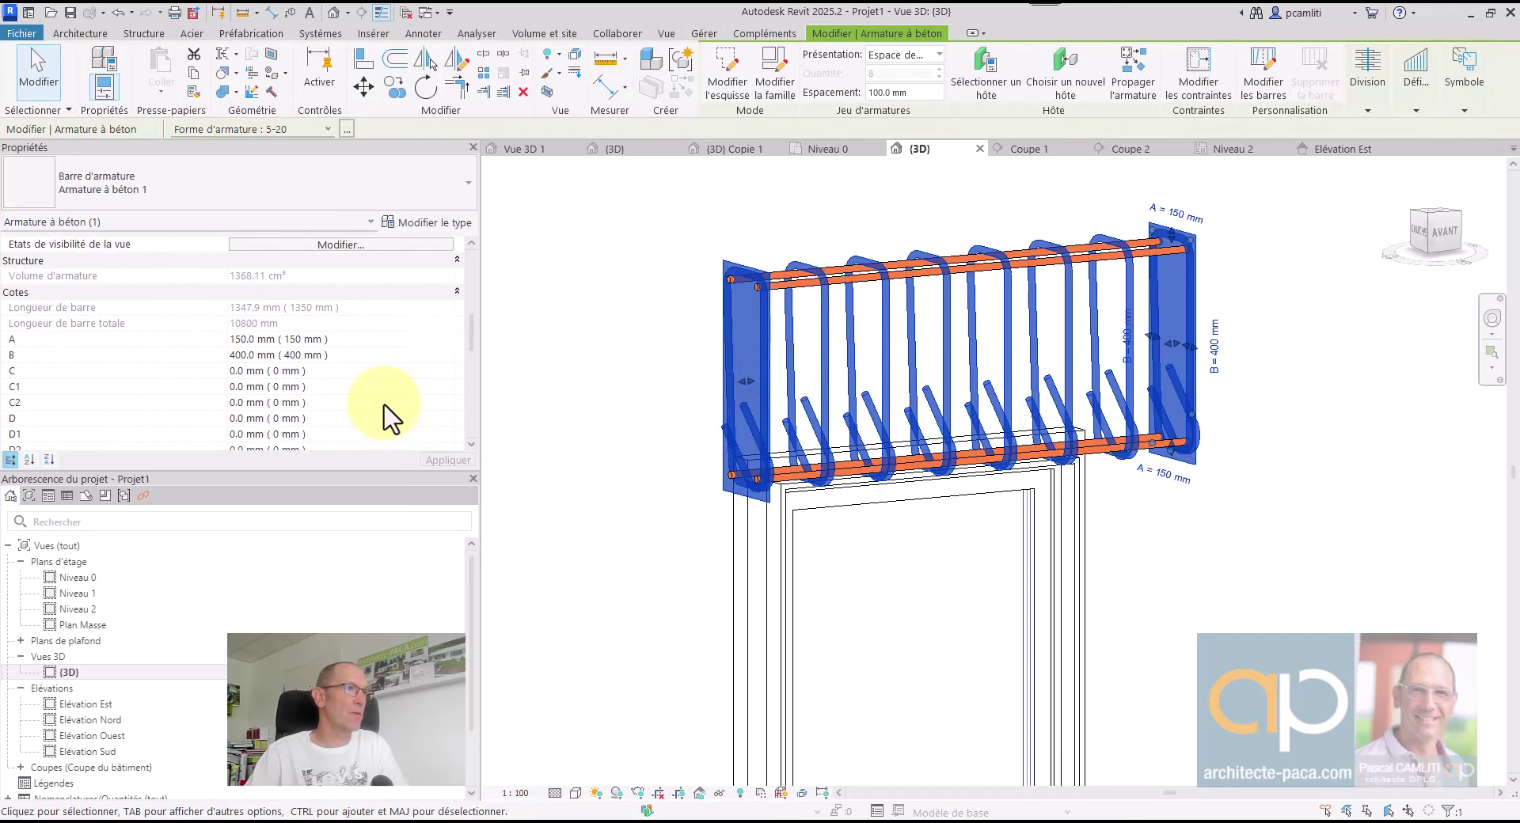
scroll(388, 418, "up", 10)
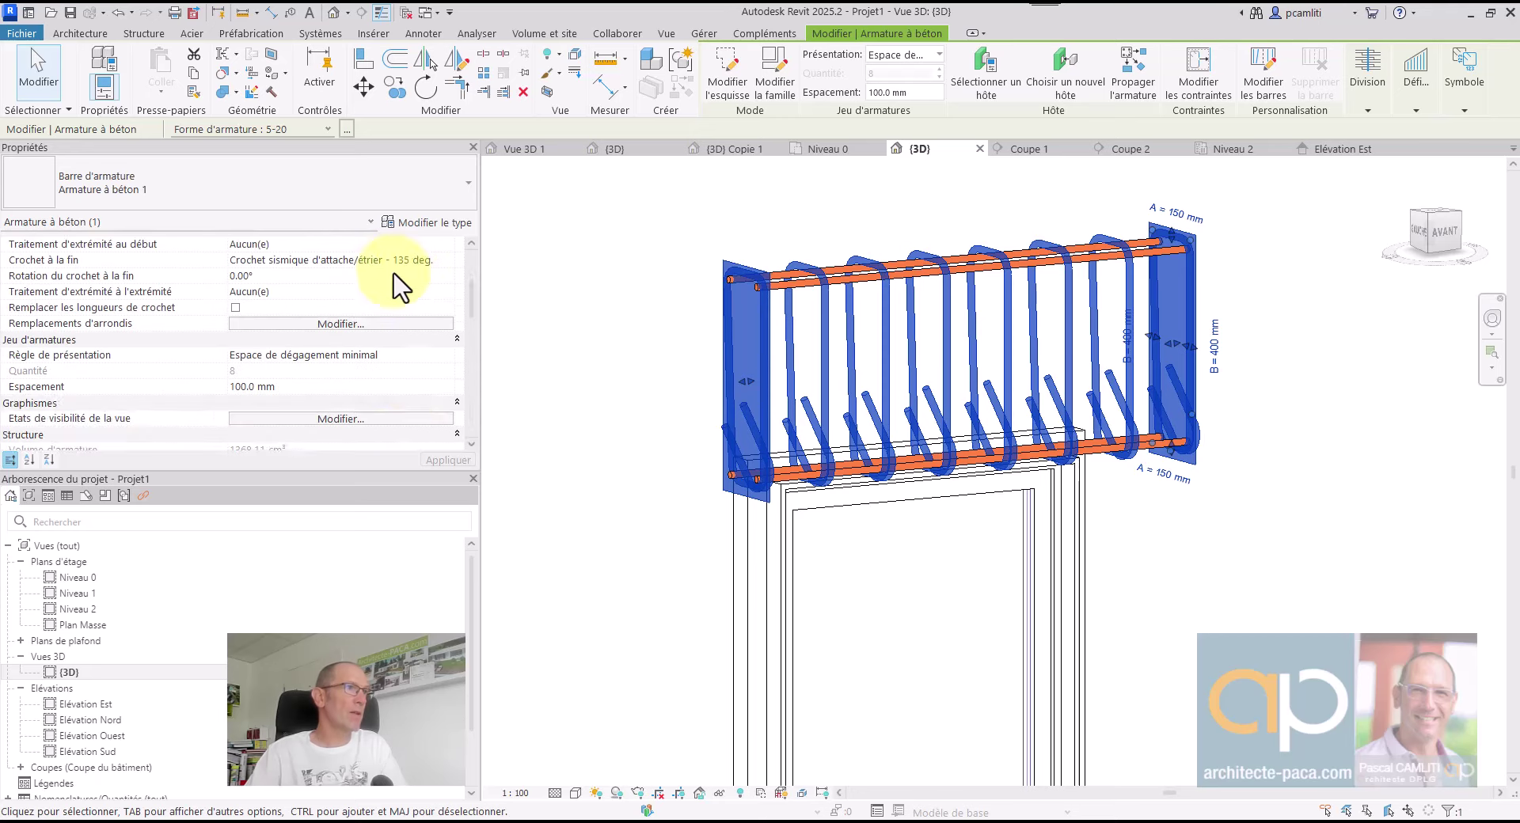
left_click(416, 222)
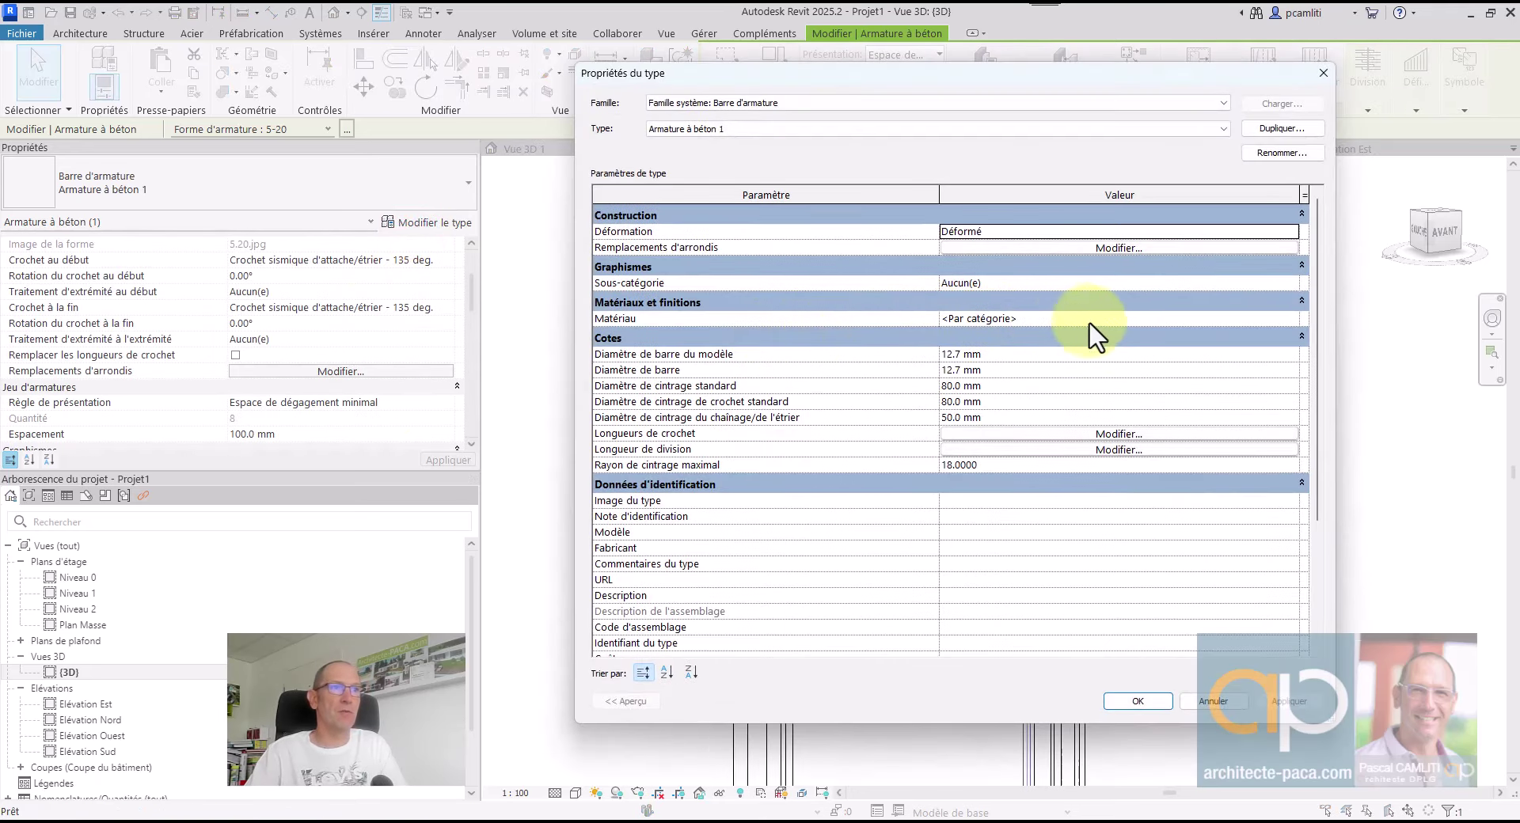
left_click(1289, 316)
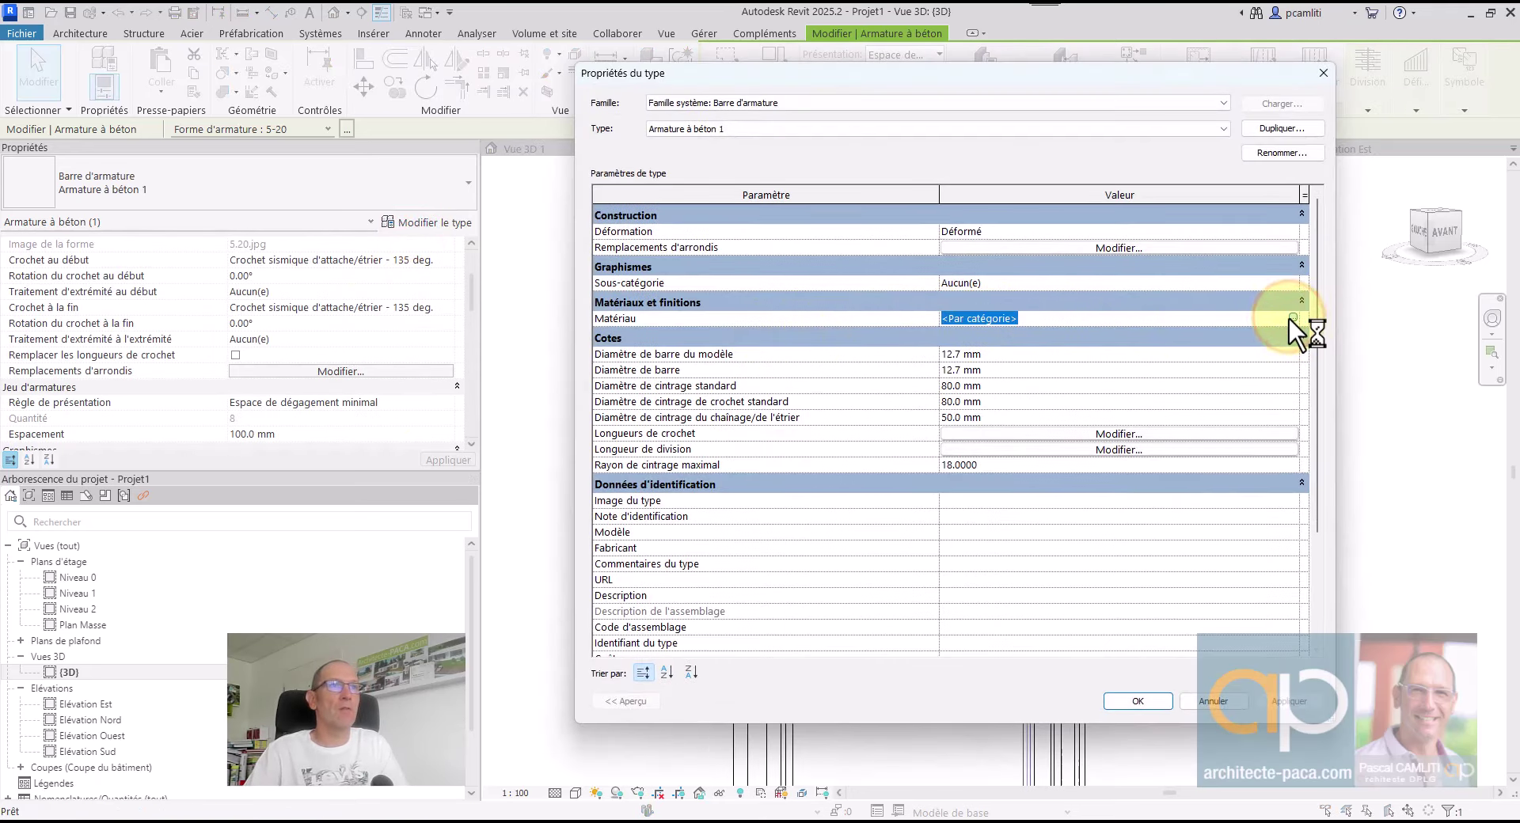
scroll(742, 320, "down", 3)
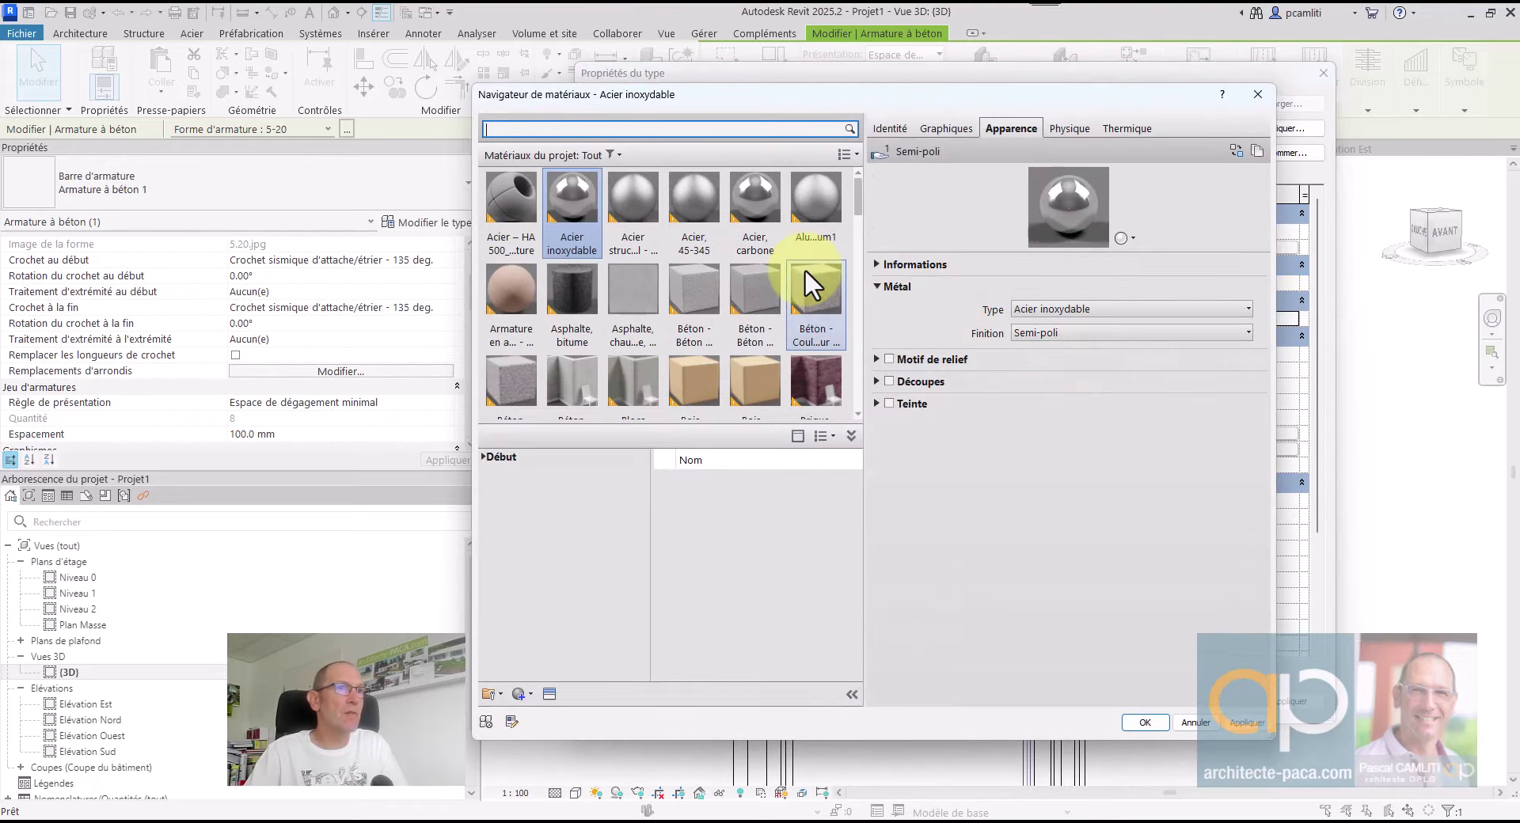
scroll(805, 268, "down", 3)
scroll(804, 268, "up", 10)
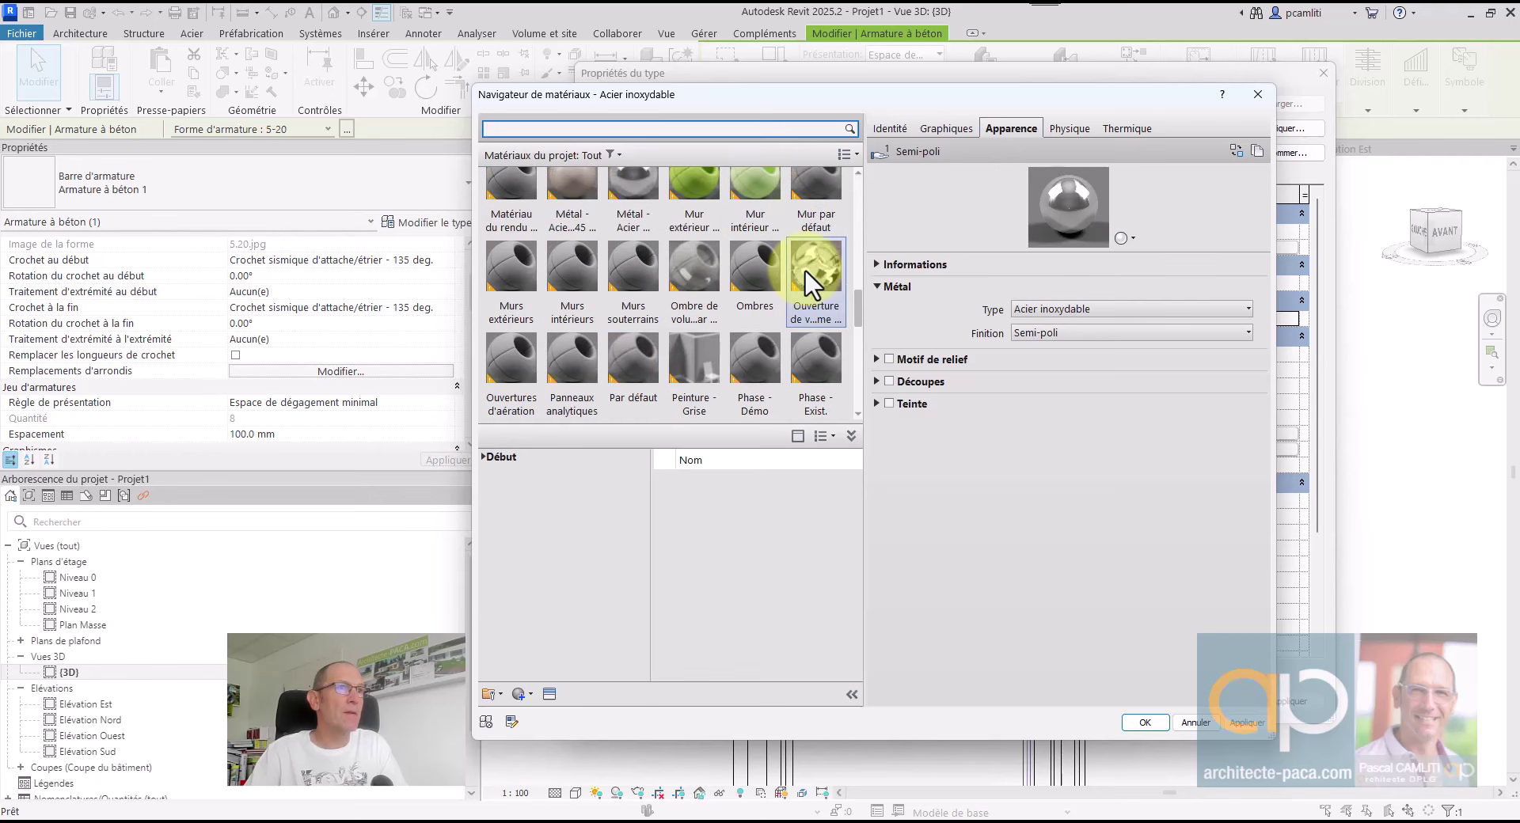
left_click(513, 281)
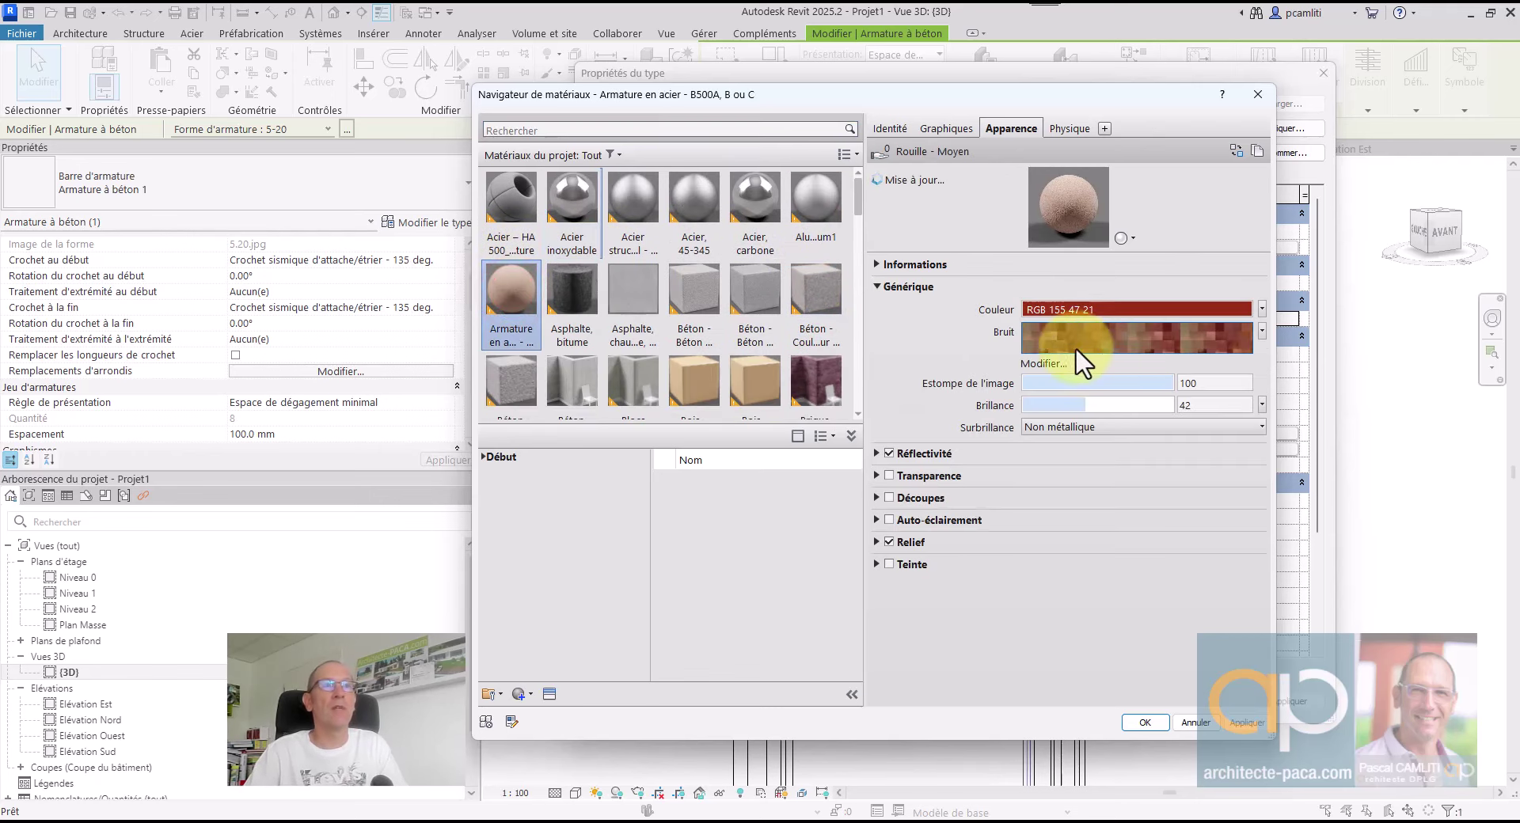
left_click(1160, 714)
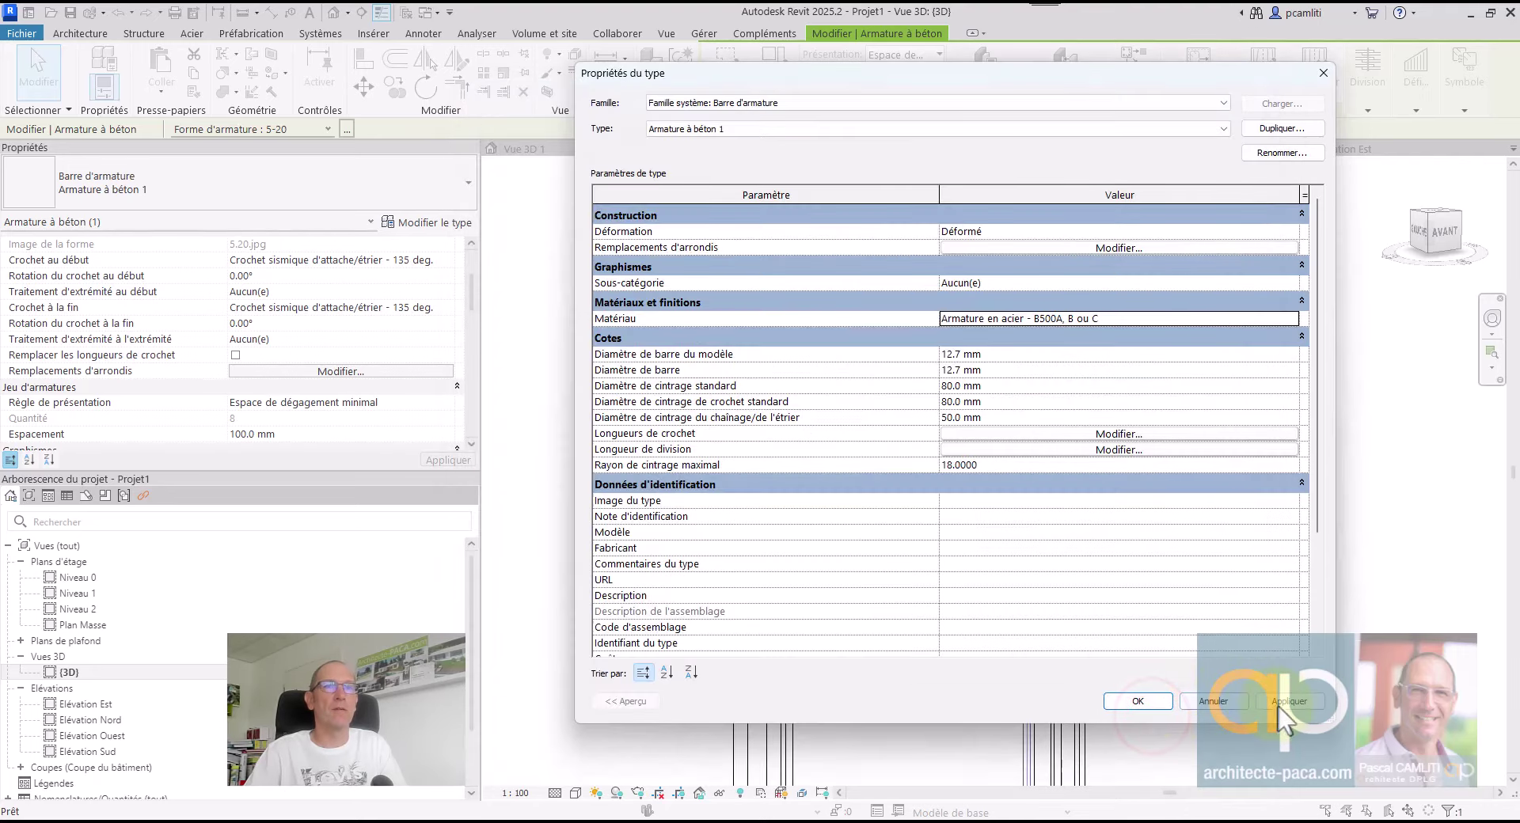
left_click(1147, 699)
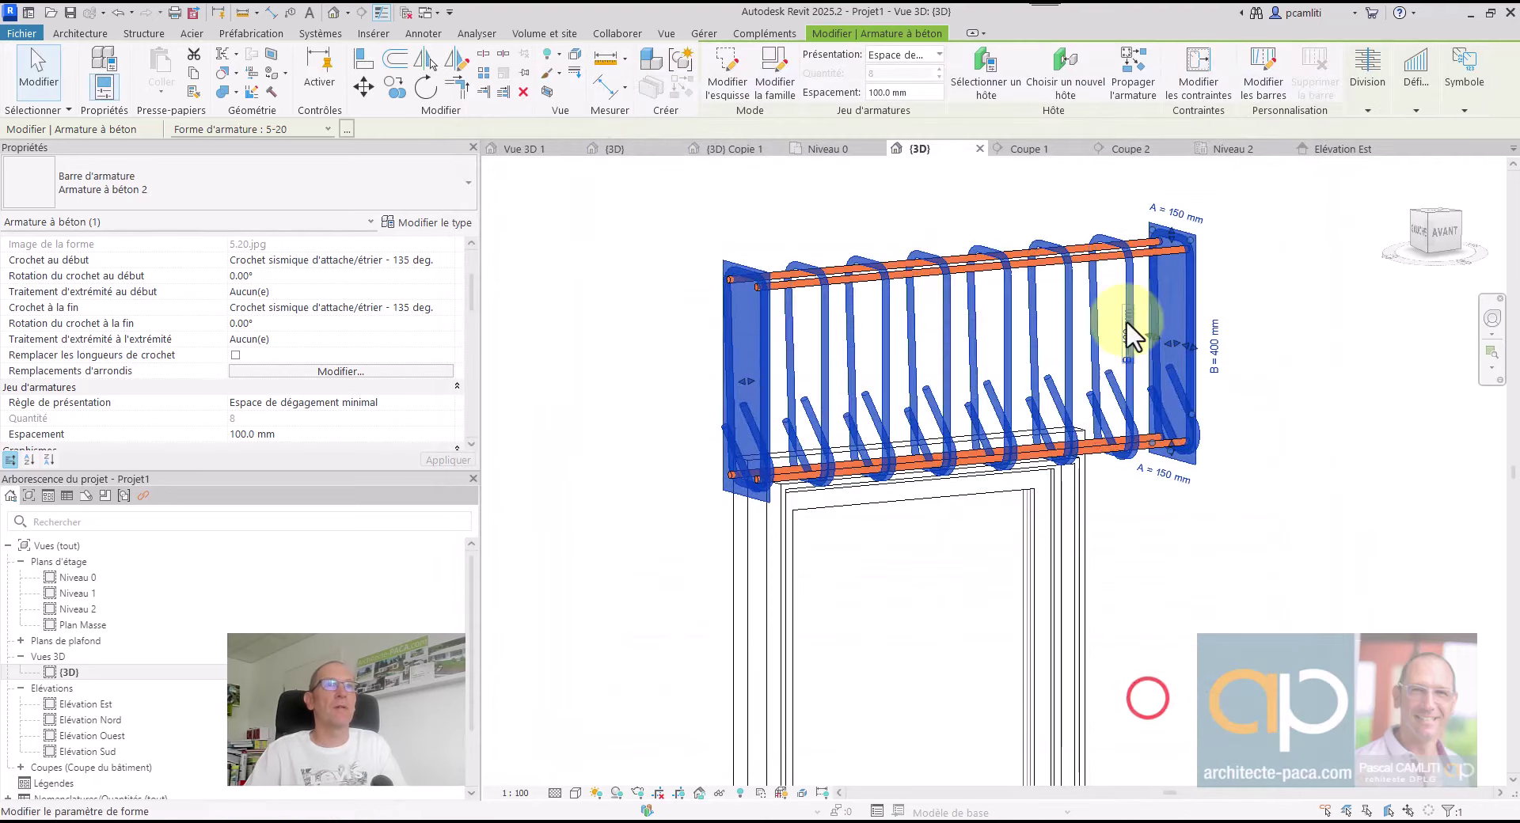
Check the type properties of an upper longitudinal bar, including its material
left_click(1082, 257)
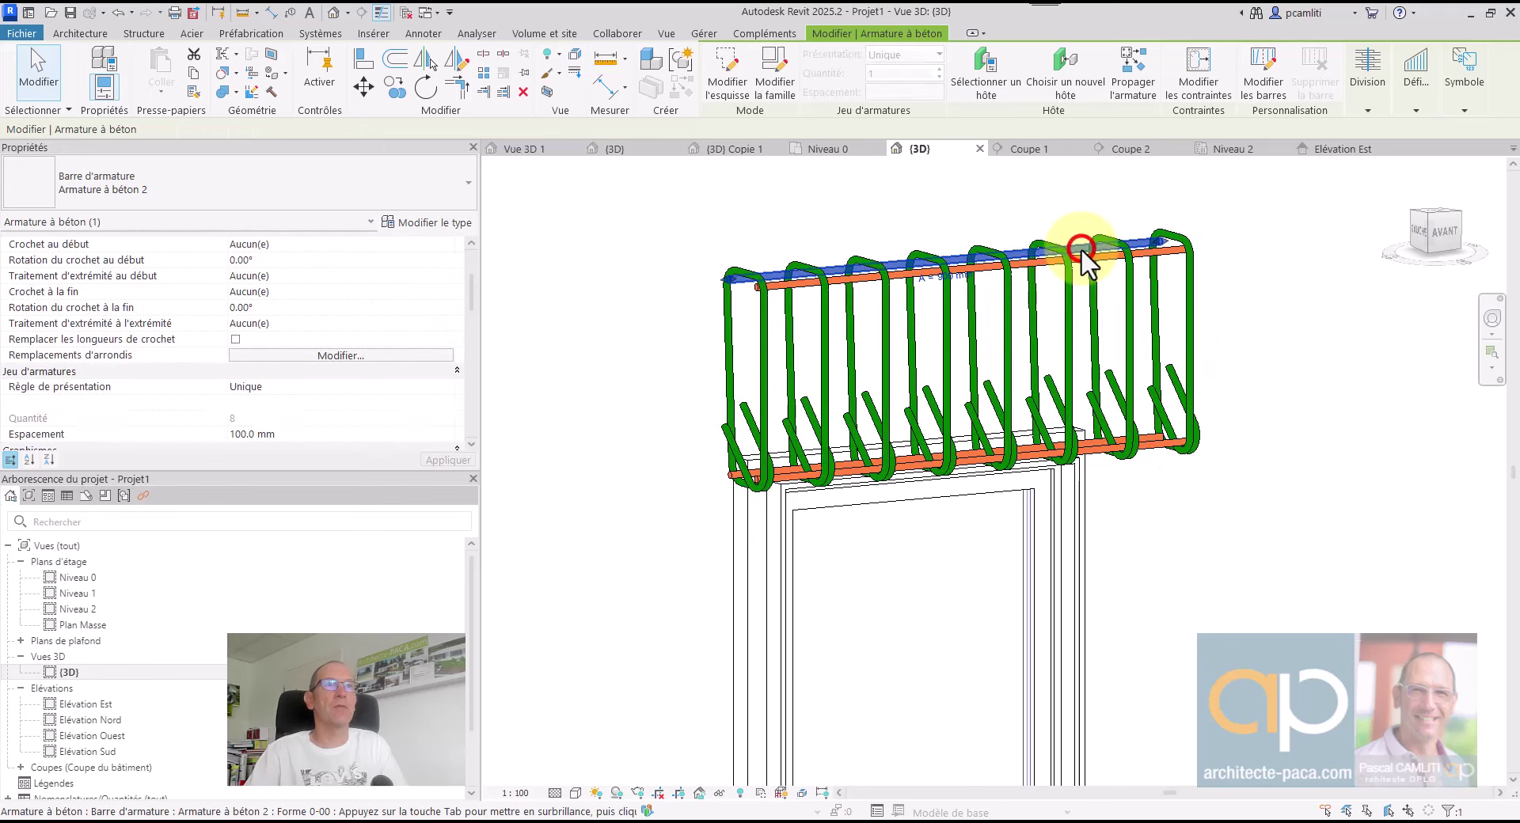
scroll(443, 373, "down", 3)
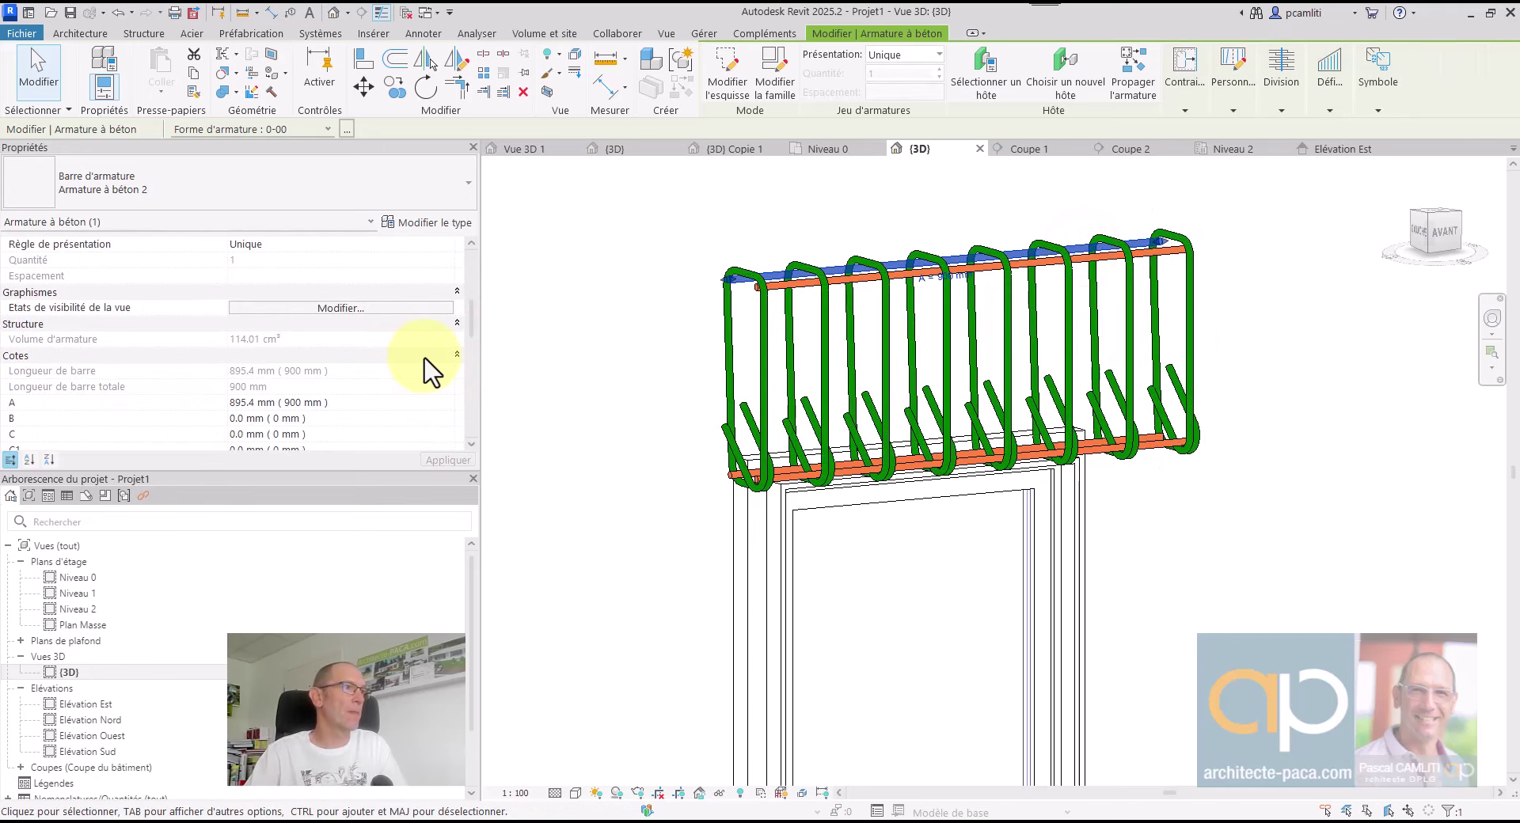
left_click(434, 226)
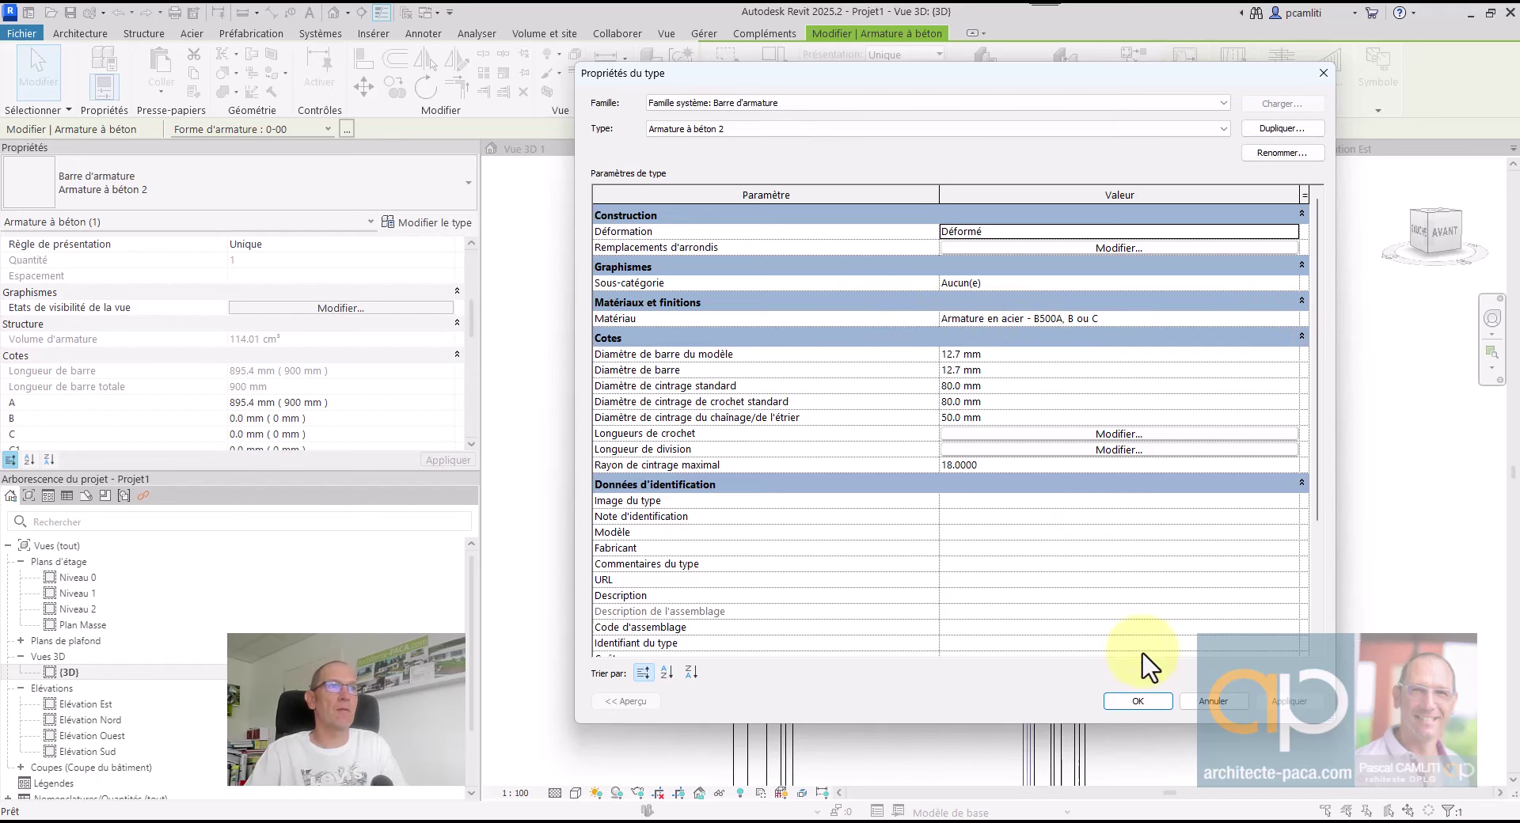
left_click(1138, 701)
left_click(1314, 510)
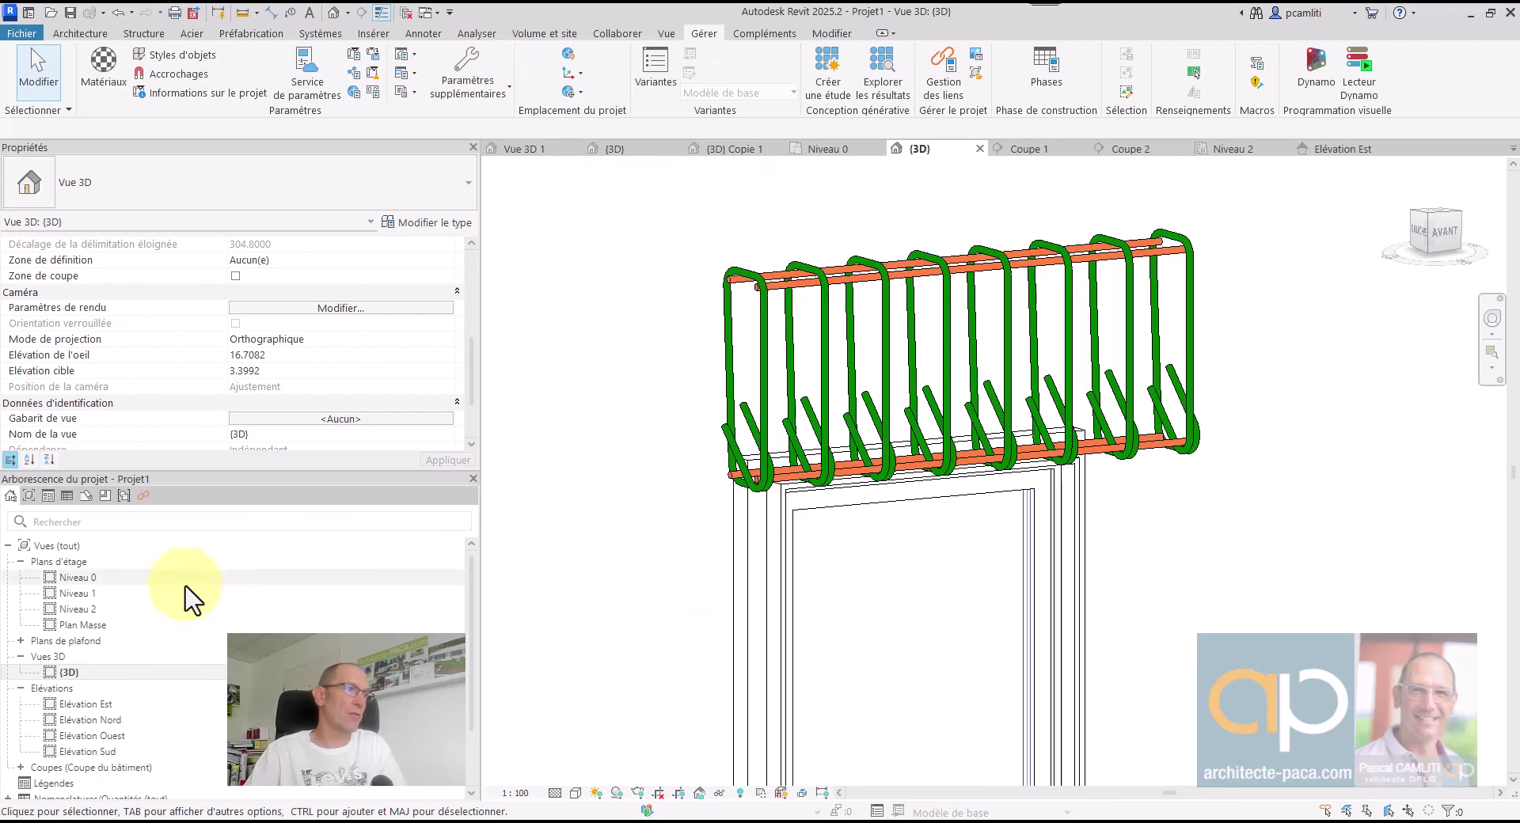
Create a perspective camera view from the Plan Masse plan, placing the eye outside the building and aiming at the lower wall
double_click(184, 625)
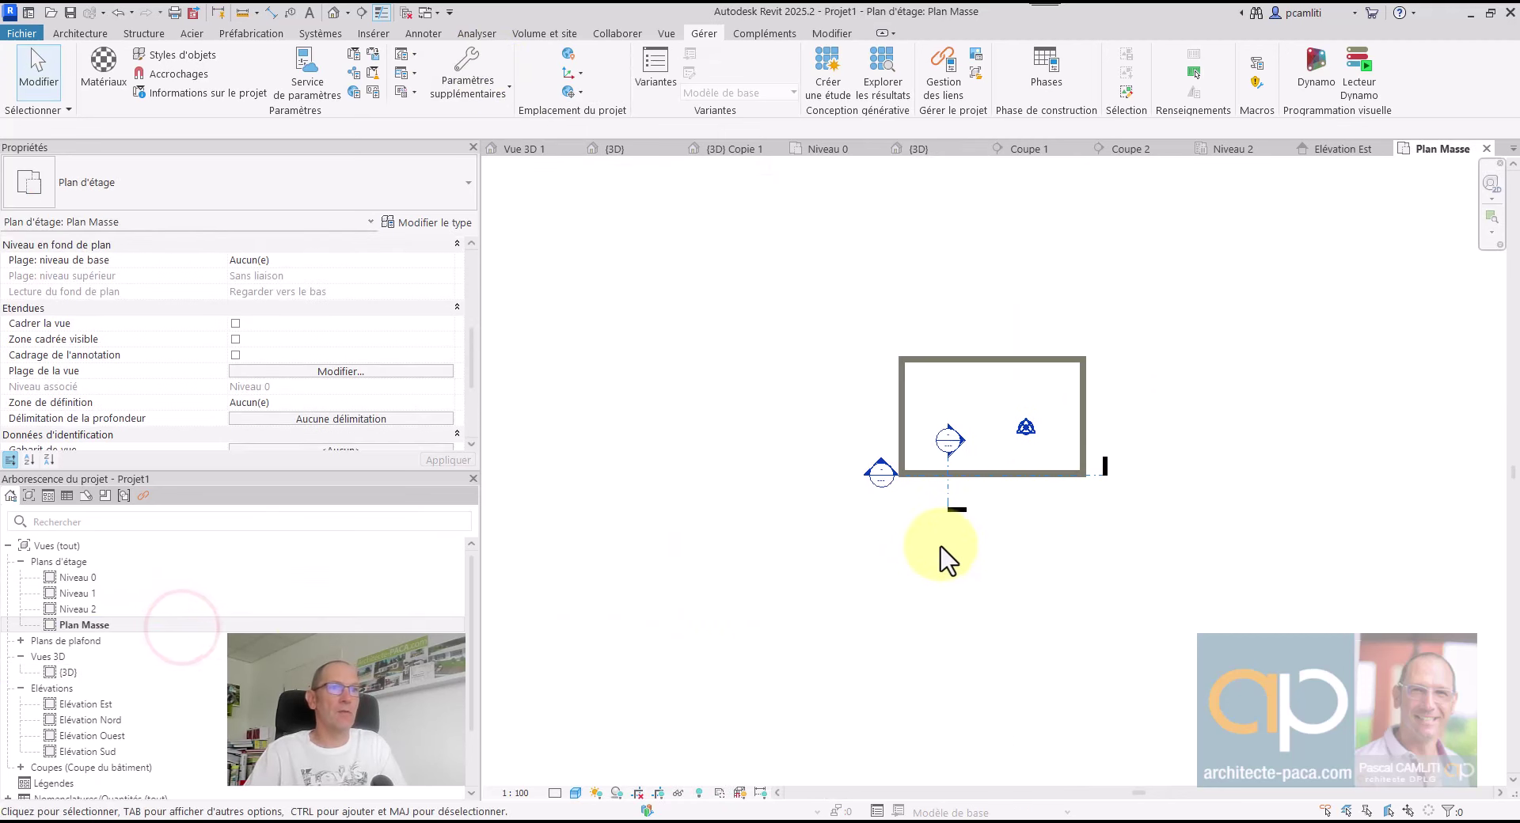
scroll(947, 560, "up", 2)
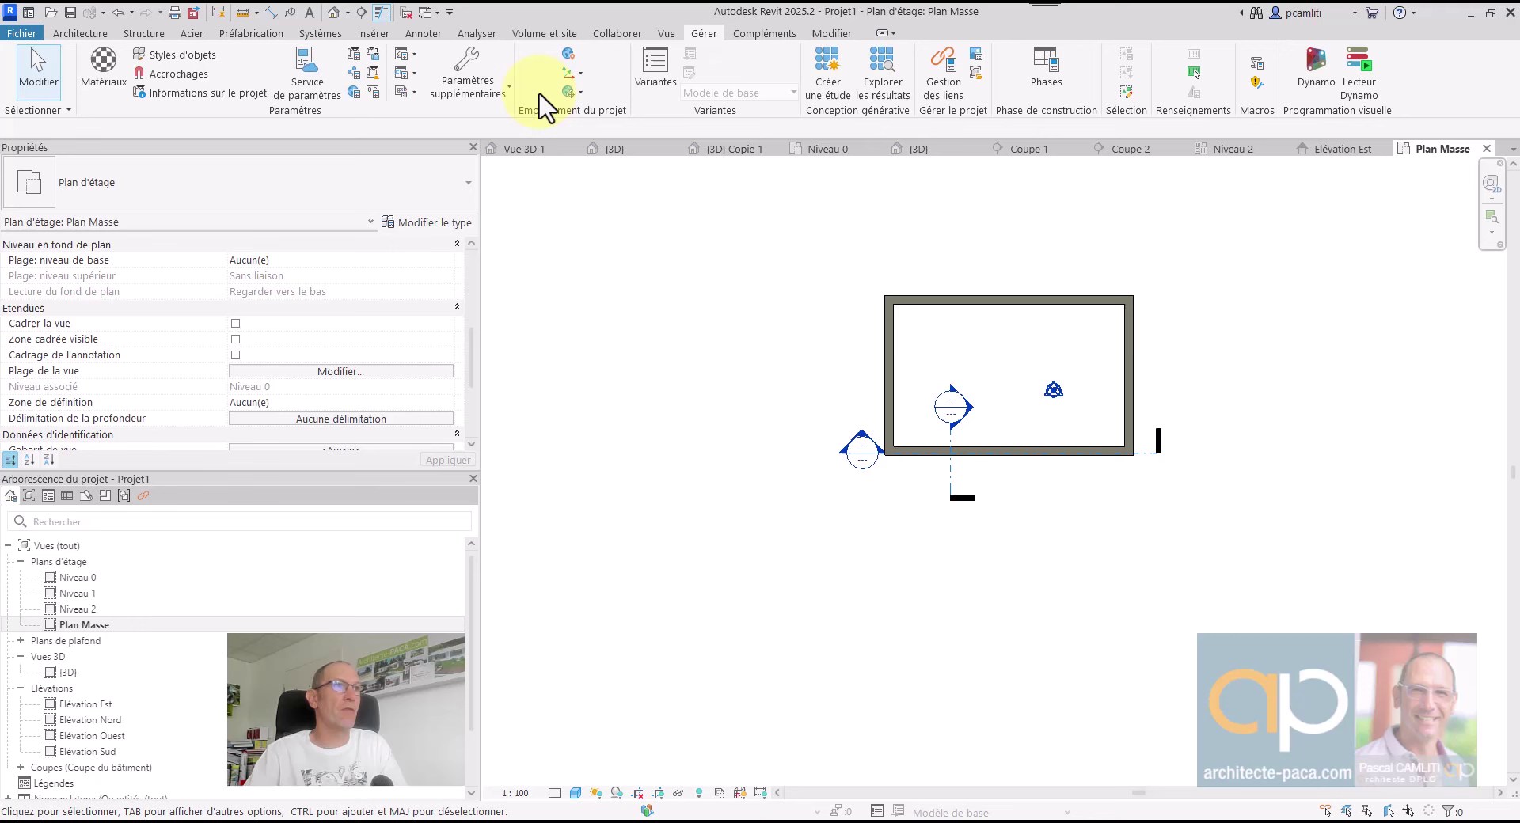
left_click(347, 13)
left_click(361, 52)
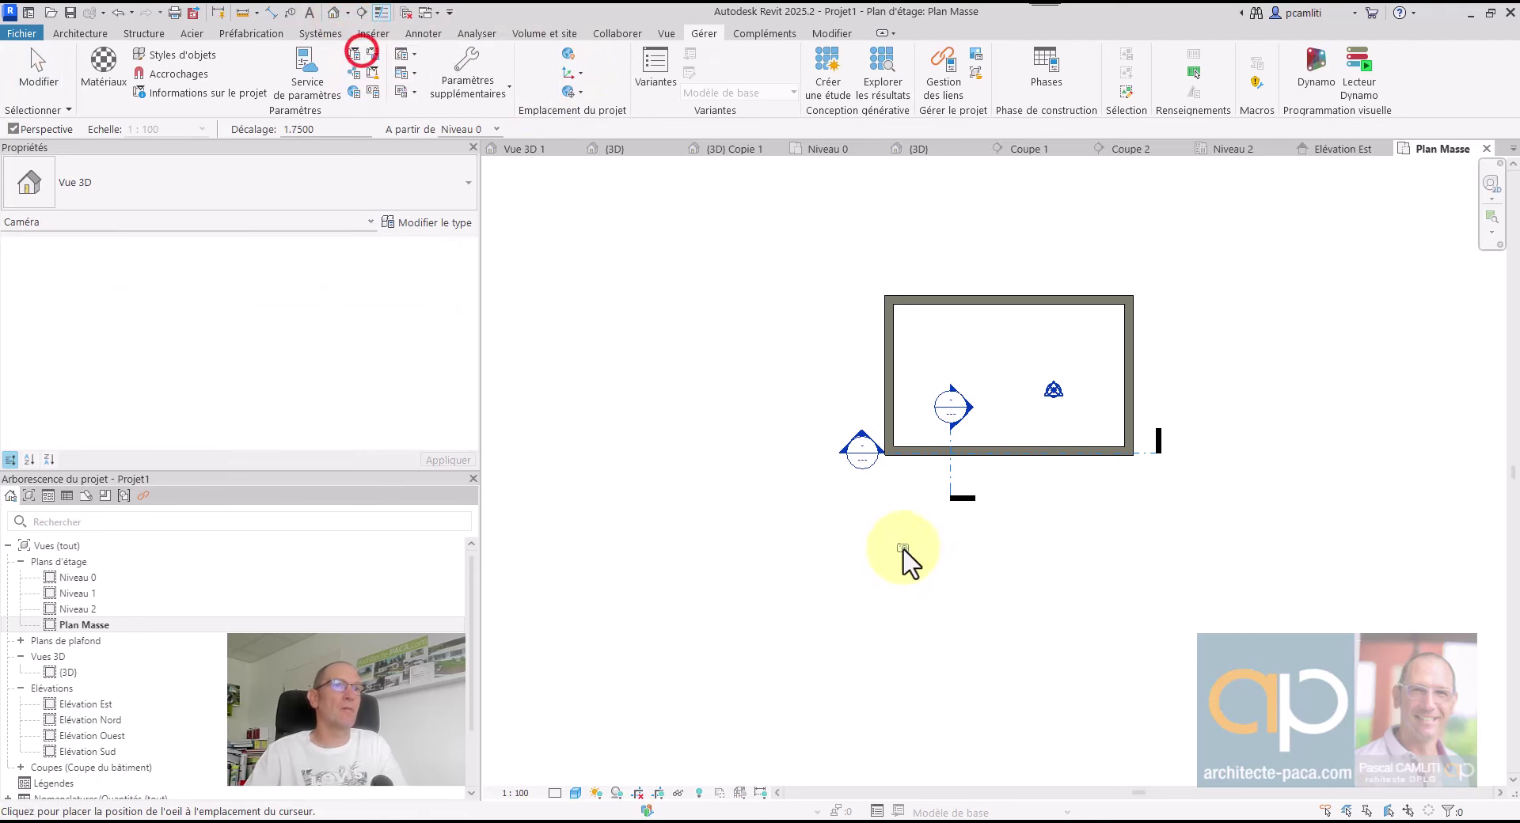
left_click(901, 582)
left_click(953, 445)
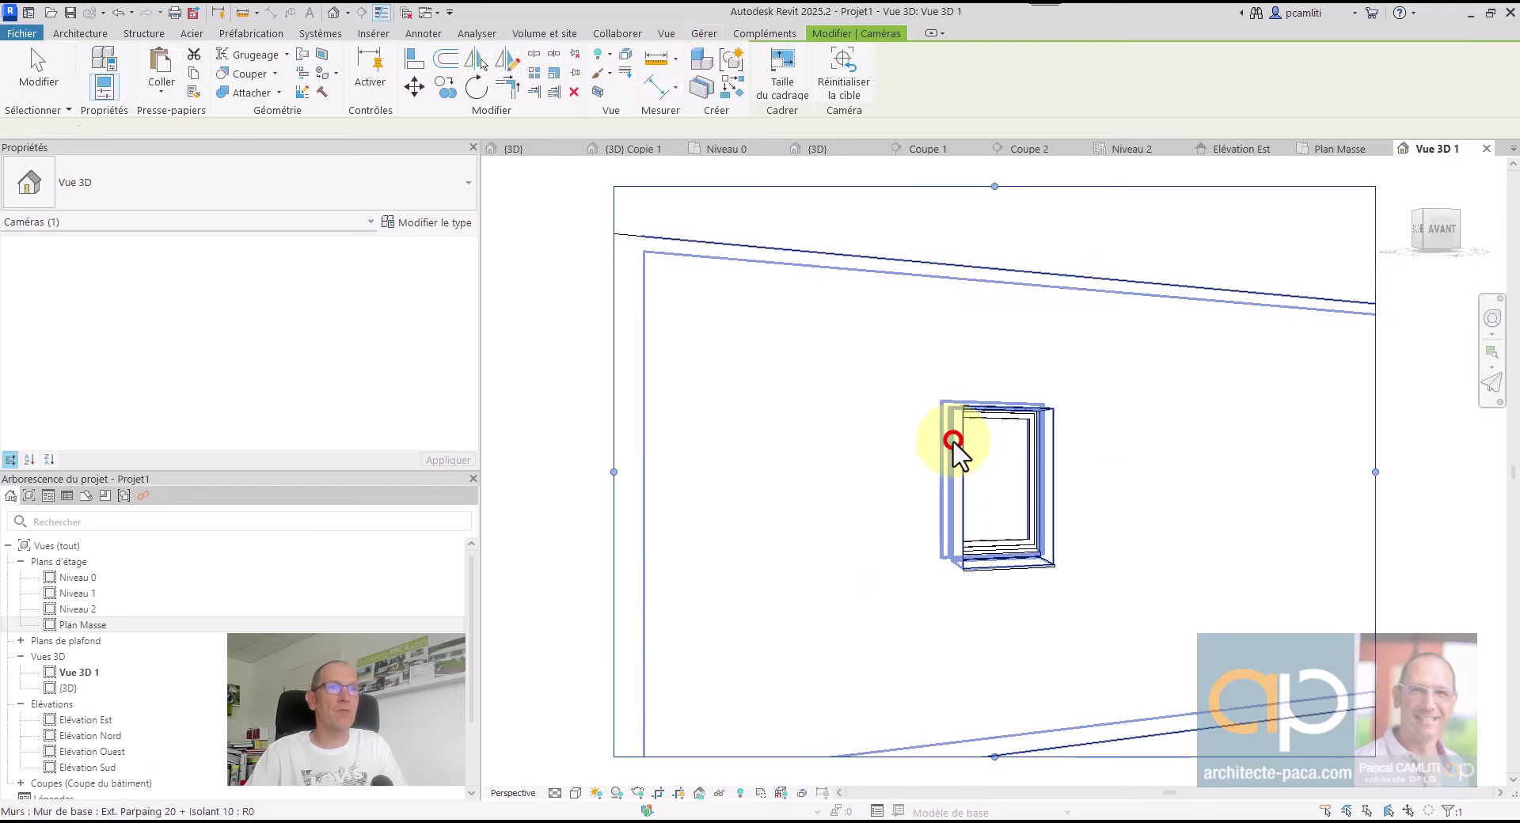
Switch the perspective view to wireframe (Image filaire) and fly the camera close to the lintel above the window
left_click(576, 793)
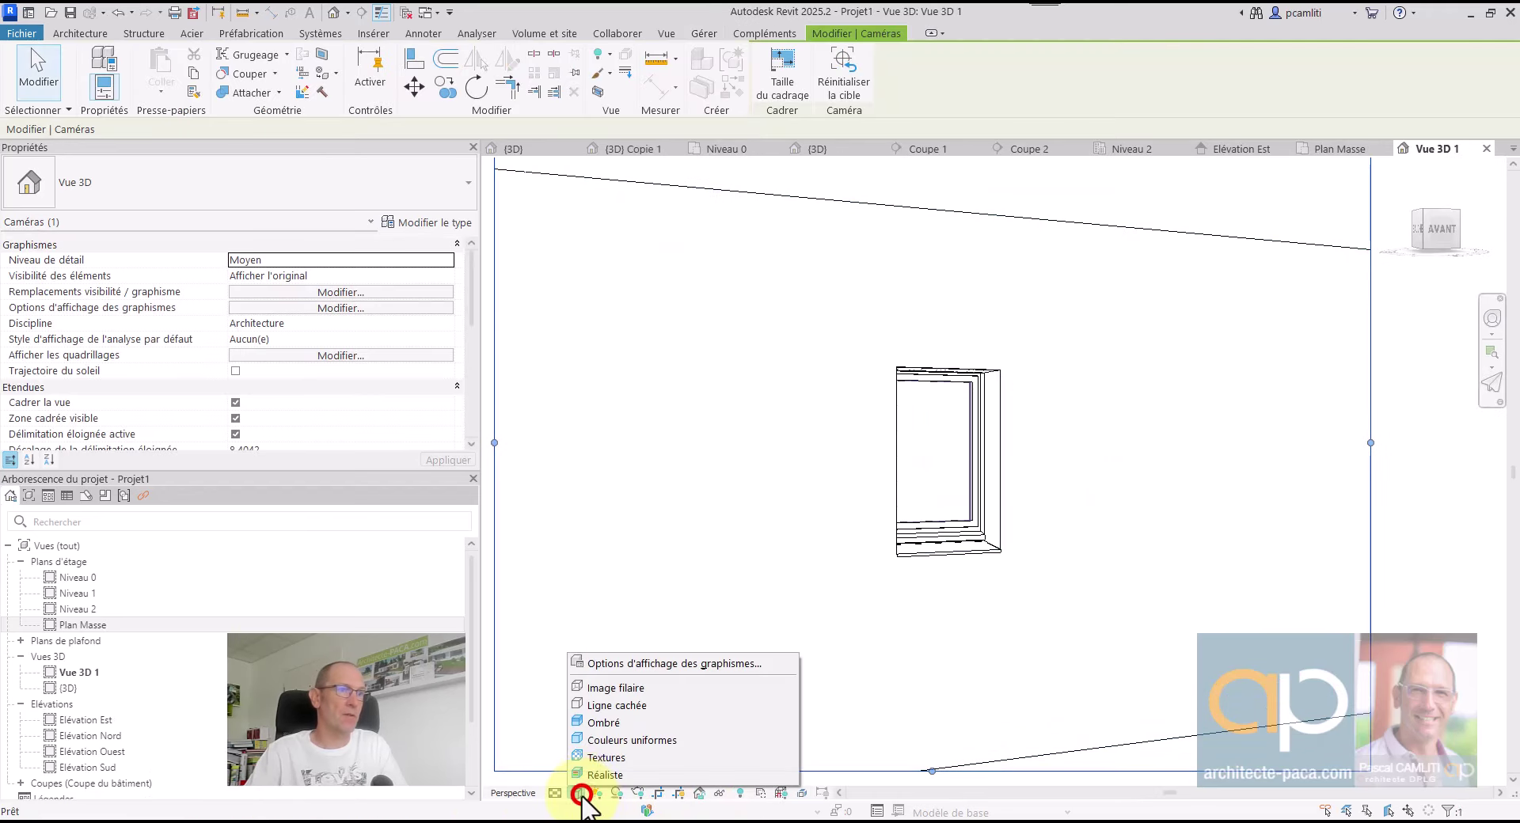
left_click(646, 706)
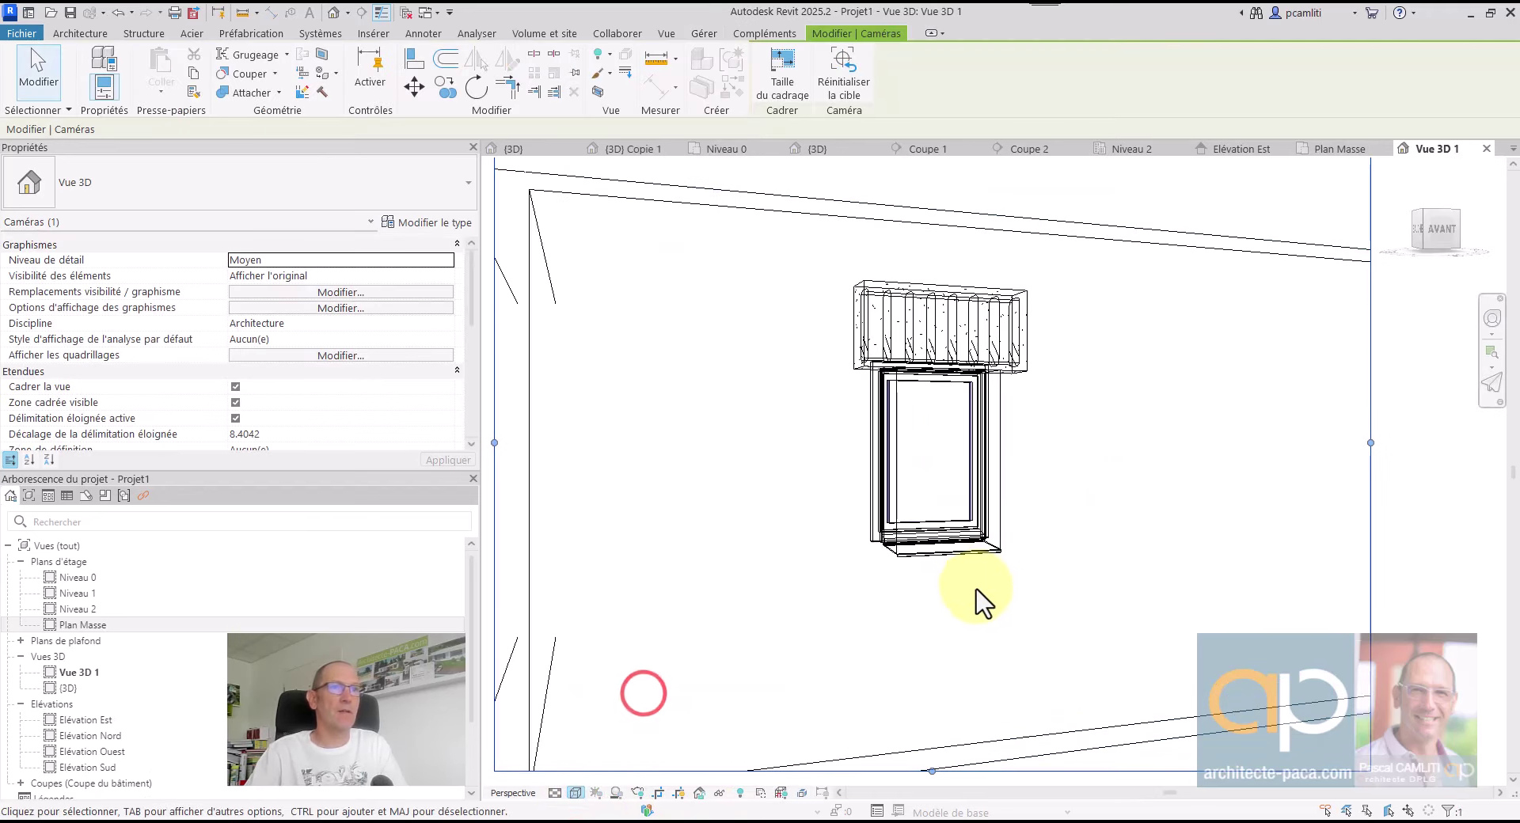
scroll(985, 607, "down", 2)
left_click(1493, 386)
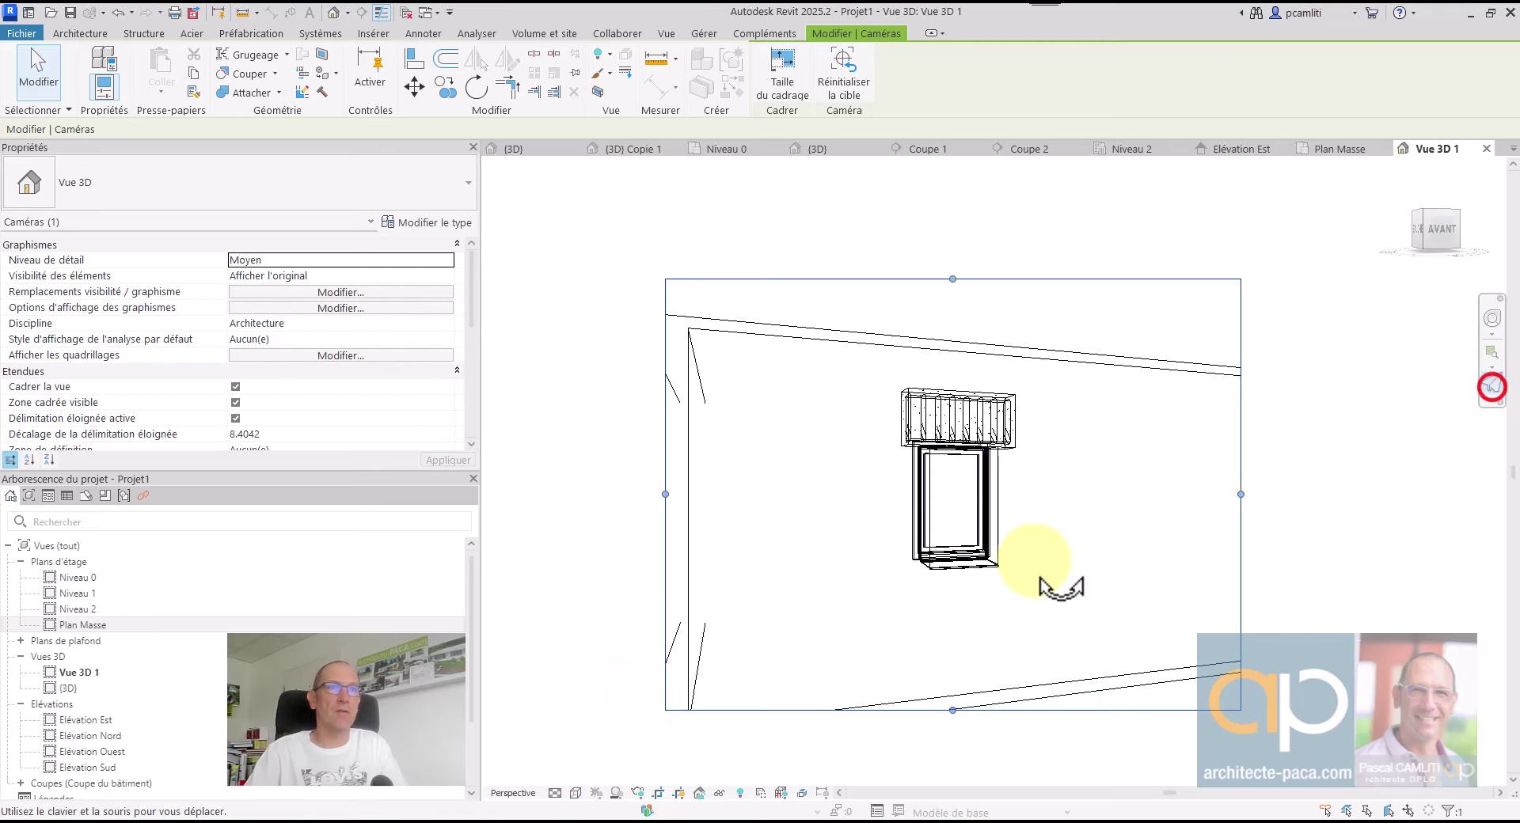
scroll(1035, 560, "up", 4)
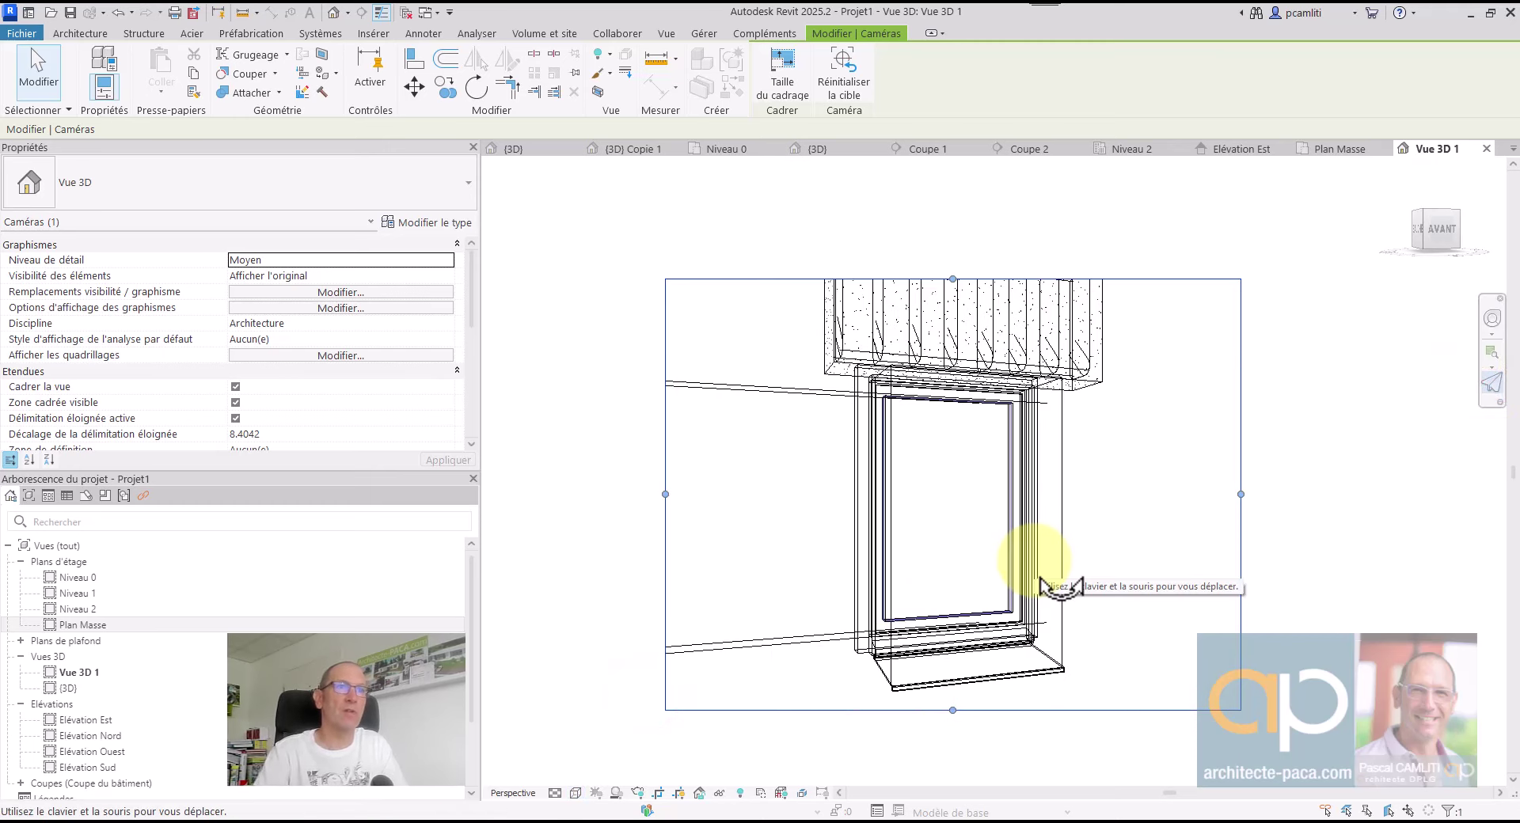
left_click_drag(1007, 495, 1007, 470)
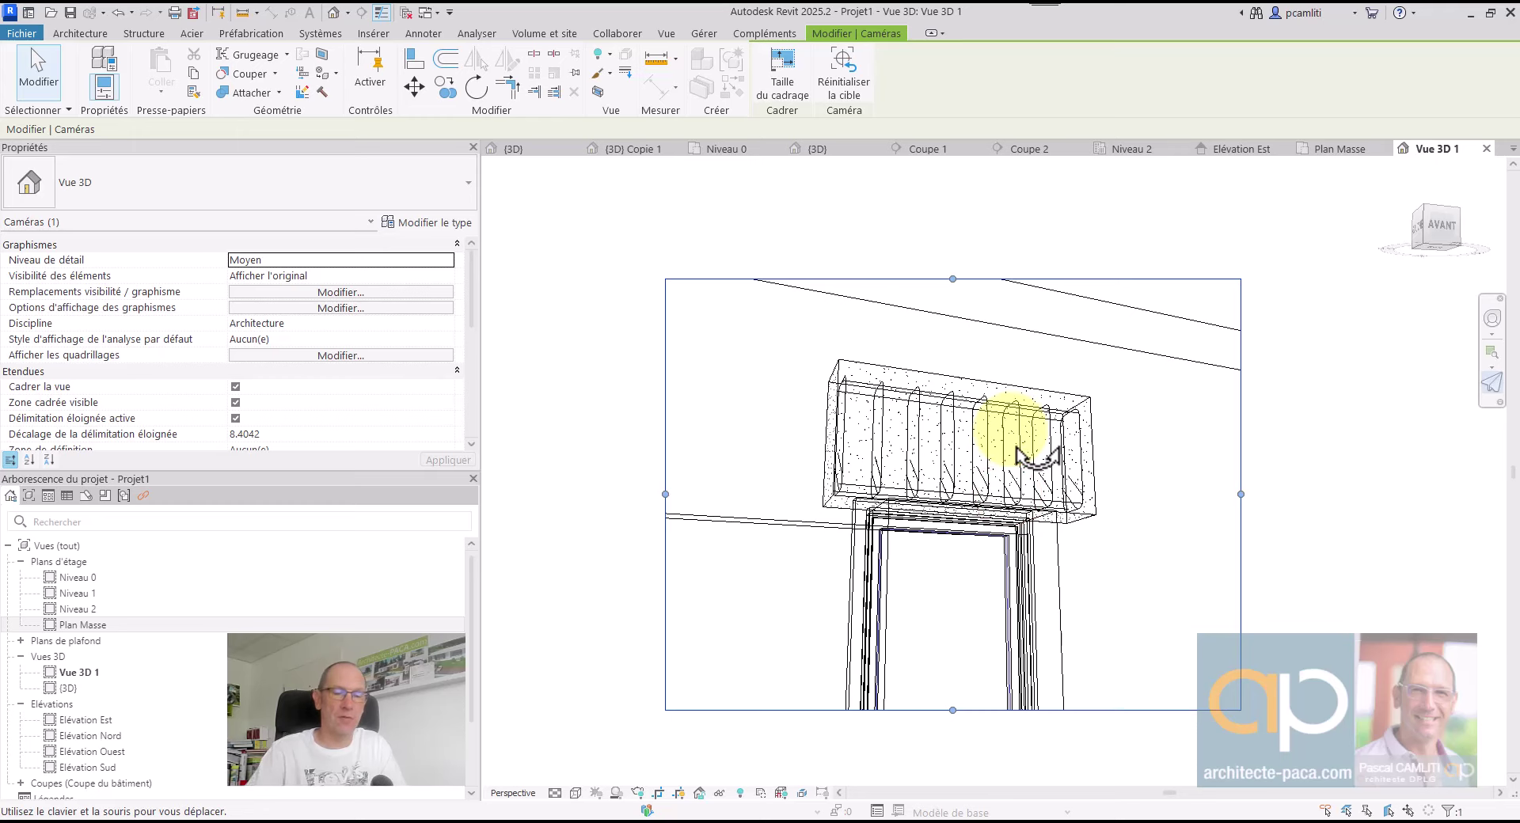
scroll(1037, 458, "up", 5)
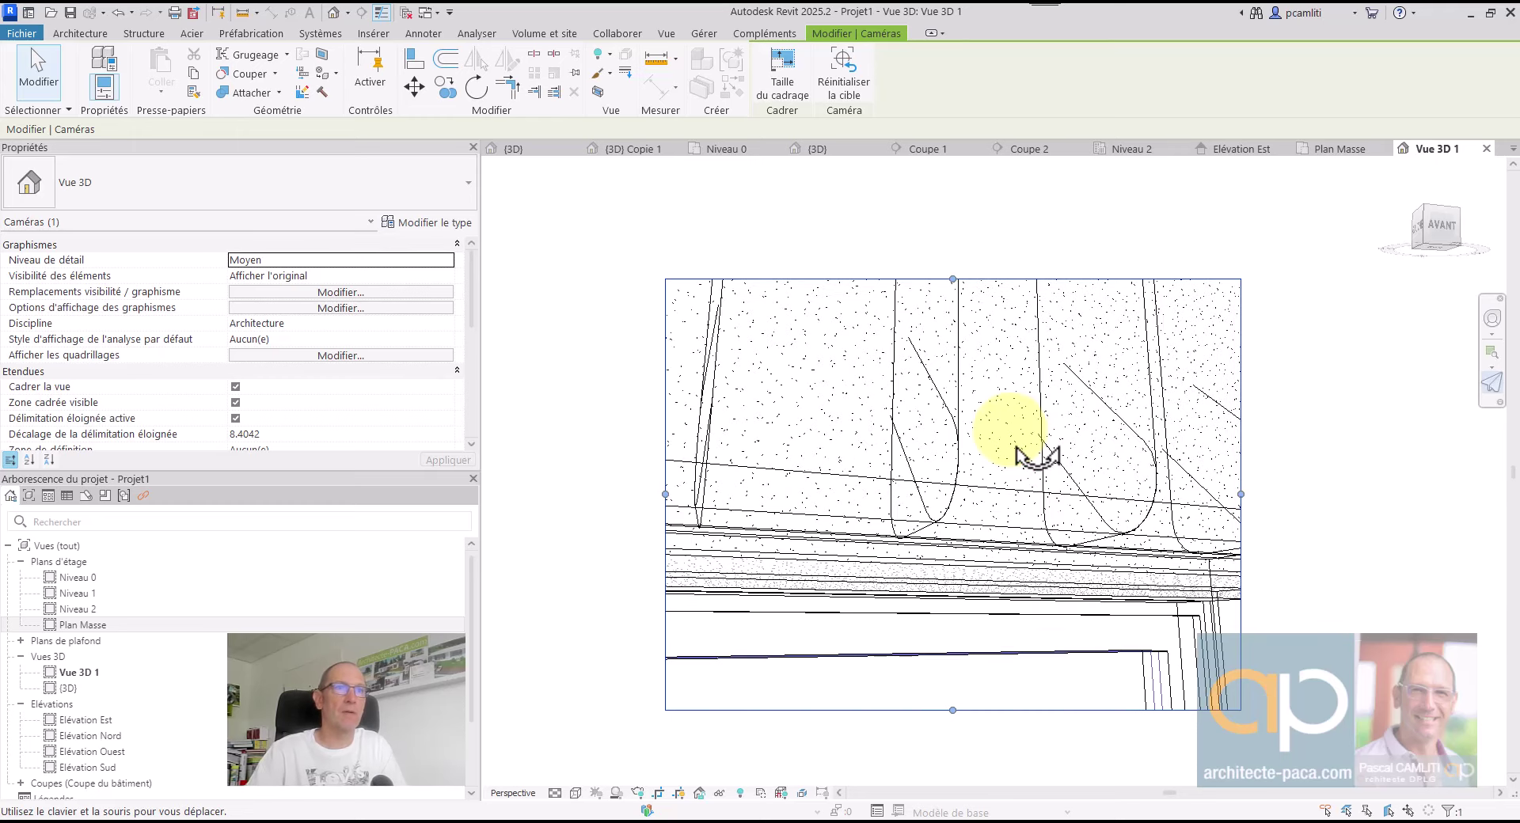
scroll(1037, 457, "down", 3)
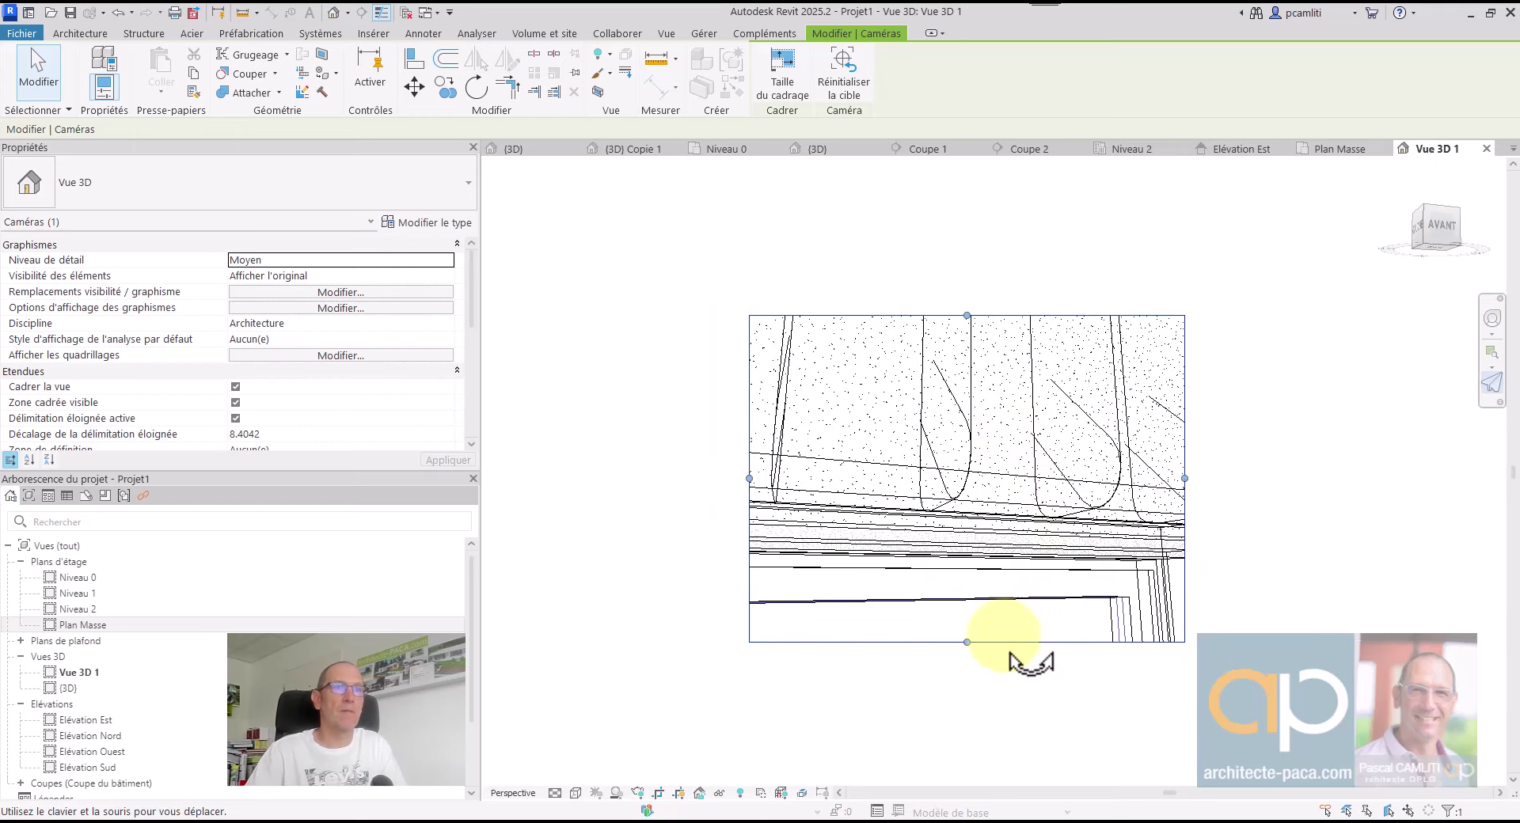
key("Escape")
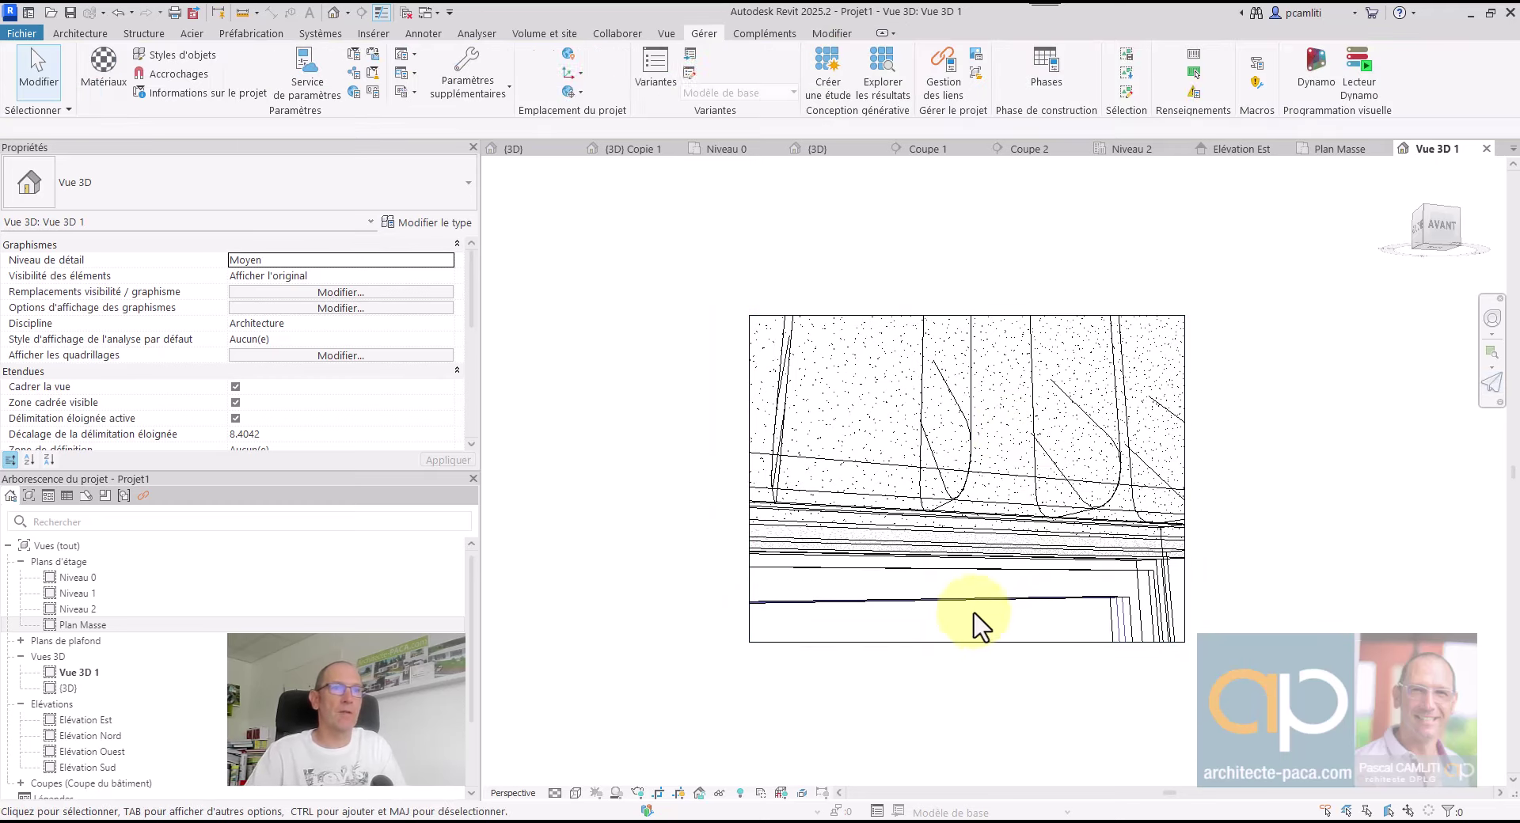
Set the camera view's crop width to 500 mm using scale with locked proportions
left_click(954, 642)
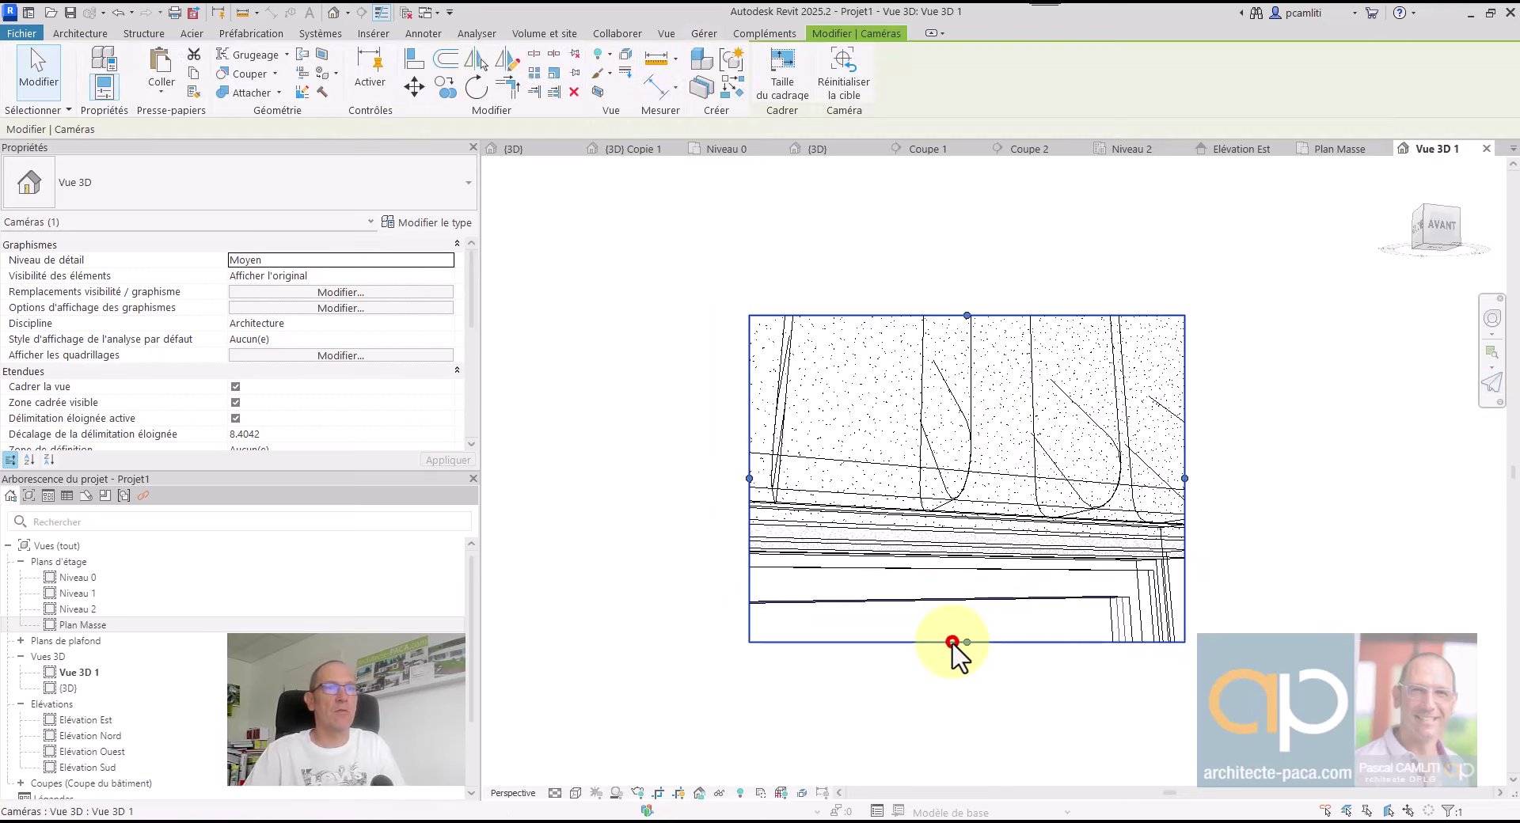
left_click(784, 87)
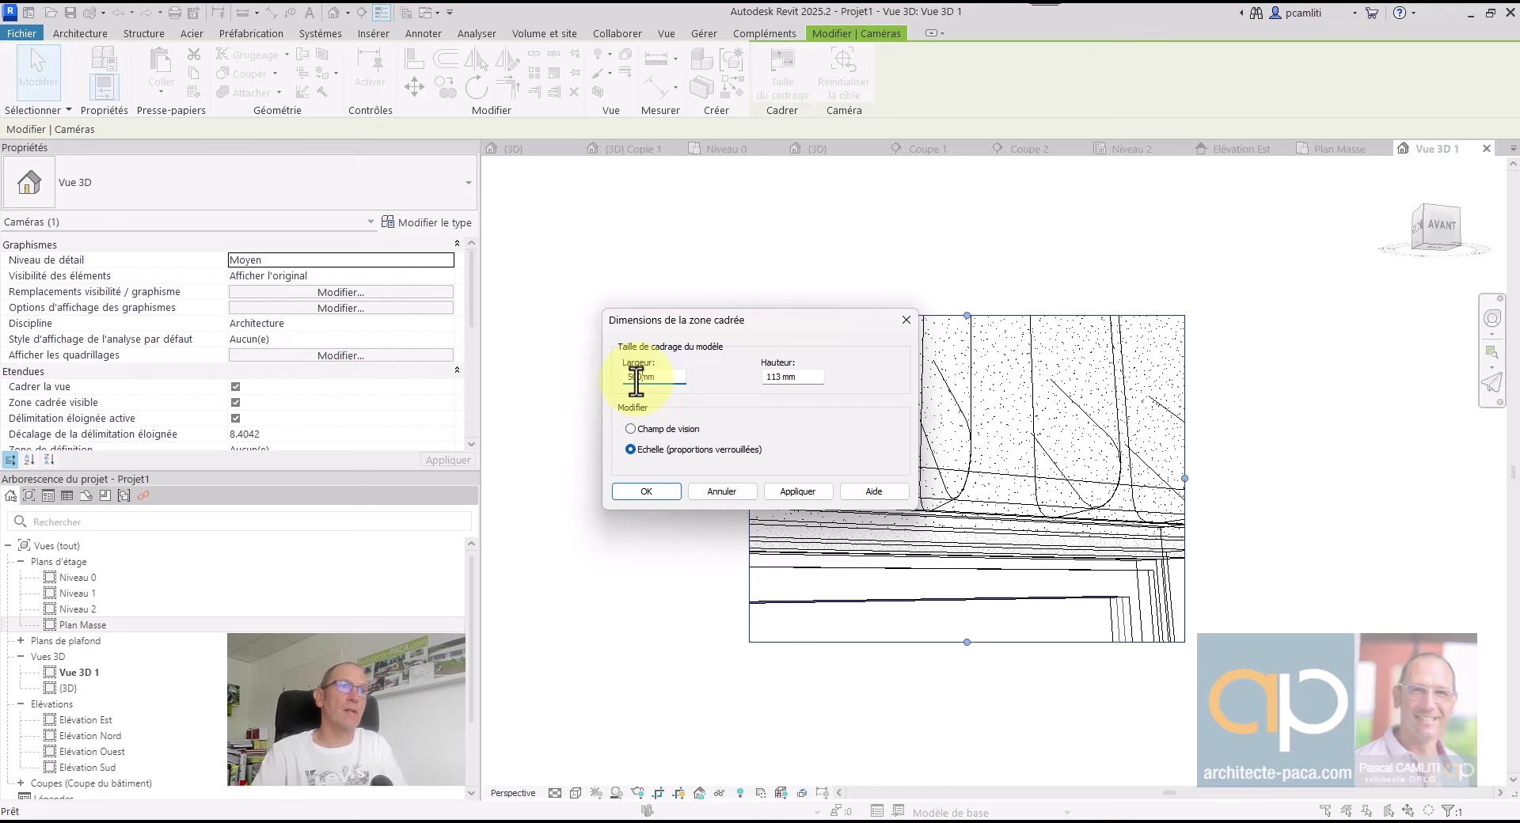
left_click(795, 491)
left_click(655, 489)
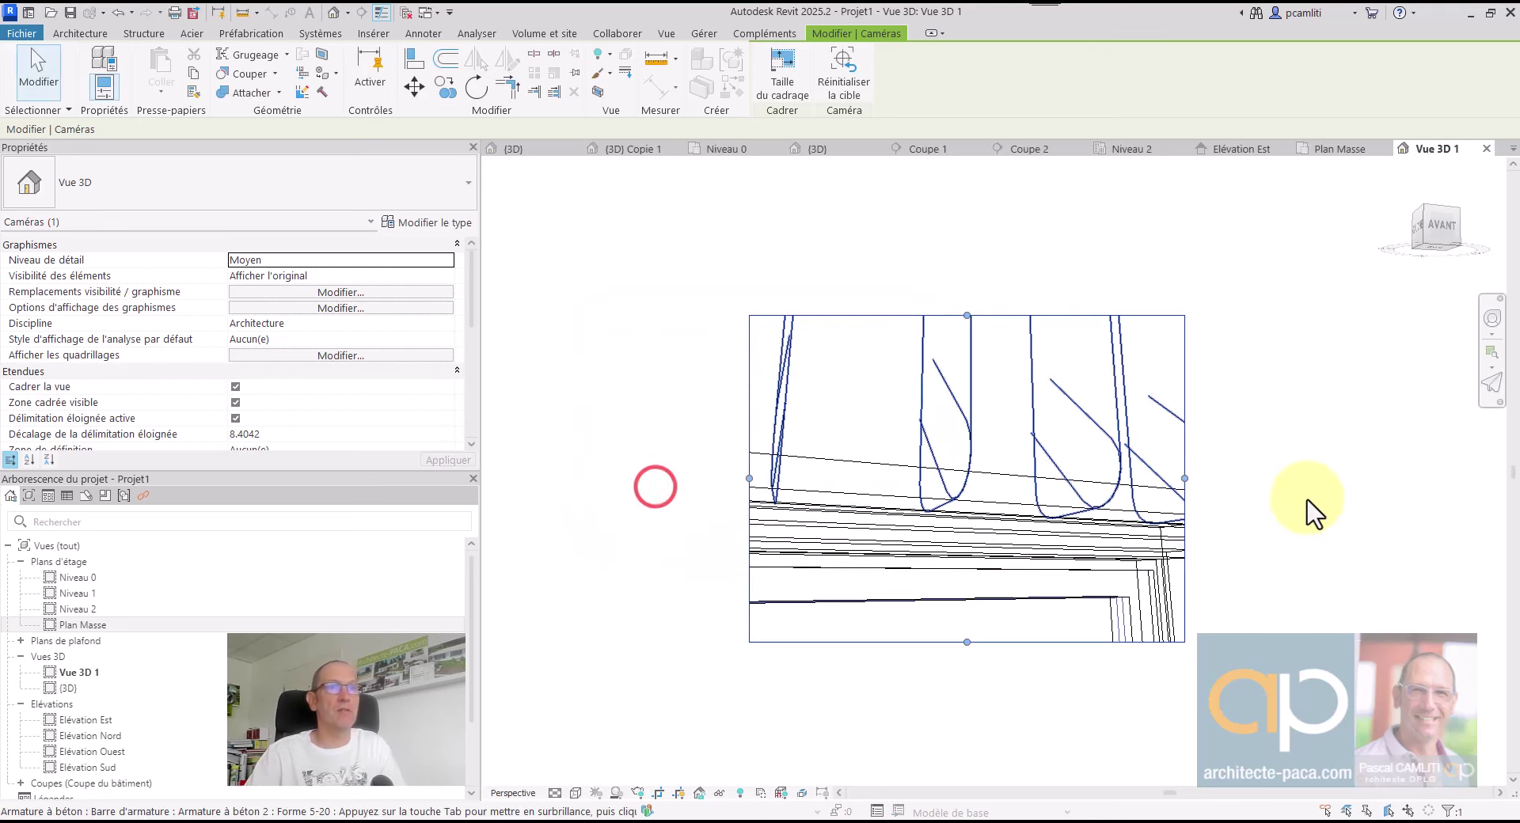
Set the perspective view's detail level to high (Elevé)
left_click(554, 794)
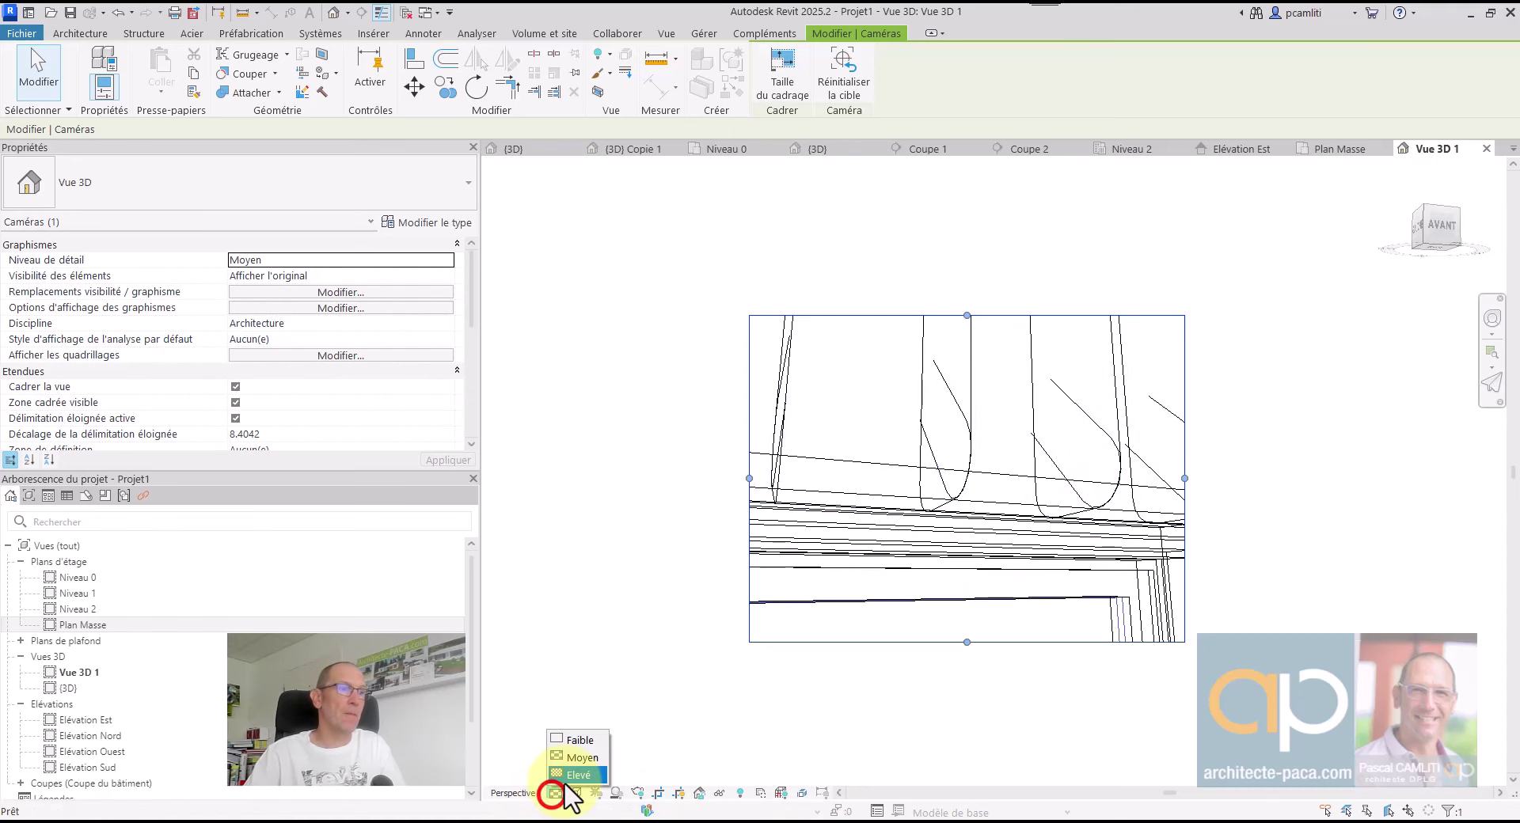
left_click(582, 777)
scroll(1061, 364, "down", 2)
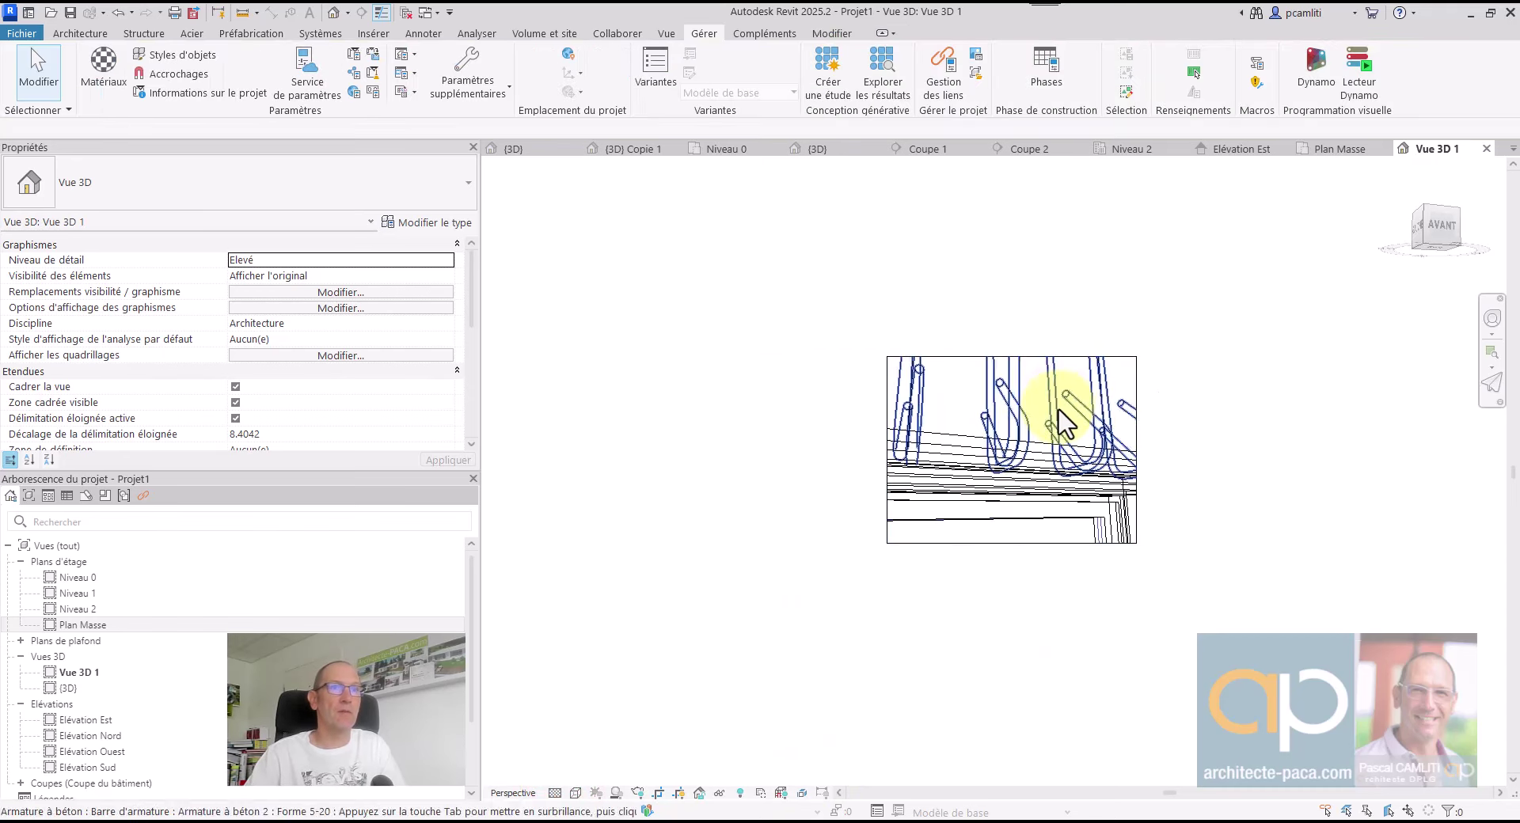
scroll(1073, 414, "down", 1)
left_click(1508, 383)
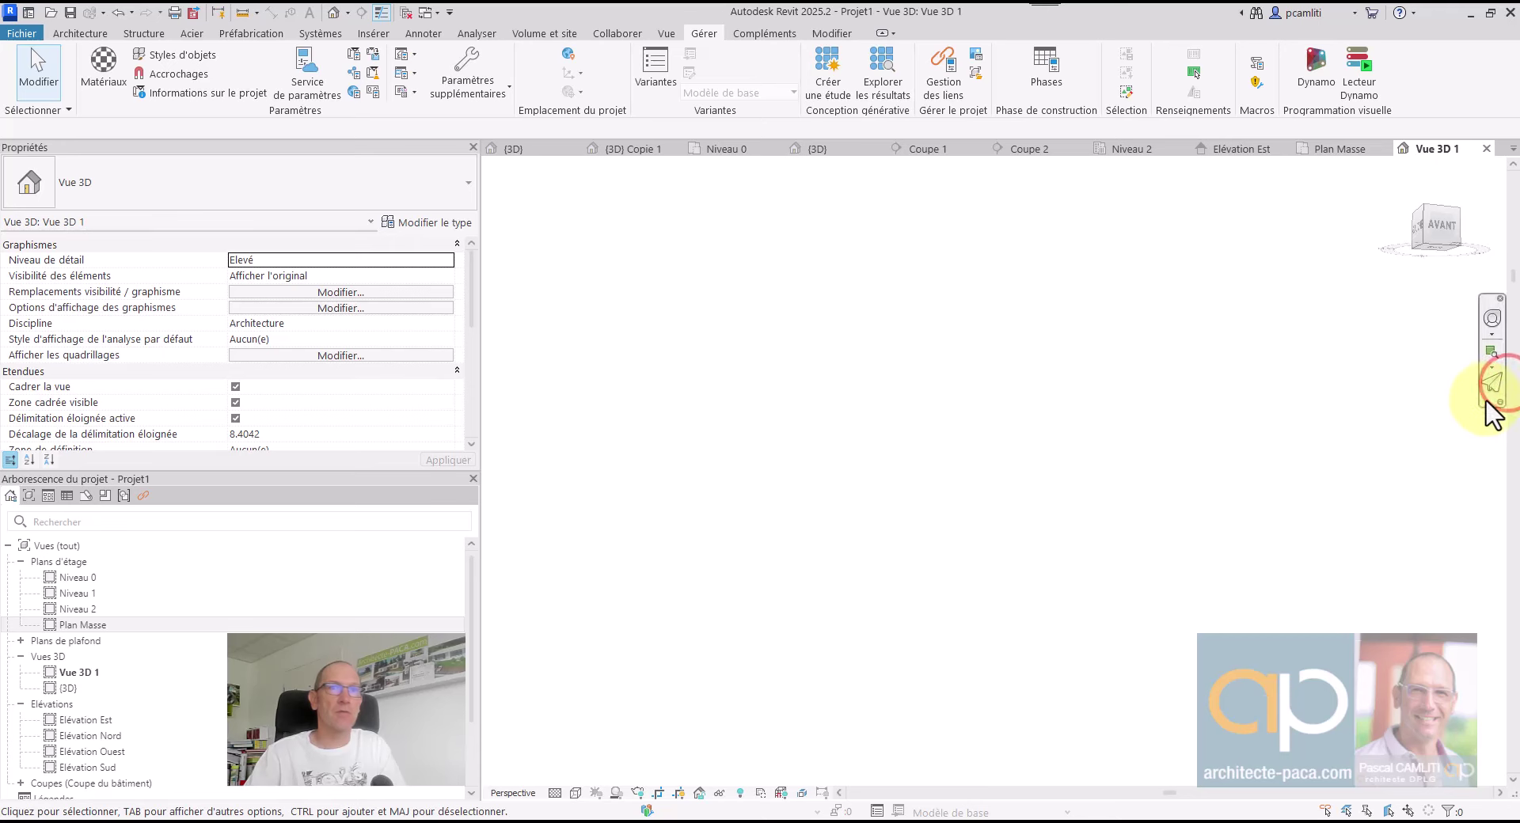
right_click(1191, 377)
left_click(1284, 625)
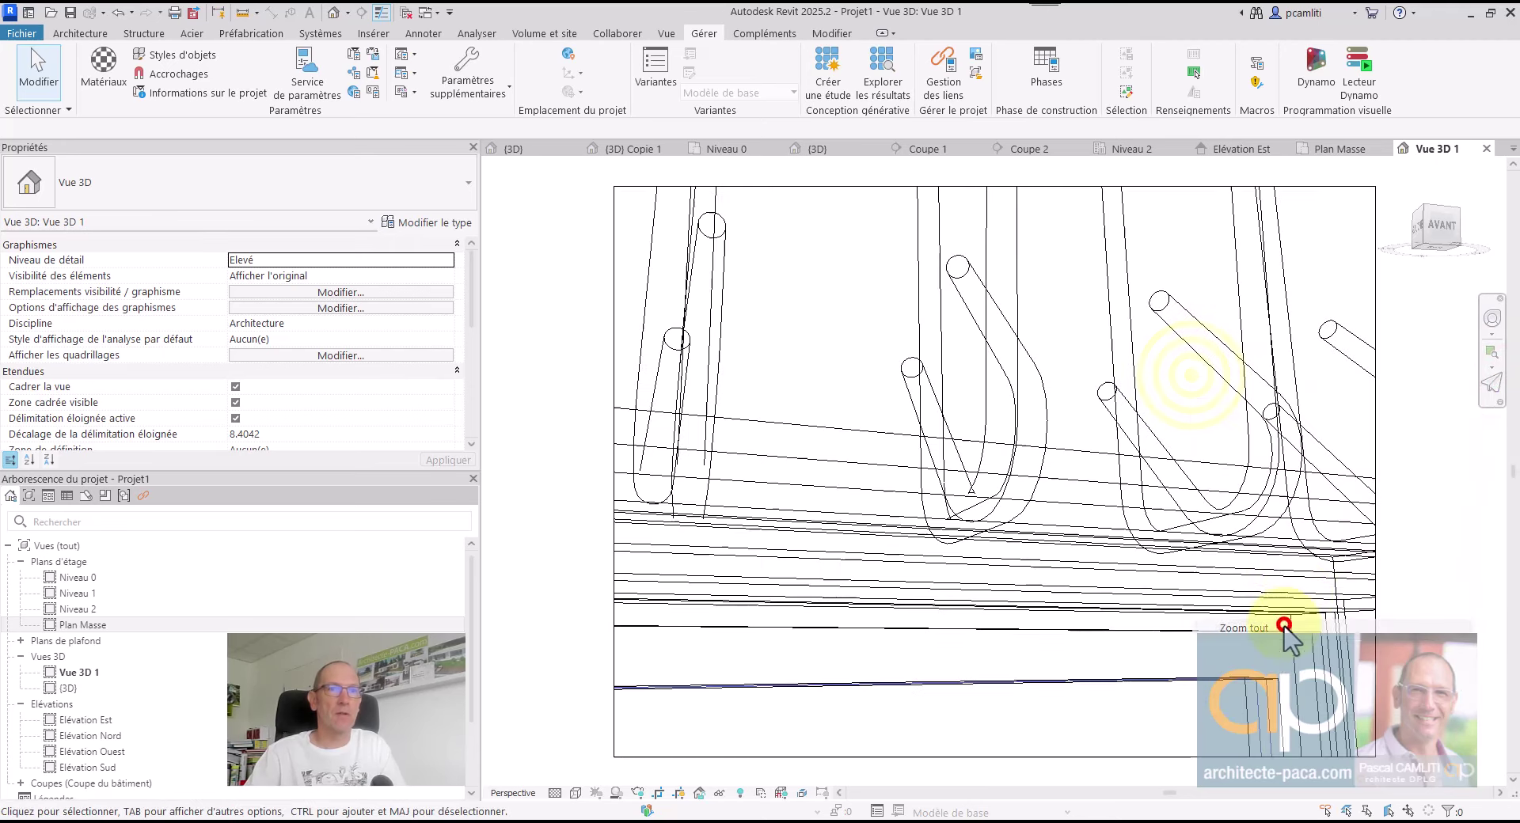
Fly the camera back to frame the whole lintel reinforcement above the window and dismiss the save reminder
left_click(1492, 382)
scroll(1188, 457, "down", 3)
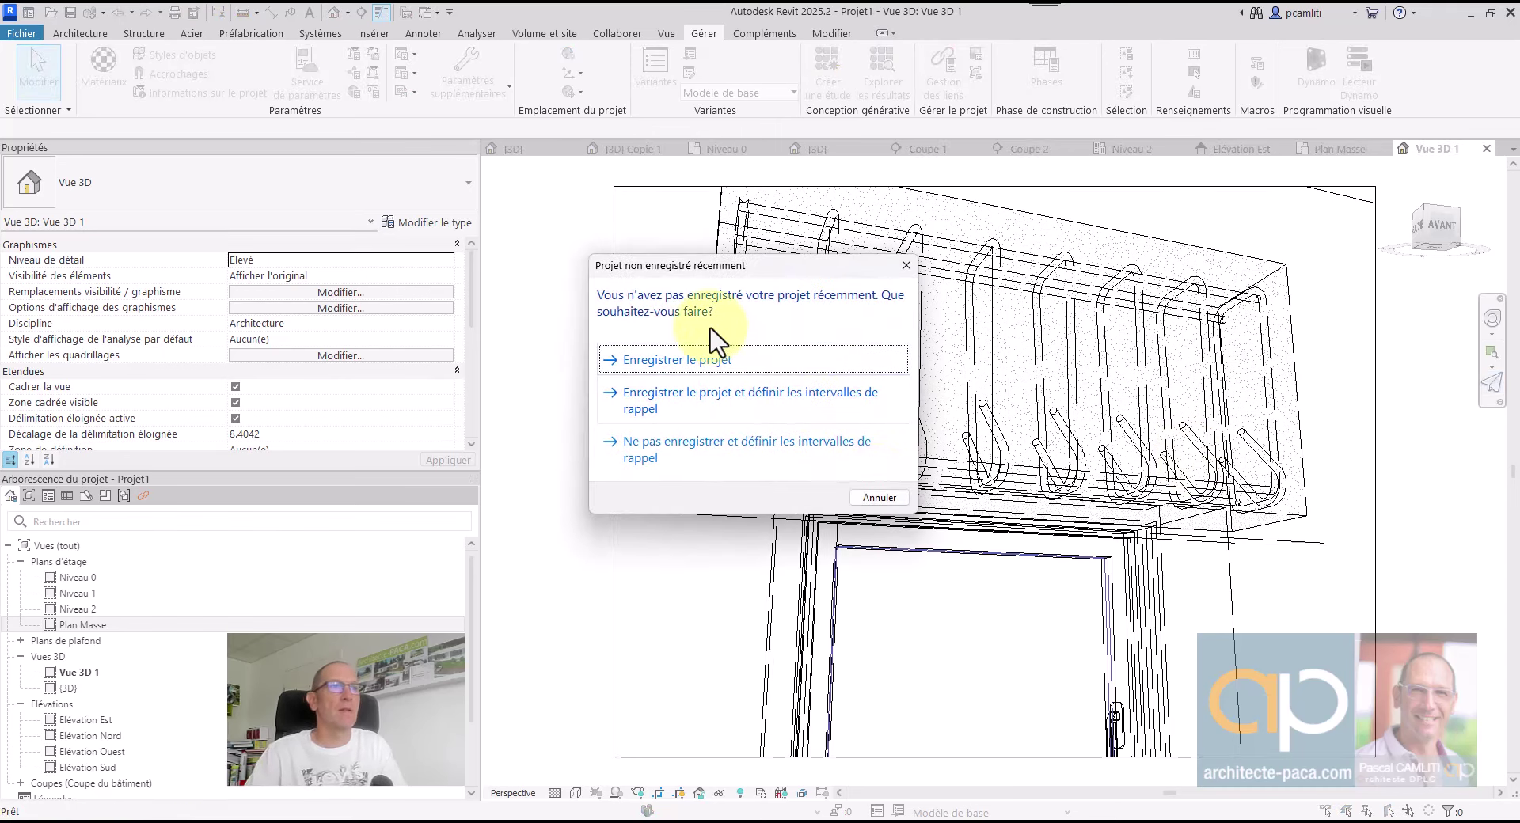
left_click(880, 498)
Hide the 200x450 concrete lintel beam as an element in the perspective view
left_click(1178, 246)
right_click(1177, 252)
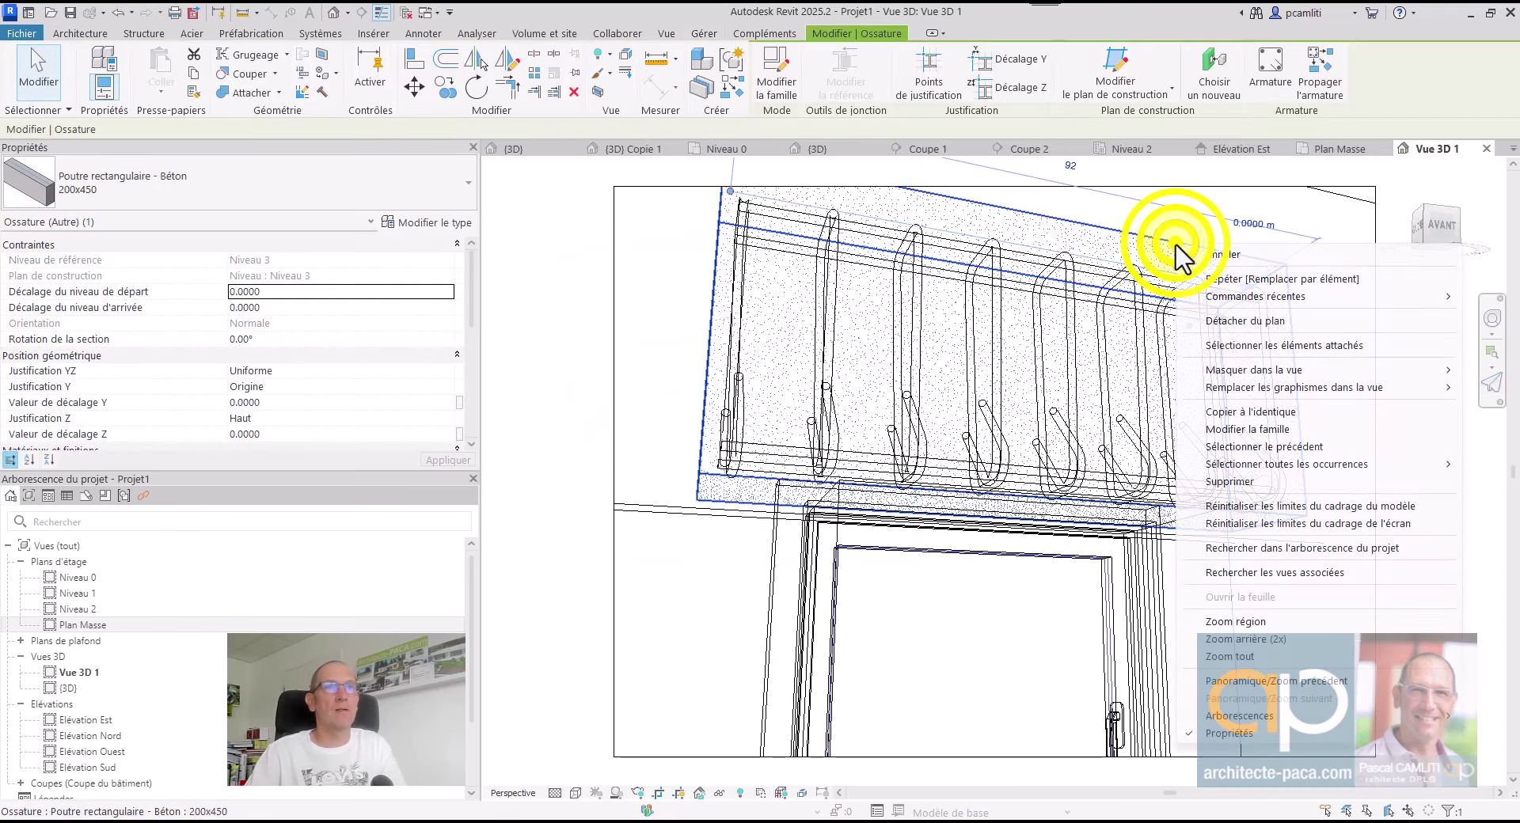
left_click(1304, 374)
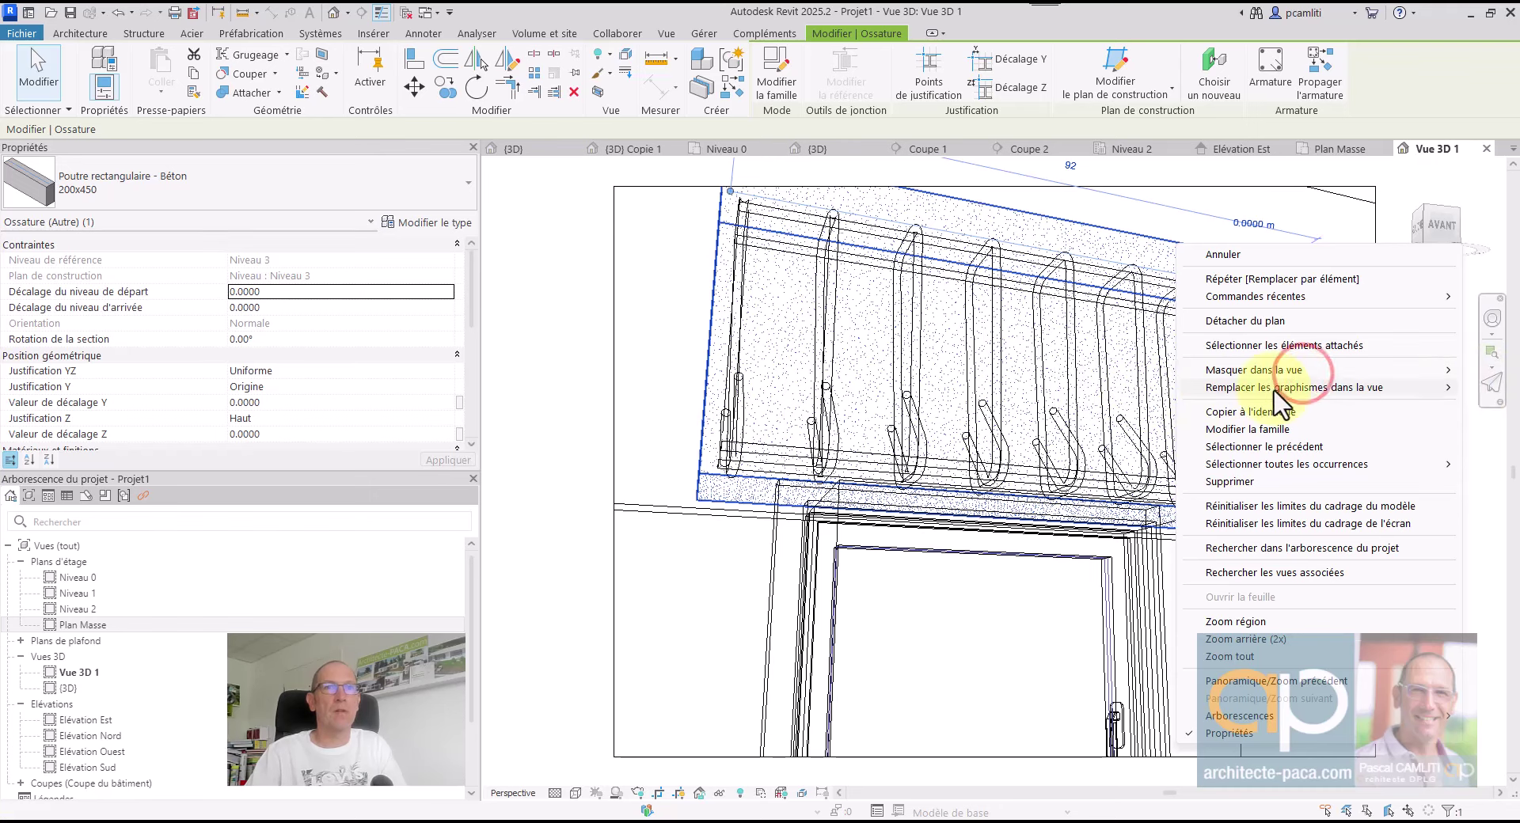
mouse_move(1318, 371)
left_click(1140, 368)
Hide the wall containing the window as an element in the perspective view
left_click(1330, 194)
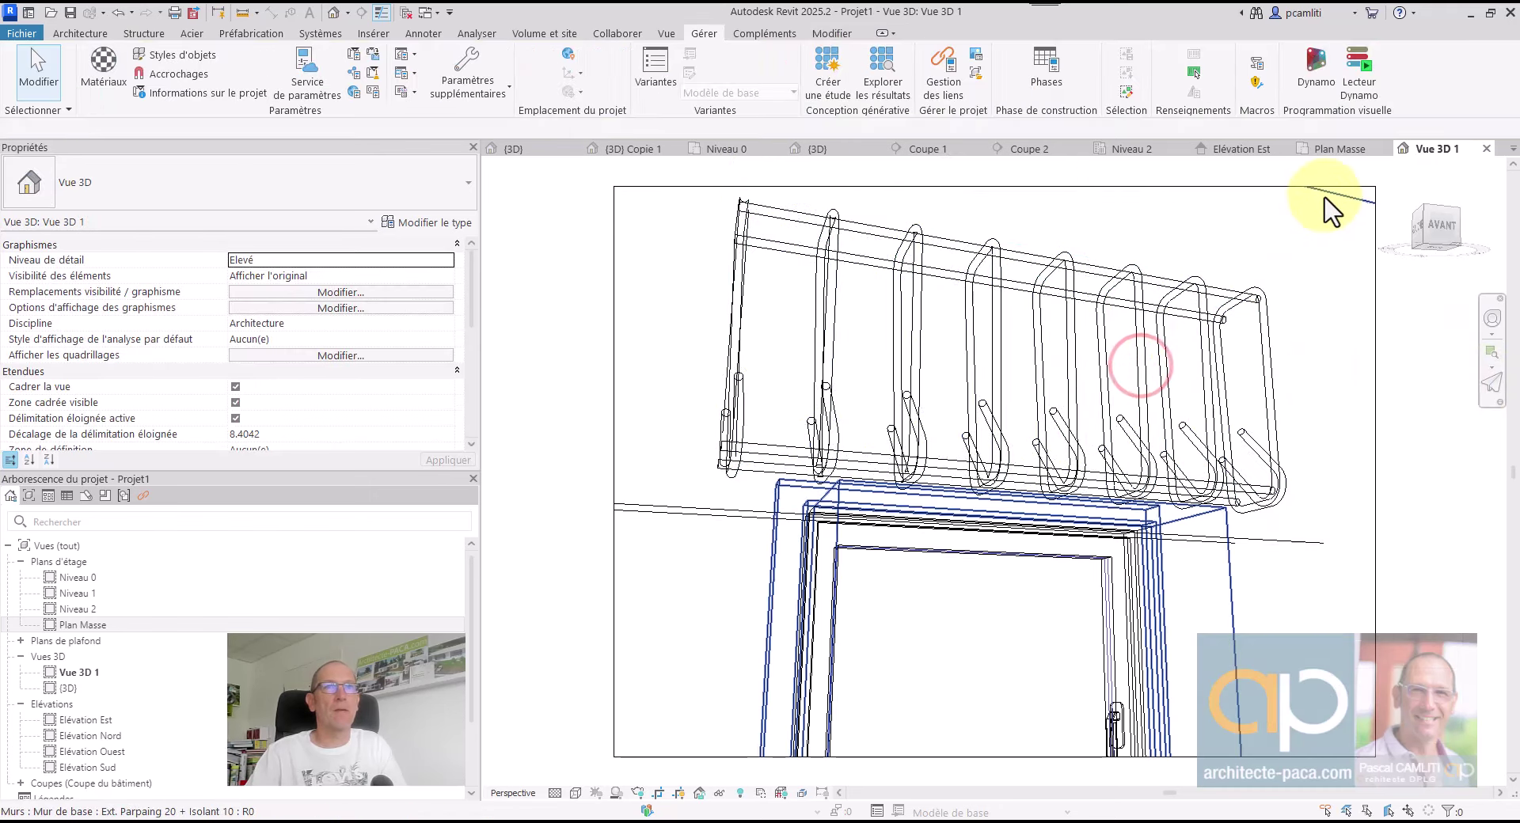
right_click(1330, 194)
left_click(1368, 325)
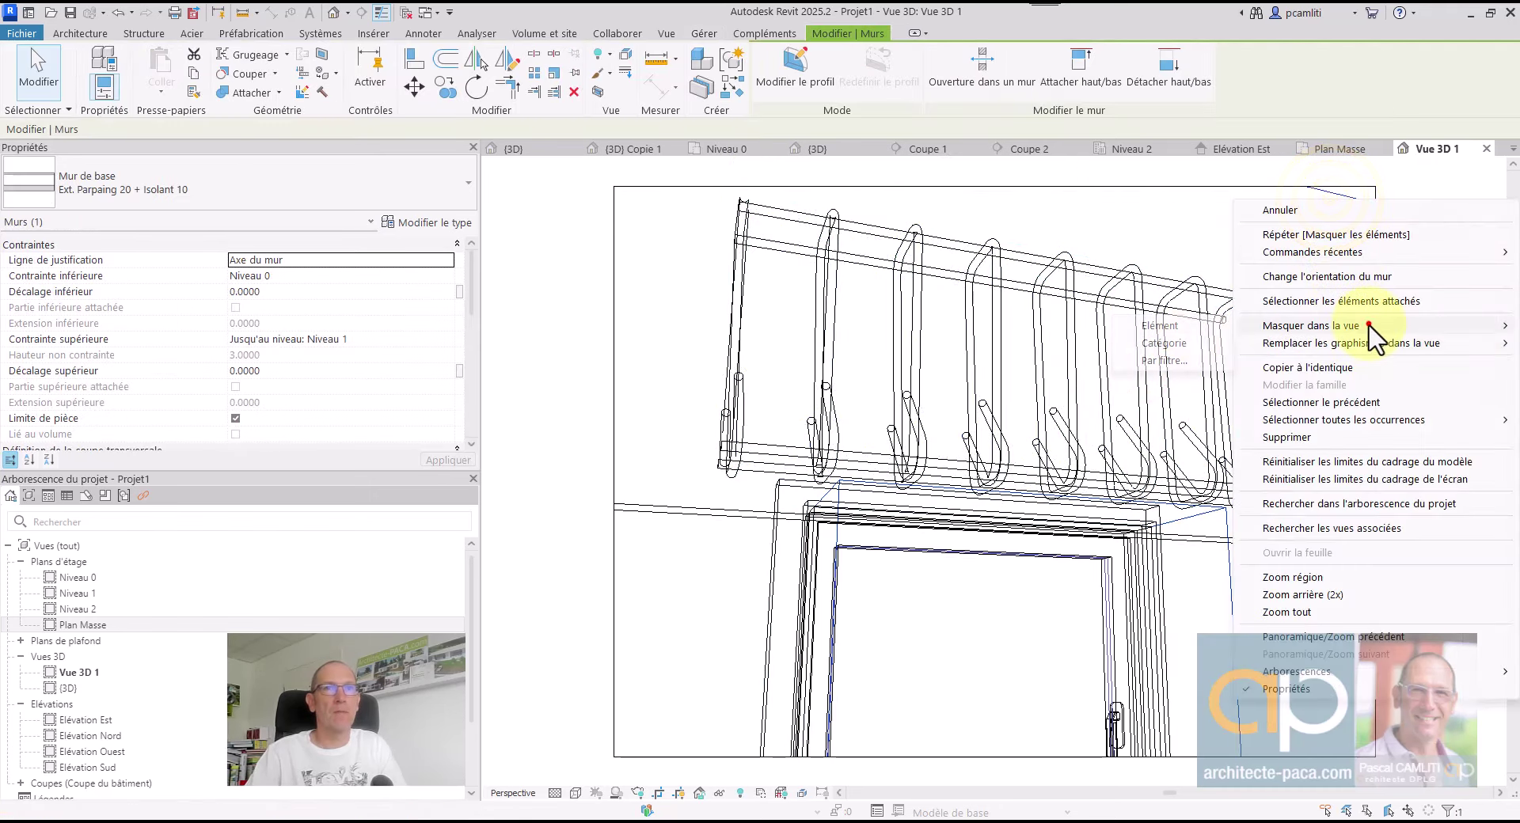
left_click(1193, 327)
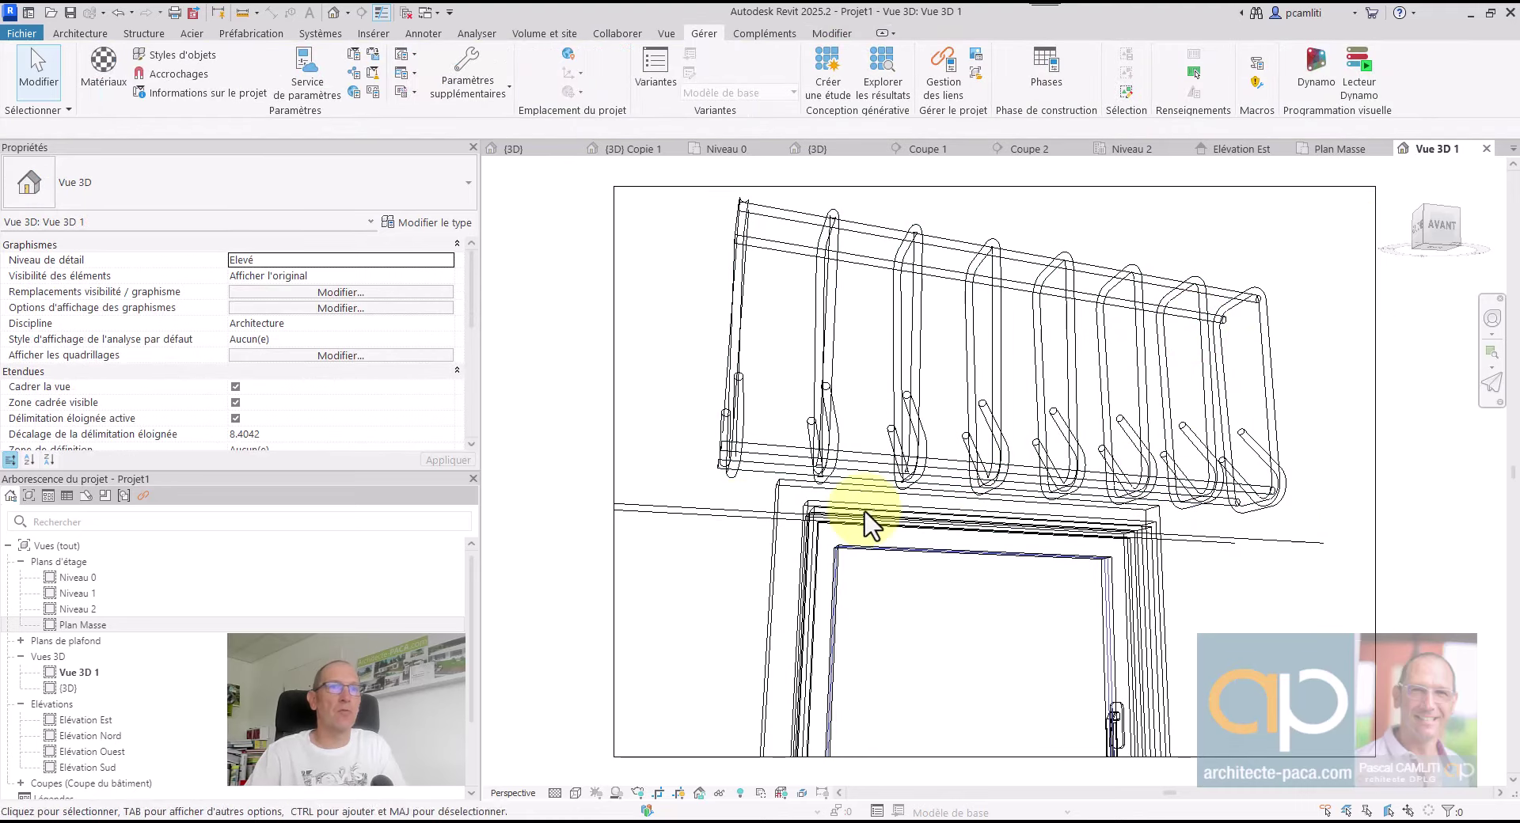
Set the perspective view's visual style to hidden line (Ligne cachée), leaving the remaining wall visible
left_click(721, 514)
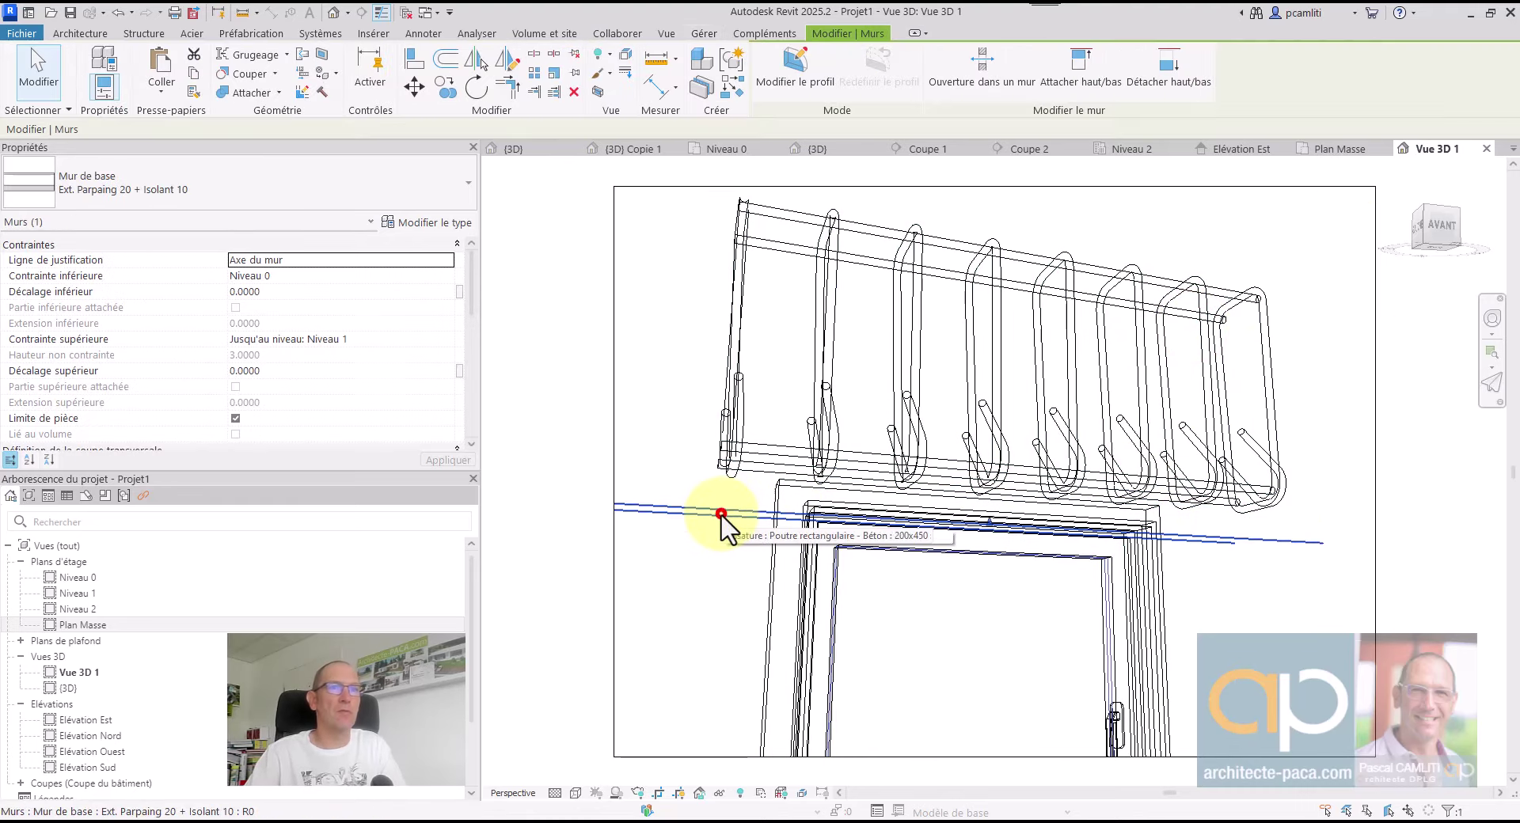
left_click(540, 402)
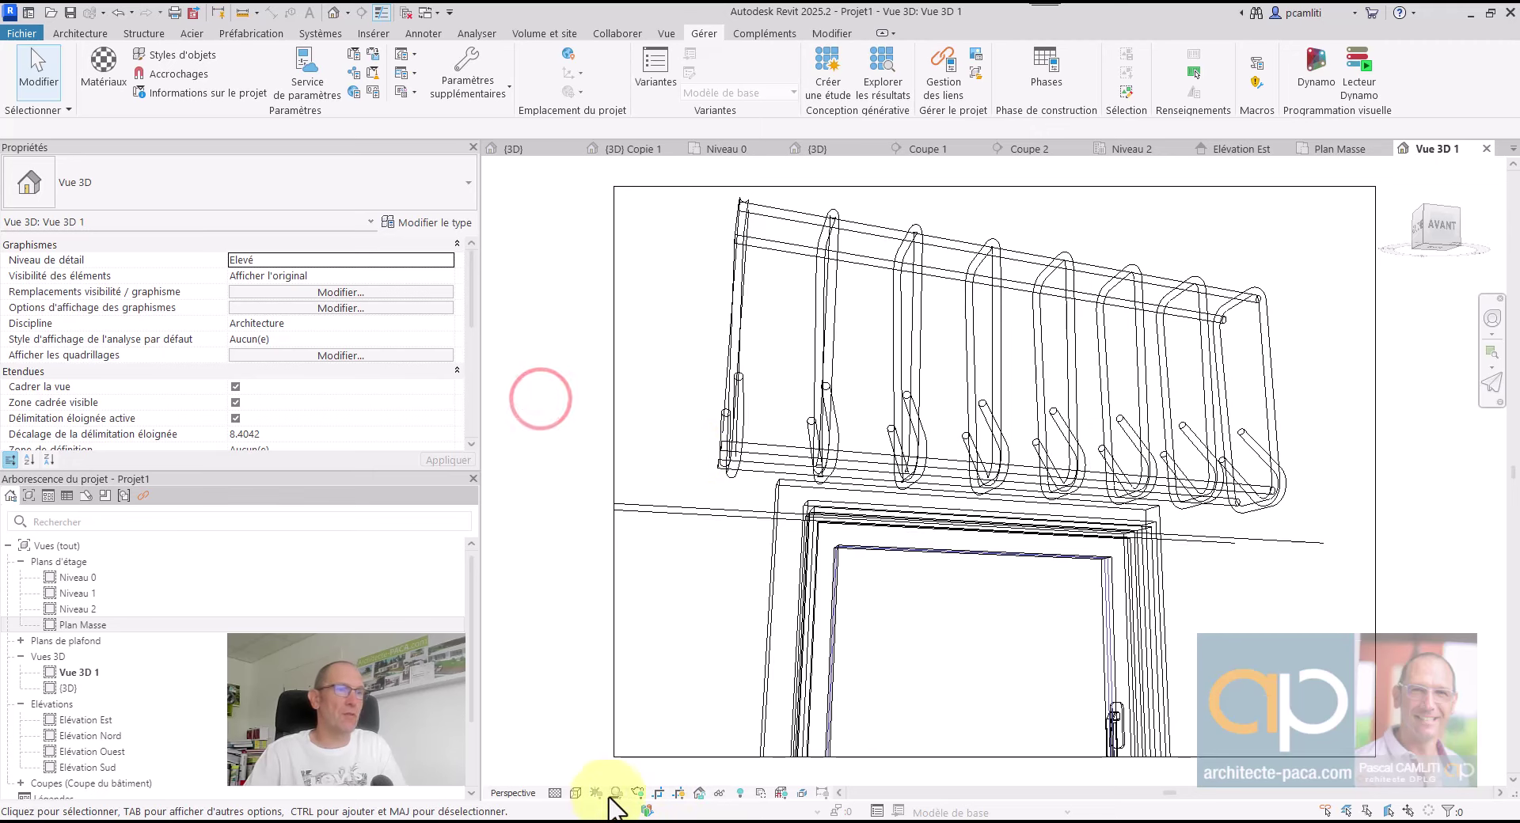
left_click(557, 792)
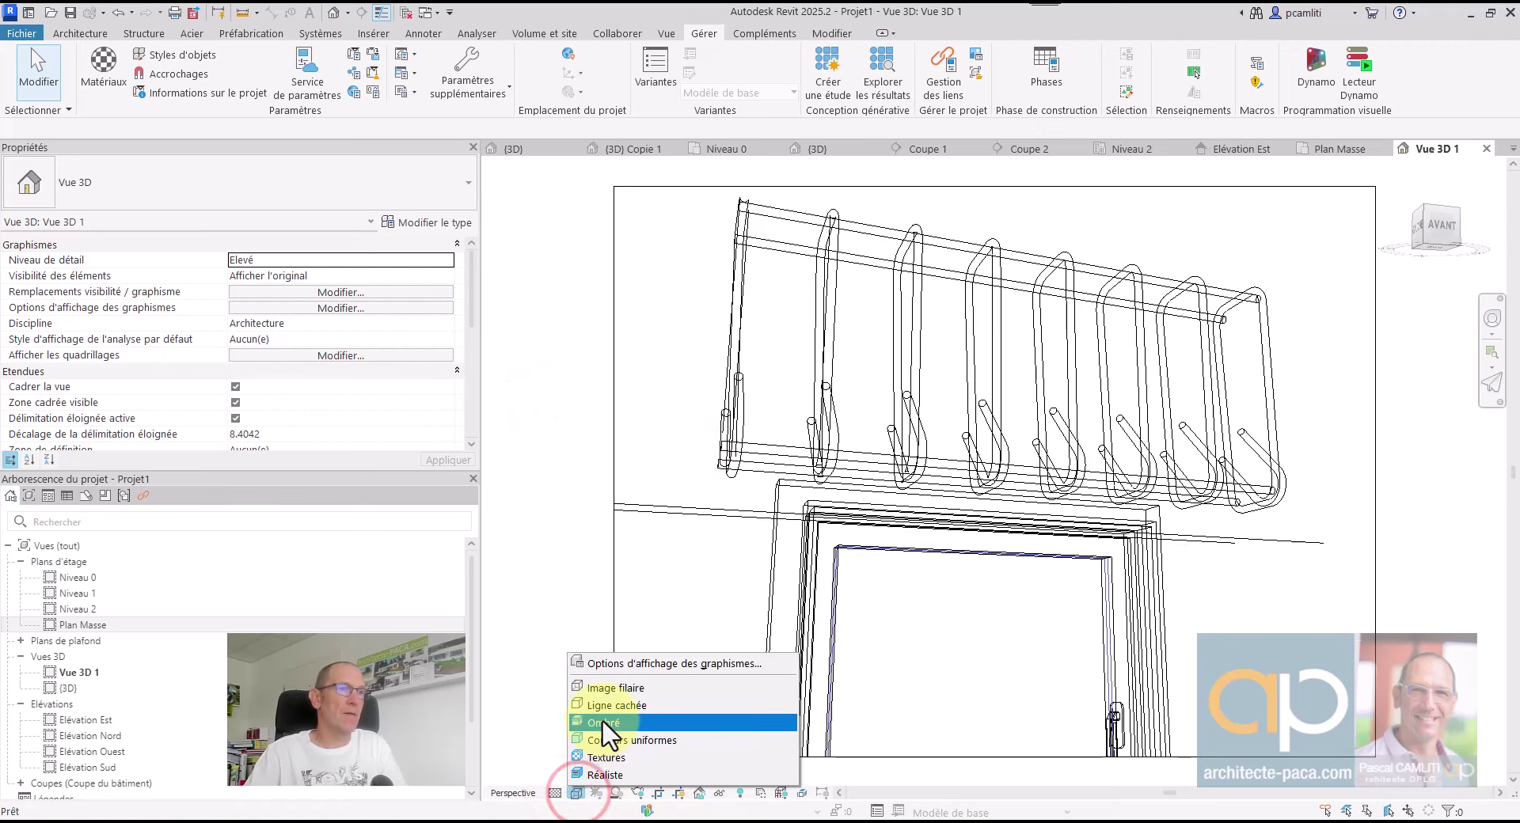
left_click(605, 705)
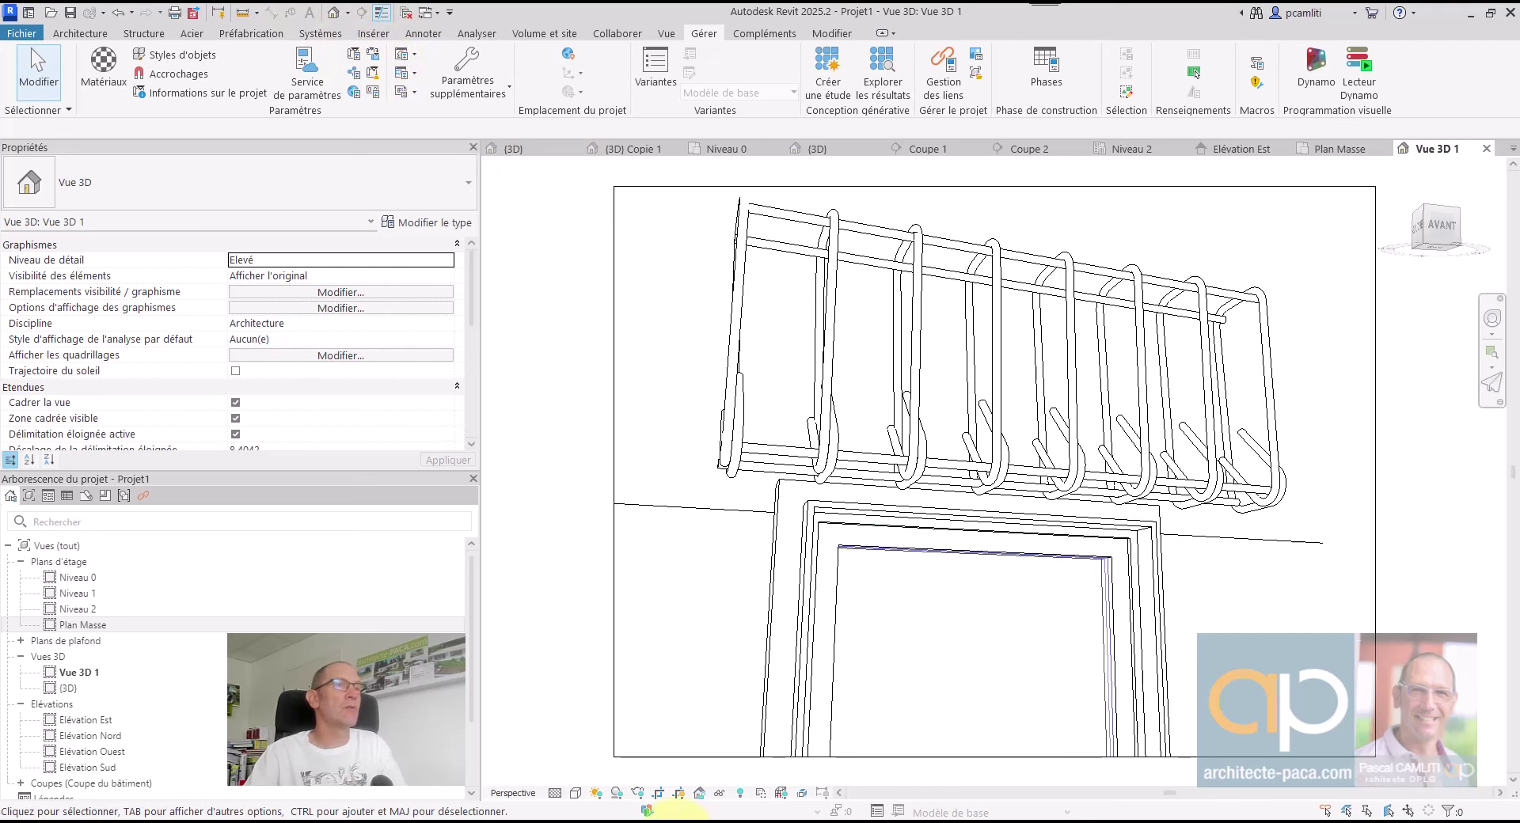
Render the perspective view of the lintel reinforcement at draft quality (Qualité brouillon) and dismiss the rendering without saving it
left_click(640, 788)
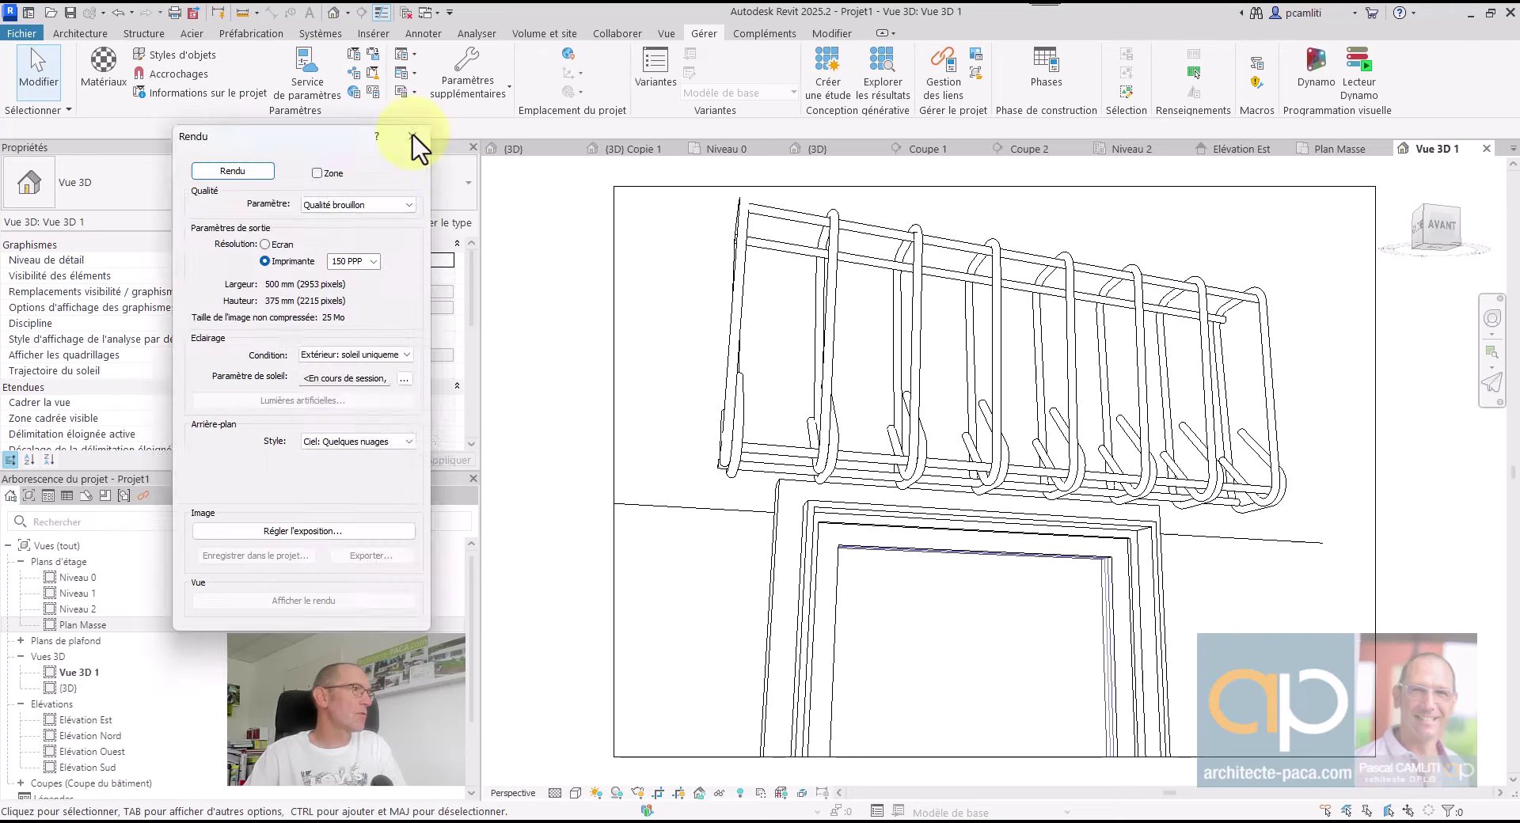
left_click_drag(417, 134, 552, 119)
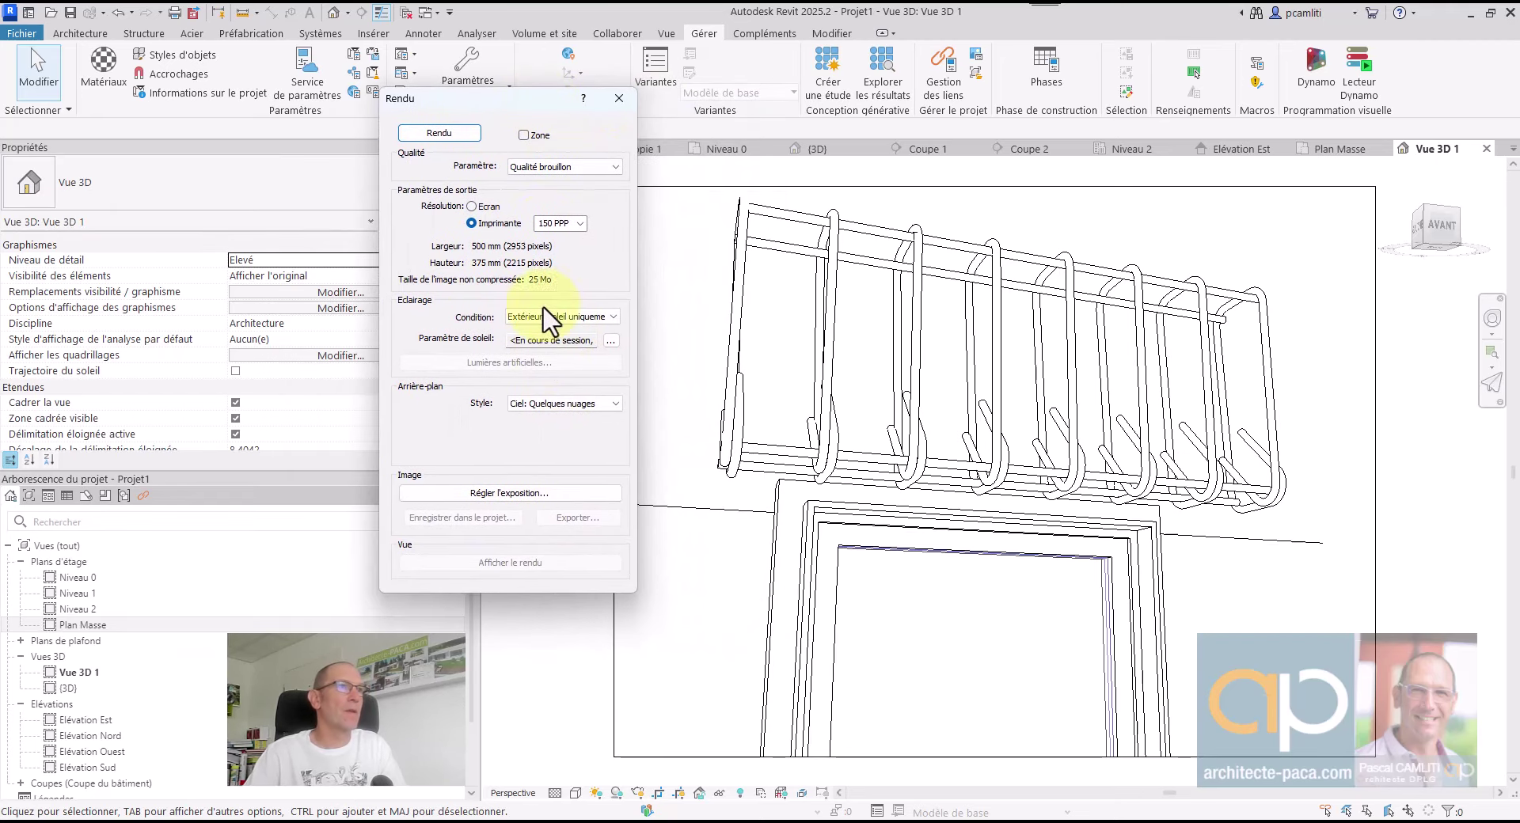
left_click(426, 132)
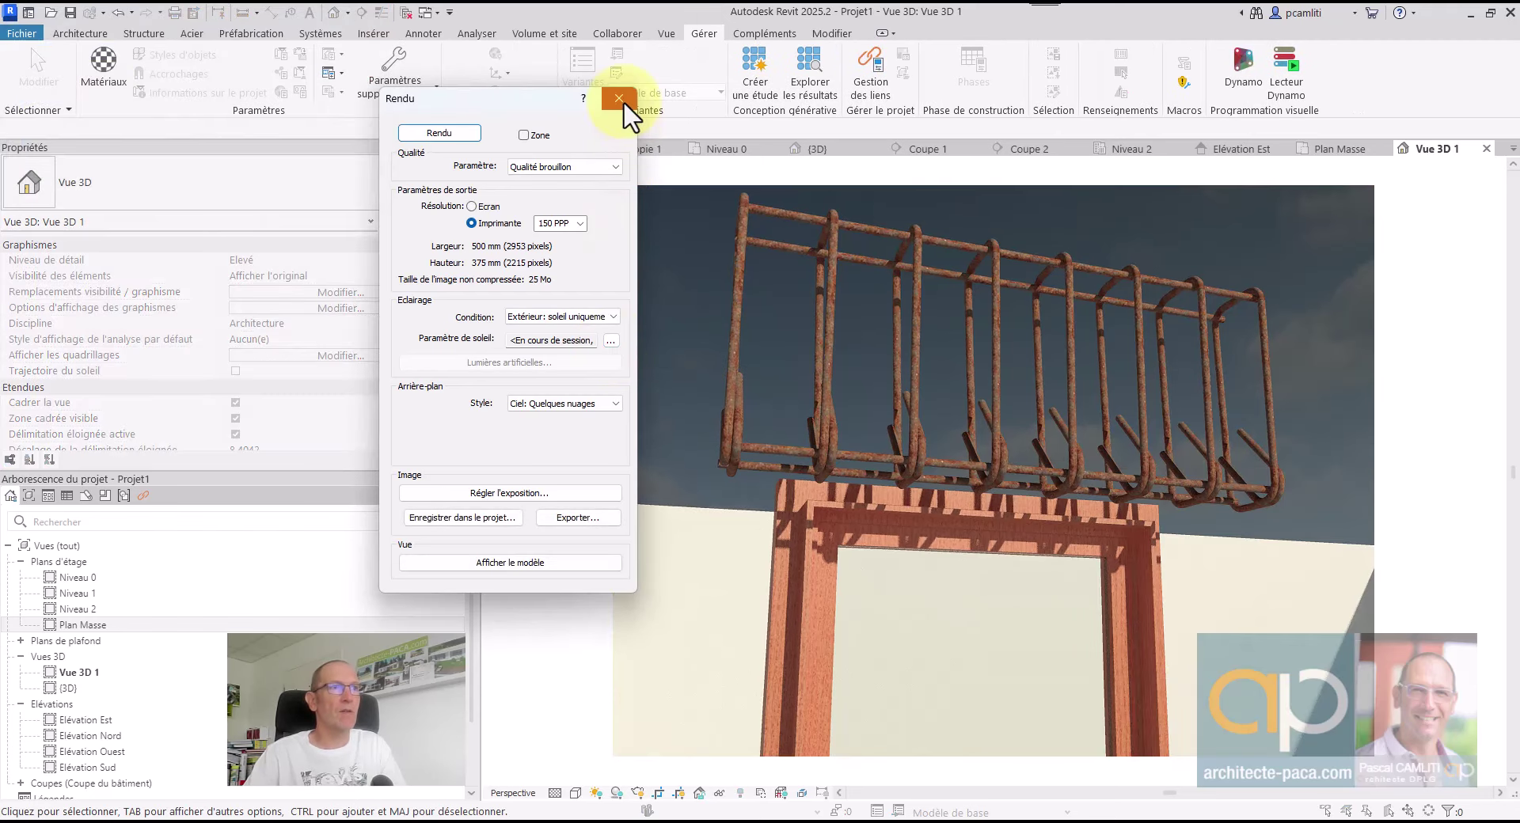
left_click(619, 98)
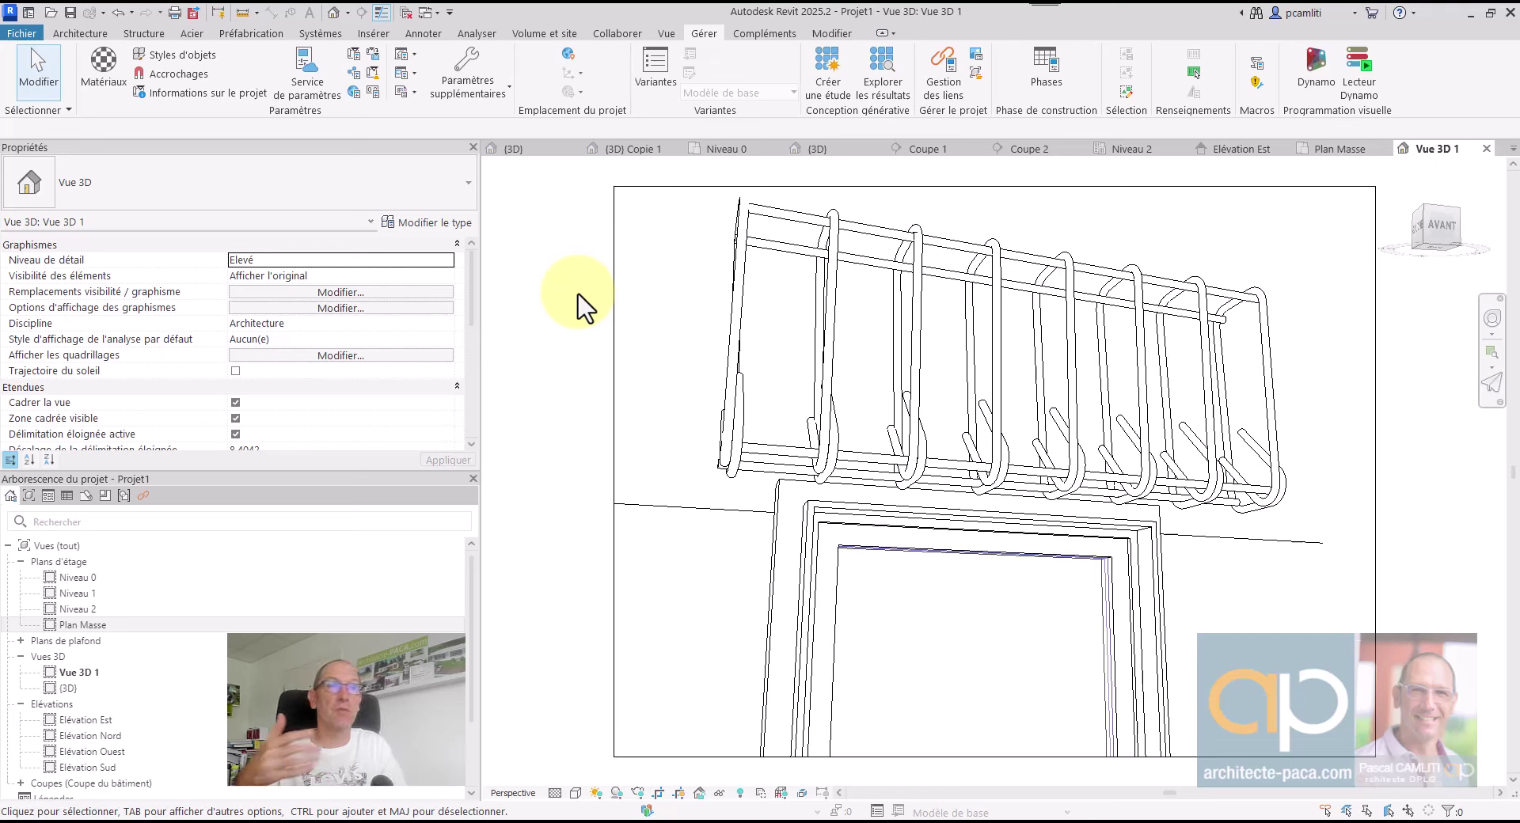
Change the front upper longitudinal bar's type to HA12 (Fe400)
left_click(781, 217)
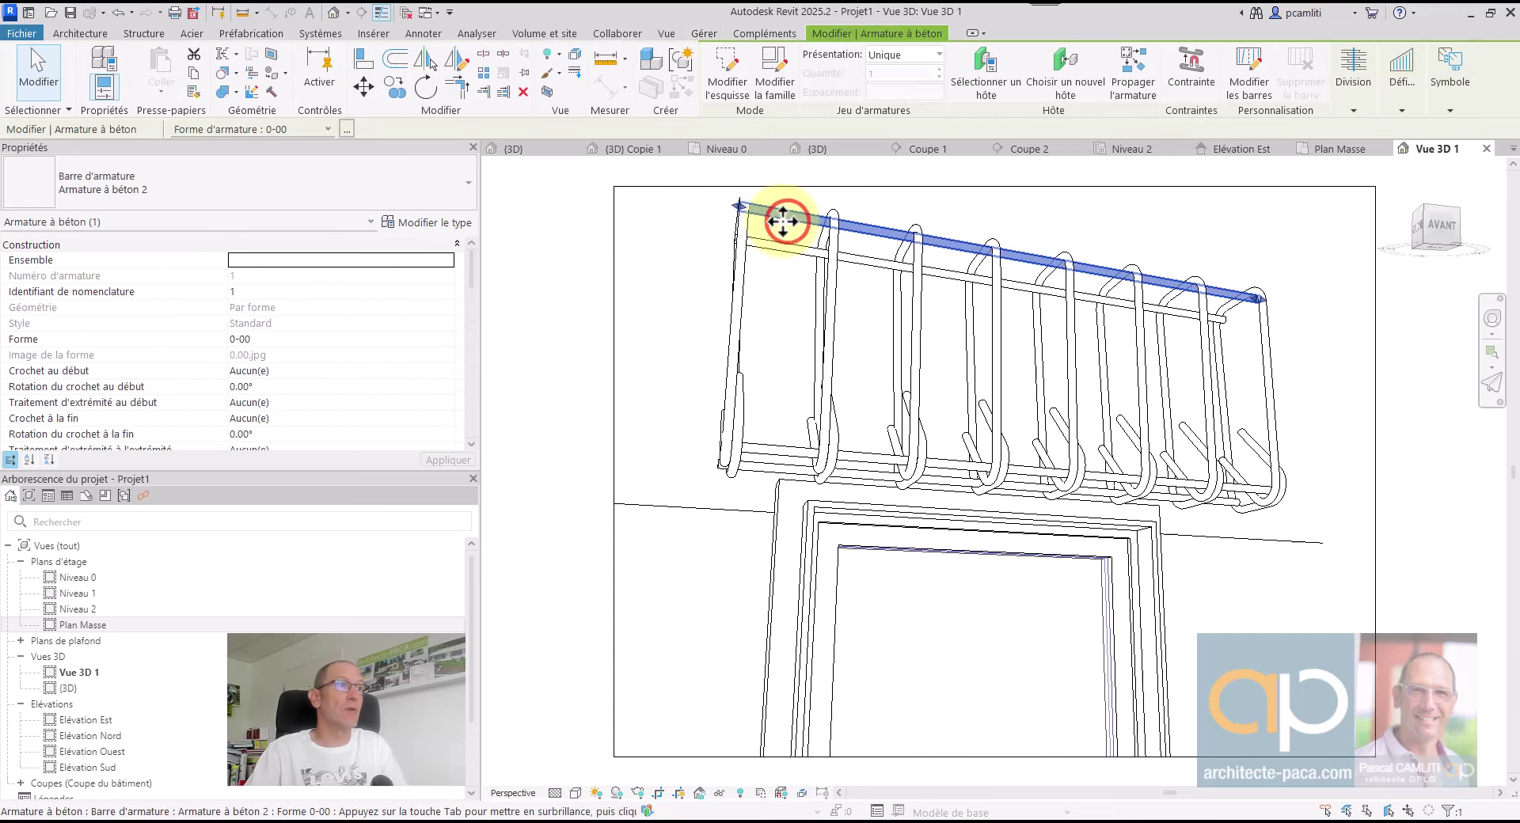
left_click(287, 192)
scroll(237, 356, "down", 2)
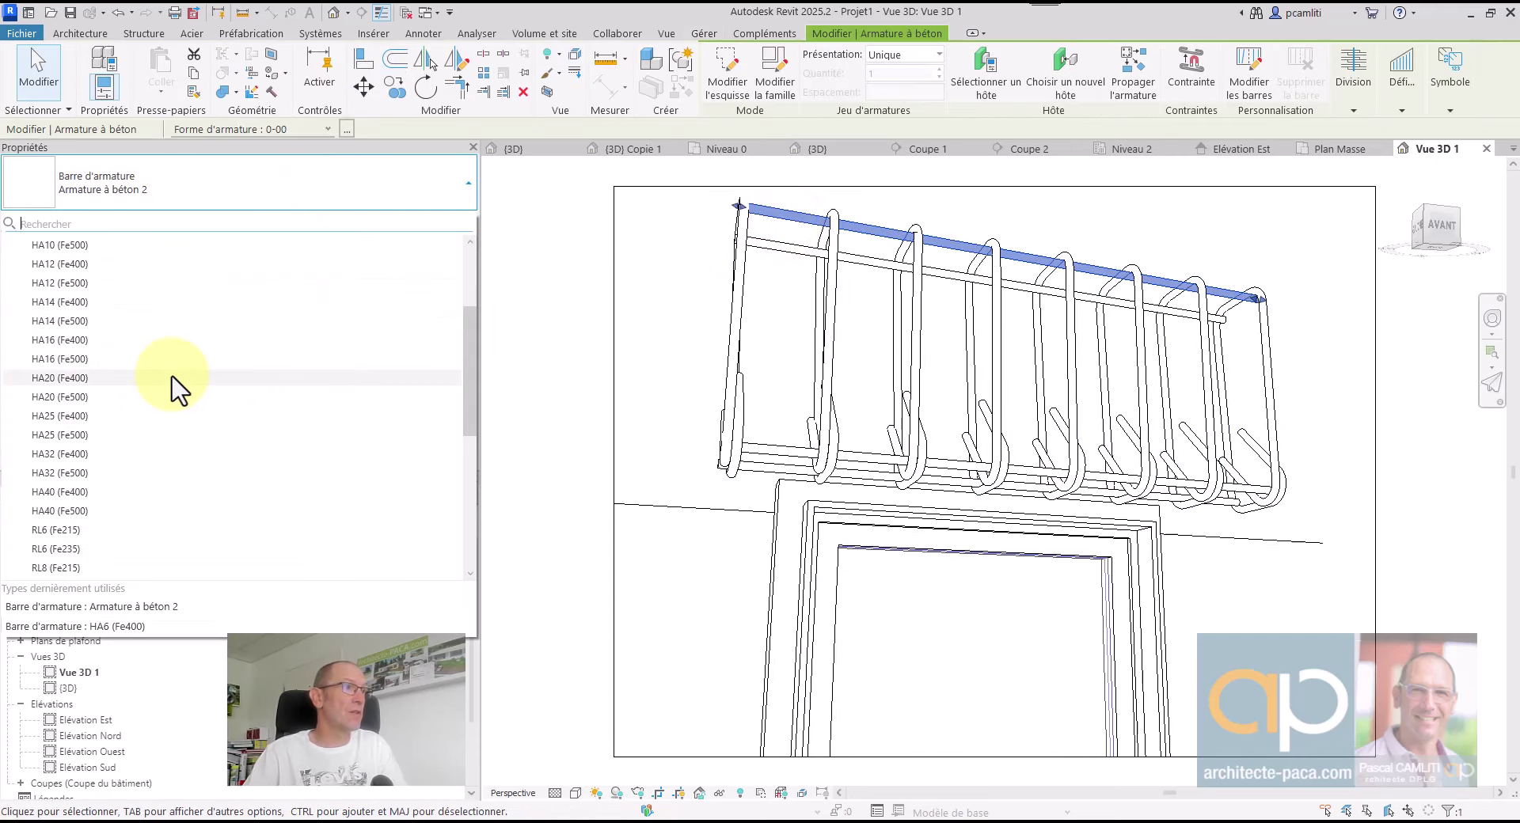
left_click(131, 267)
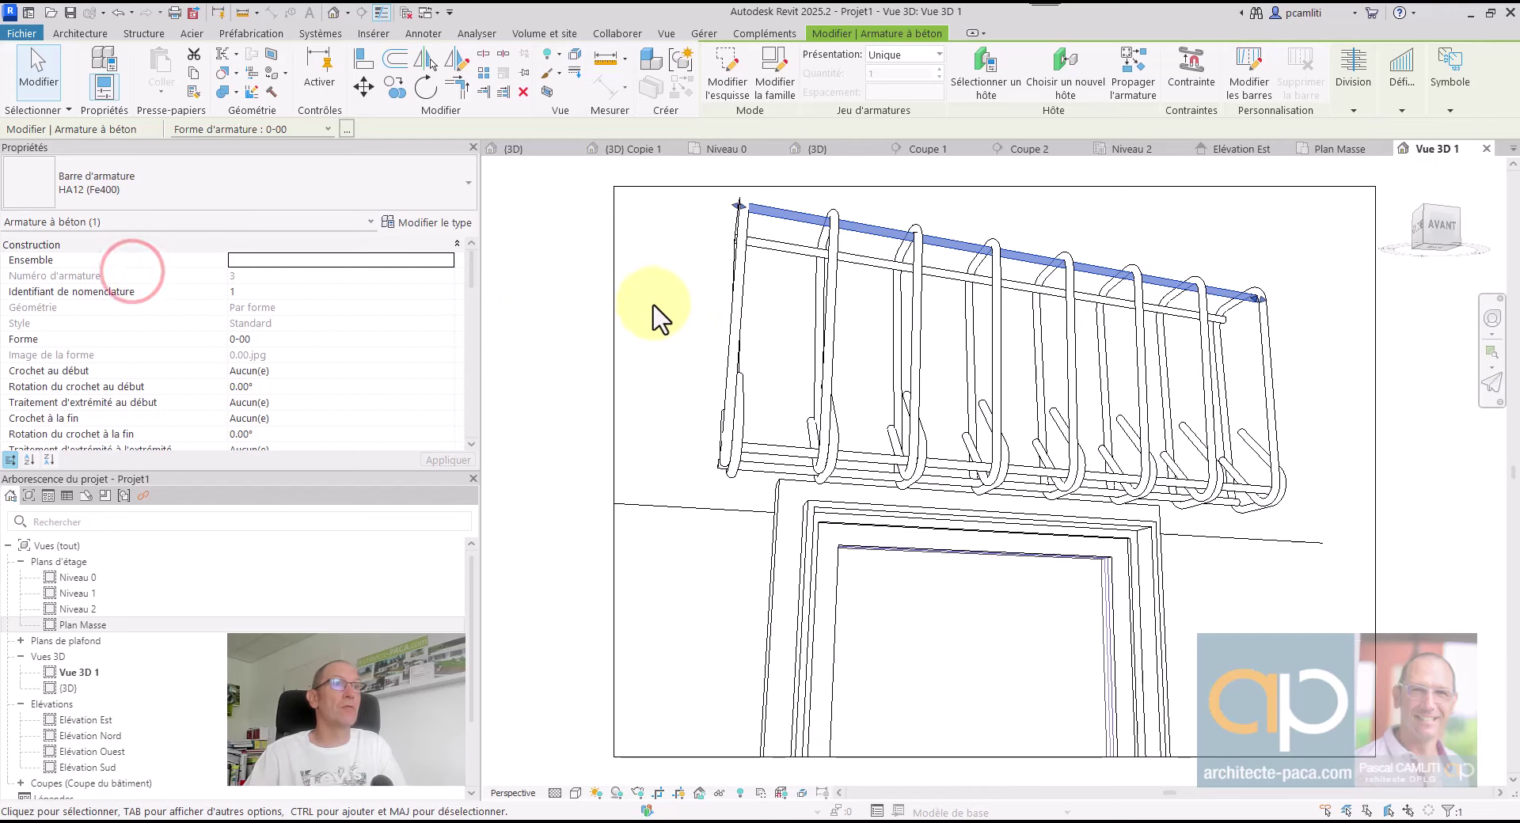
left_click(538, 307)
Change the second upper longitudinal bar, behind the front one, to type HA12 (Fe400)
left_click(775, 231)
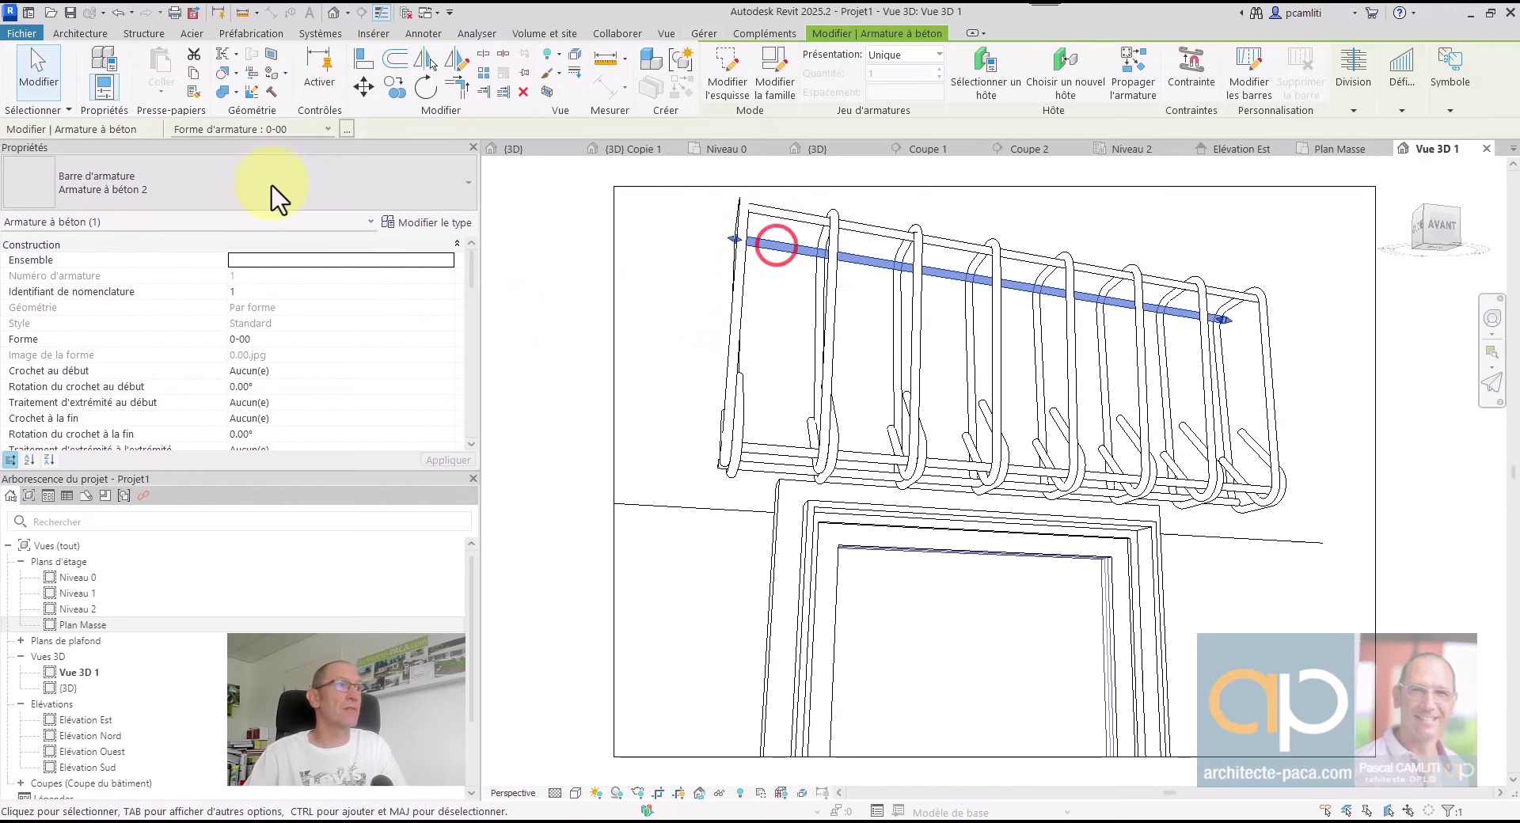
left_click(272, 178)
scroll(141, 317, "down", 1)
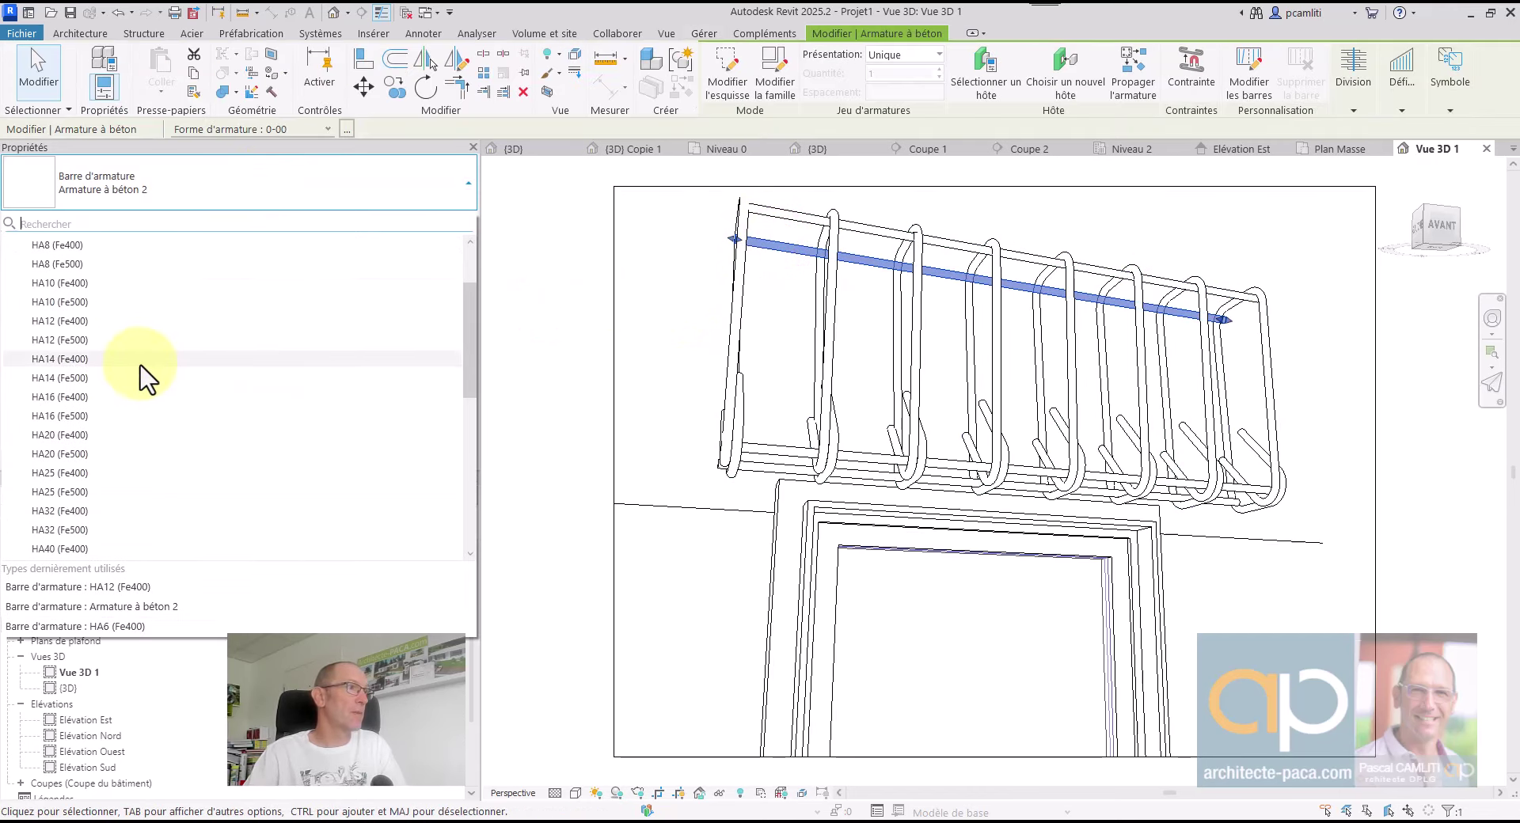
left_click(129, 322)
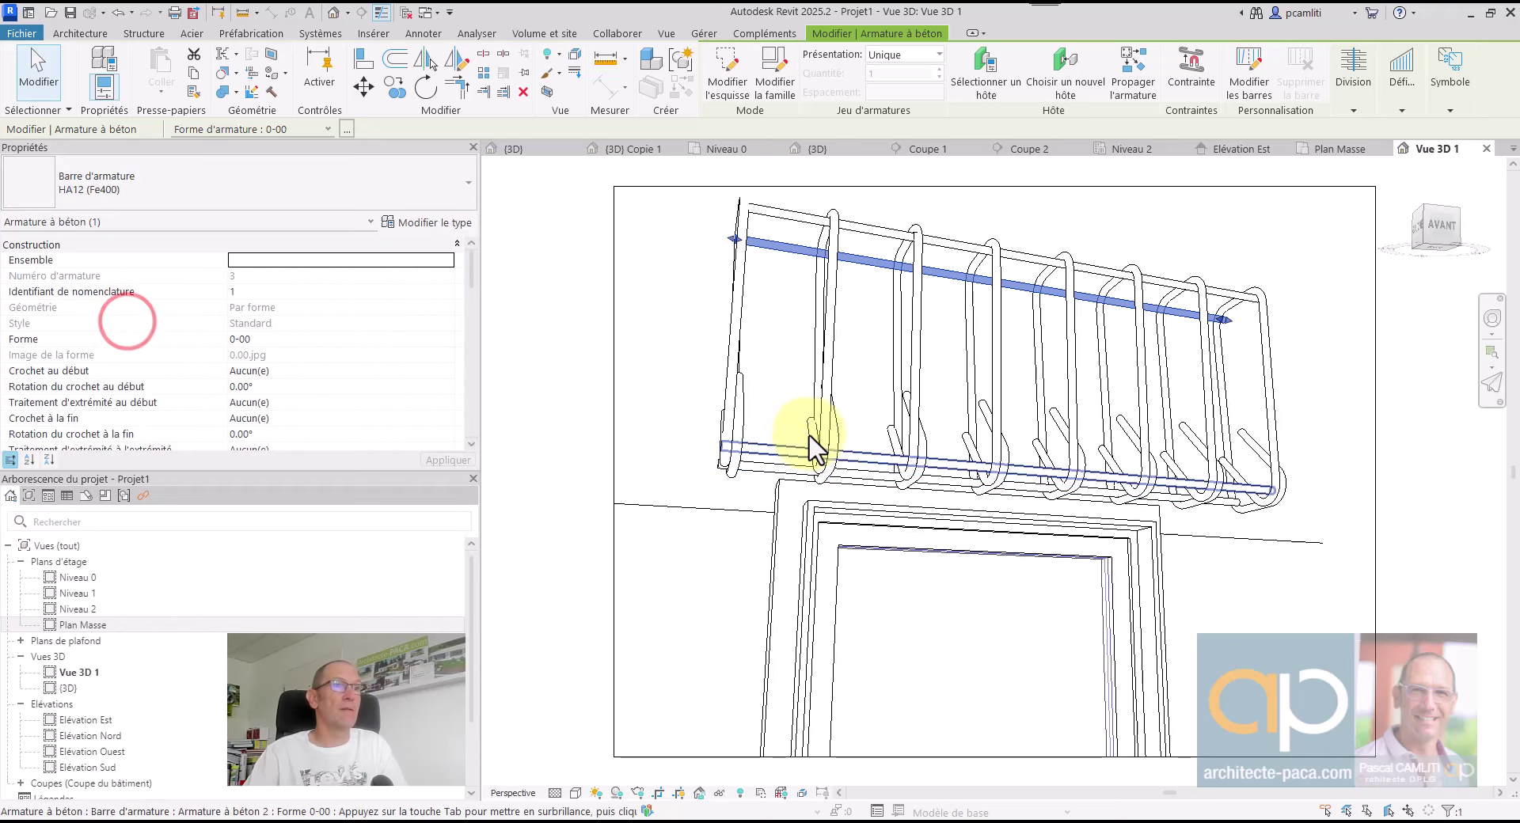
Change the type of the lintel's stirrup set to HA8 (Fe400) and clear the selection
left_click(819, 411)
left_click(304, 186)
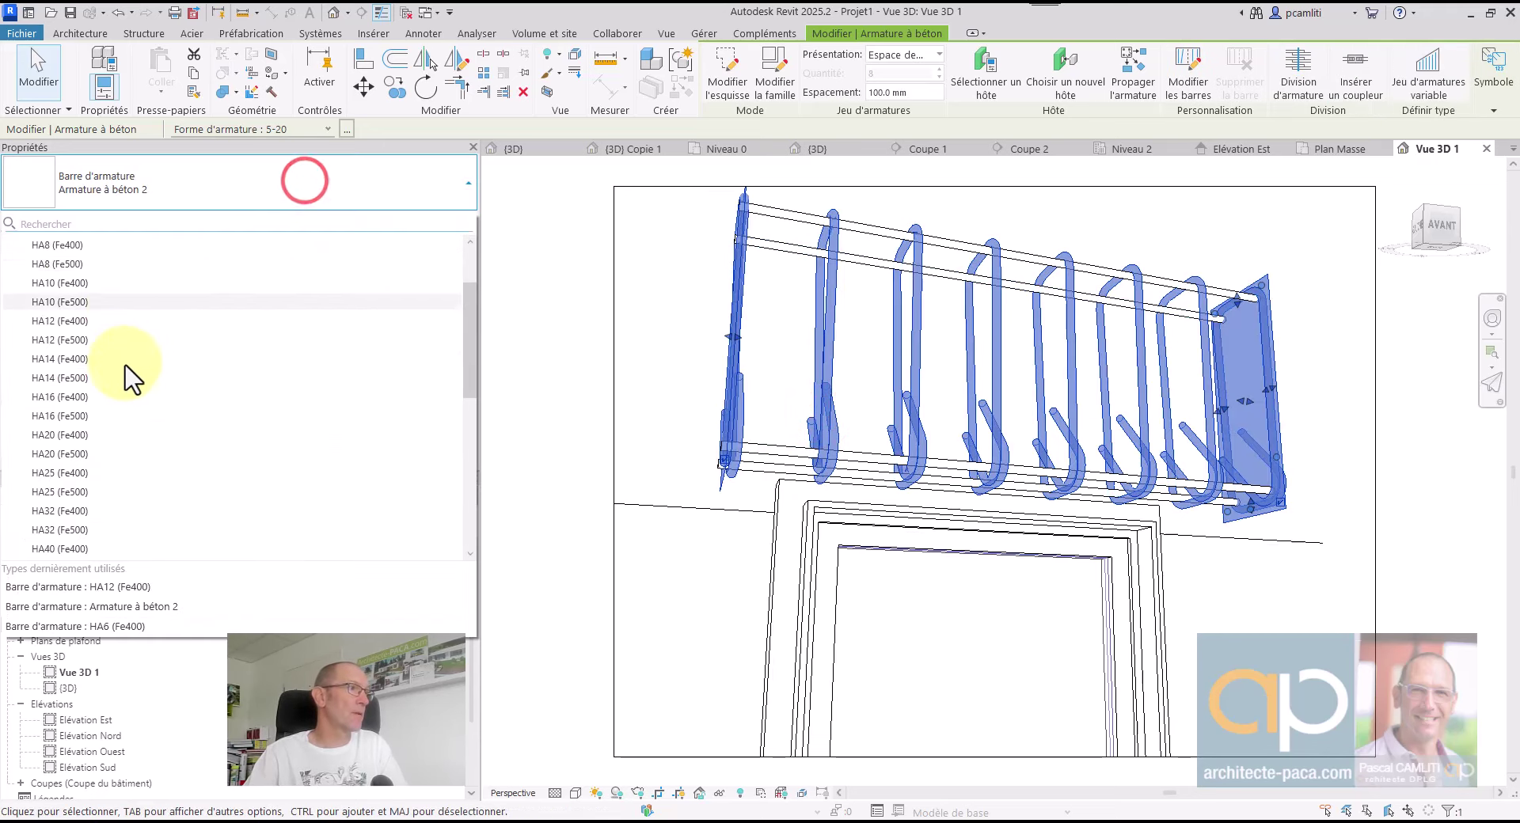
scroll(126, 378, "down", 5)
scroll(127, 380, "up", 5)
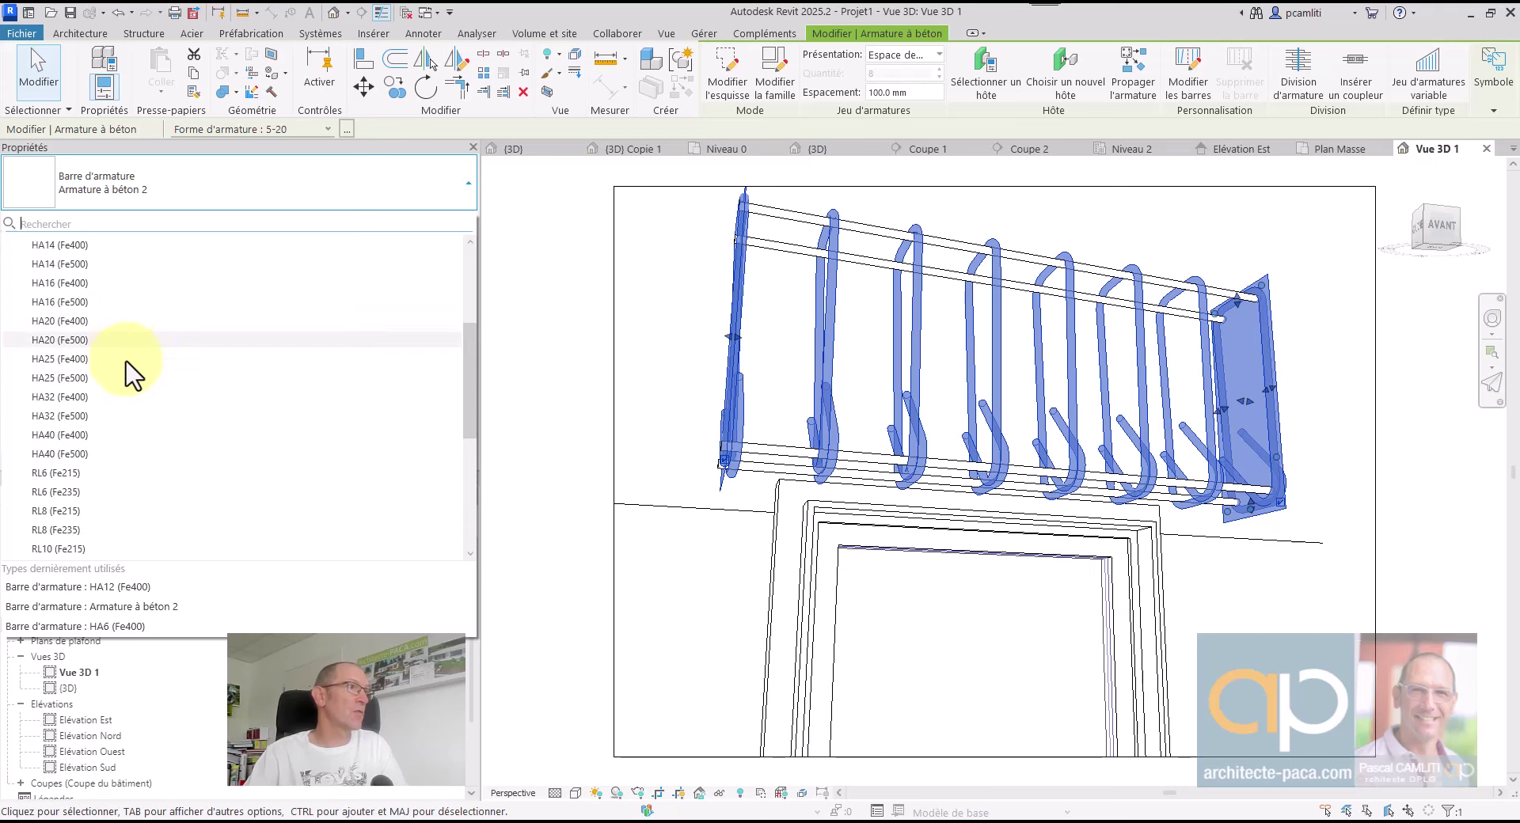
scroll(95, 372, "down", 6)
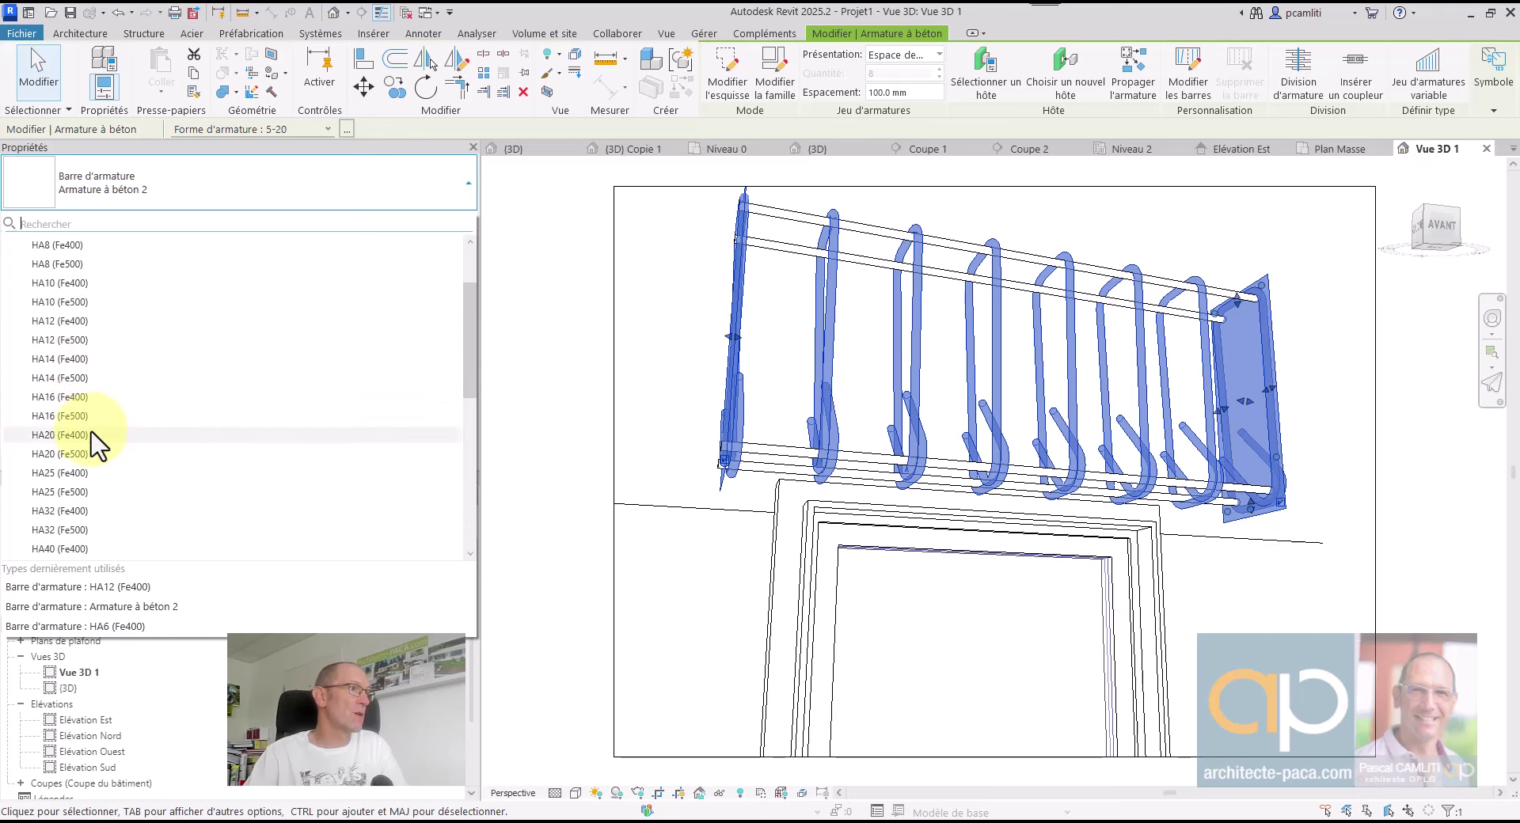
scroll(134, 458, "up", 7)
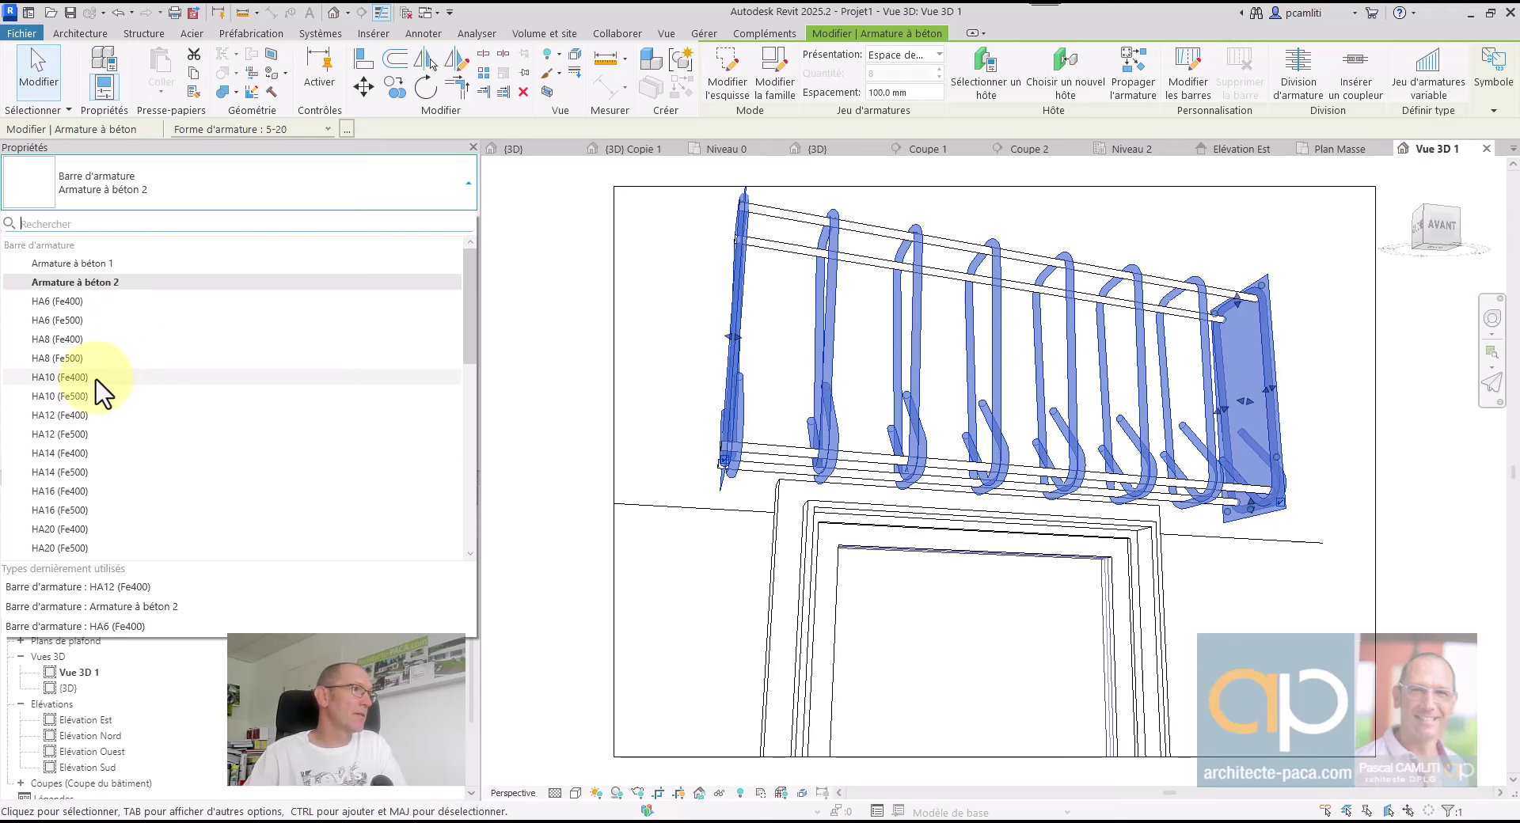
left_click(92, 339)
left_click(536, 314)
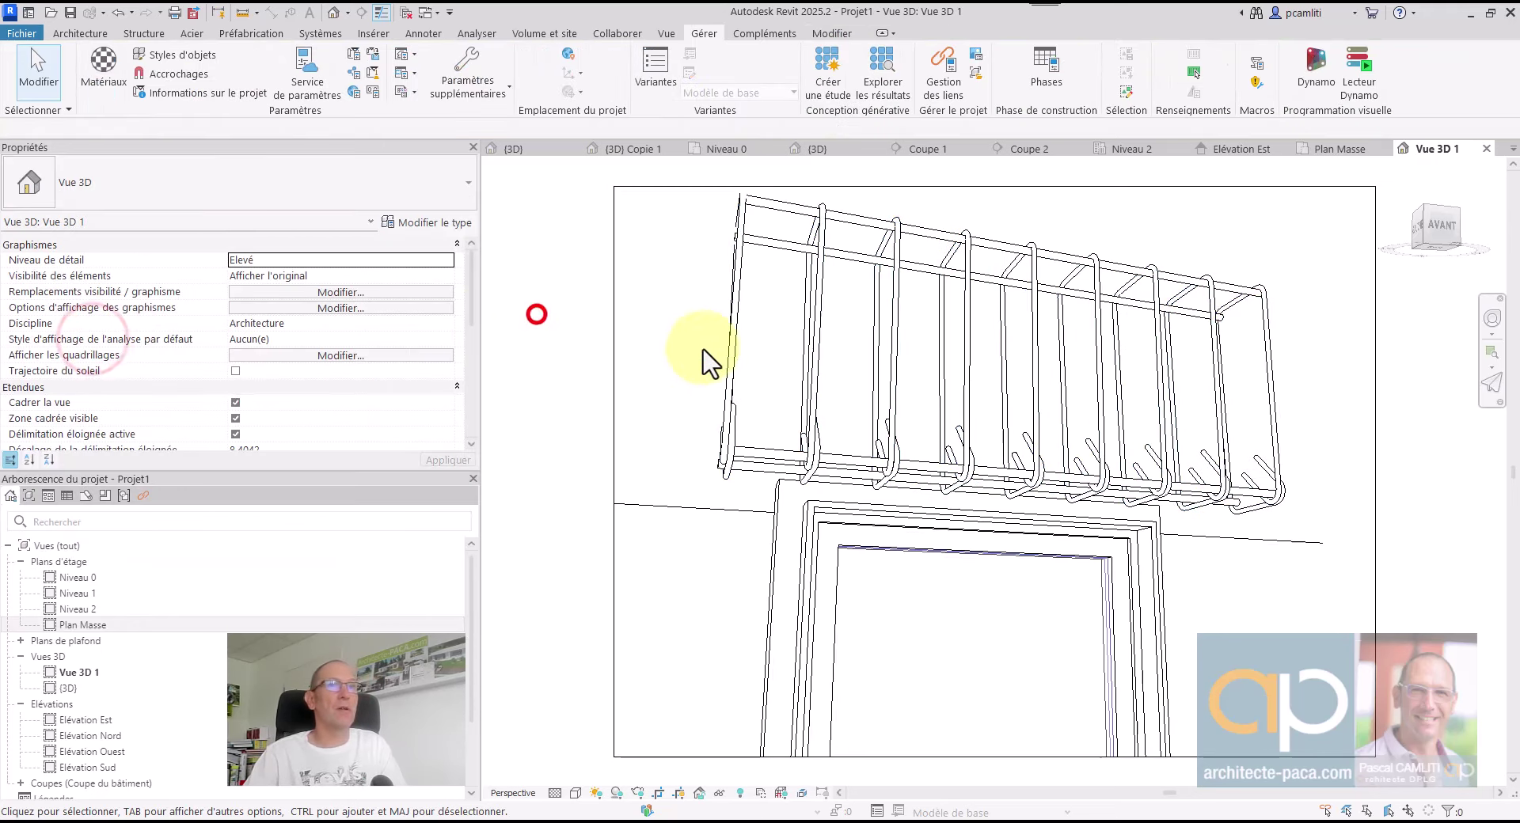
scroll(1310, 467, "down", 2)
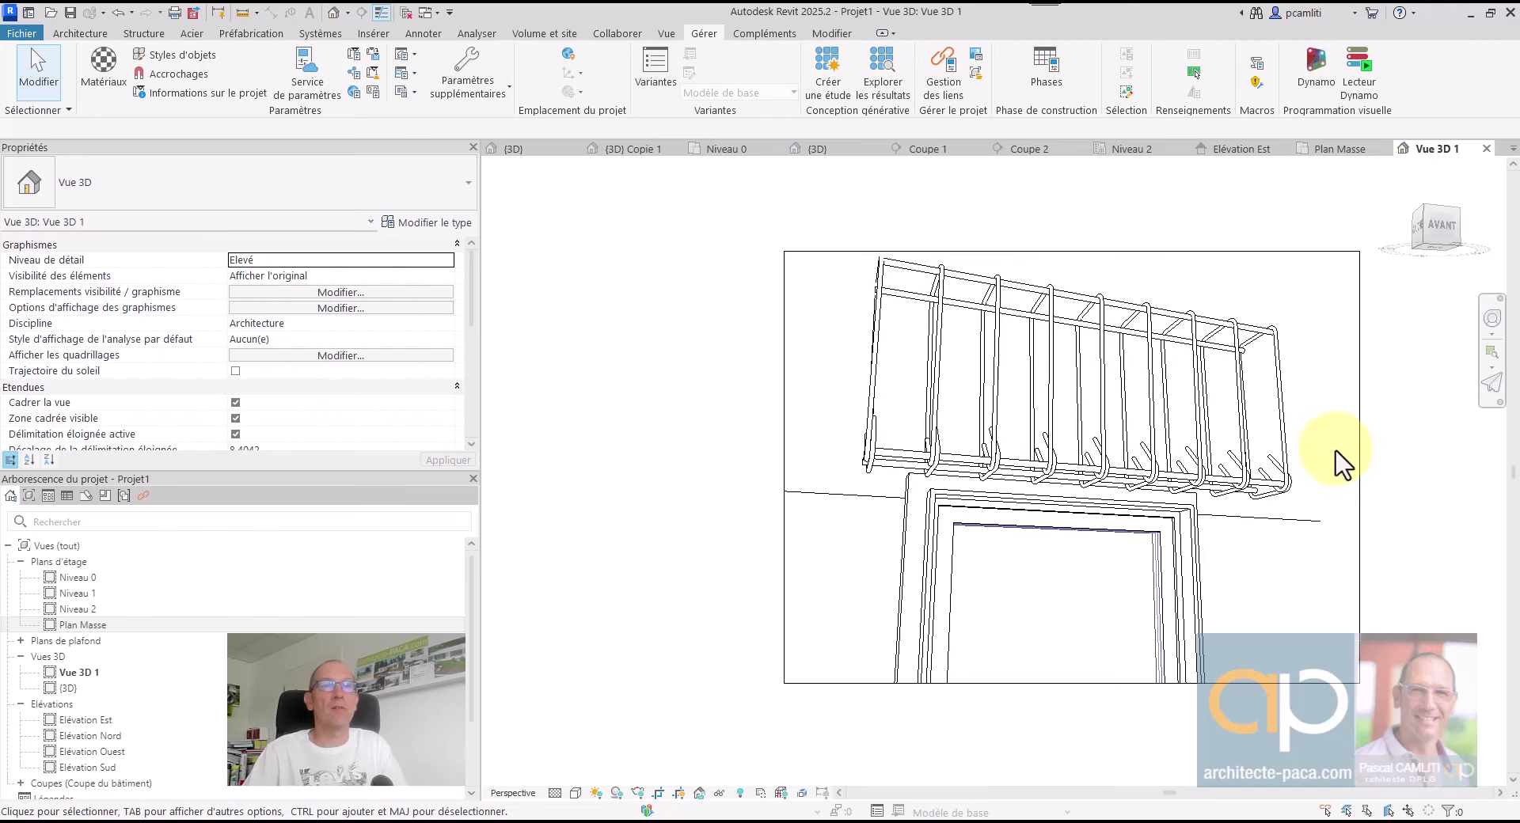